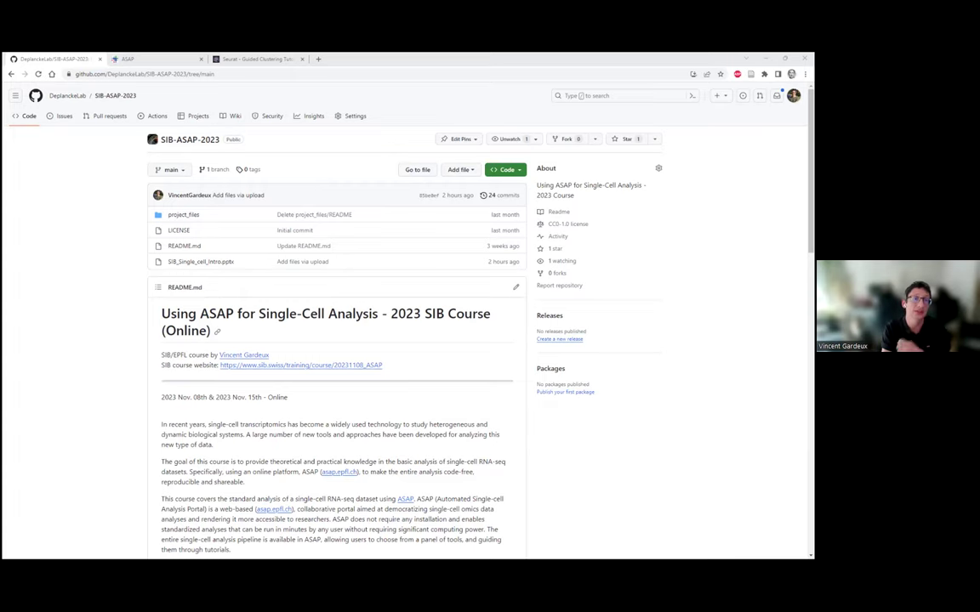
# - Switch to the ASAP portal and open Tutorial 4 on working with Loom files created by ASAP
pyautogui.click(144, 57)
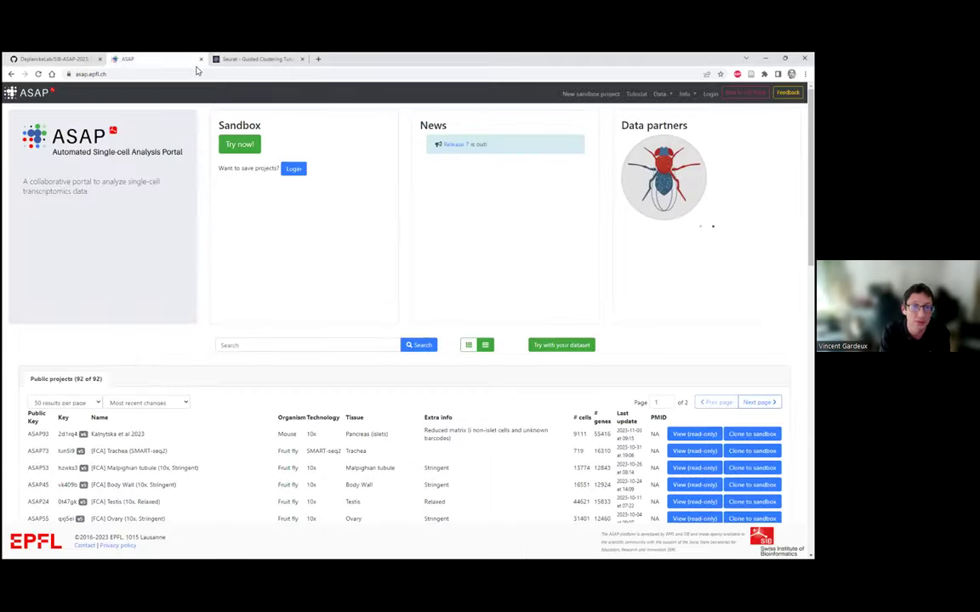
pyautogui.click(637, 93)
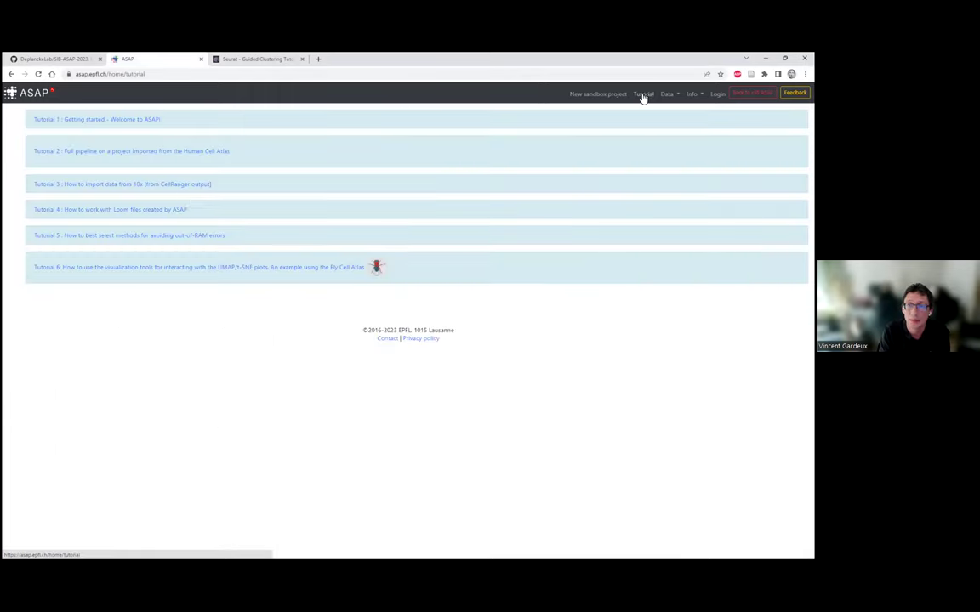
pyautogui.click(140, 211)
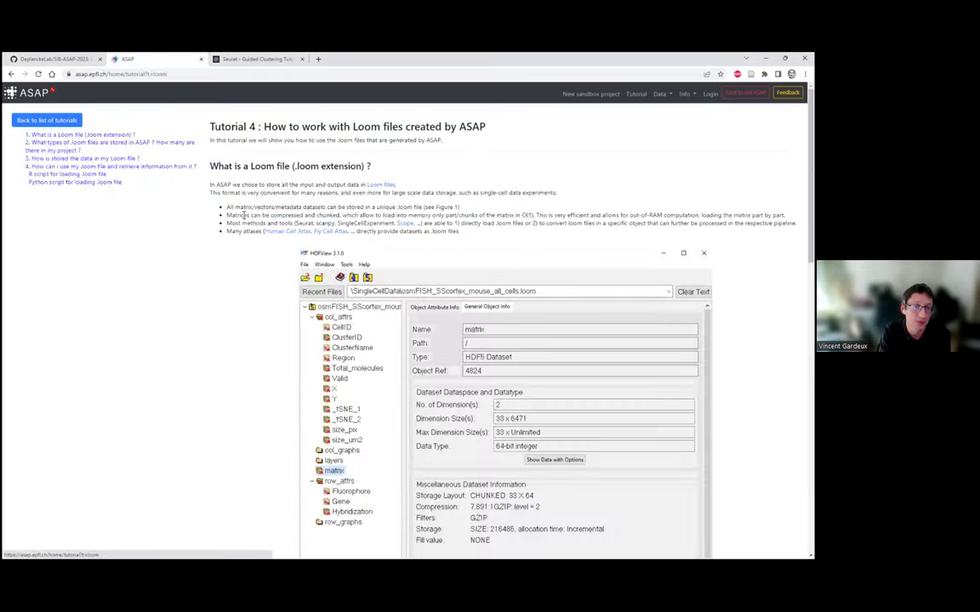
# - Review the Loom file tutorial through its storage explanation and highlight the R and Python scripts for loading a .loom file
pyautogui.scroll(-3, 382, 271)
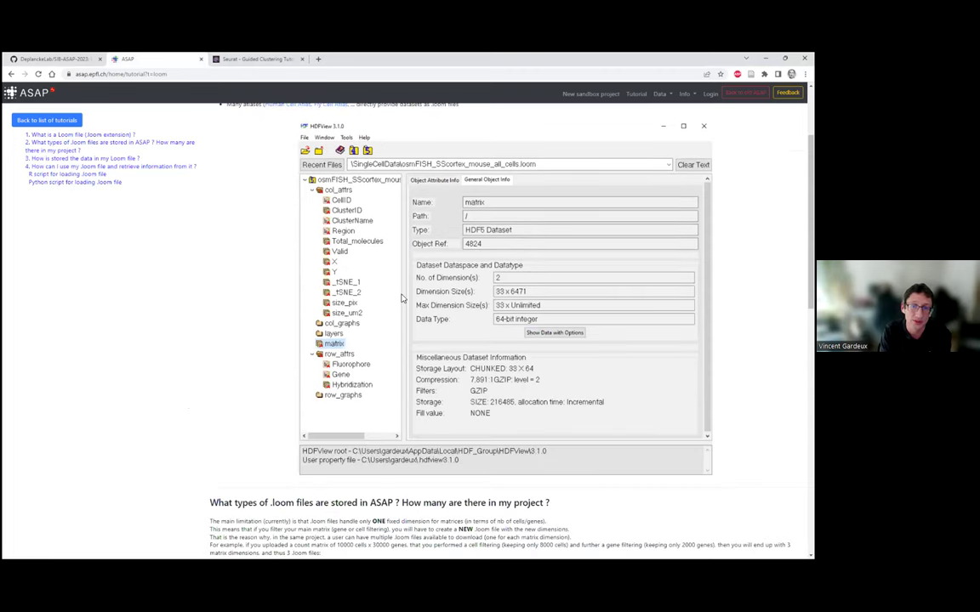
pyautogui.scroll(-3, 404, 294)
pyautogui.scroll(-10, 404, 295)
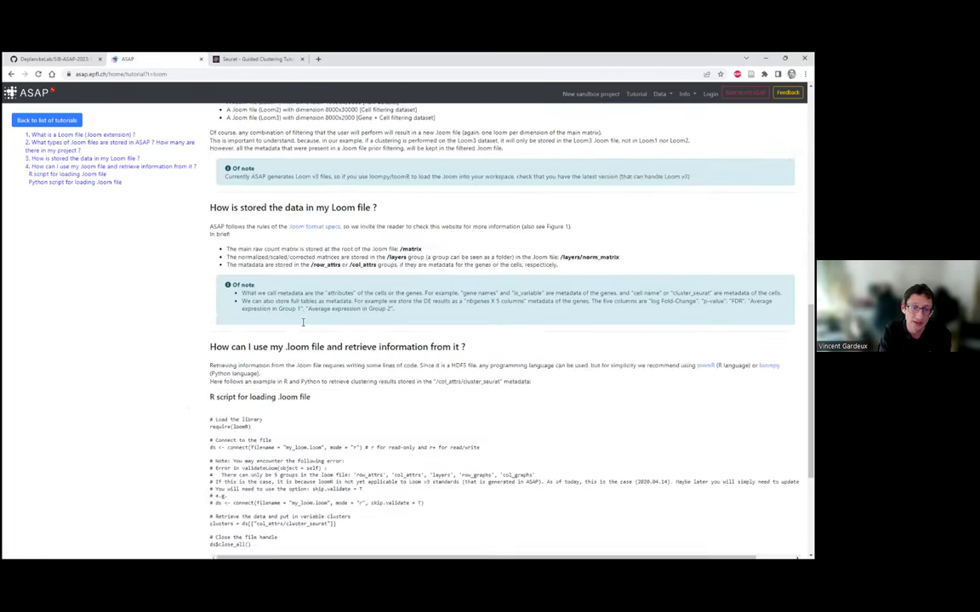
pyautogui.moveTo(277, 337); pyautogui.dragTo(191, 198)
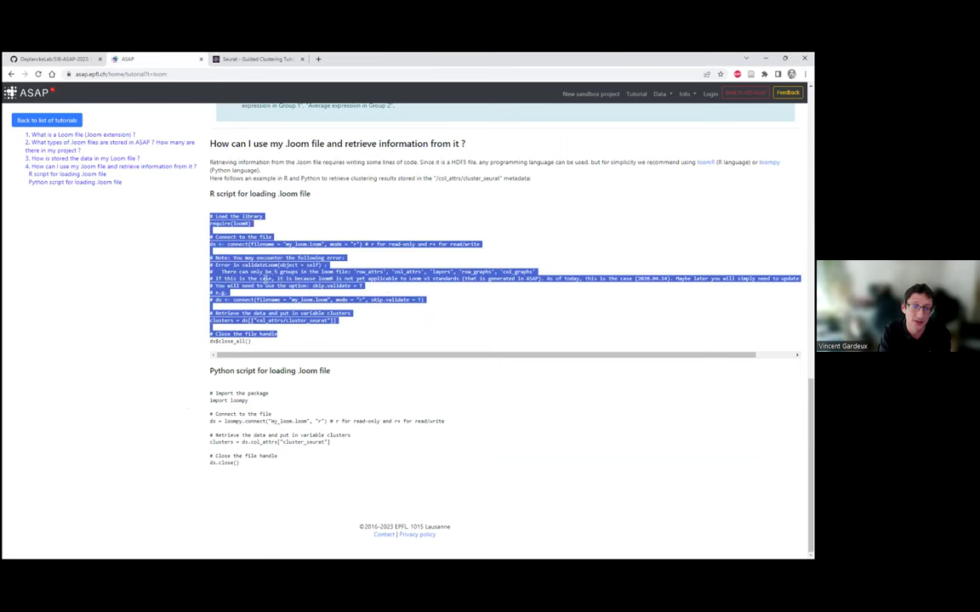
pyautogui.moveTo(252, 456); pyautogui.dragTo(210, 387)
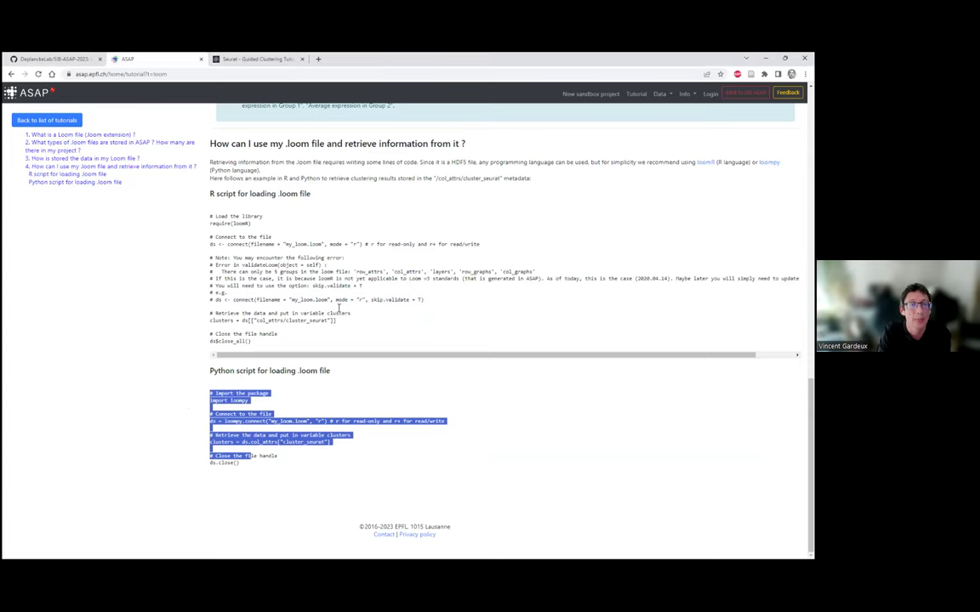
pyautogui.scroll(20, 338, 308)
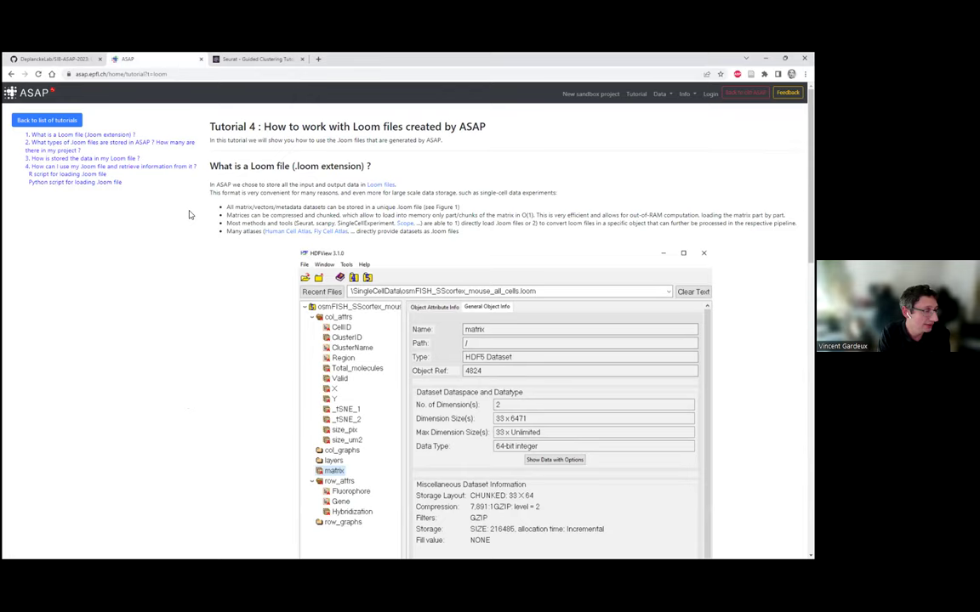
# - Return to the ASAP home page and select its web address
pyautogui.click(38, 100)
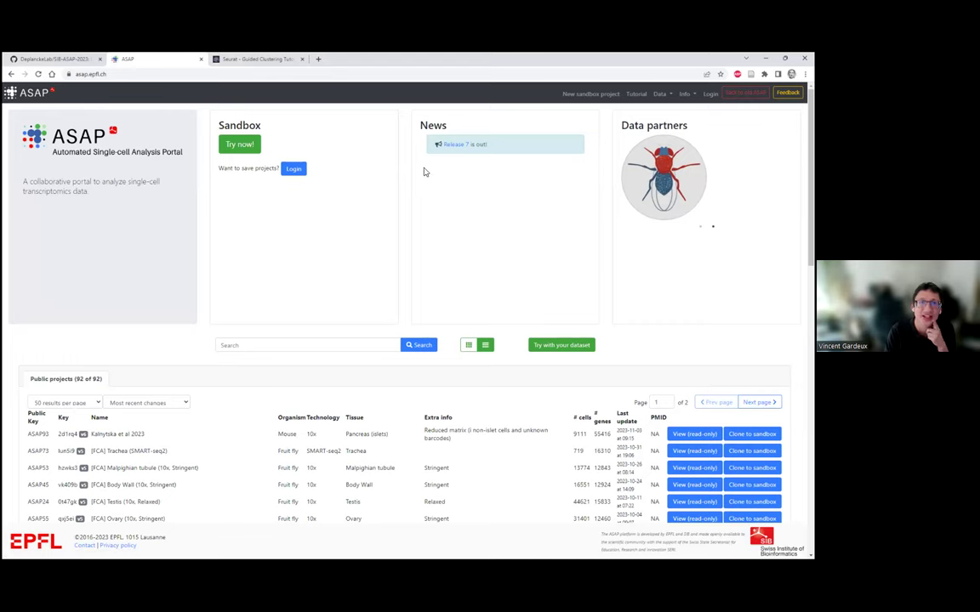
pyautogui.click(149, 73)
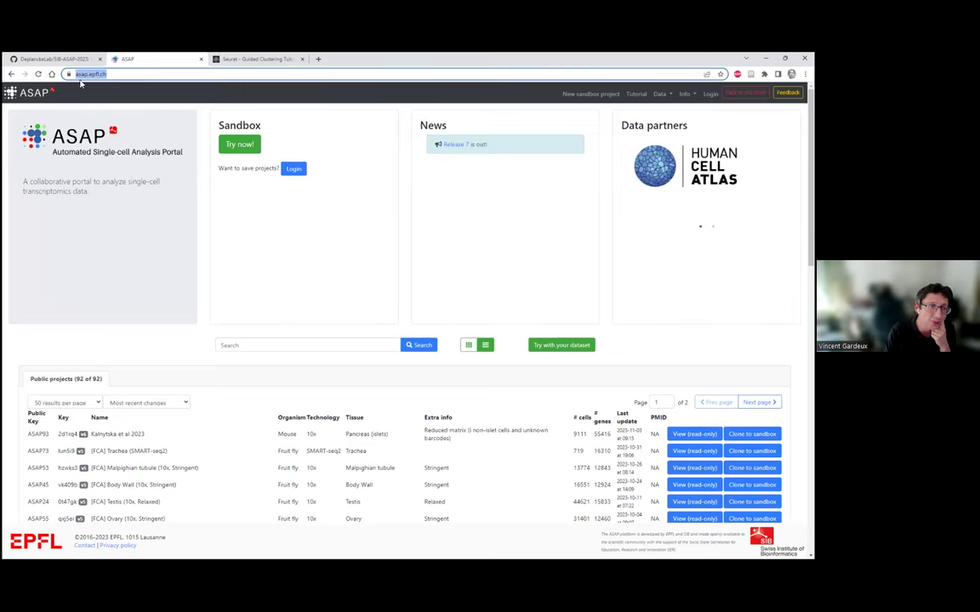
pyautogui.click(181, 73)
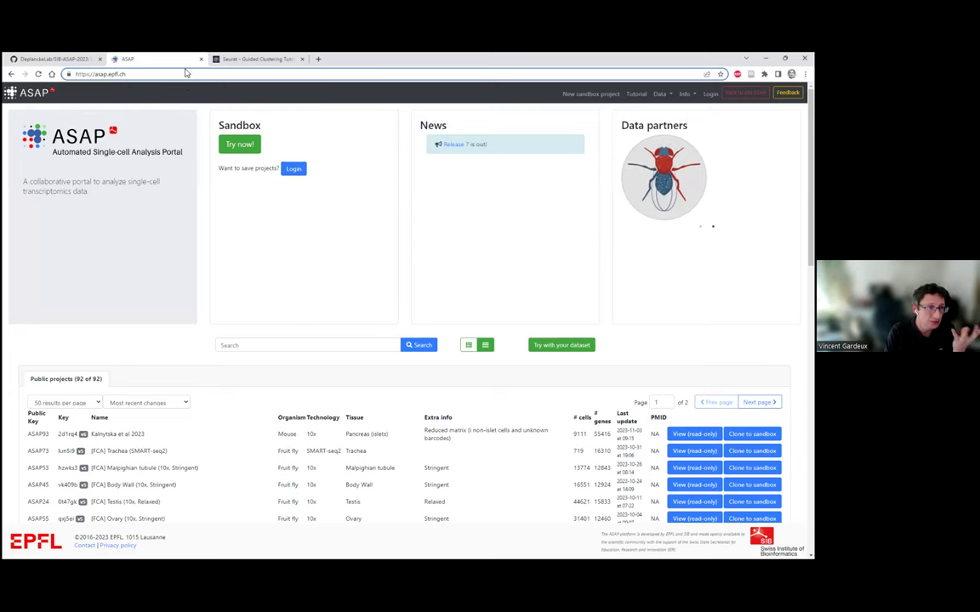
# - Switch to the Seurat Guided Clustering Tutorial and select its full web address
pyautogui.click(241, 58)
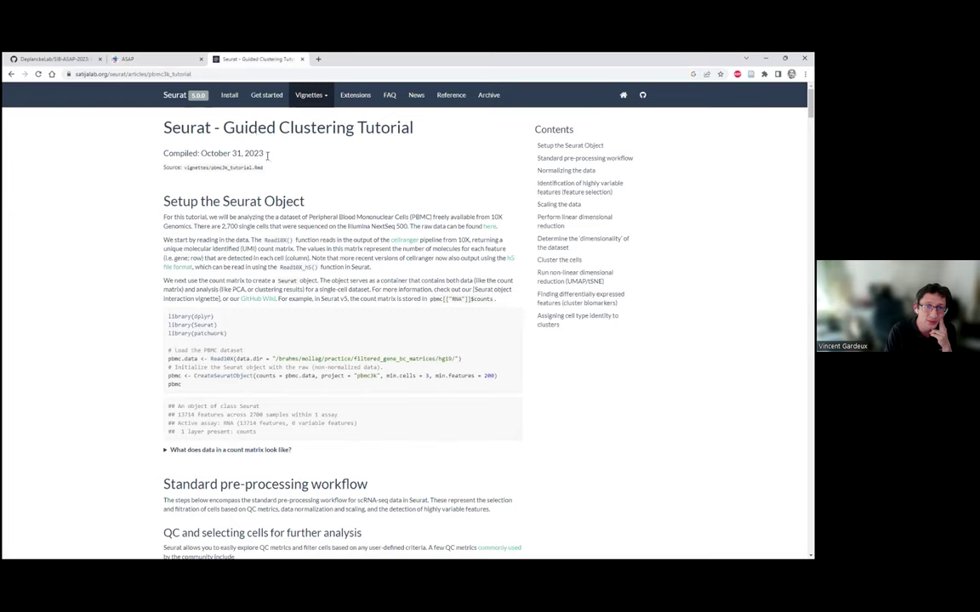
pyautogui.click(197, 72)
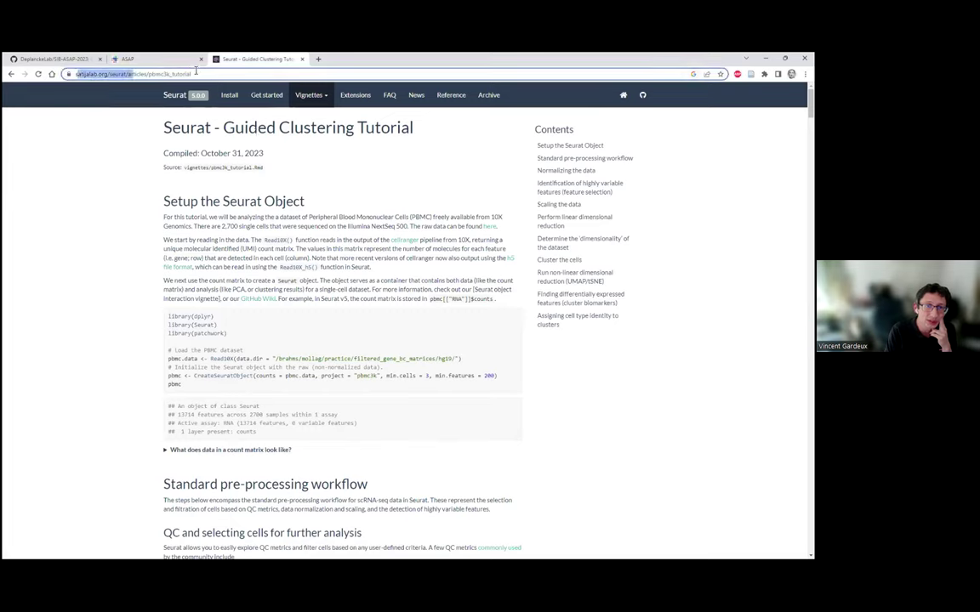
pyautogui.moveTo(199, 73); pyautogui.dragTo(68, 73)
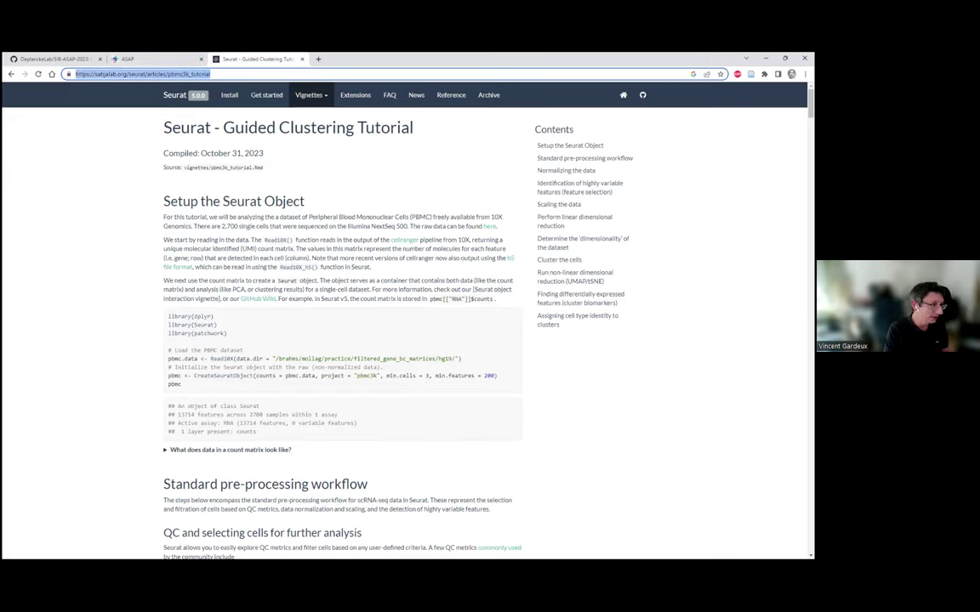
pyautogui.hotkey('alt', 'Tab')
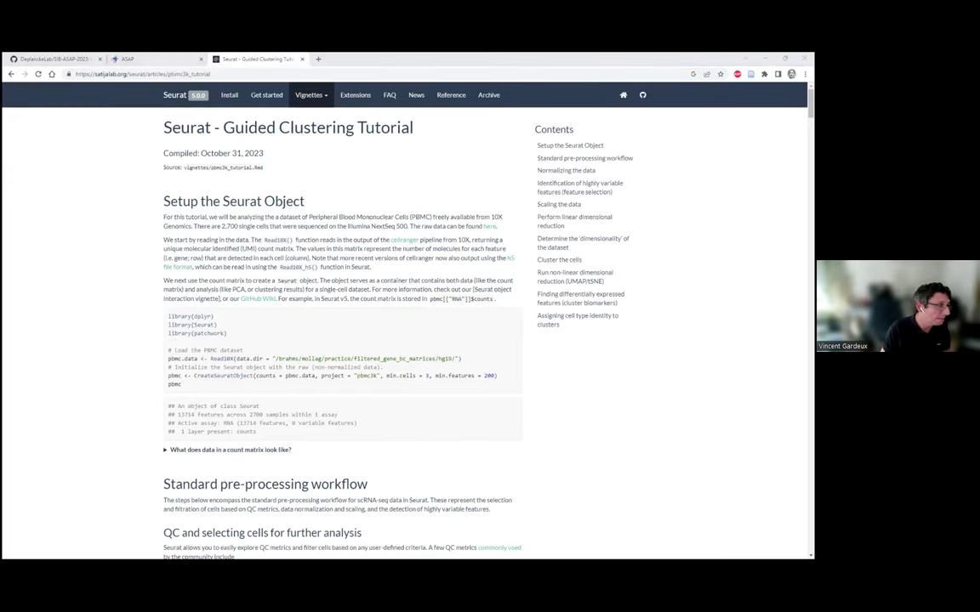
pyautogui.click(209, 87)
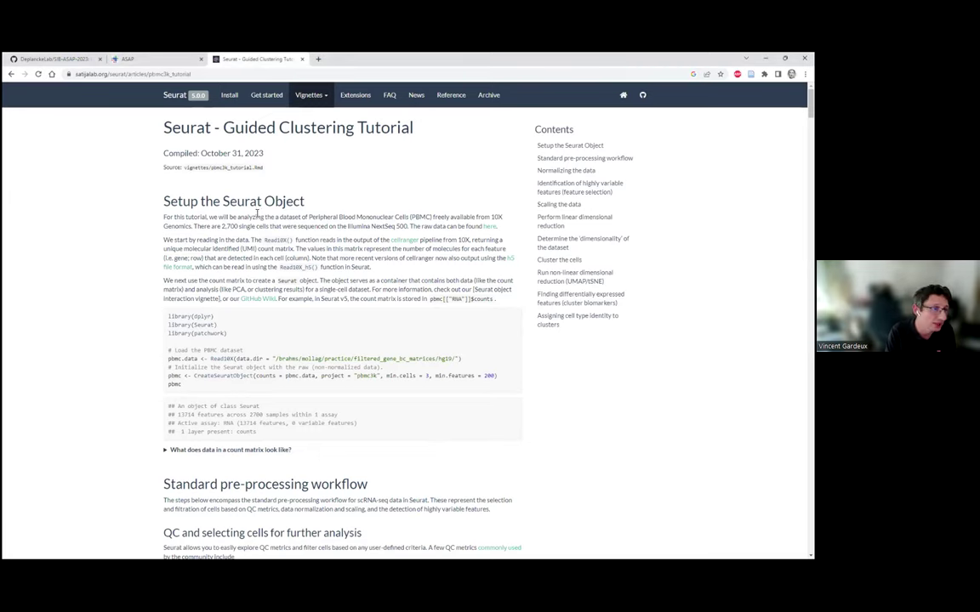
# - Look through the Seurat tutorial from the object setup and quality control to the UMAP and cluster biomarker sections
pyautogui.scroll(-1, 340, 204)
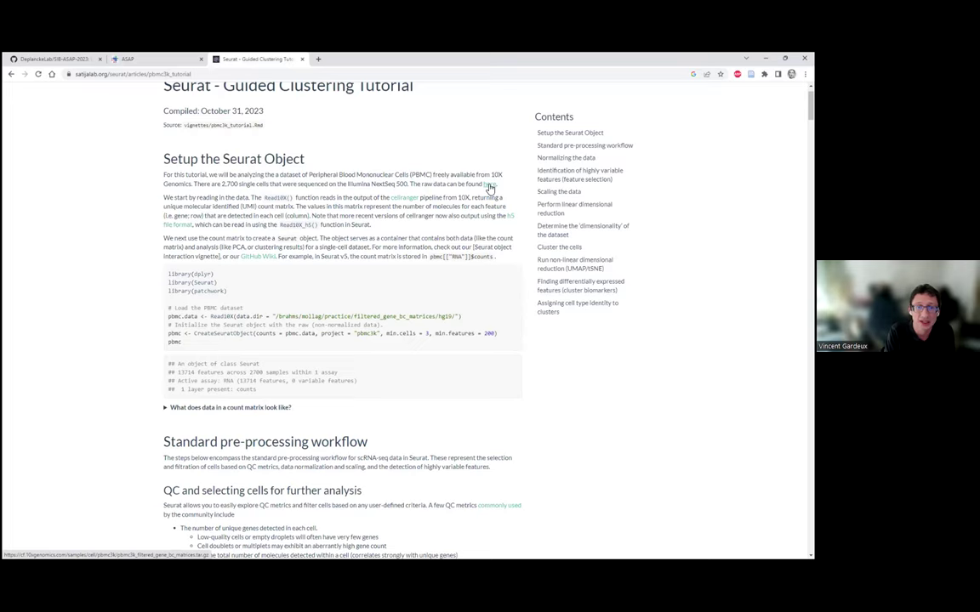
pyautogui.scroll(-4, 366, 268)
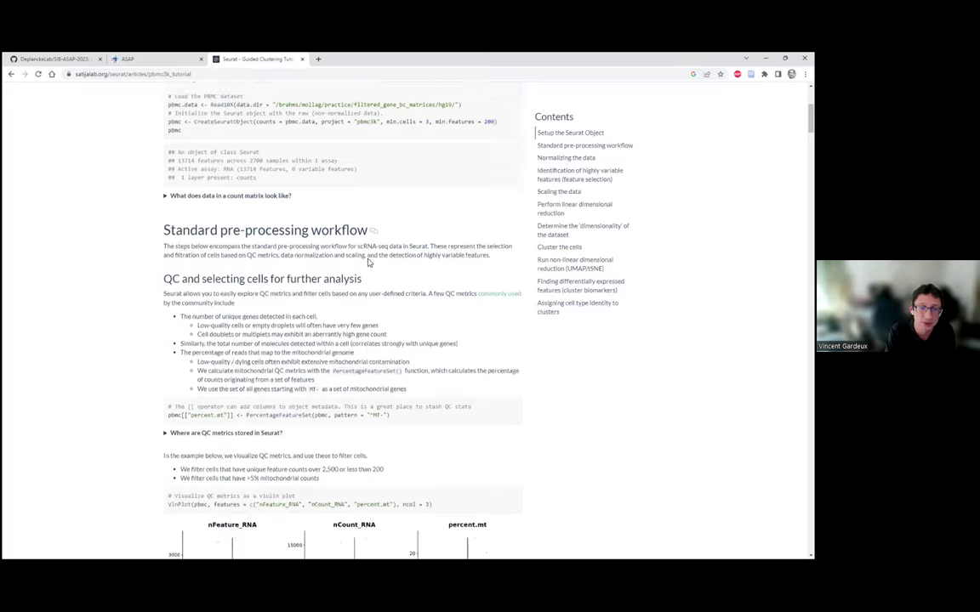
pyautogui.scroll(-20, 368, 263)
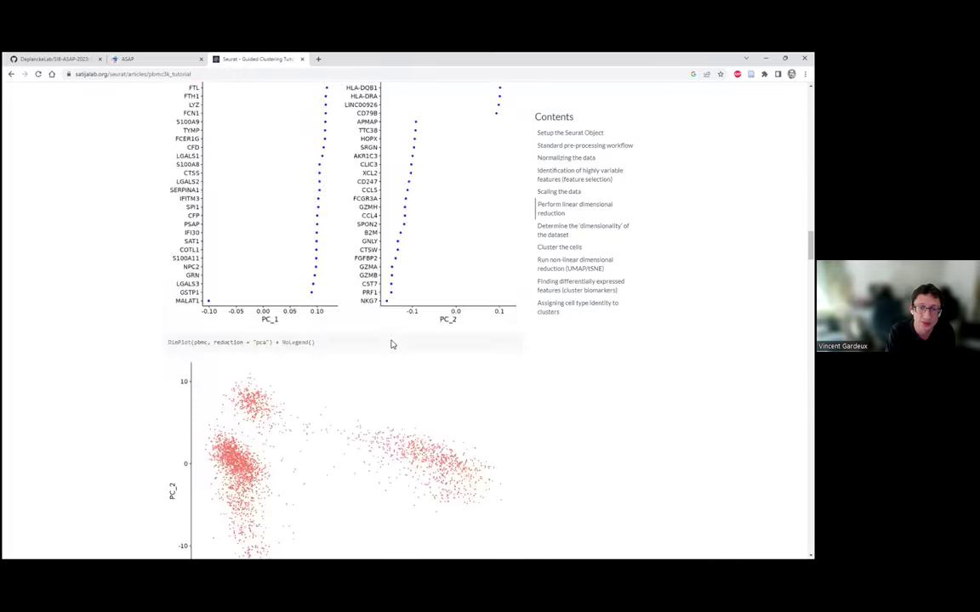
pyautogui.scroll(-10, 392, 345)
pyautogui.scroll(-5, 393, 345)
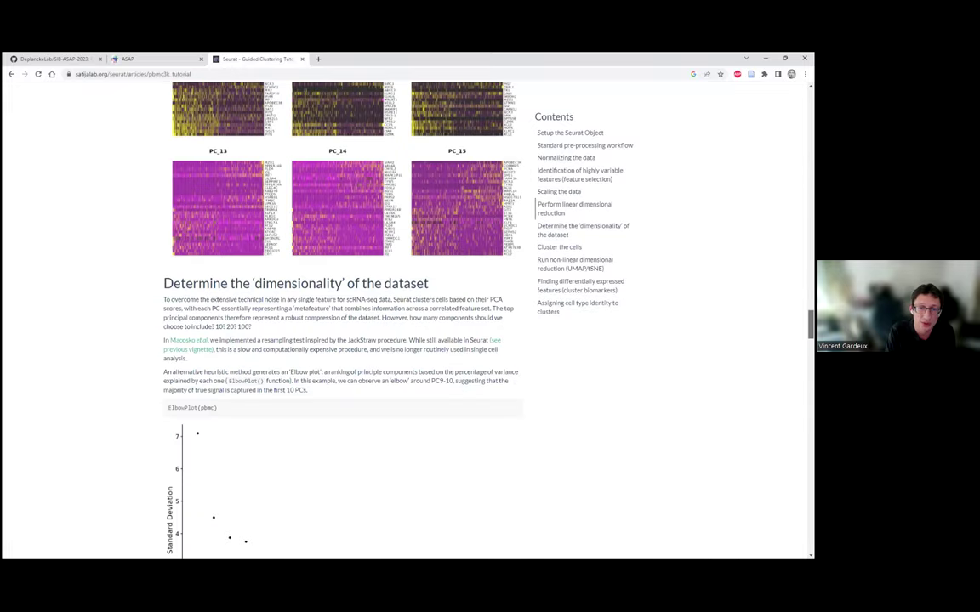
pyautogui.scroll(-20, 392, 345)
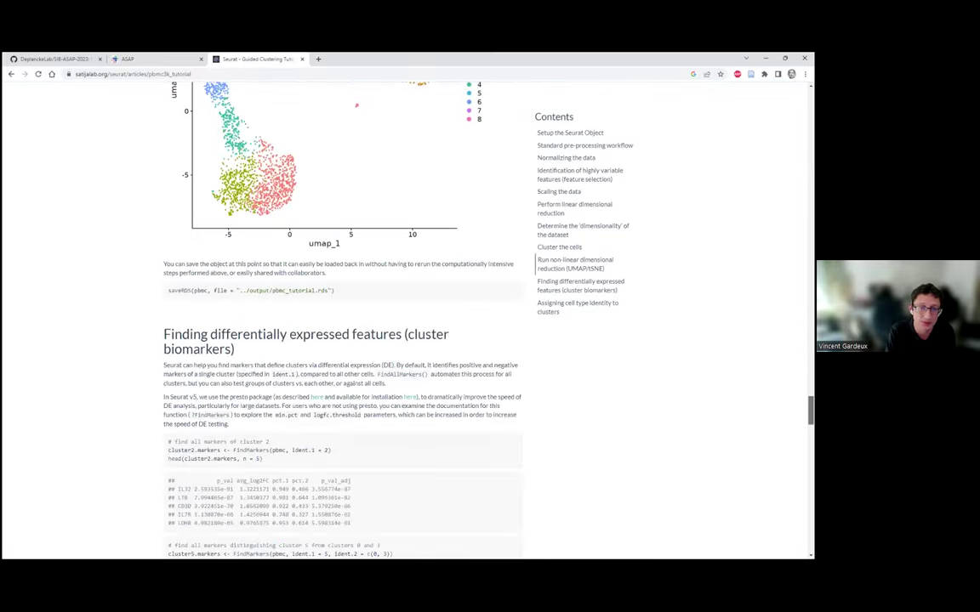
pyautogui.scroll(20, 392, 345)
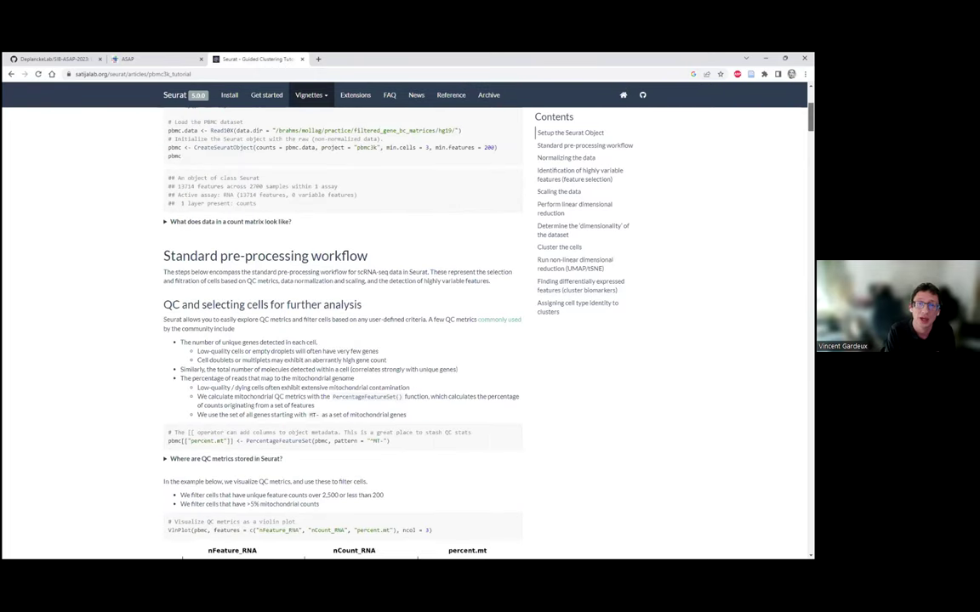
pyautogui.scroll(3, 347, 180)
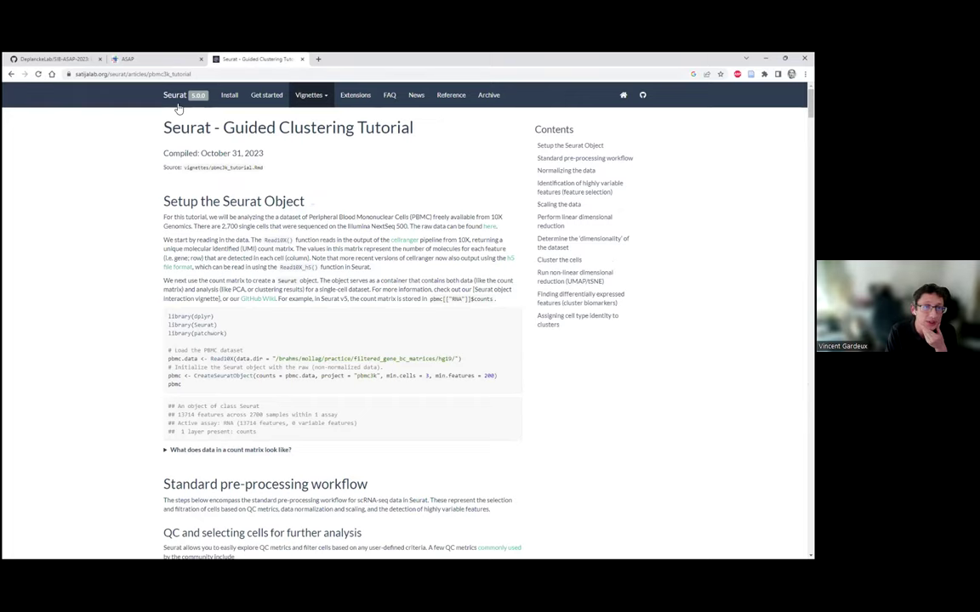
# - Go back to the ASAP home page, look through the public projects list and highlight the public key ASAP93
pyautogui.click(162, 58)
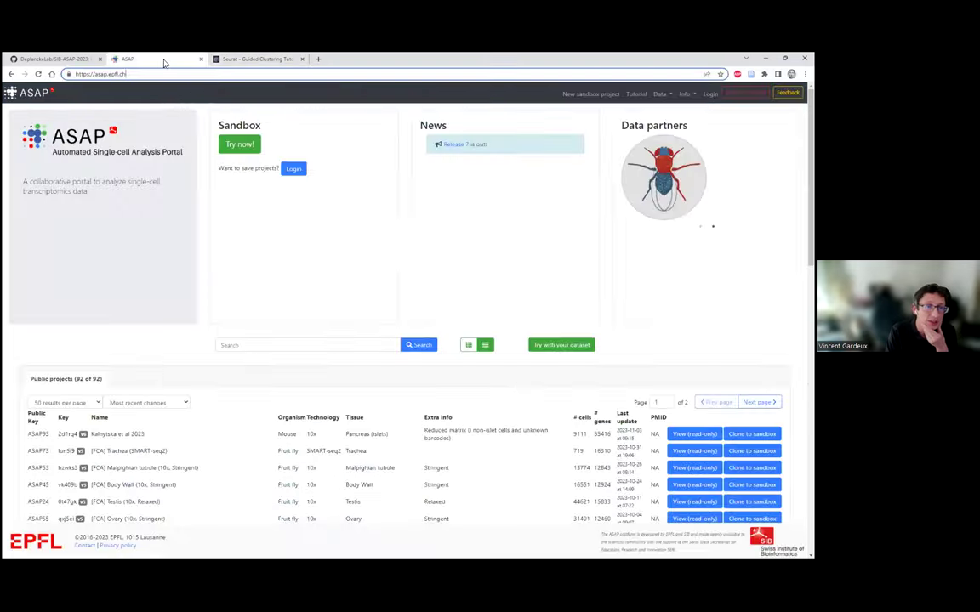
pyautogui.click(188, 349)
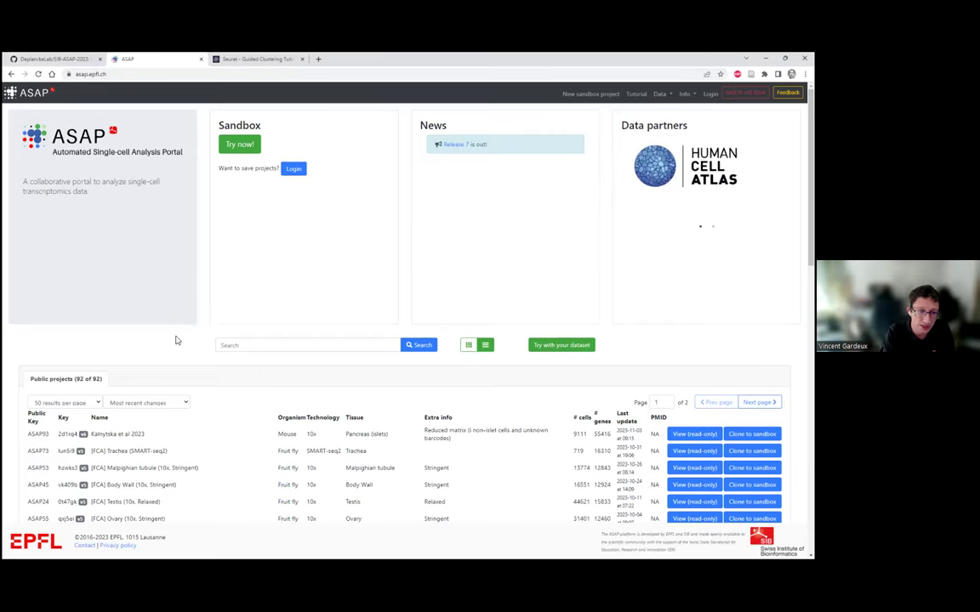
pyautogui.scroll(-15, 255, 400)
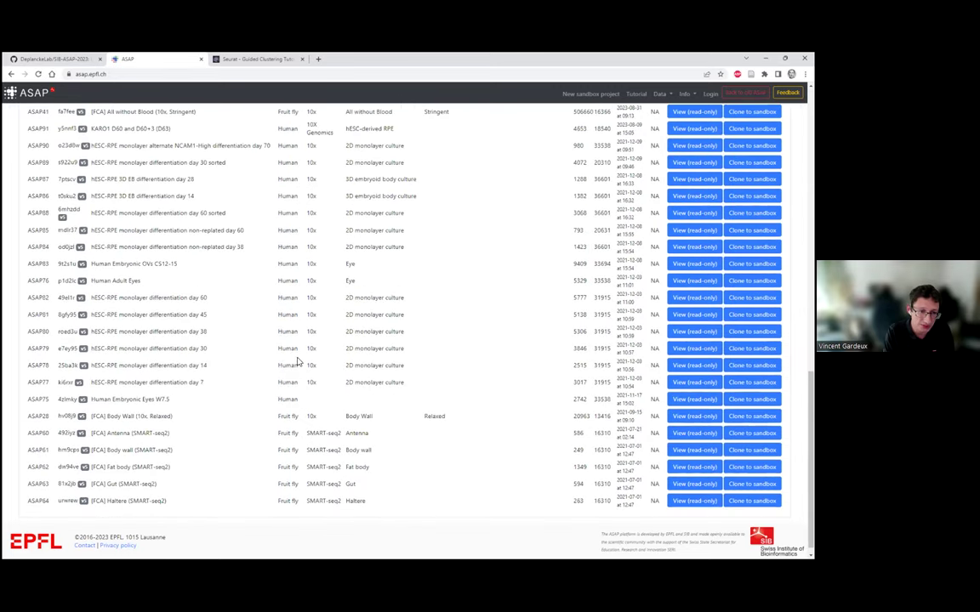
pyautogui.scroll(15, 218, 392)
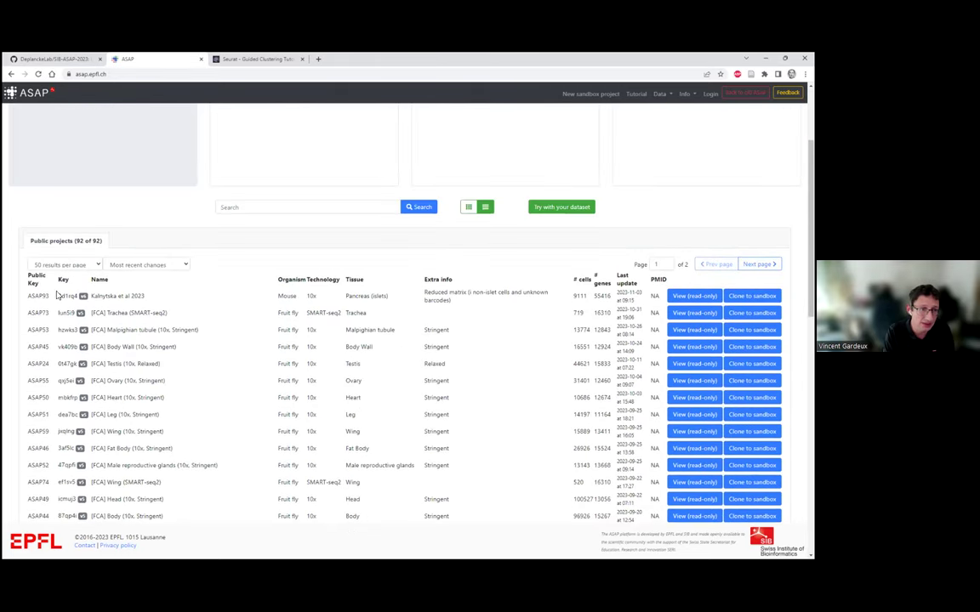
pyautogui.doubleClick(48, 296)
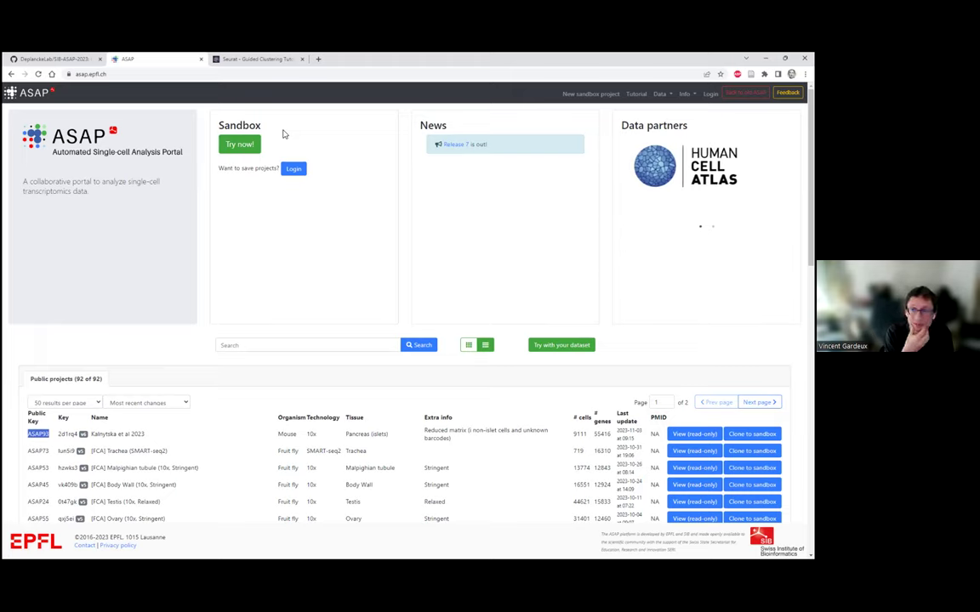
# - Glance at the ASAP tutorial list, return to the home page and open the Fly Cell Atlas data page
pyautogui.click(638, 96)
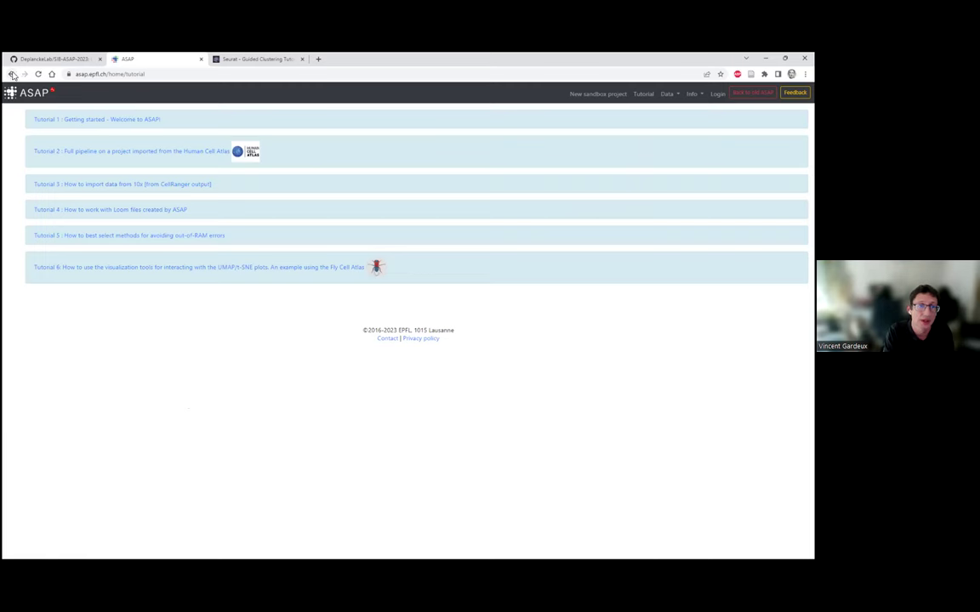
pyautogui.click(11, 74)
pyautogui.click(660, 93)
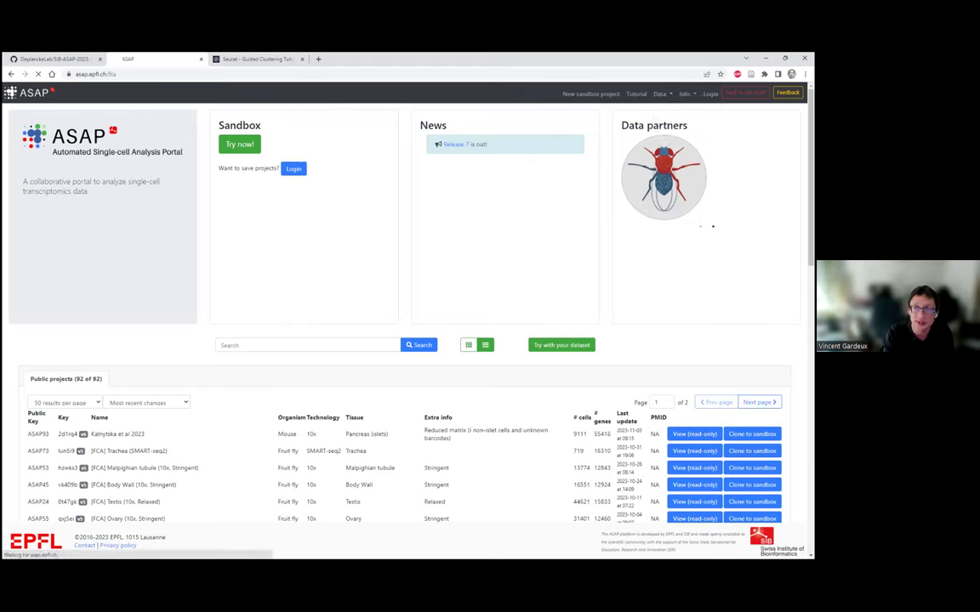
pyautogui.click(529, 151)
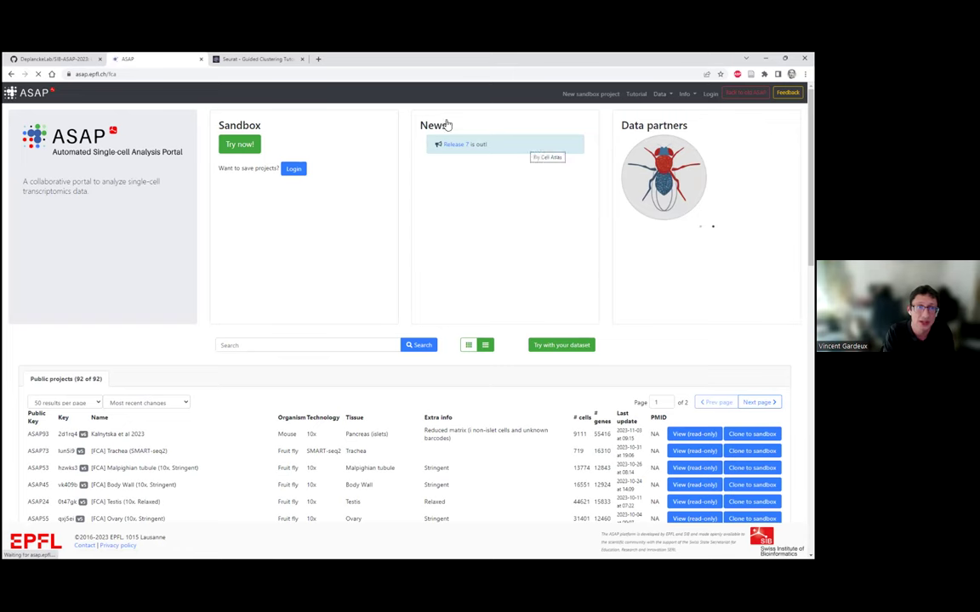
# - Examine the Fly Cell Atlas table, covering the 10x Relaxed, 10x Stringent and SMART-seq2 datasets and their Loom downloads
pyautogui.scroll(-12, 128, 238)
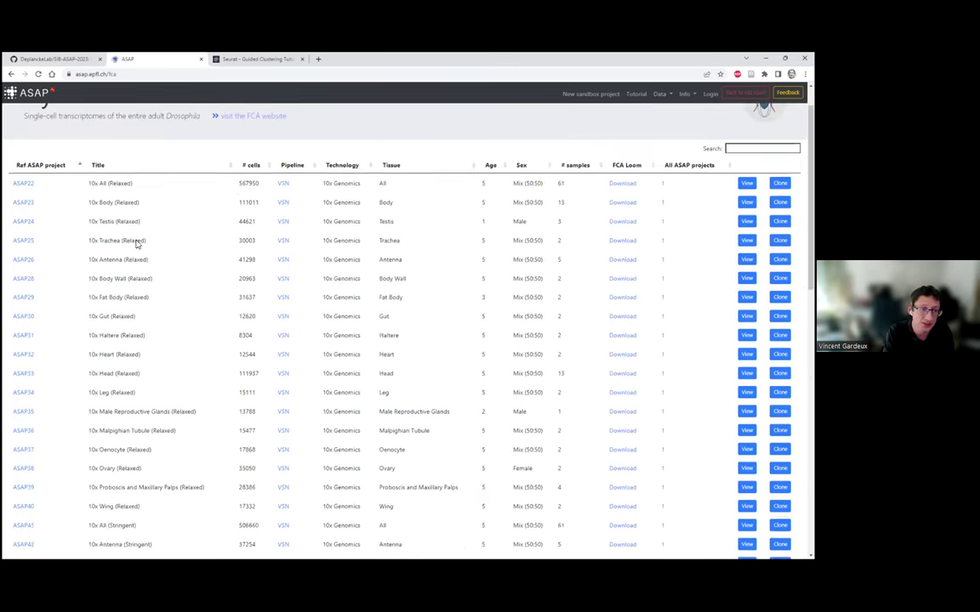
pyautogui.scroll(5, 325, 241)
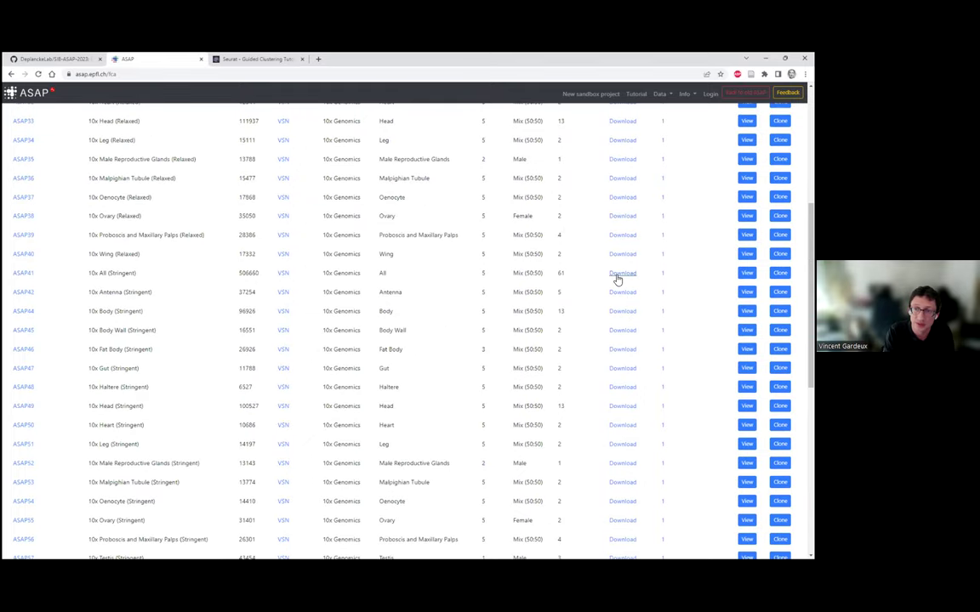
pyautogui.scroll(3, 512, 280)
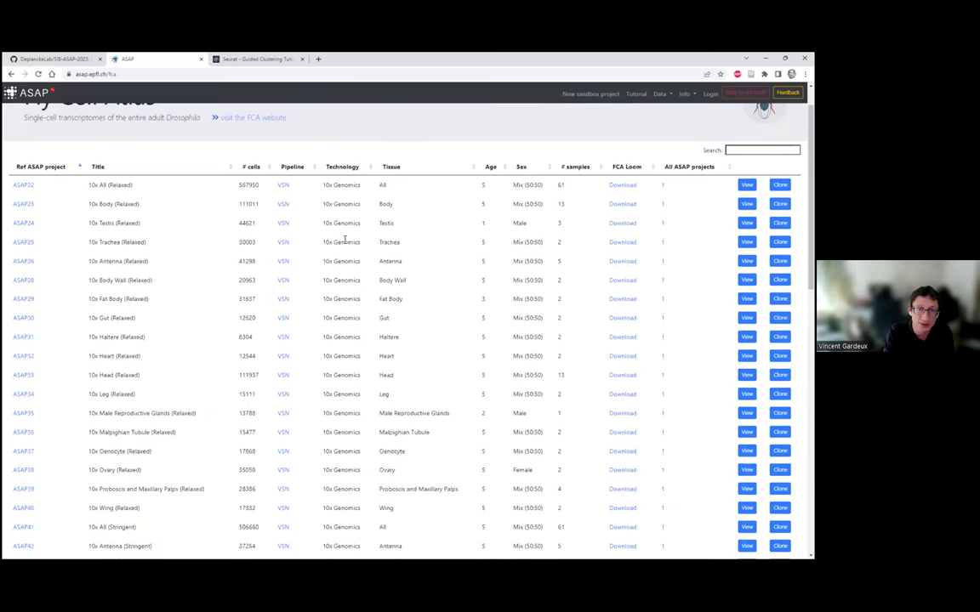
pyautogui.scroll(-3, 345, 238)
pyautogui.scroll(-4, 346, 240)
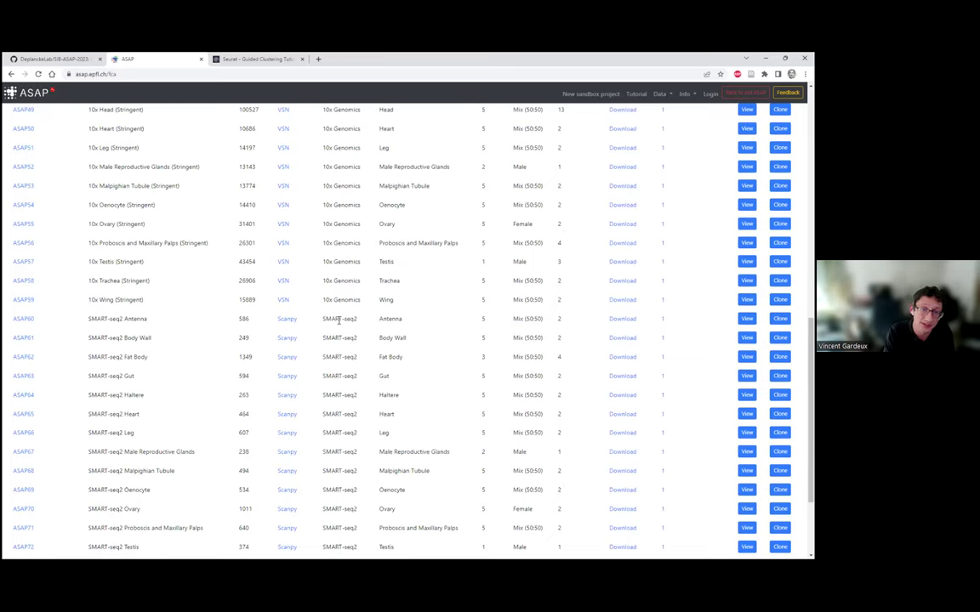
# - Return to the ASAP home page and open the public project ASAP93, Kalnytska et al 2023, in read-only view
pyautogui.scroll(7, 450, 299)
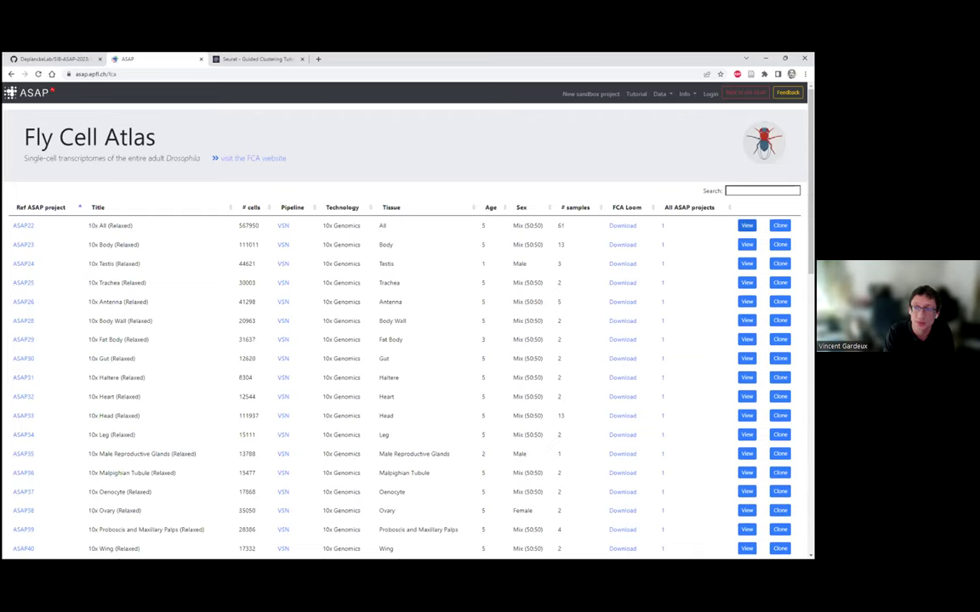
pyautogui.click(42, 95)
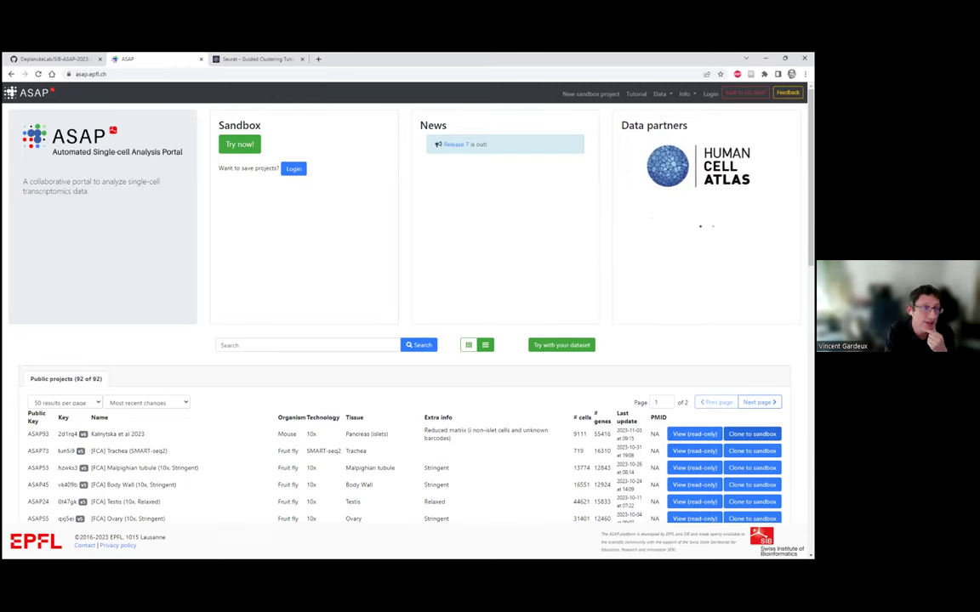
pyautogui.click(695, 433)
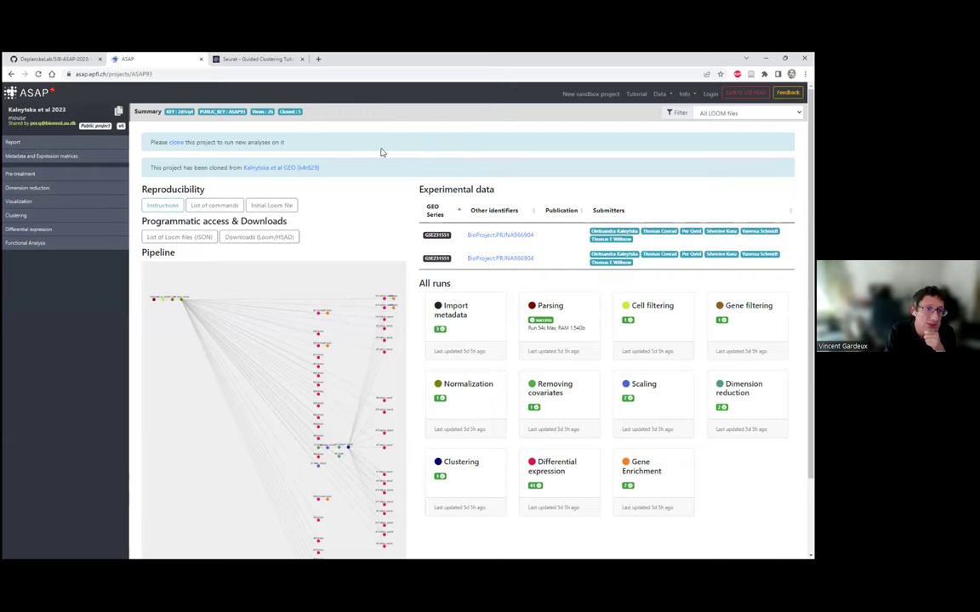
# - Look up the Release 7 tool and database versions from a second ASAP home page tab, and close that tab
pyautogui.middleClick(30, 91)
pyautogui.click(255, 59)
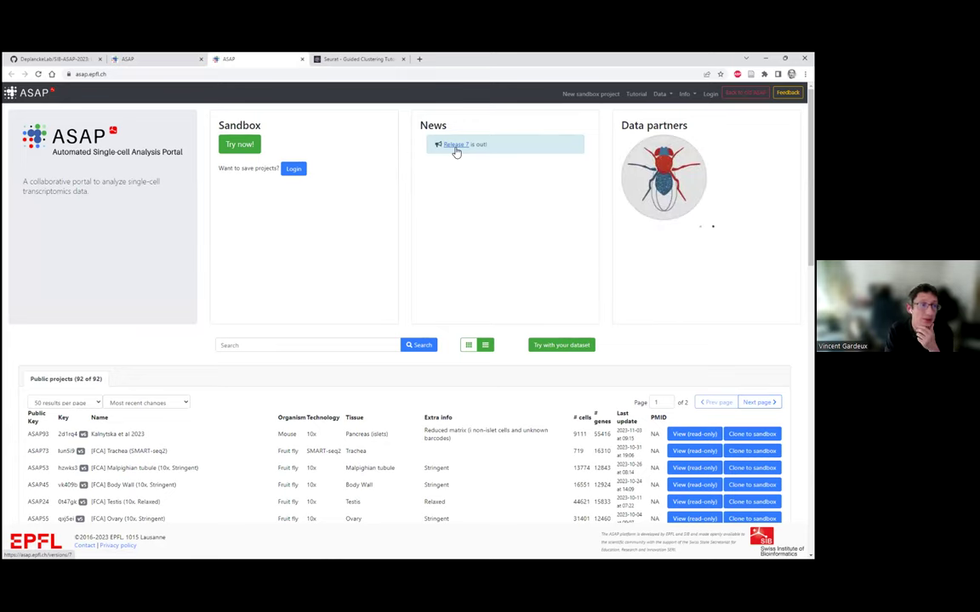
pyautogui.click(456, 148)
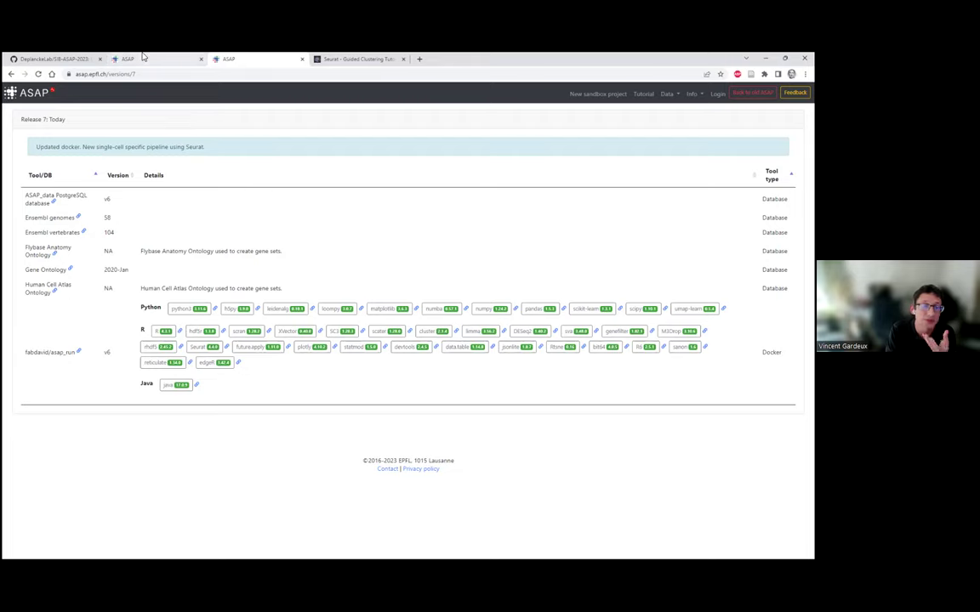
pyautogui.middleClick(226, 56)
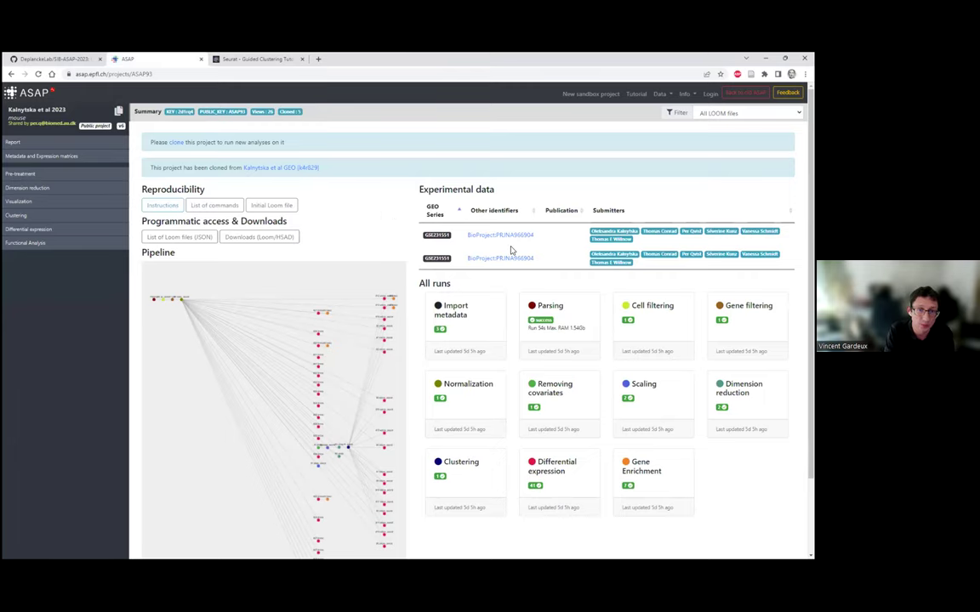
# - Examine the project's pipeline graph from parsing, filtering and normalization to the UMAP, clustering and differential expression runs, plus its run summary
pyautogui.scroll(-2, 412, 247)
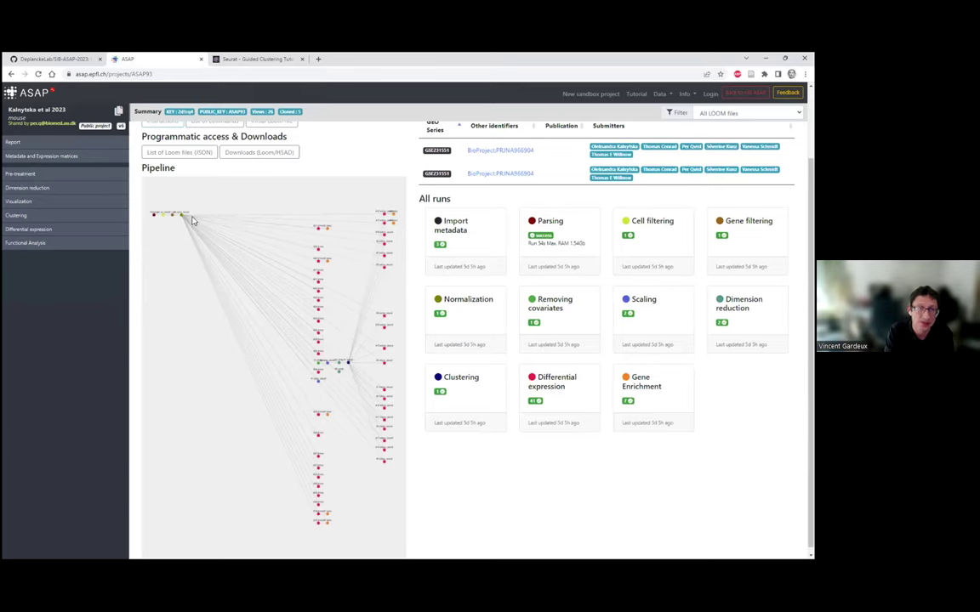
pyautogui.scroll(3, 175, 223)
pyautogui.moveTo(175, 211); pyautogui.dragTo(239, 265)
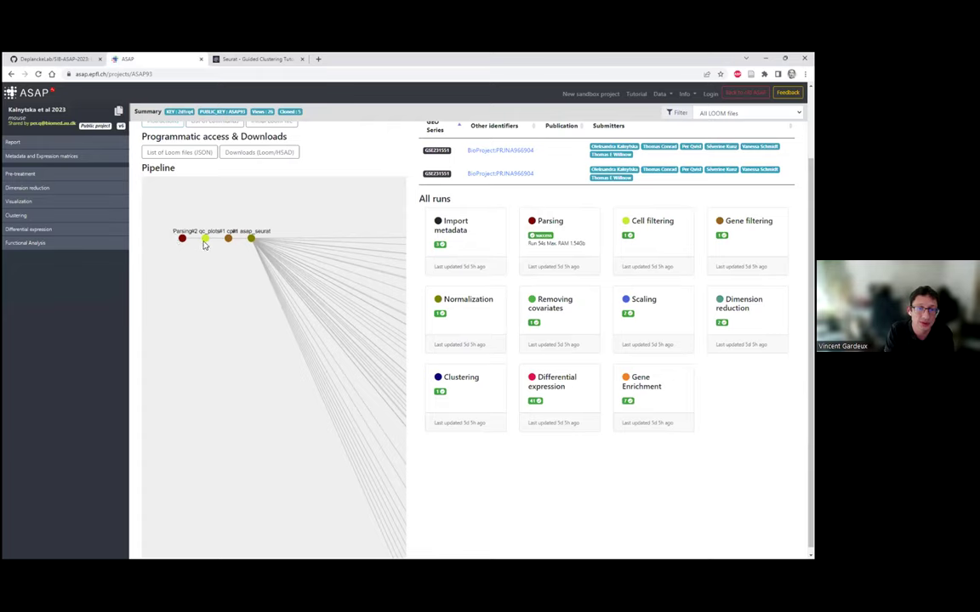
pyautogui.moveTo(250, 267); pyautogui.dragTo(200, 273)
pyautogui.scroll(-5, 349, 291)
pyautogui.moveTo(346, 308); pyautogui.dragTo(251, 295)
pyautogui.scroll(5, 280, 313)
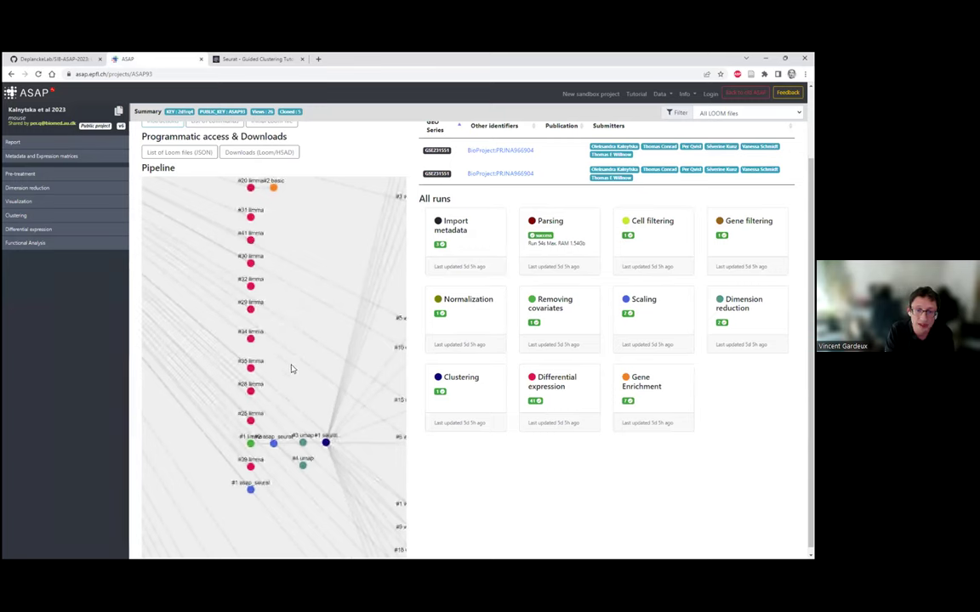
pyautogui.scroll(-5, 335, 315)
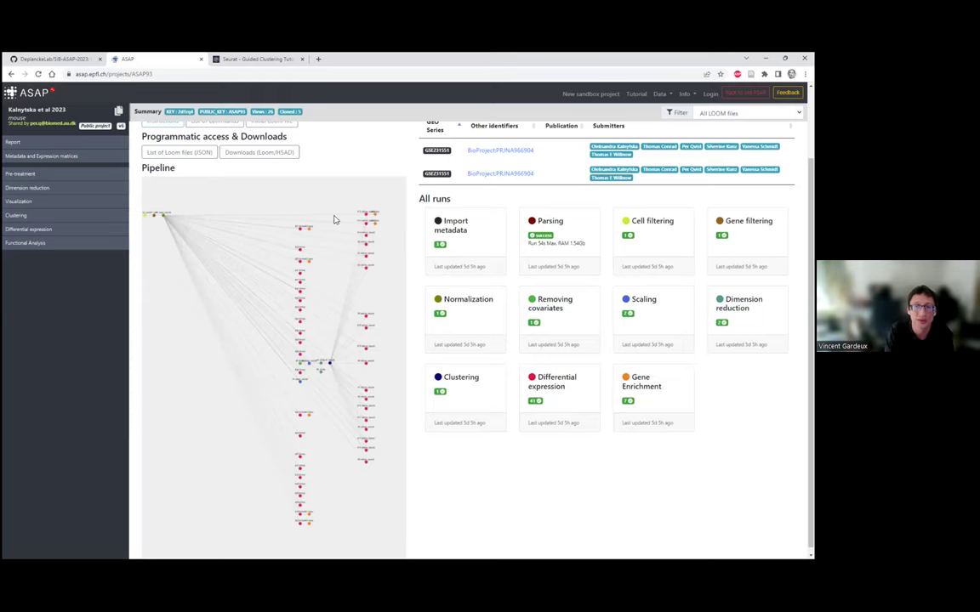
pyautogui.scroll(5, 360, 181)
pyautogui.scroll(3, 364, 221)
pyautogui.scroll(-8, 357, 284)
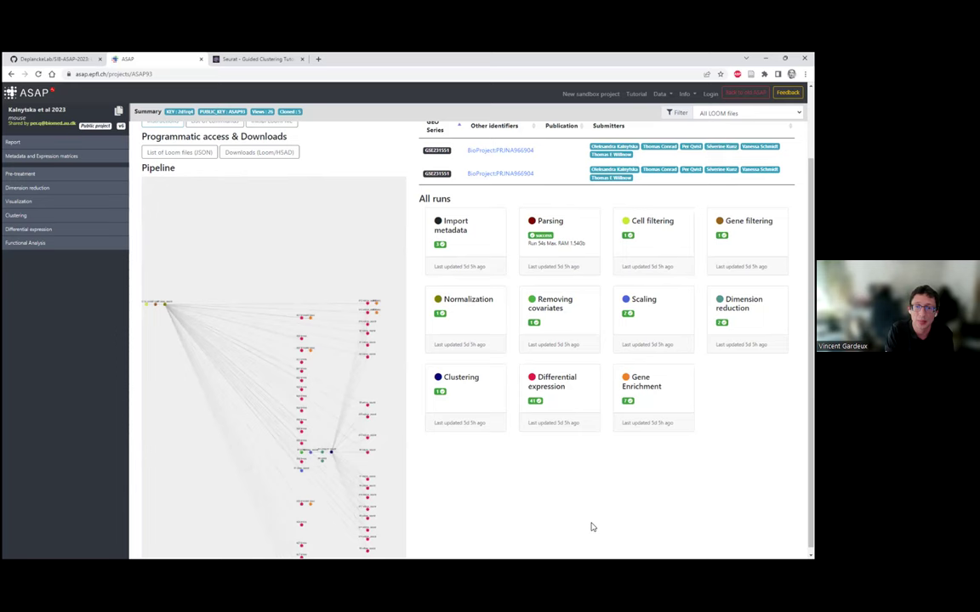
pyautogui.scroll(1, 624, 363)
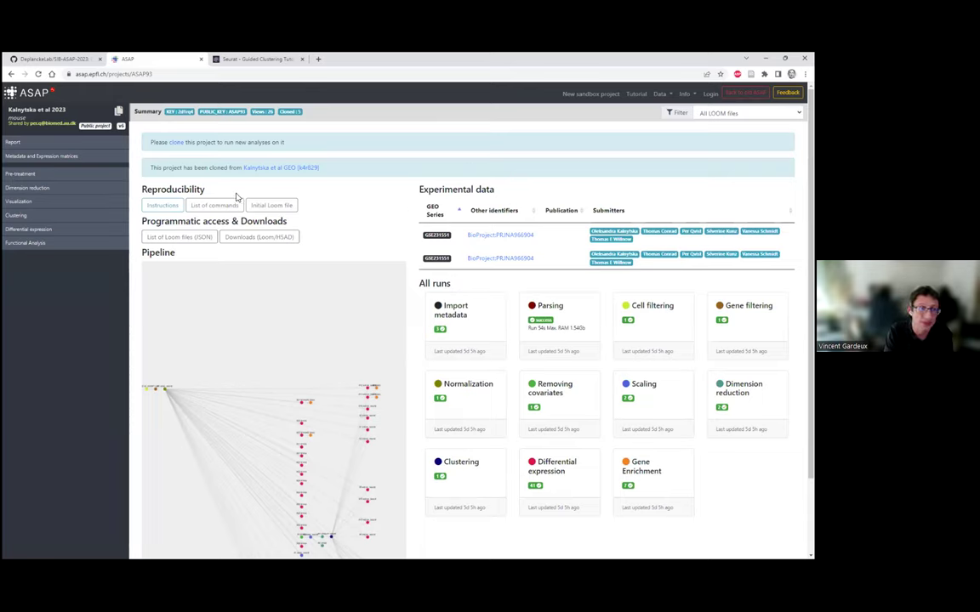
# - Look through the project's pre-treatment results for parsing, cell filtering and normalization
pyautogui.click(24, 174)
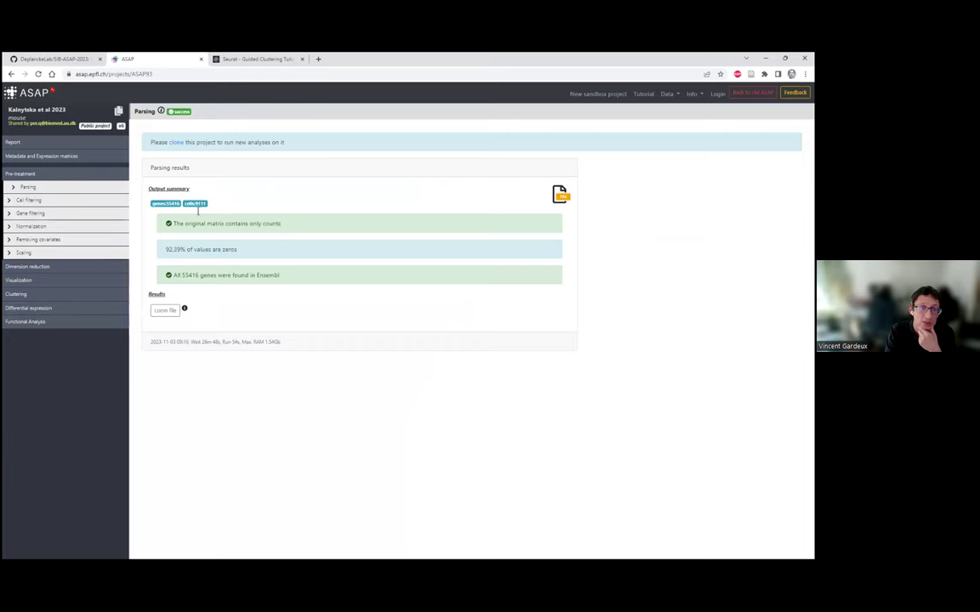
pyautogui.click(56, 200)
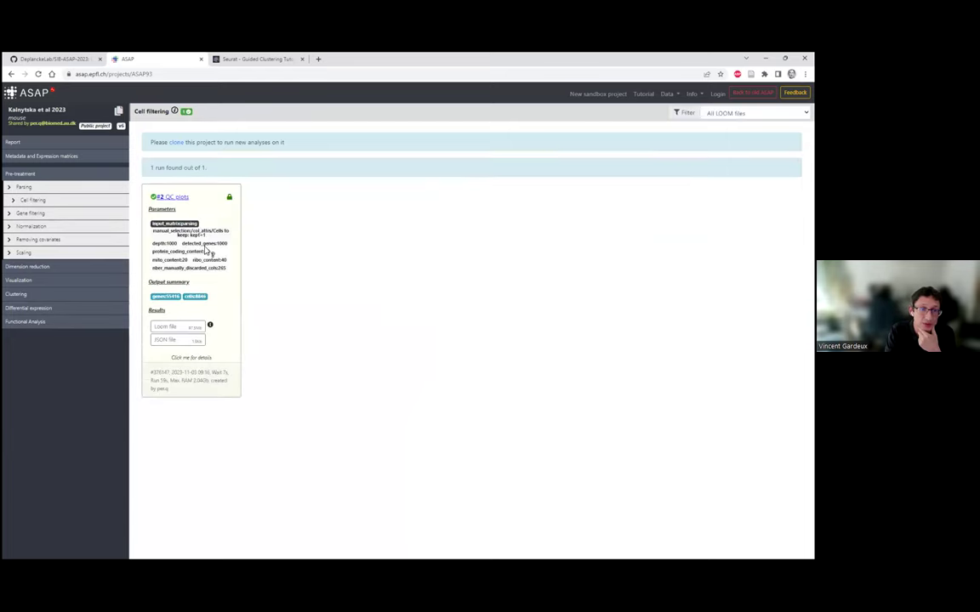
pyautogui.click(41, 227)
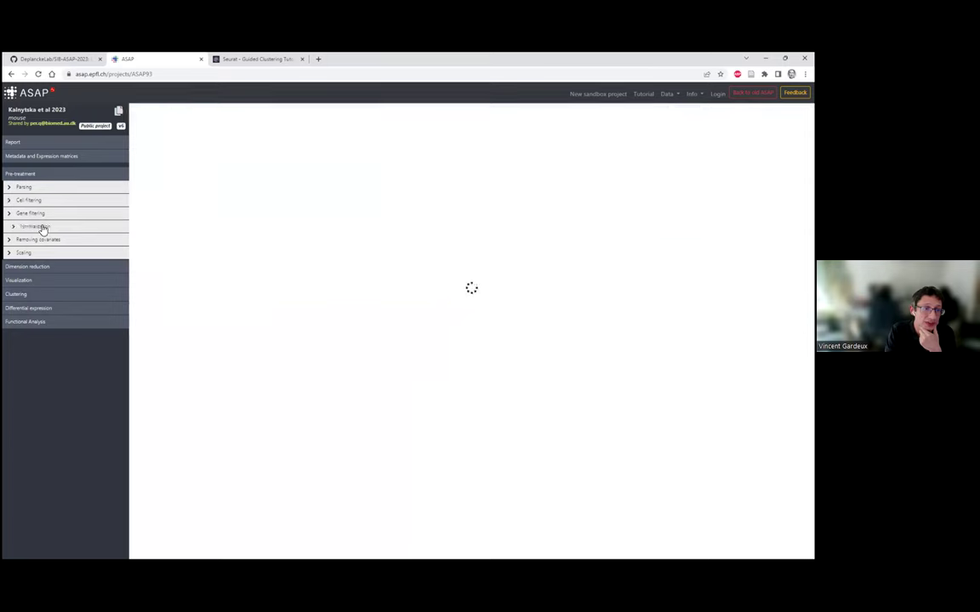
# - Show the cell scatter plot of the 2D UMAP dr_3_umap_2D and colour it discretely by the _clust_1_seurat clustering
pyautogui.click(33, 282)
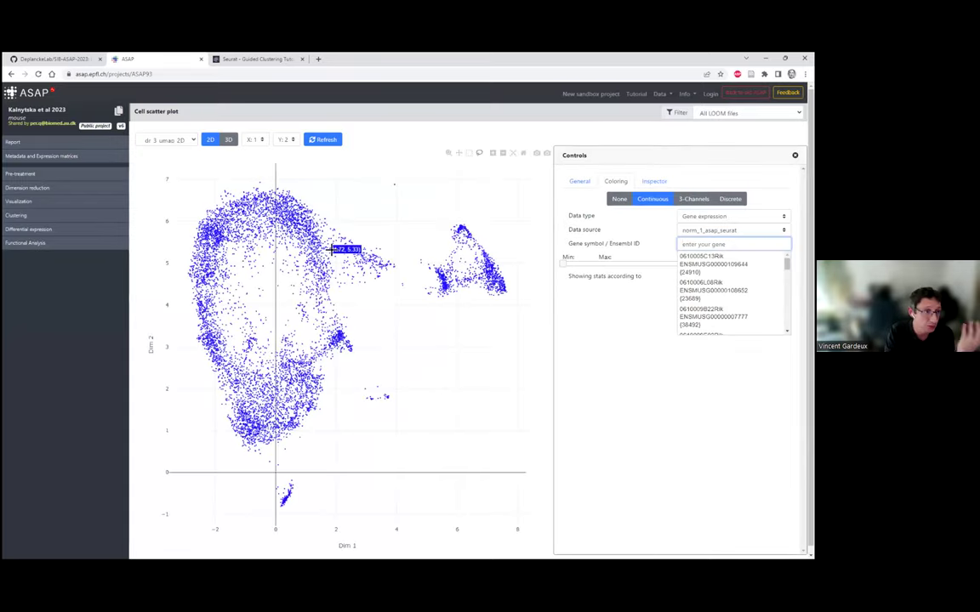
pyautogui.click(165, 141)
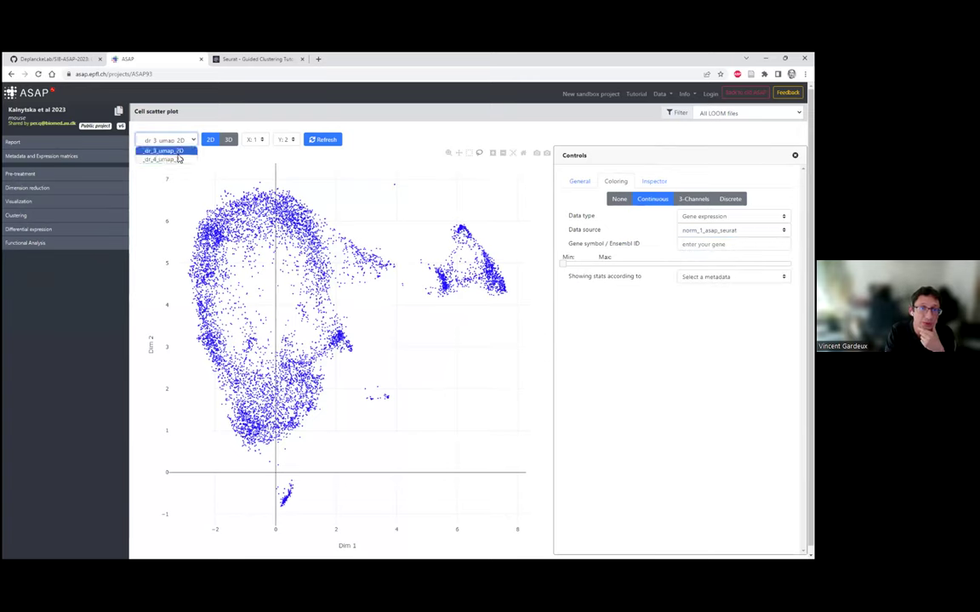
pyautogui.click(177, 154)
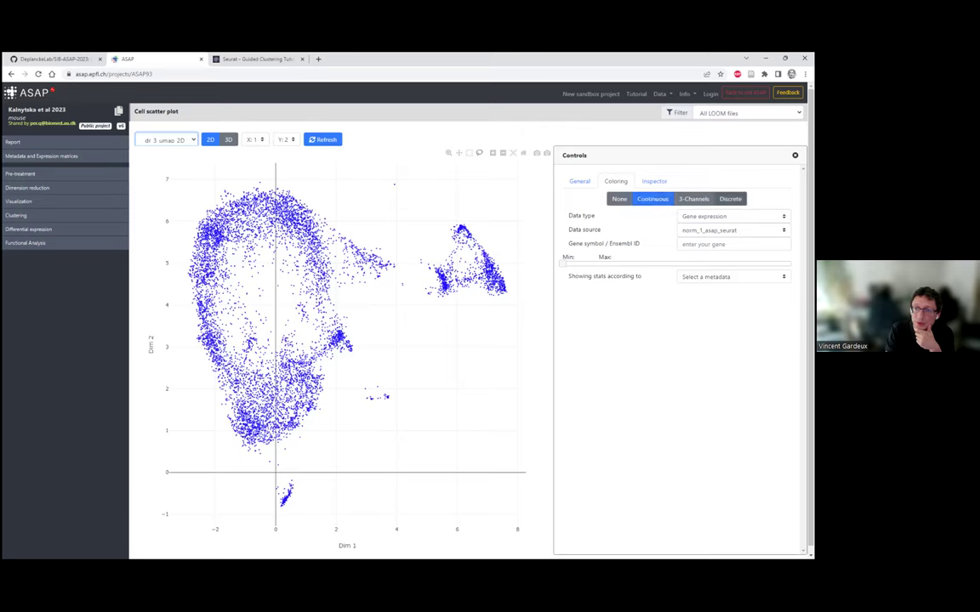
pyautogui.click(730, 198)
pyautogui.click(733, 216)
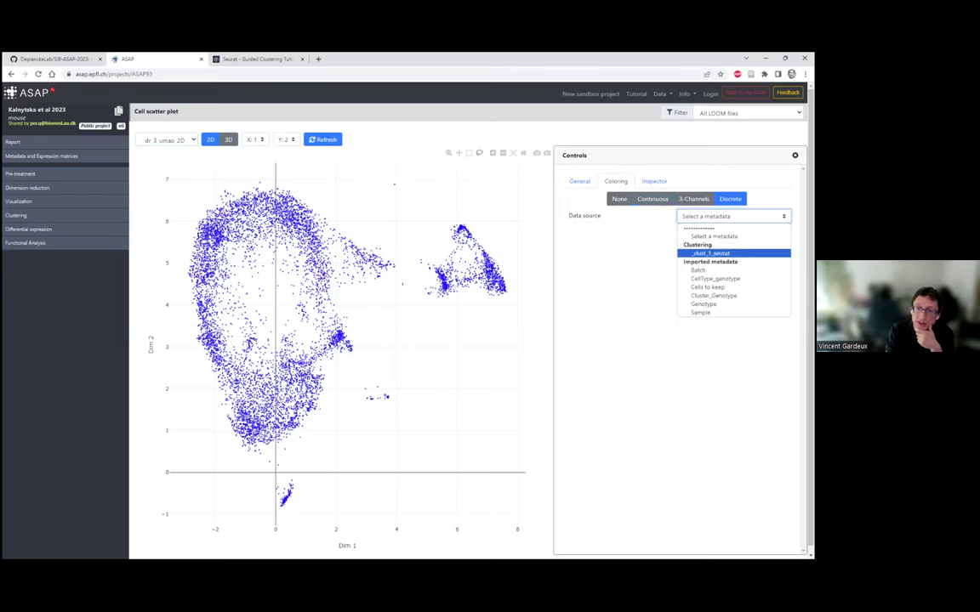
pyautogui.press('Return')
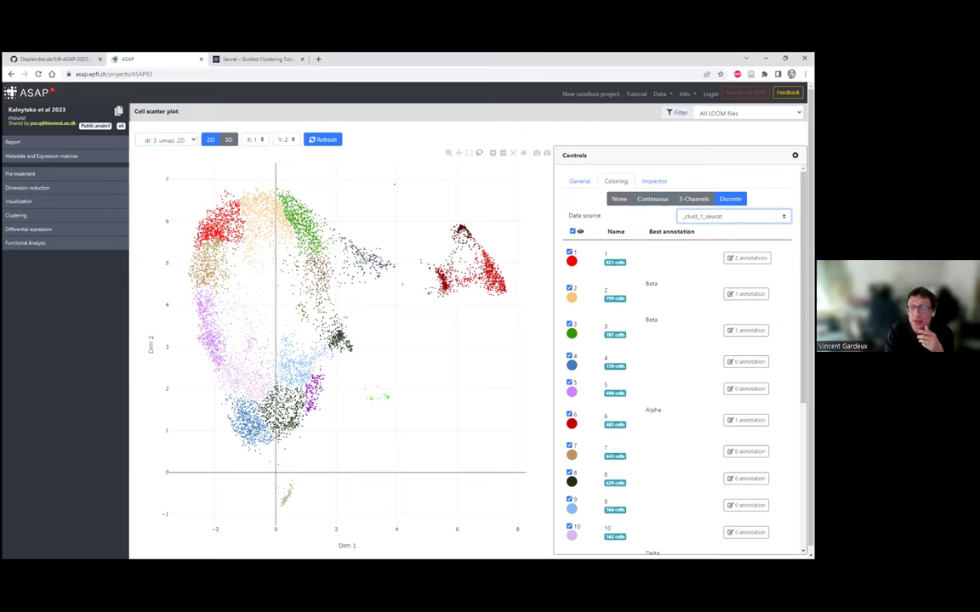
# - Highlight the Beta annotations of clusters 2 and 3, and display only clusters 3, 6 and 11 in the scatter plot
pyautogui.doubleClick(651, 284)
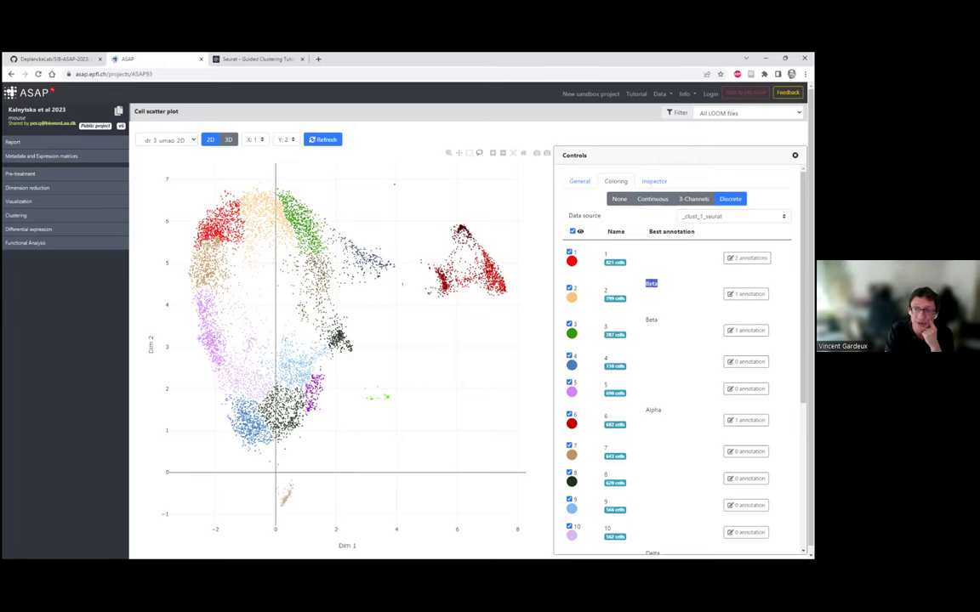
pyautogui.doubleClick(651, 320)
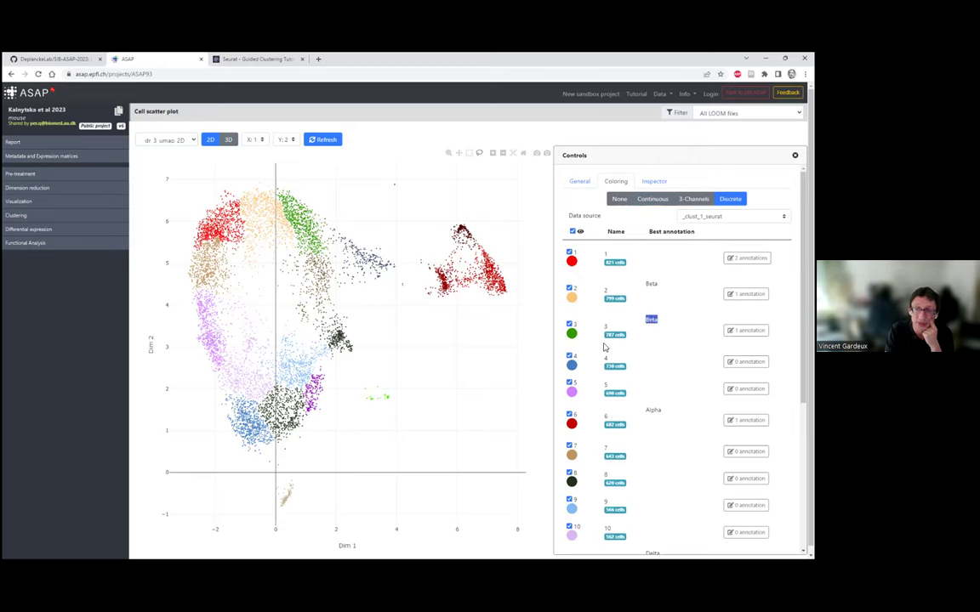
pyautogui.click(572, 231)
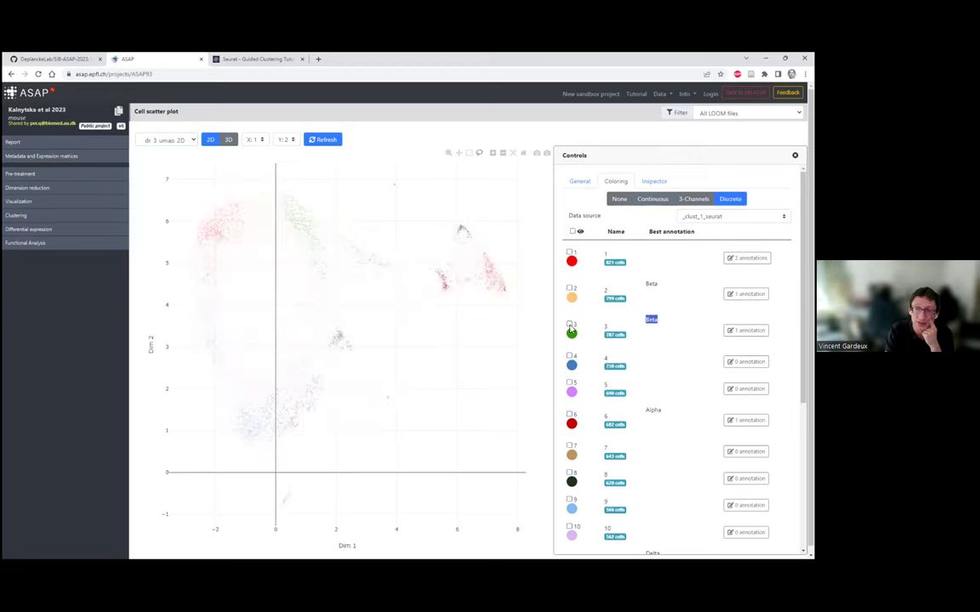
pyautogui.click(569, 324)
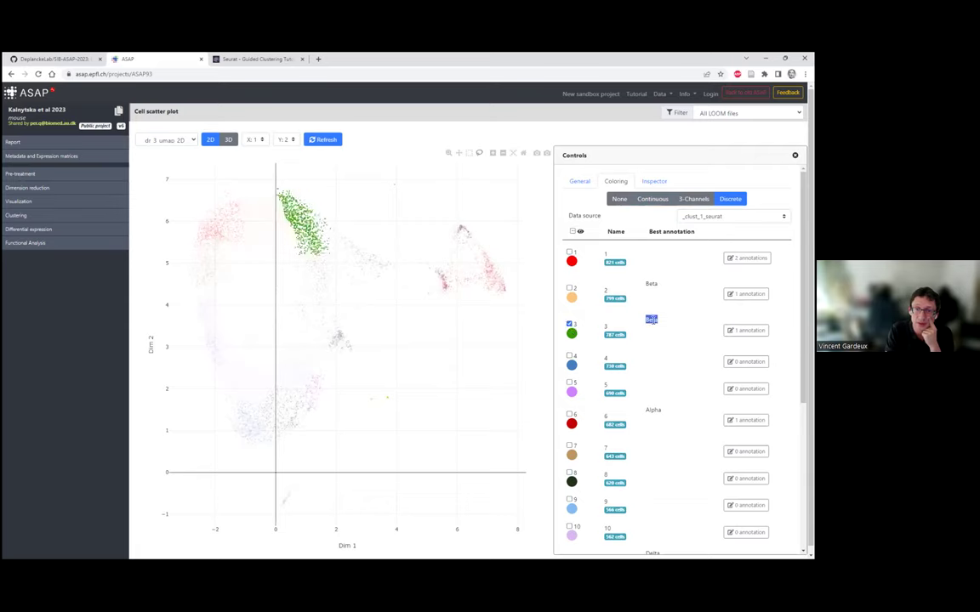
pyautogui.scroll(-1, 595, 329)
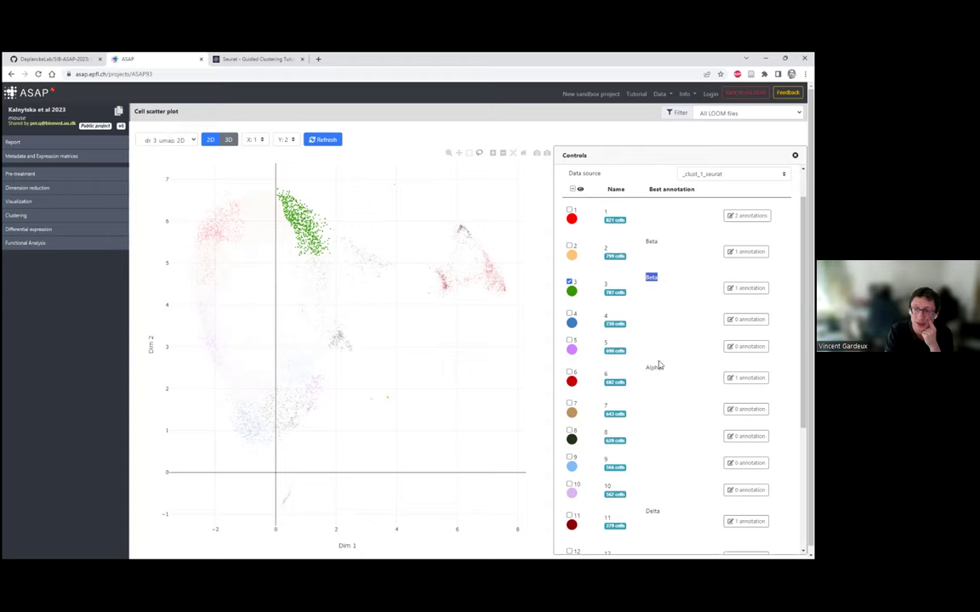
pyautogui.click(570, 373)
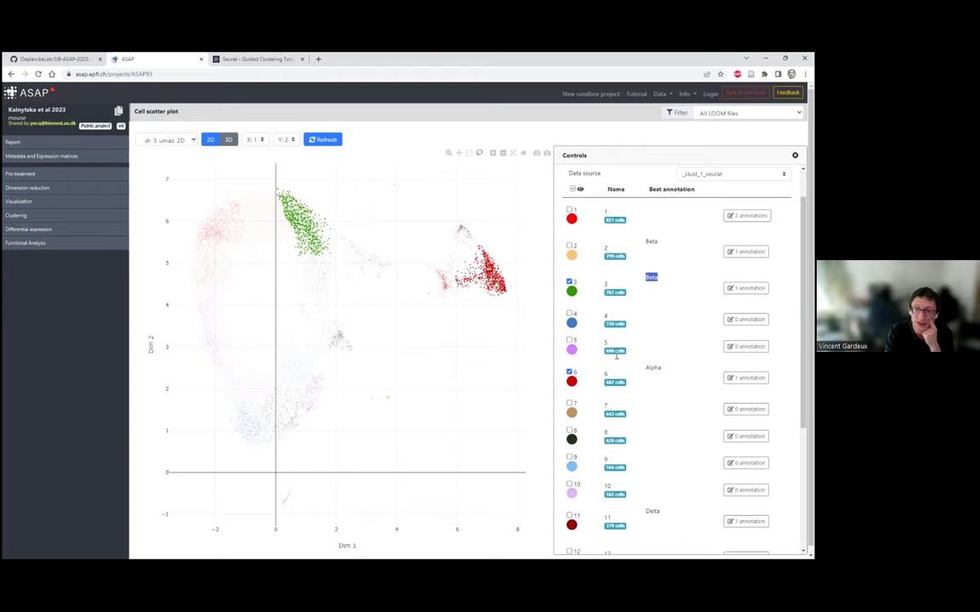
pyautogui.scroll(-1, 589, 332)
pyautogui.click(569, 473)
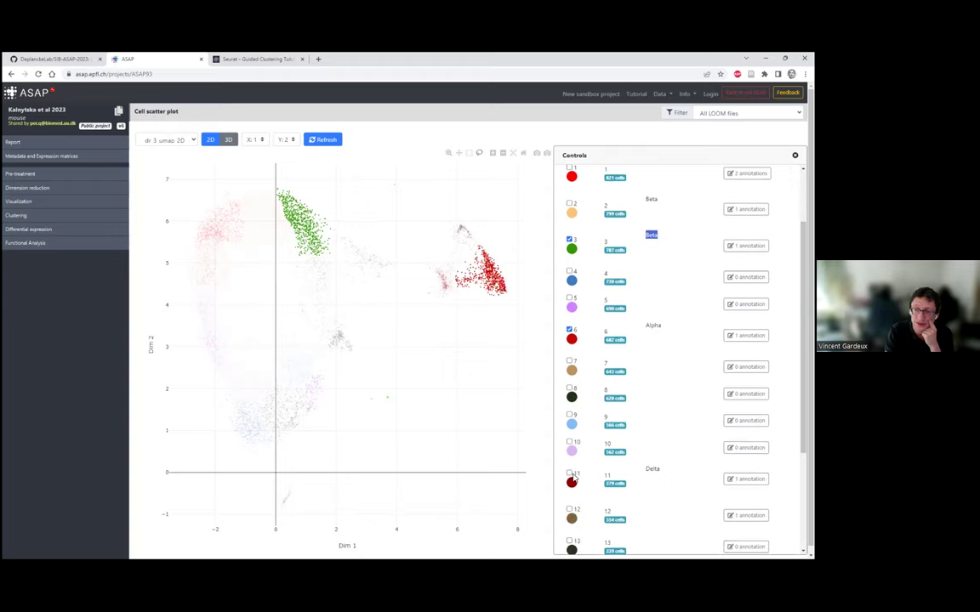
pyautogui.scroll(-3, 648, 477)
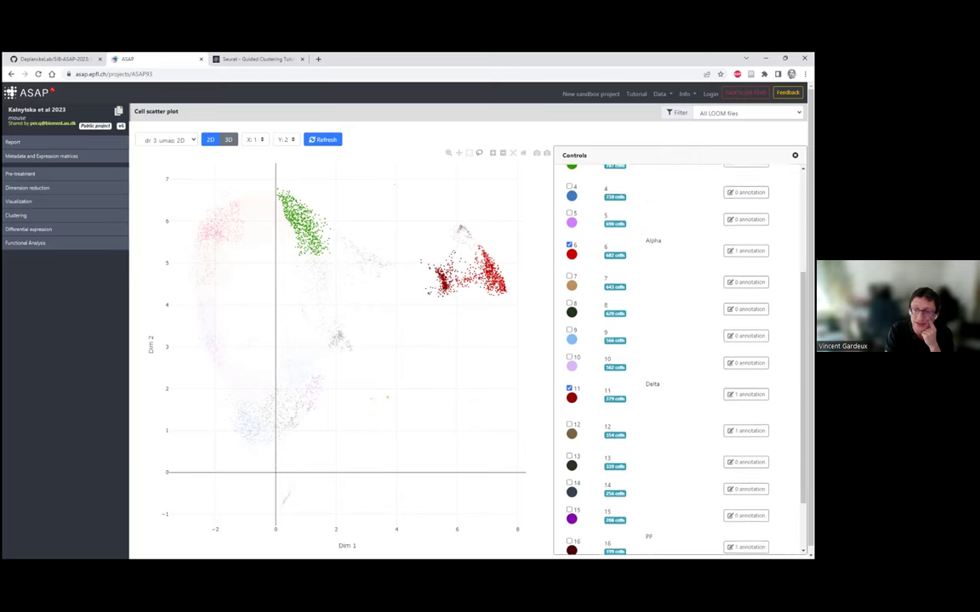
pyautogui.scroll(4, 681, 357)
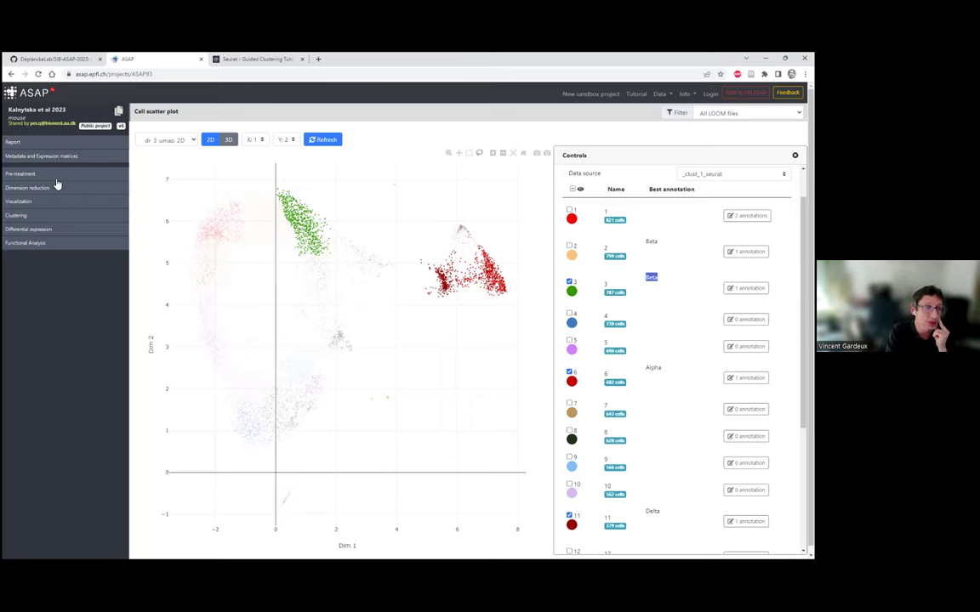
# - Return to the ASAP home page and log in with the prefilled account credentials, with the Remember me option
pyautogui.click(31, 95)
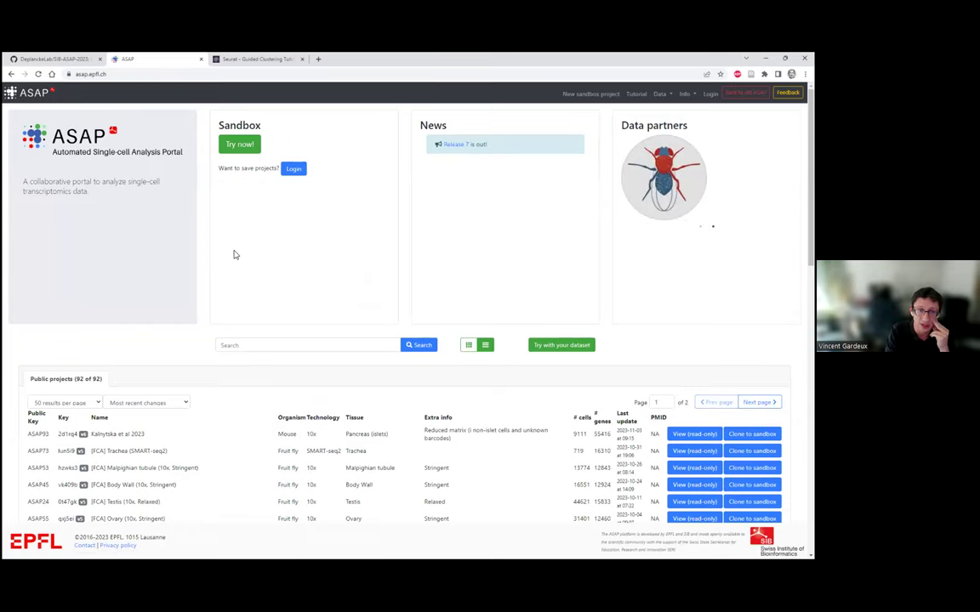
pyautogui.click(711, 93)
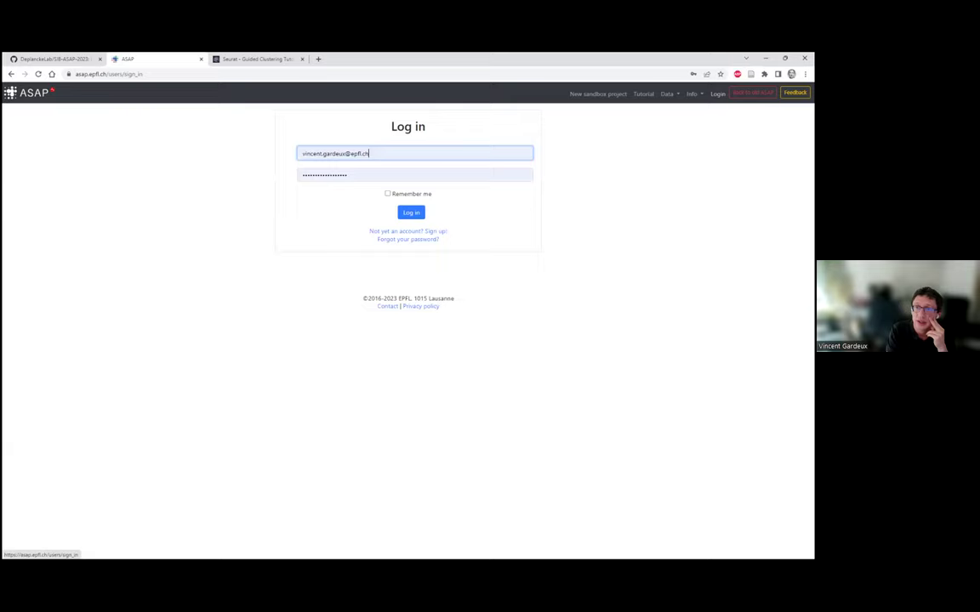
pyautogui.click(388, 194)
pyautogui.click(411, 214)
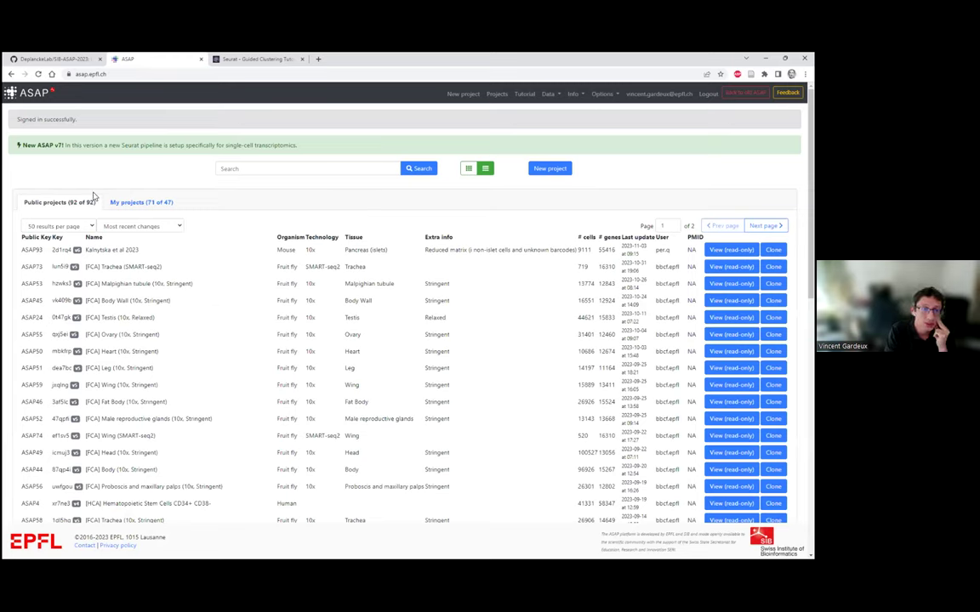
# - Look through the account's own projects list, including each project's organism, size and sharing status
pyautogui.click(131, 204)
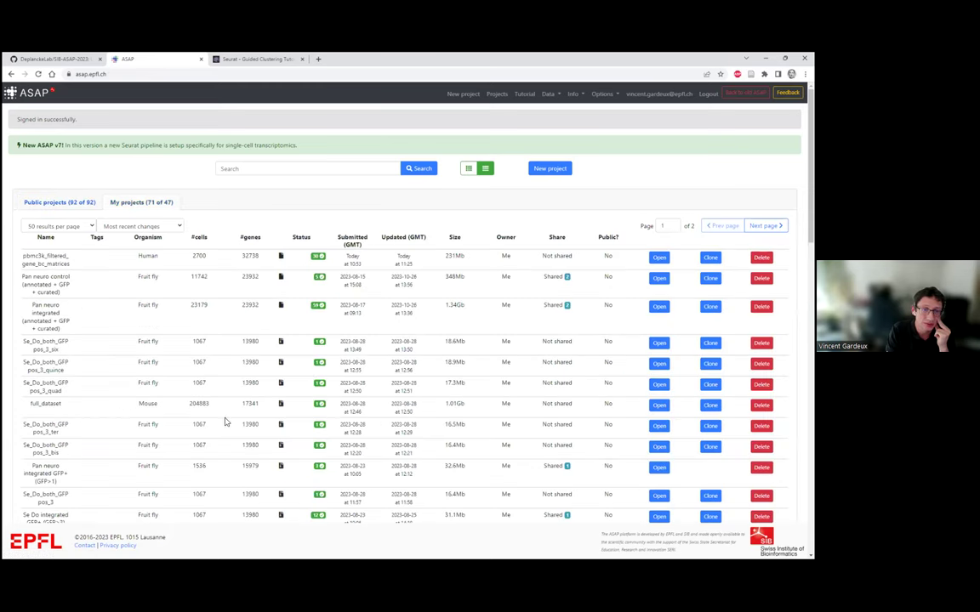
pyautogui.scroll(-3, 492, 356)
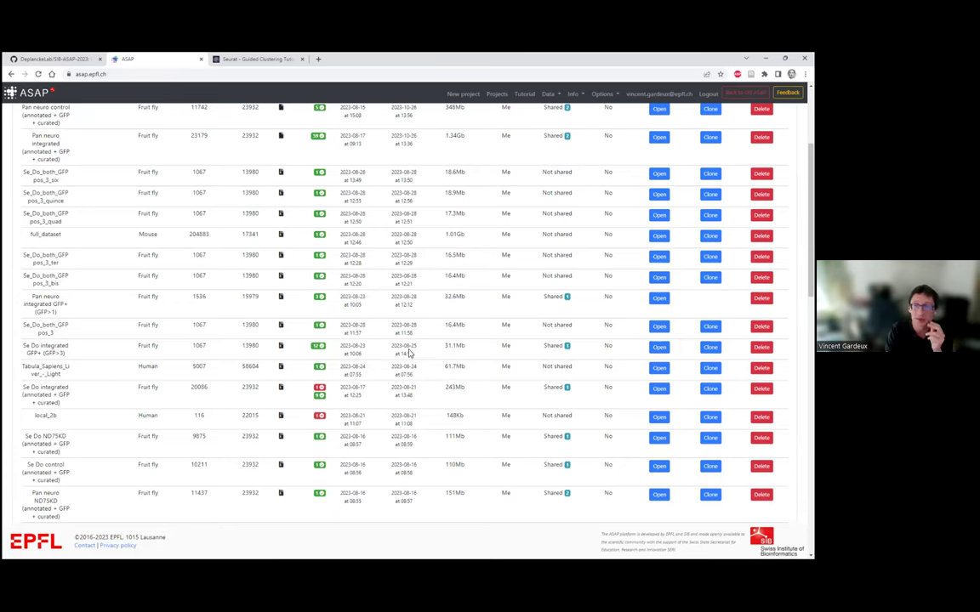
pyautogui.scroll(2, 289, 294)
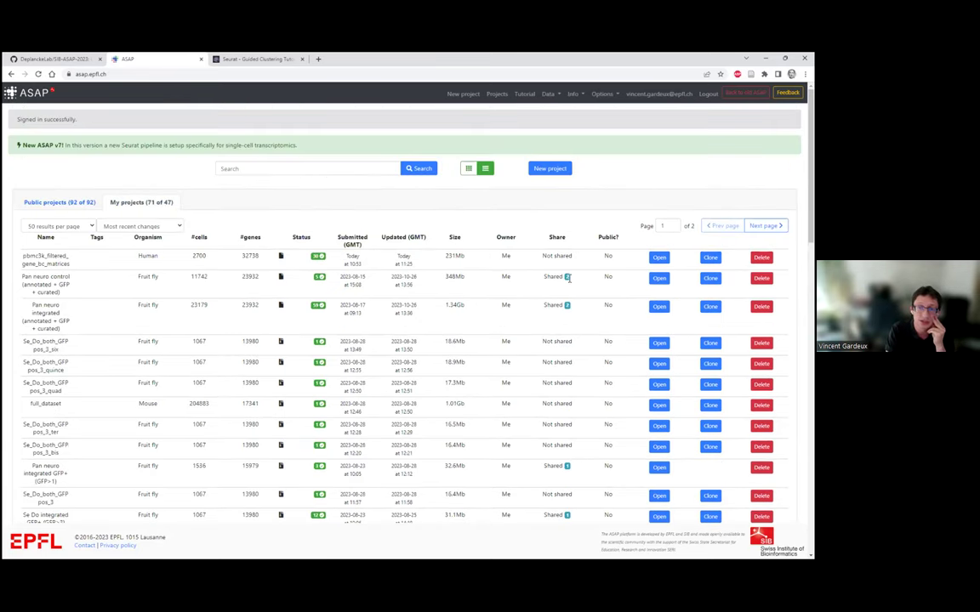
# - Start a new project and upload the Dueck2015_RawMatrix_CSV.txt expression matrix as its dataset
pyautogui.moveTo(568, 277)
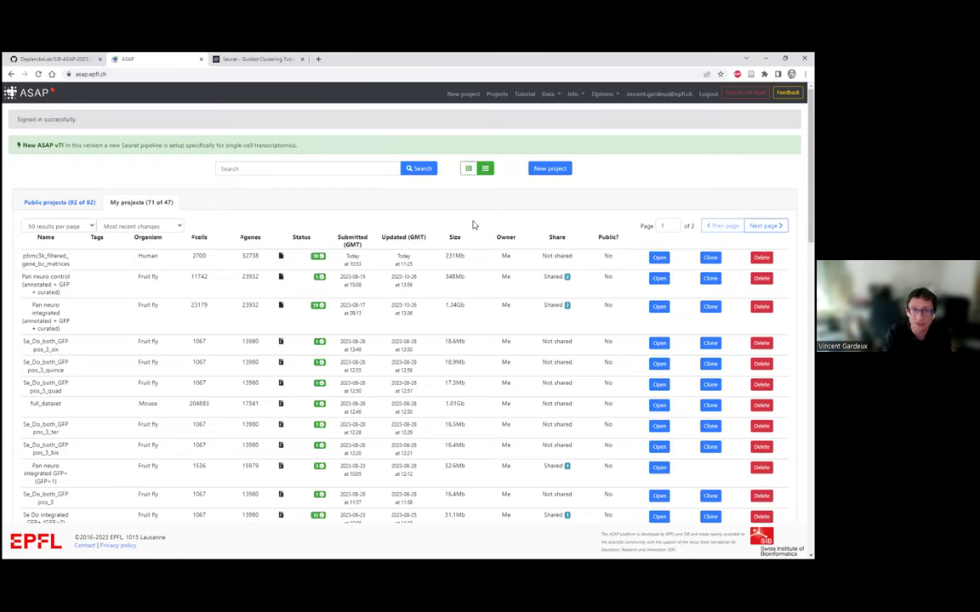
pyautogui.click(464, 94)
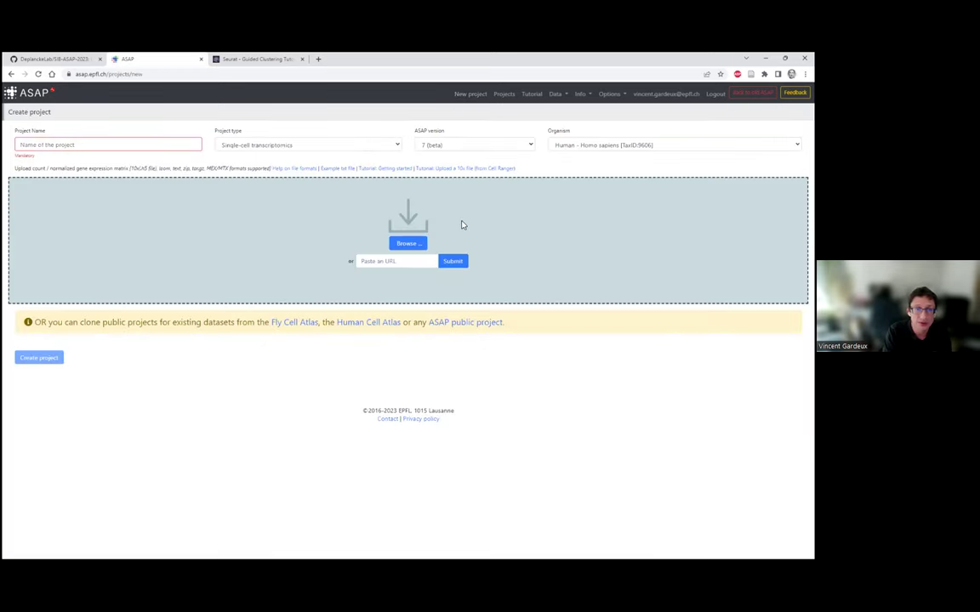
pyautogui.click(406, 262)
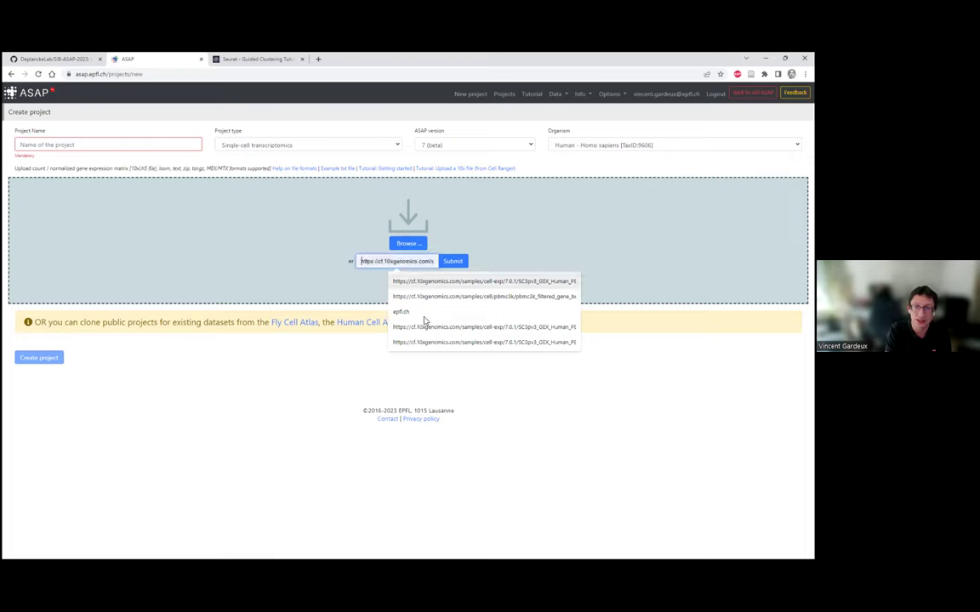
pyautogui.click(333, 382)
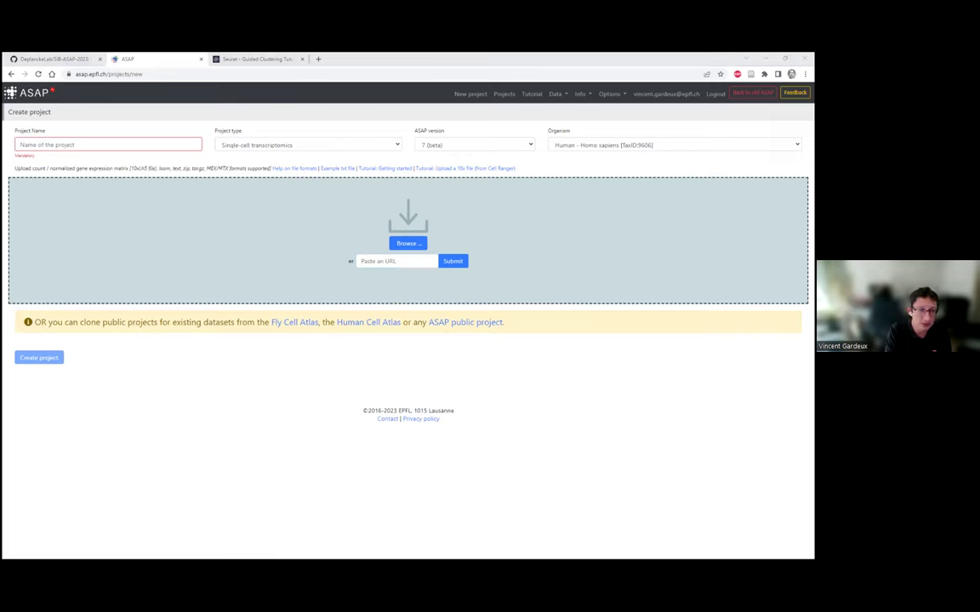
pyautogui.moveTo(104, 375); pyautogui.dragTo(553, 247)
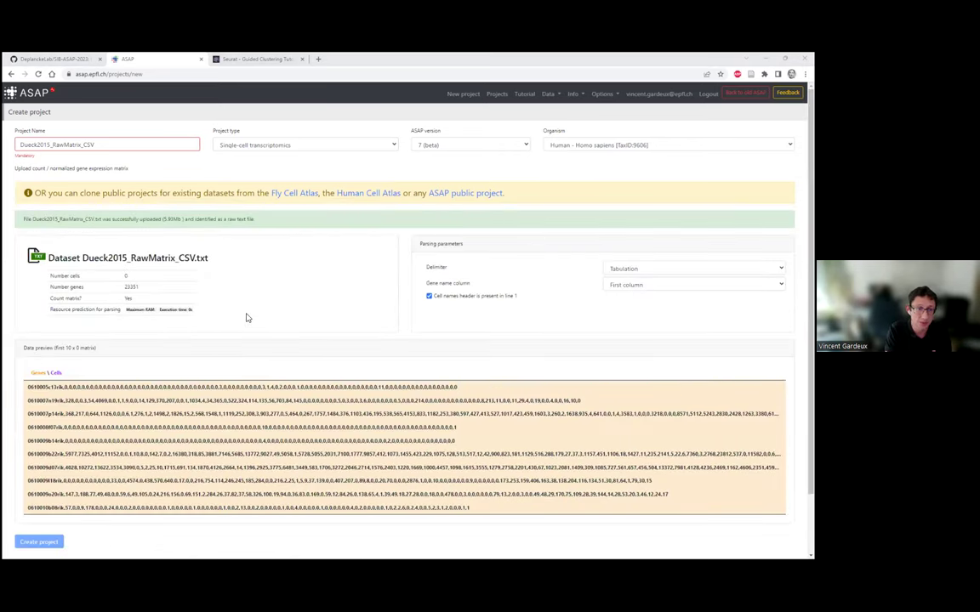
# - Set the delimiter in the uploaded matrix's parsing parameters to Comma
pyautogui.scroll(-1, 223, 366)
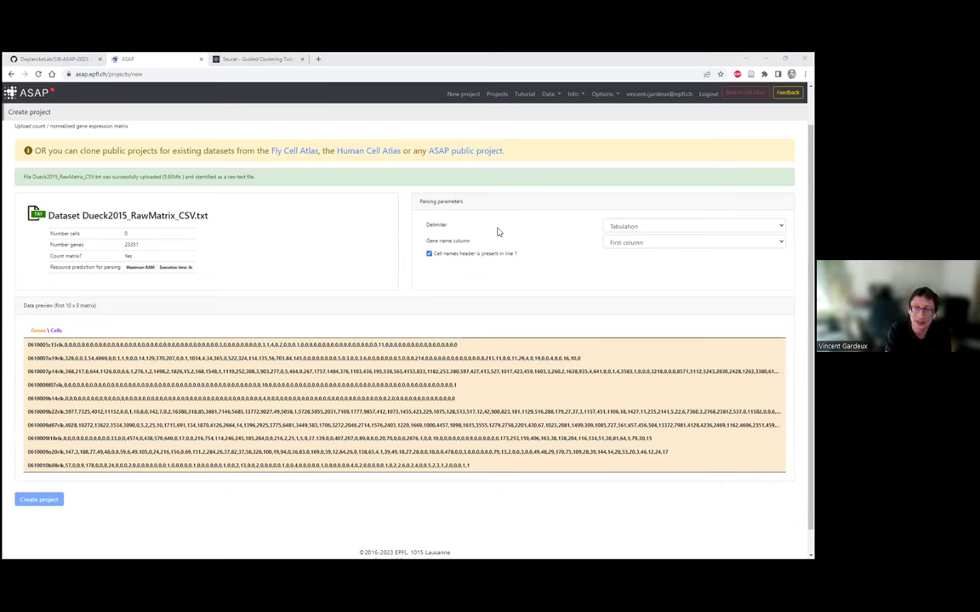
pyautogui.click(640, 227)
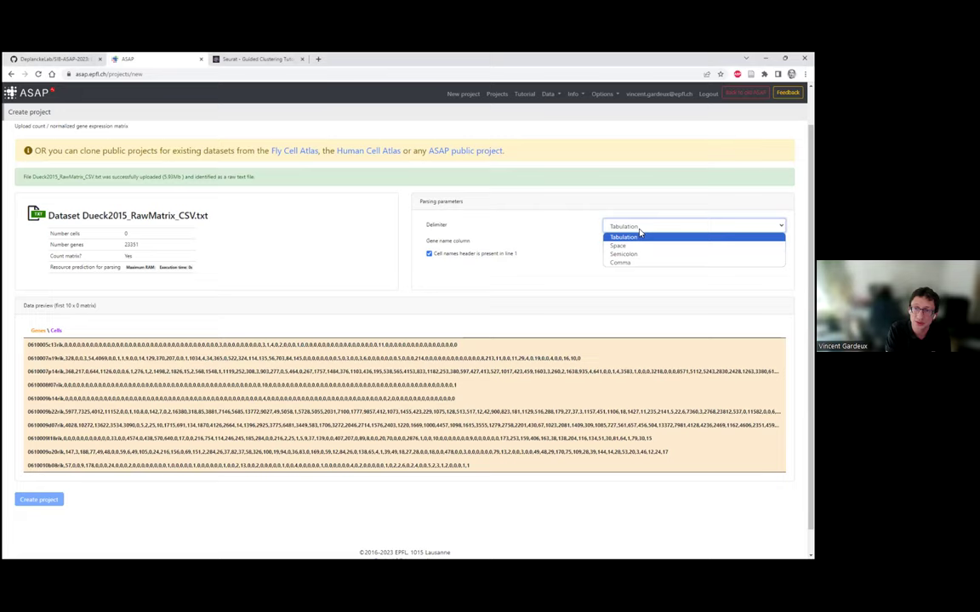
pyautogui.click(632, 264)
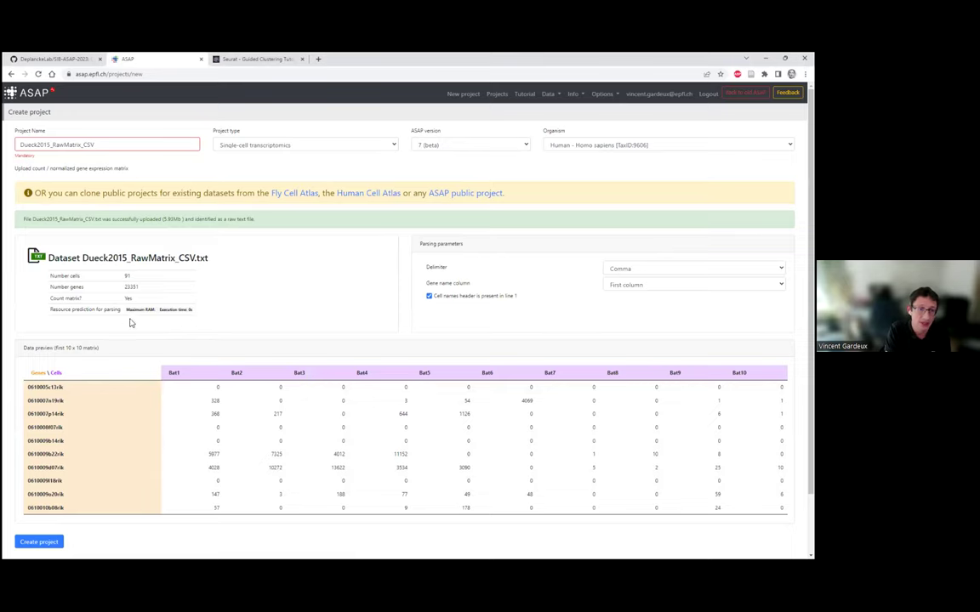
# - Check the parsed dataset's number of cells, number of genes and count matrix status, and return to an empty project form
pyautogui.doubleClick(127, 276)
pyautogui.doubleClick(131, 287)
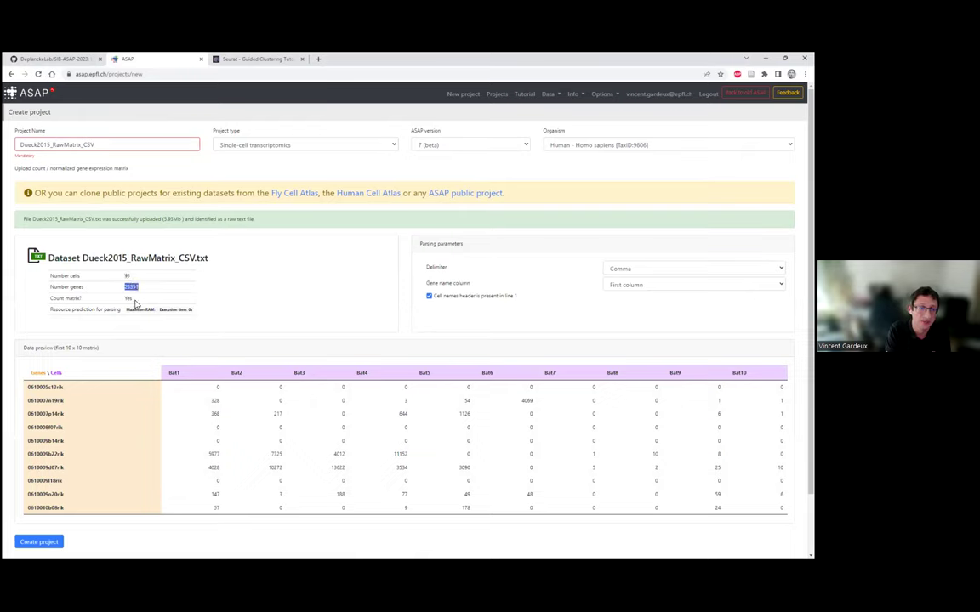
pyautogui.doubleClick(128, 298)
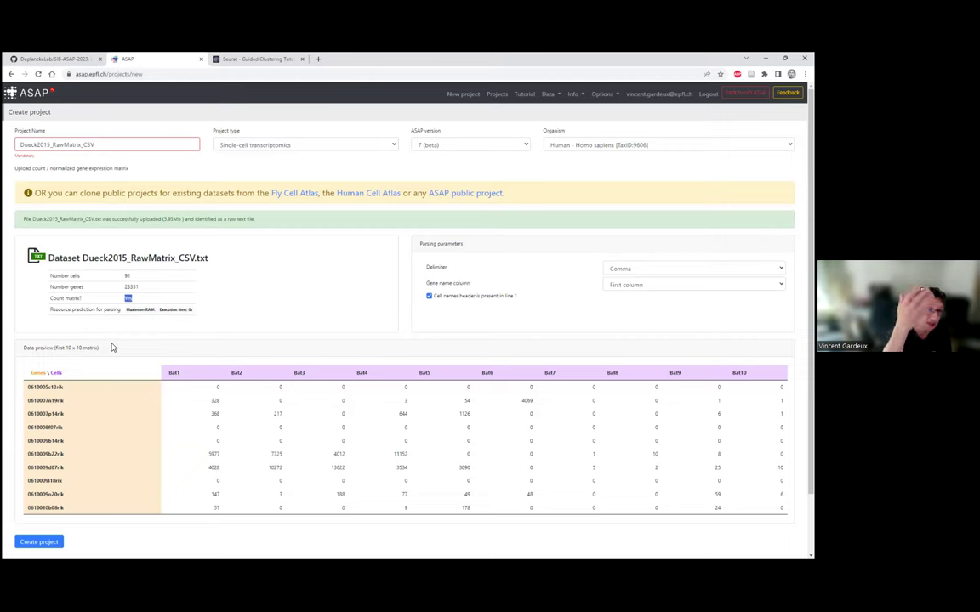
pyautogui.click(358, 285)
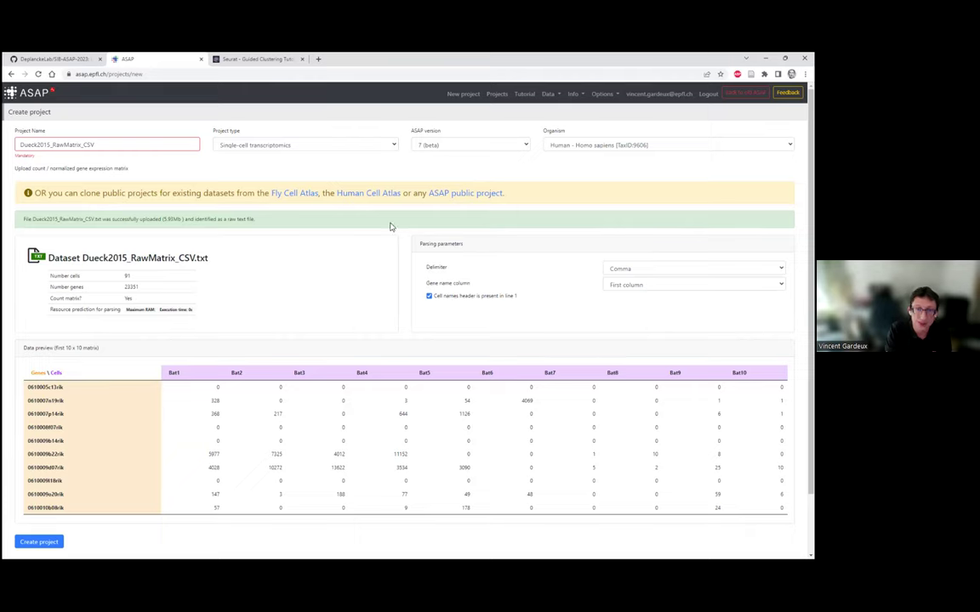
pyautogui.click(466, 95)
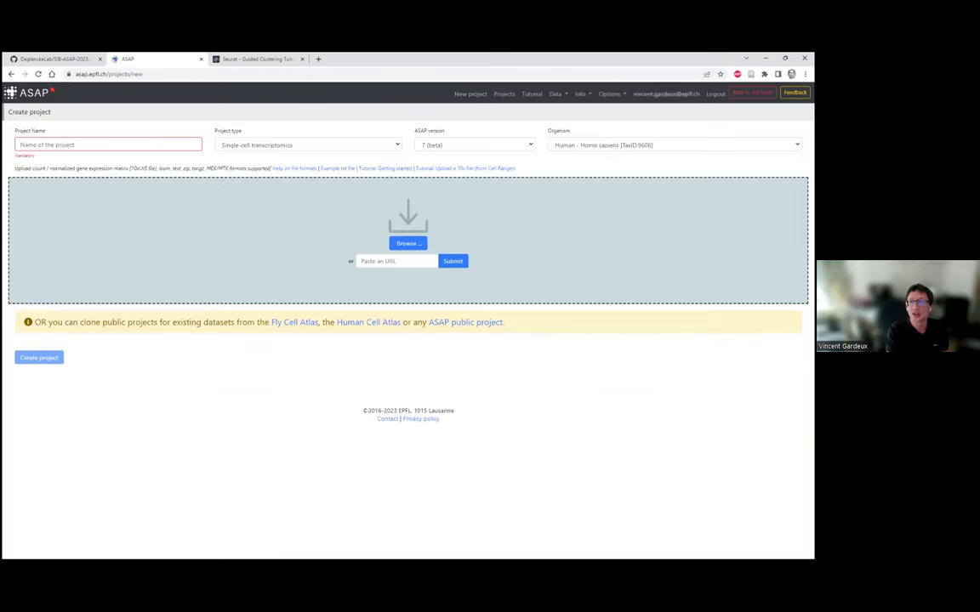
pyautogui.click(804, 74)
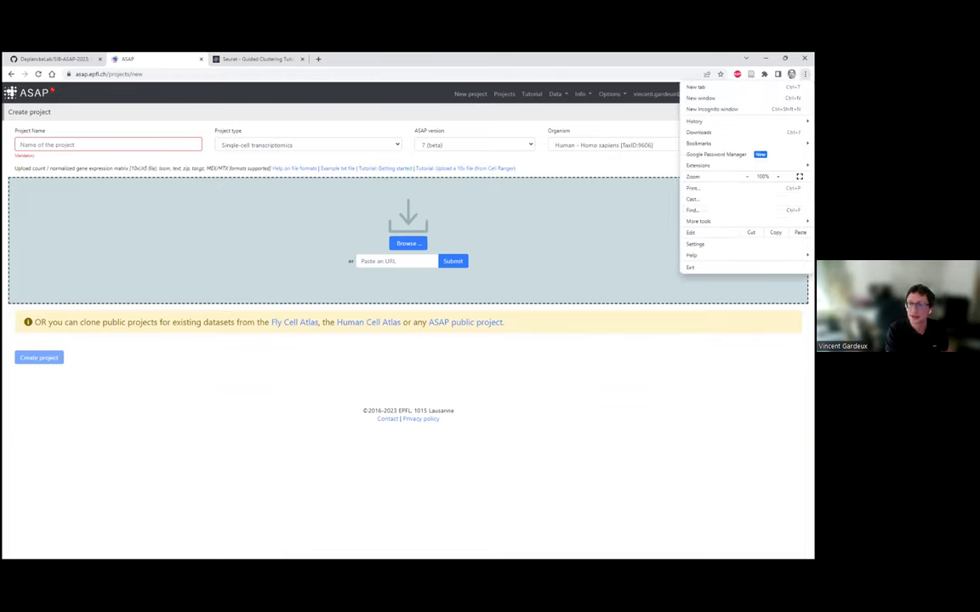
pyautogui.press('Escape')
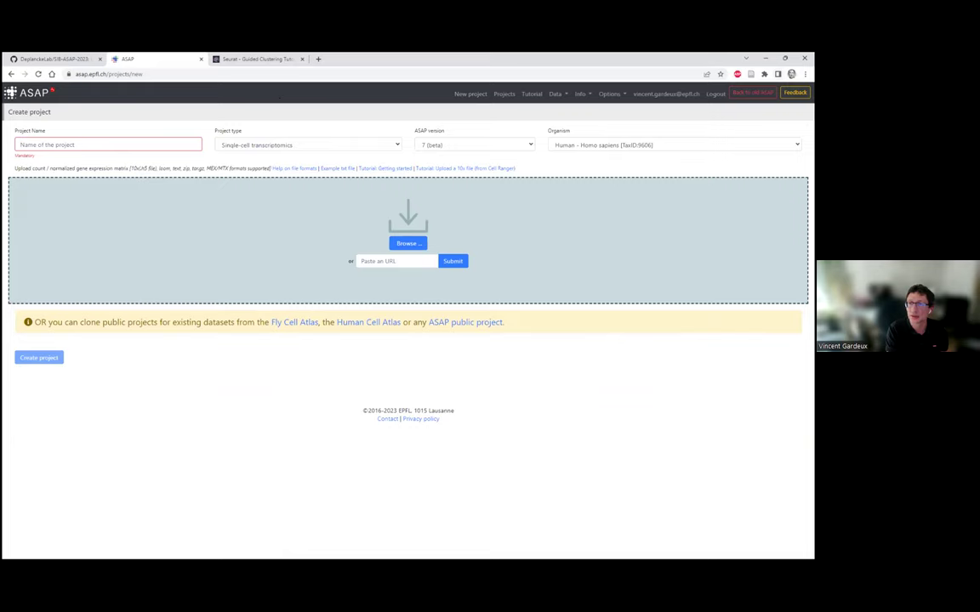
pyautogui.click(805, 74)
pyautogui.click(511, 197)
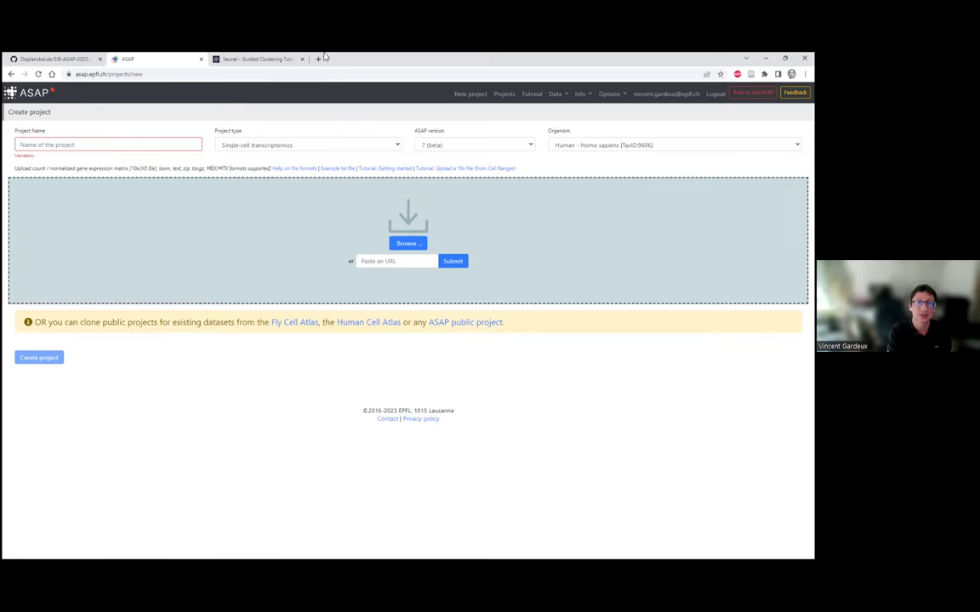
# - Consult the Seurat guided clustering tutorial and upload the local pbmc3k_filtered_gene_bc_matrices.tar.gz archive to the new ASAP project
pyautogui.click(253, 59)
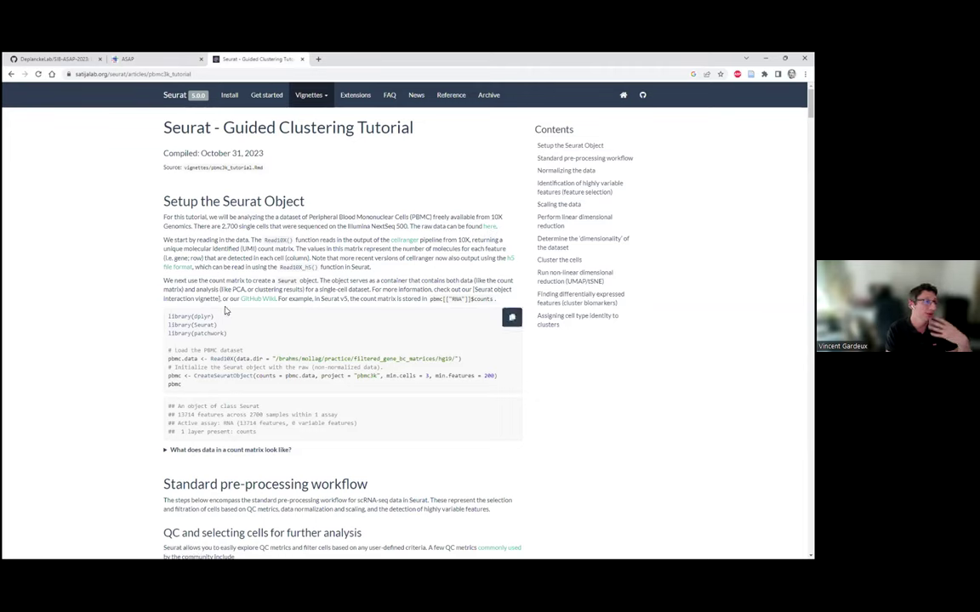
pyautogui.click(149, 58)
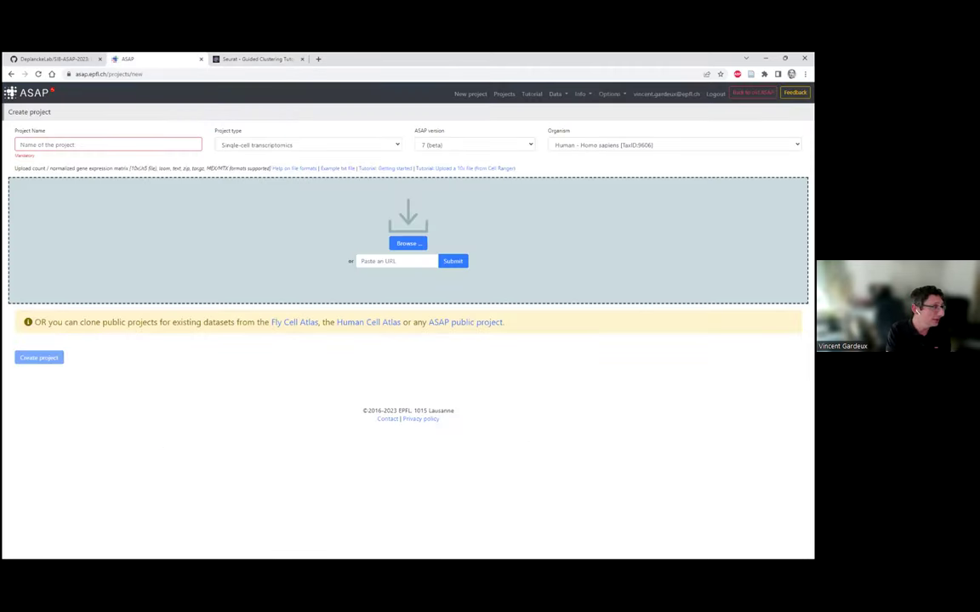
pyautogui.moveTo(83, 238); pyautogui.dragTo(176, 290)
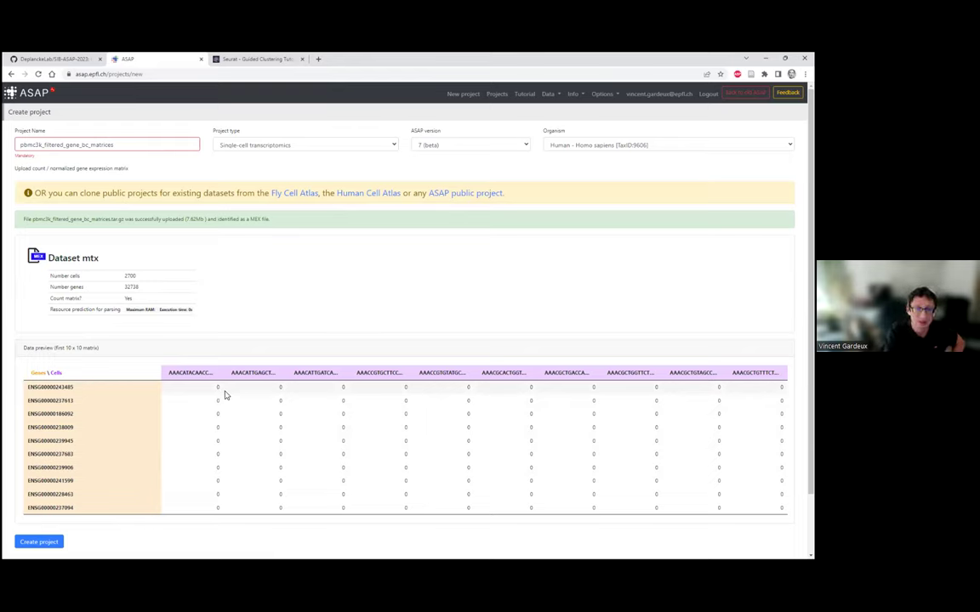
# - Start an empty project and load the PBMC dataset from the raw data link copied from the Seurat tutorial
pyautogui.click(462, 93)
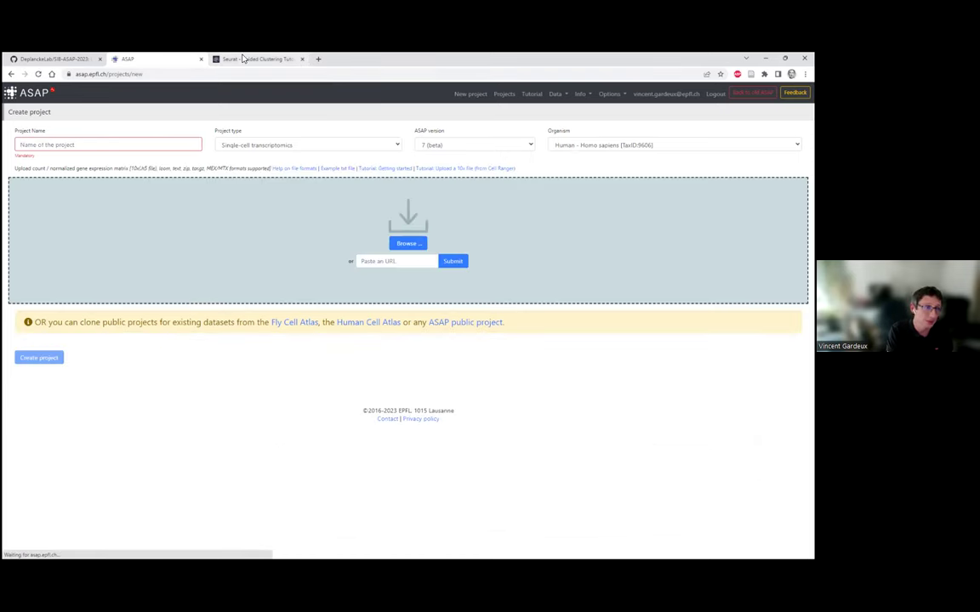
pyautogui.click(271, 61)
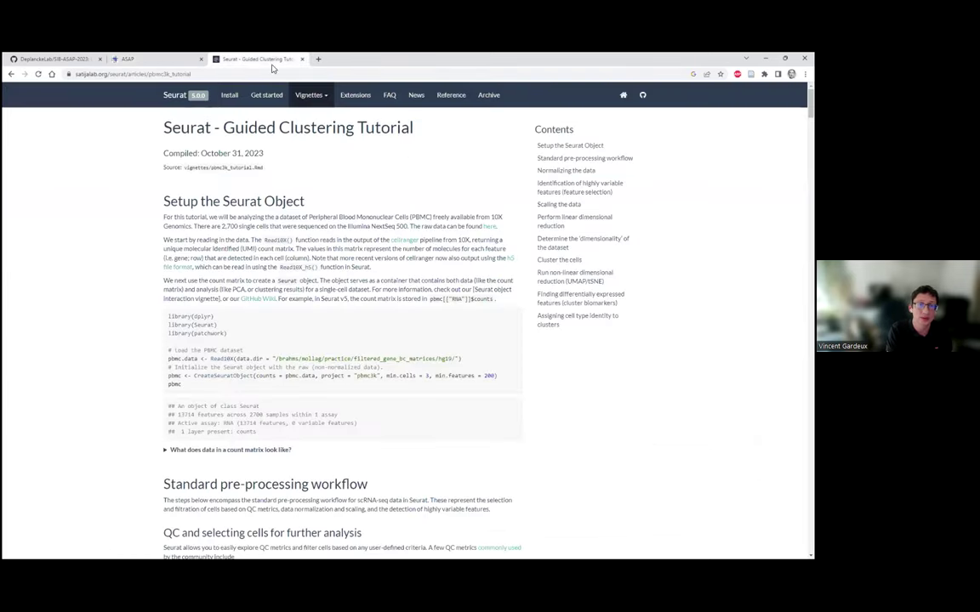
pyautogui.rightClick(491, 230)
pyautogui.click(506, 266)
pyautogui.click(158, 58)
pyautogui.click(421, 261)
pyautogui.hotkey('ctrl', 'v')
pyautogui.click(452, 264)
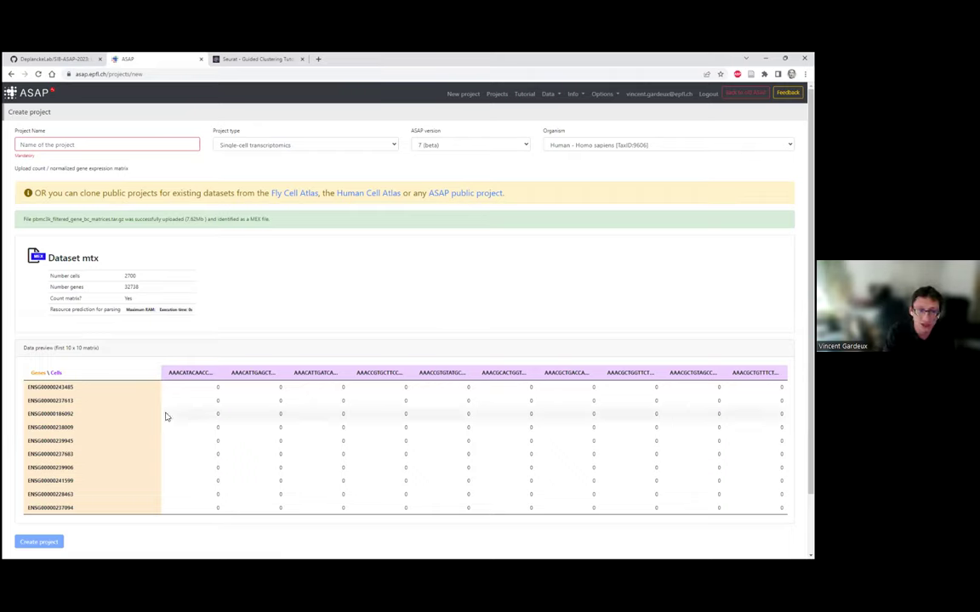
# - Look through the available organisms and select Human - Homo sapiens [TaxID:9606] for the project
pyautogui.click(576, 148)
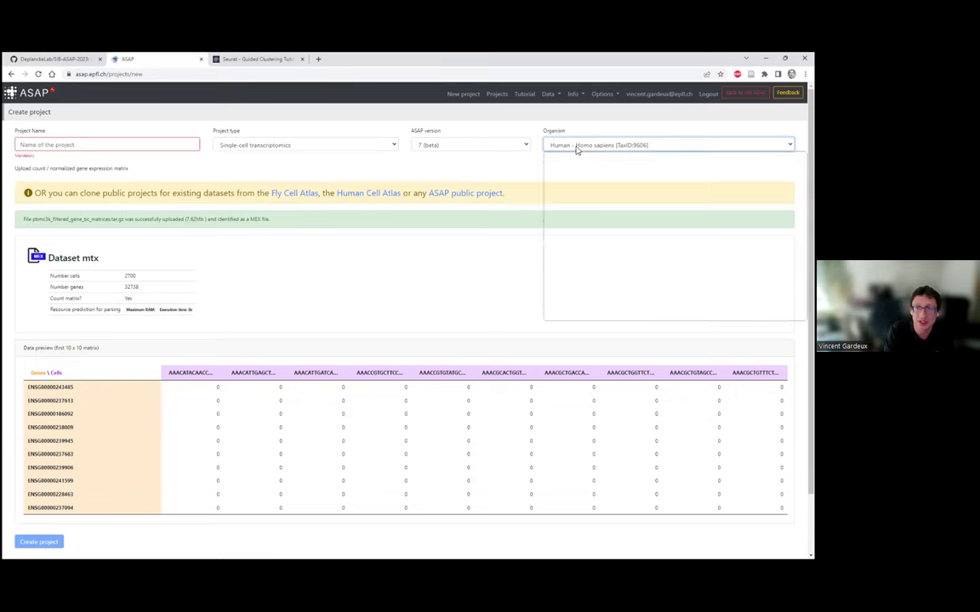
pyautogui.scroll(-20, 593, 206)
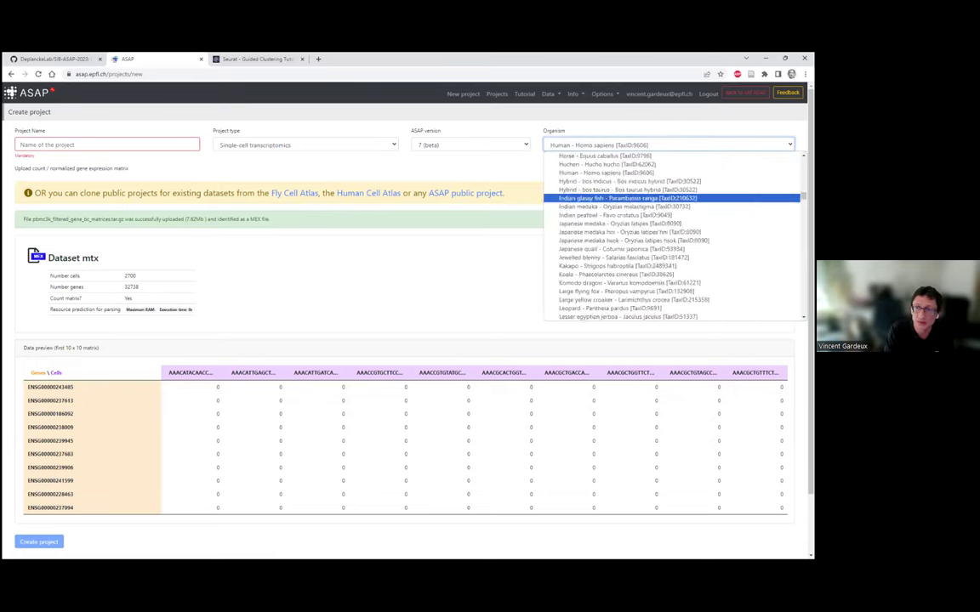
pyautogui.scroll(10, 672, 236)
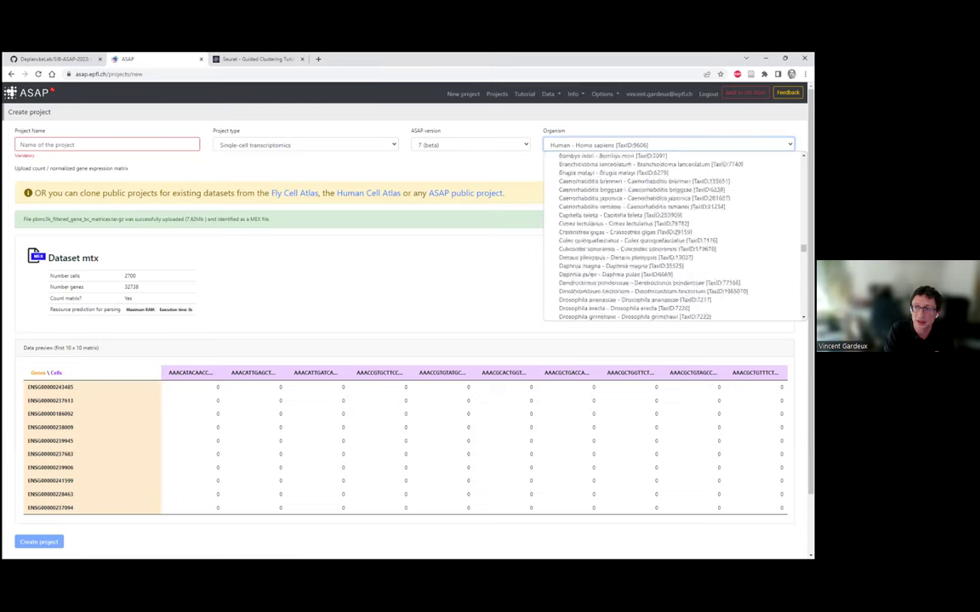
pyautogui.scroll(10, 673, 236)
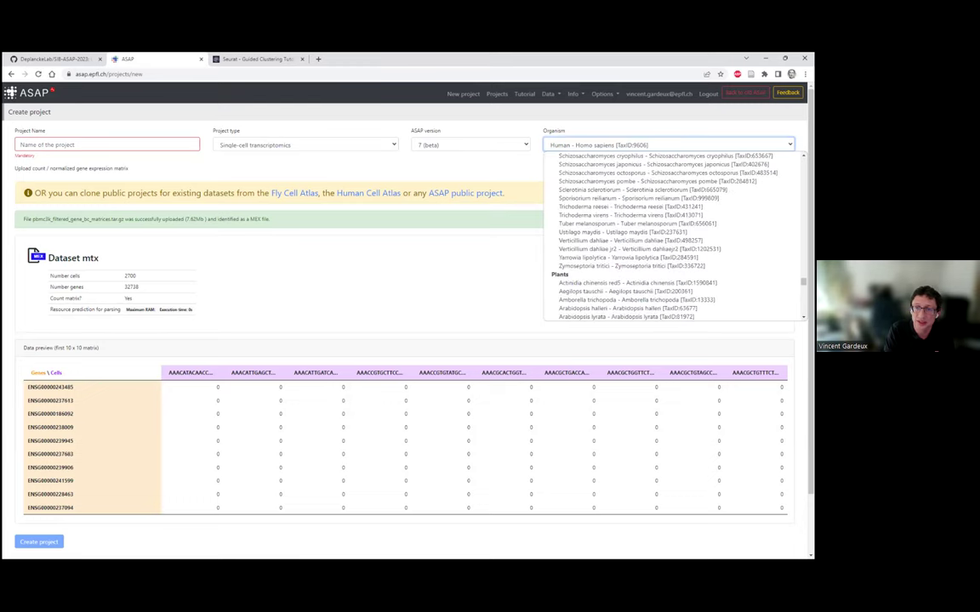
pyautogui.scroll(10, 672, 237)
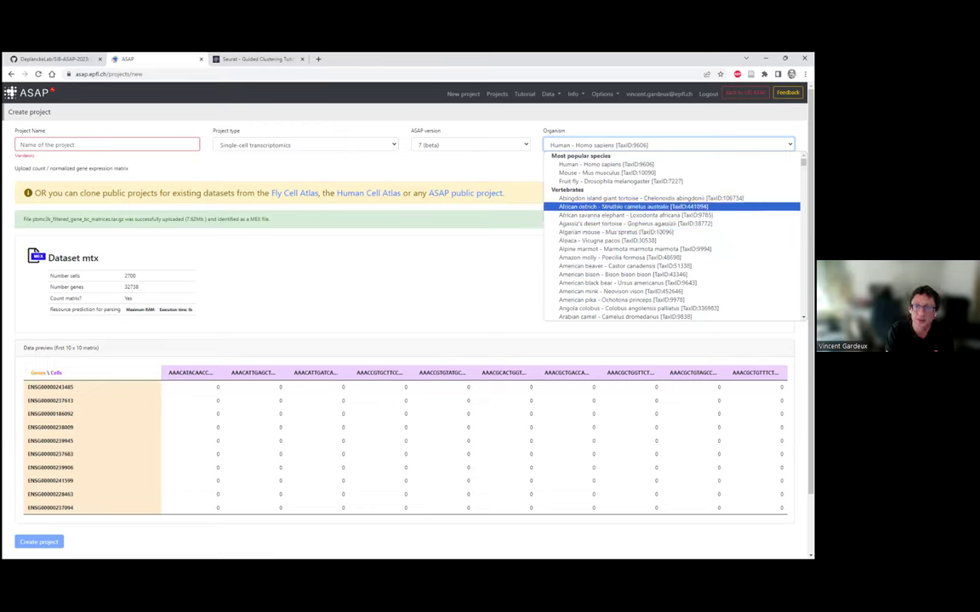
pyautogui.click(607, 166)
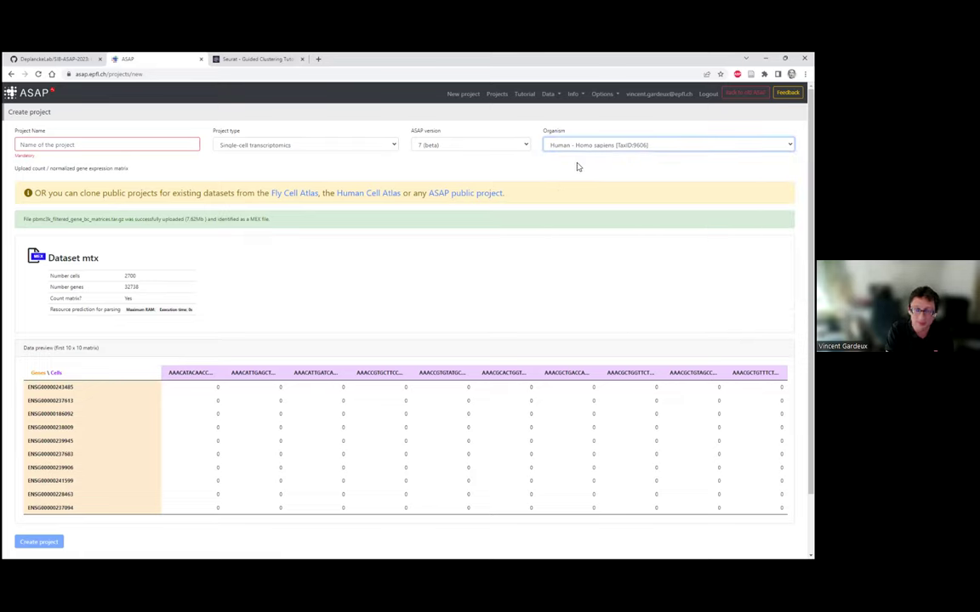
# - Review the available ASAP versions and keep 7 (beta) for the project
pyautogui.click(468, 145)
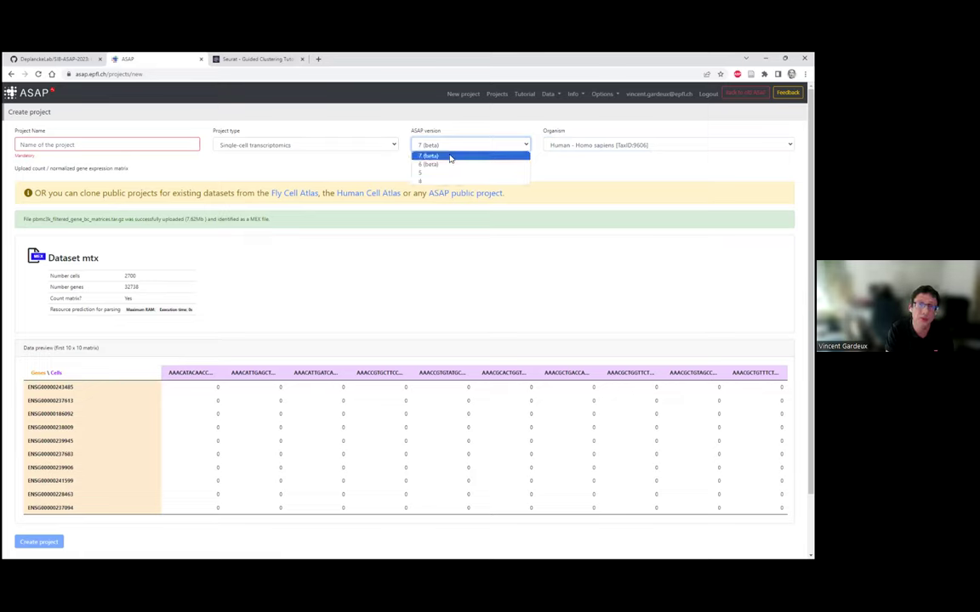
pyautogui.click(451, 157)
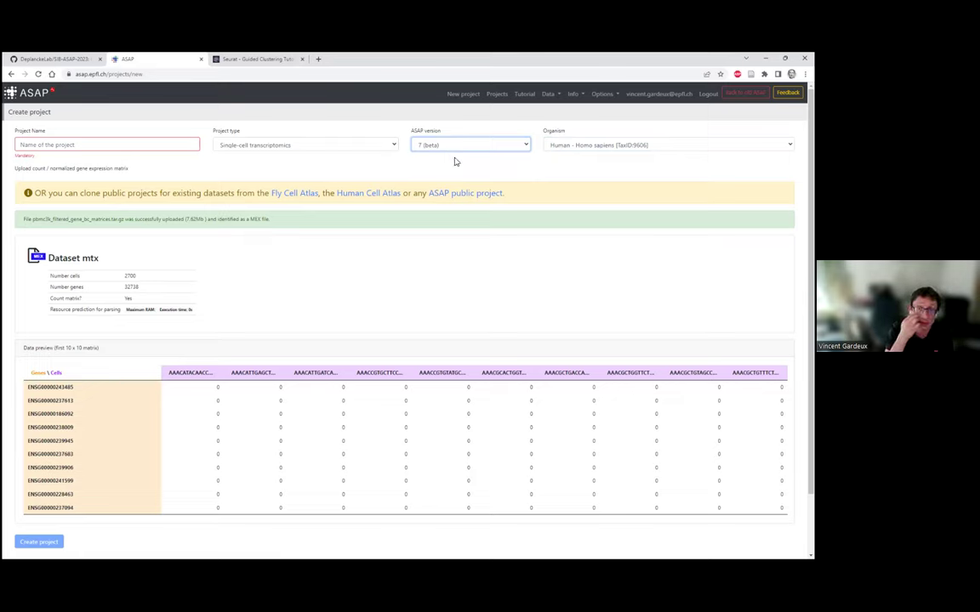
pyautogui.click(448, 146)
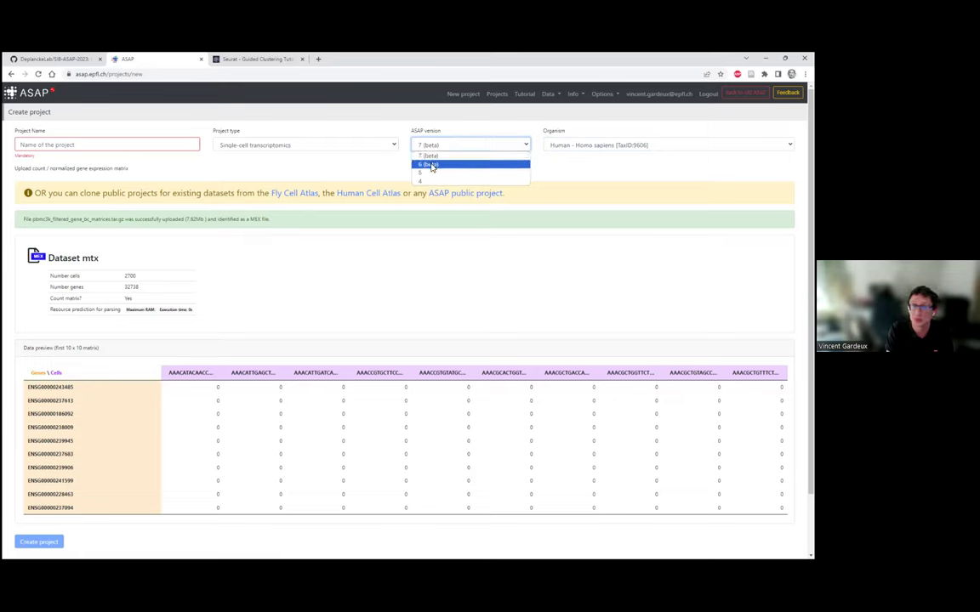
pyautogui.click(490, 146)
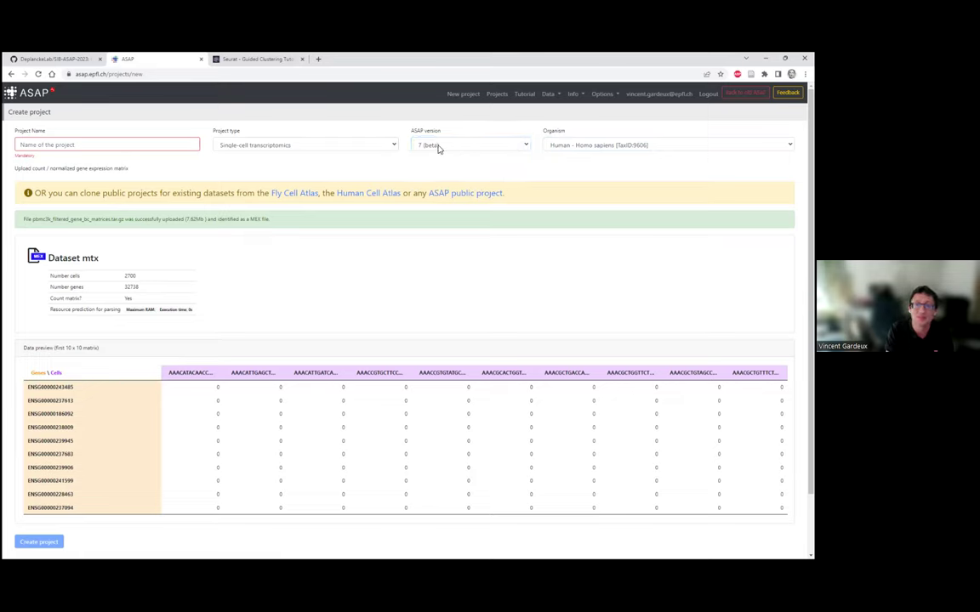
# - Set the project type to Single-cell transcriptomics and name the project Test
pyautogui.click(383, 145)
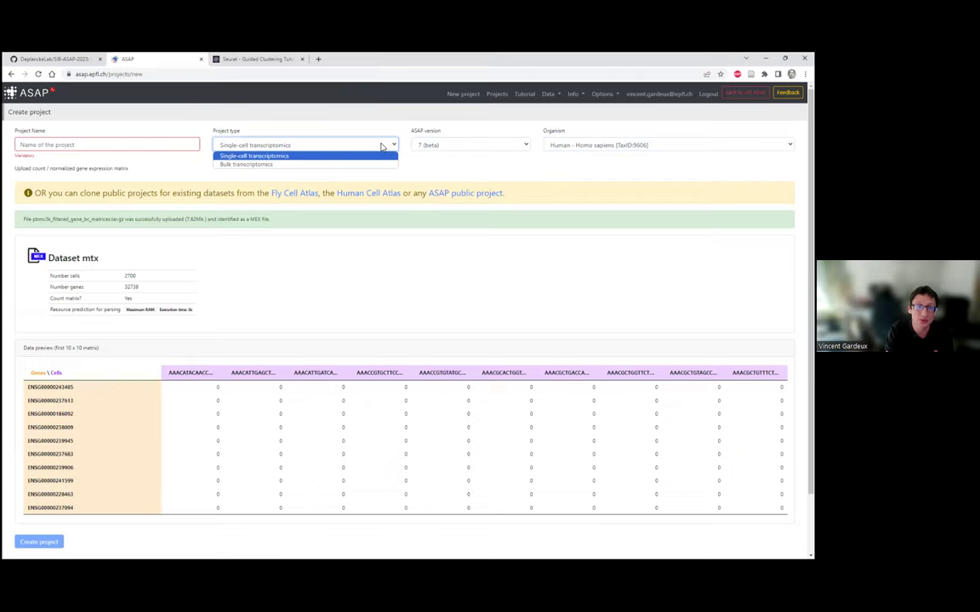
pyautogui.click(277, 157)
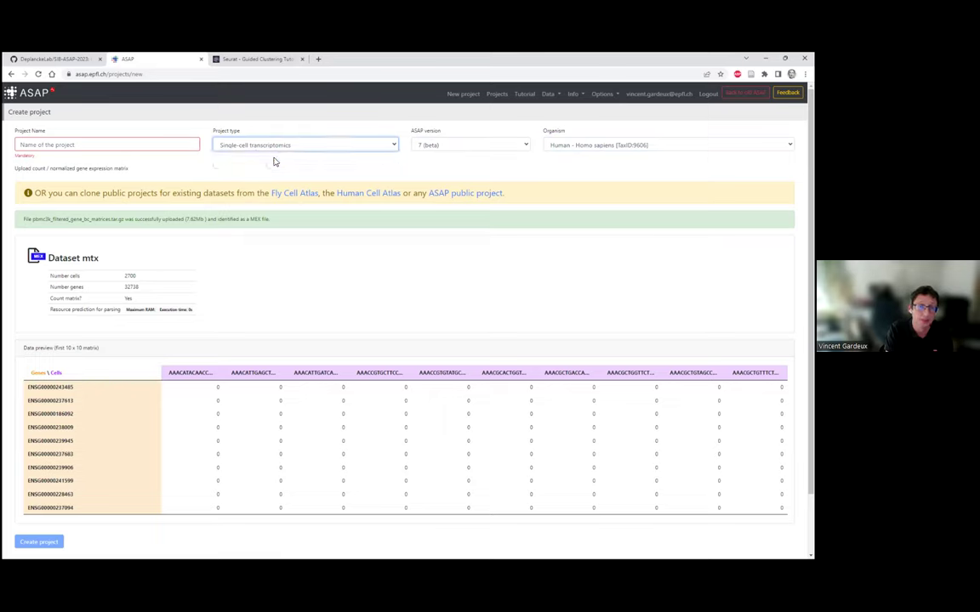
pyautogui.click(146, 147)
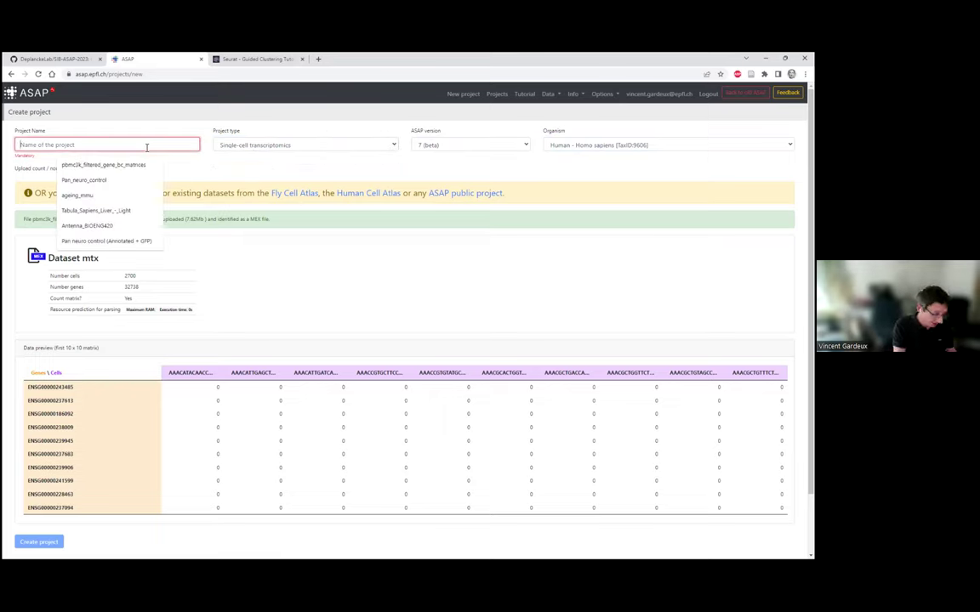
pyautogui.write('Test')
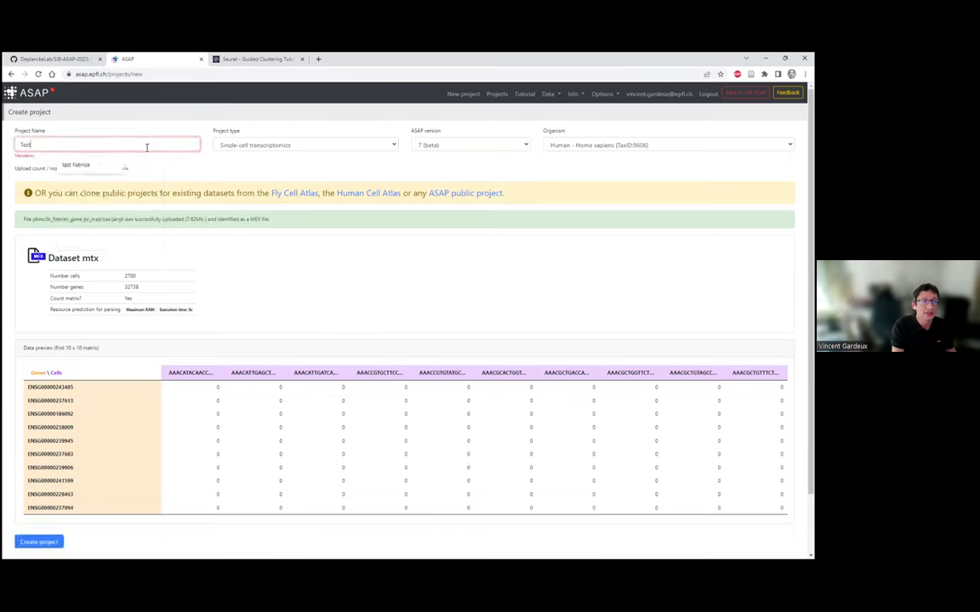
# - Complete the project name as Test project and create the project
pyautogui.write(' project')
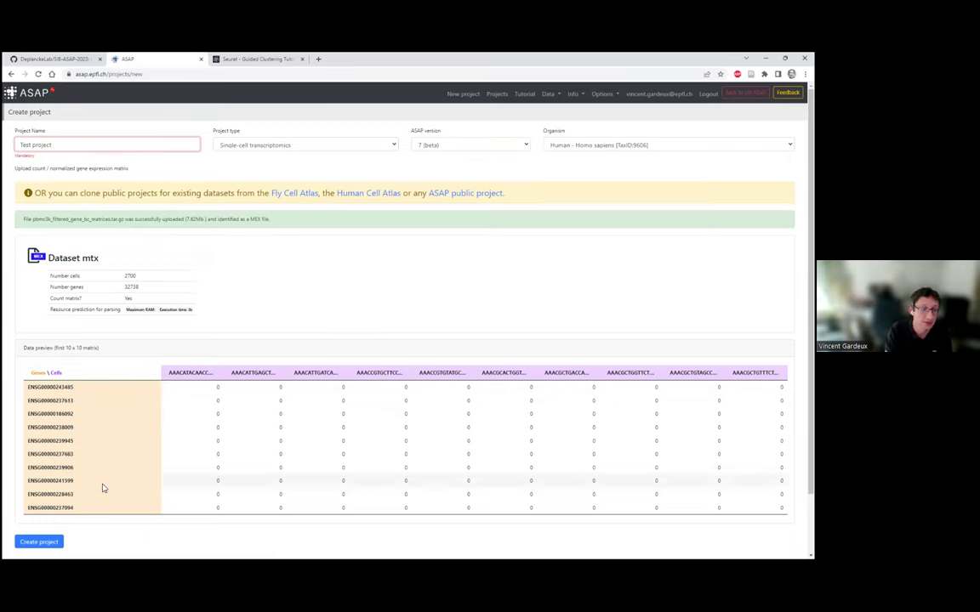
pyautogui.click(56, 544)
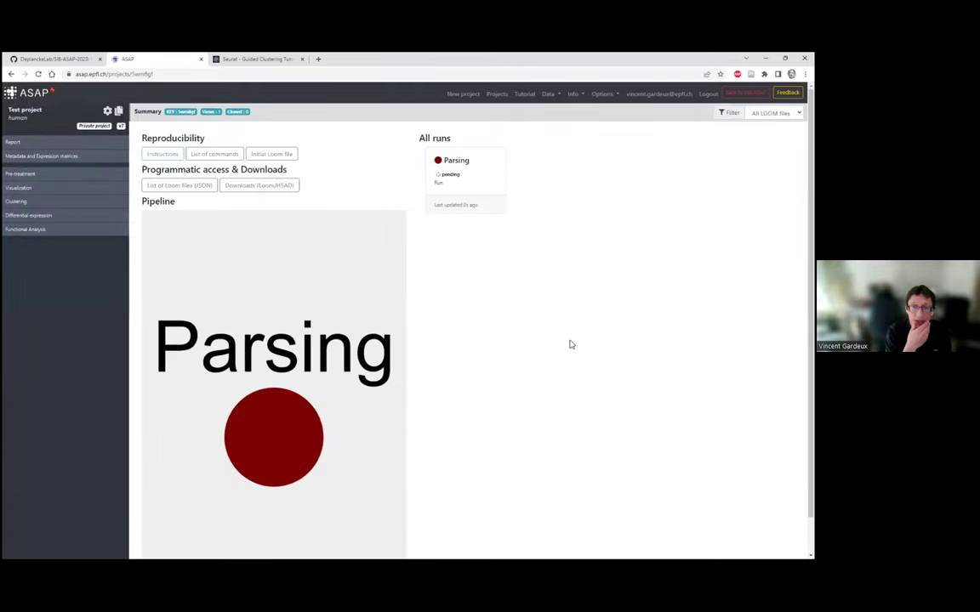
# - Review the parsing results for gene and cell numbers, count type, zero values and Ensembl matching, and compare with the Seurat tutorial
pyautogui.click(462, 183)
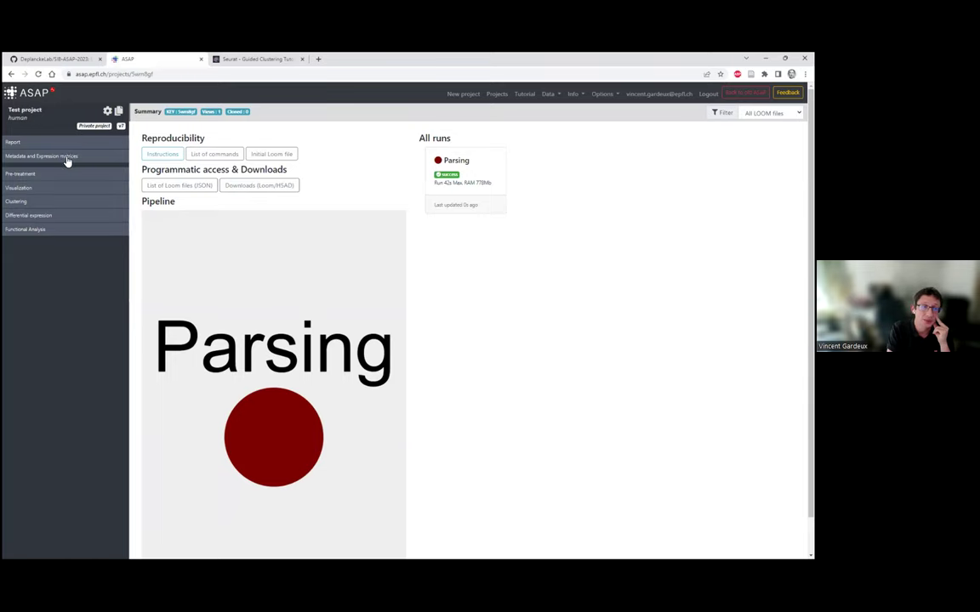
pyautogui.click(477, 178)
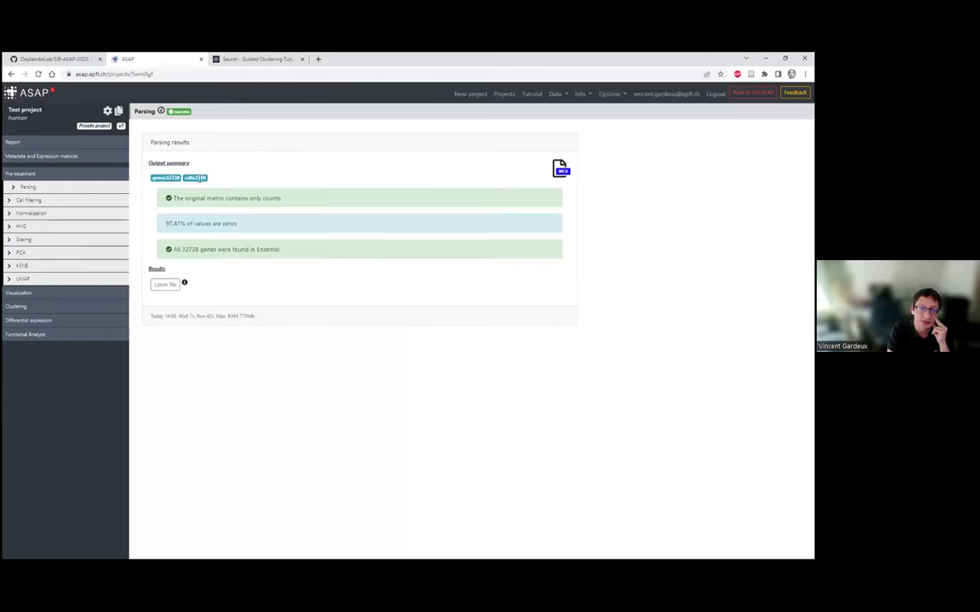
pyautogui.moveTo(279, 198); pyautogui.dragTo(174, 195)
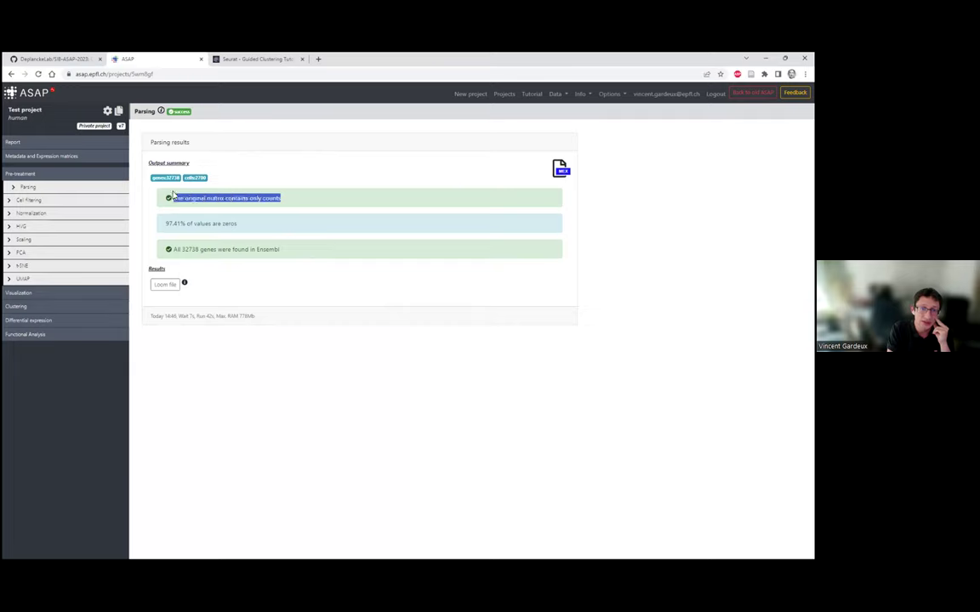
pyautogui.moveTo(239, 225); pyautogui.dragTo(163, 219)
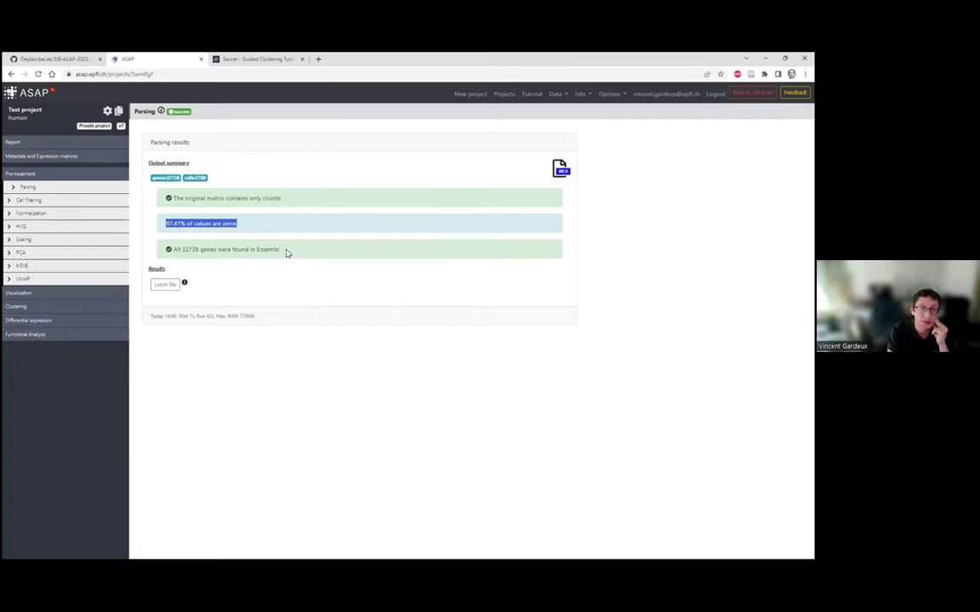
pyautogui.moveTo(284, 252); pyautogui.dragTo(169, 250)
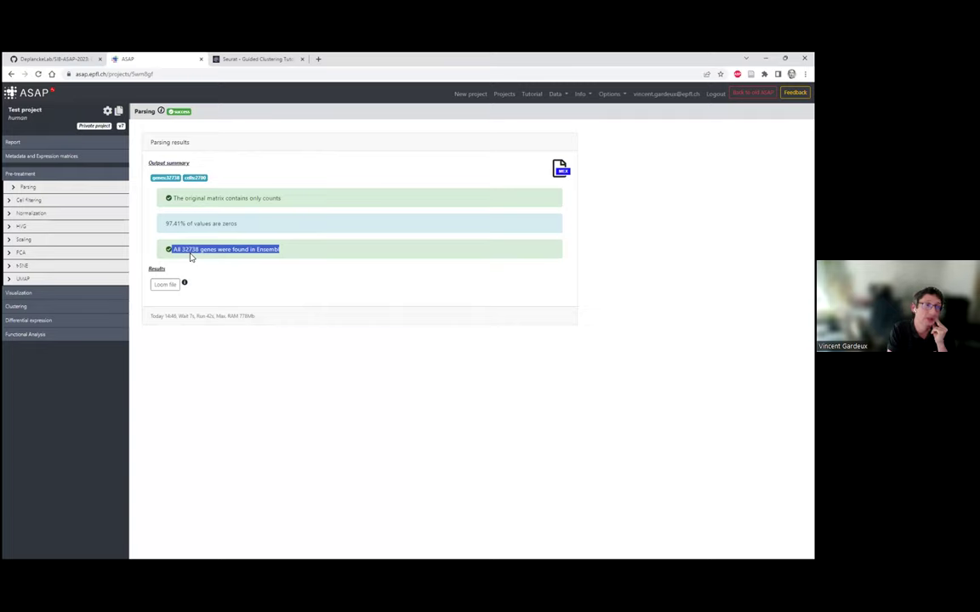
pyautogui.moveTo(281, 252); pyautogui.dragTo(256, 252)
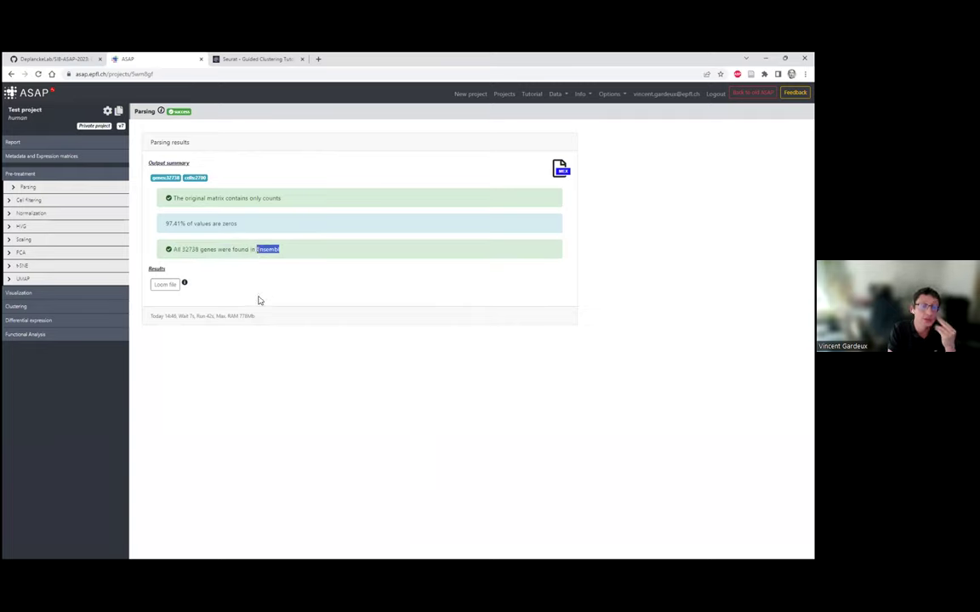
pyautogui.click(297, 255)
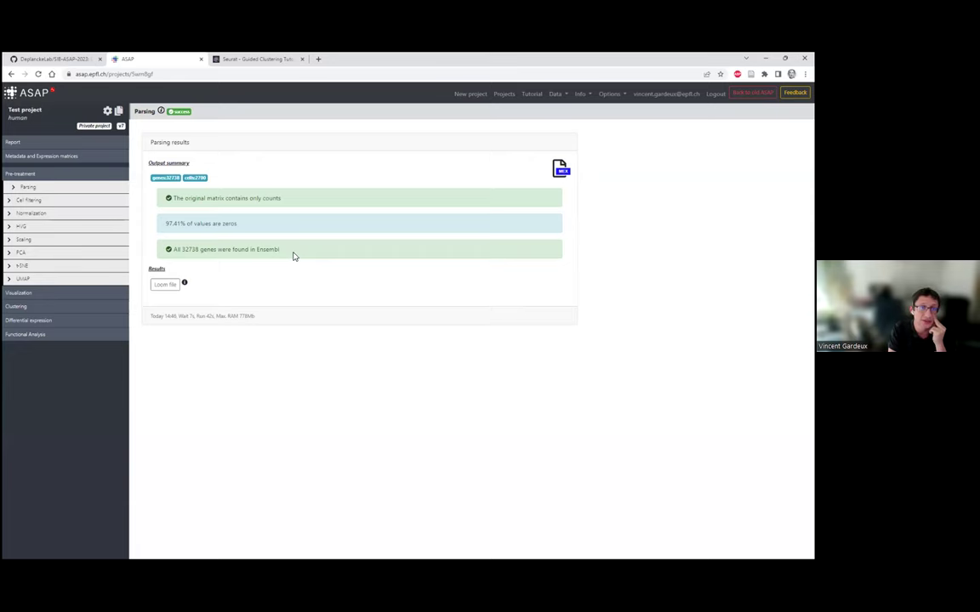
pyautogui.click(253, 59)
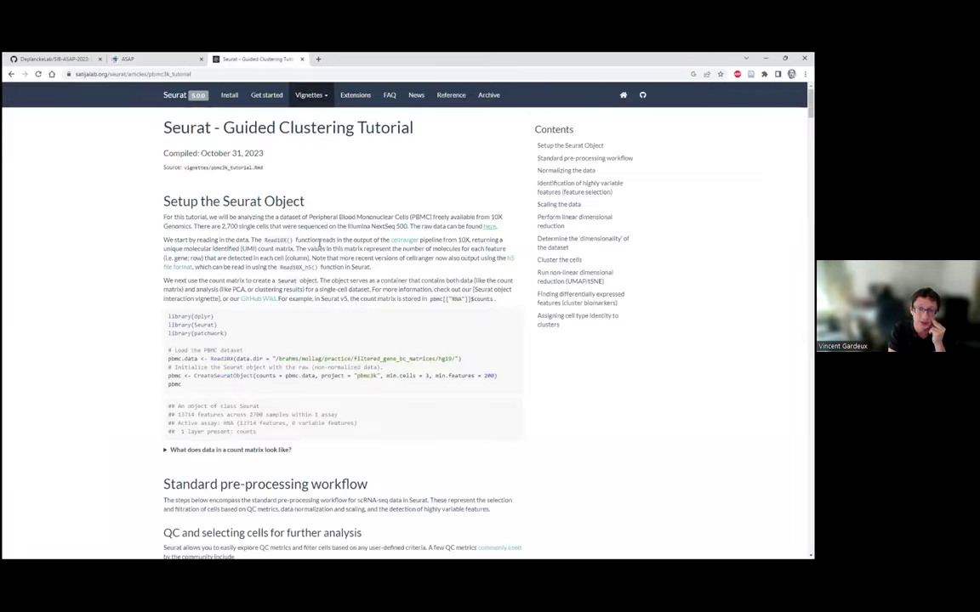
pyautogui.click(132, 58)
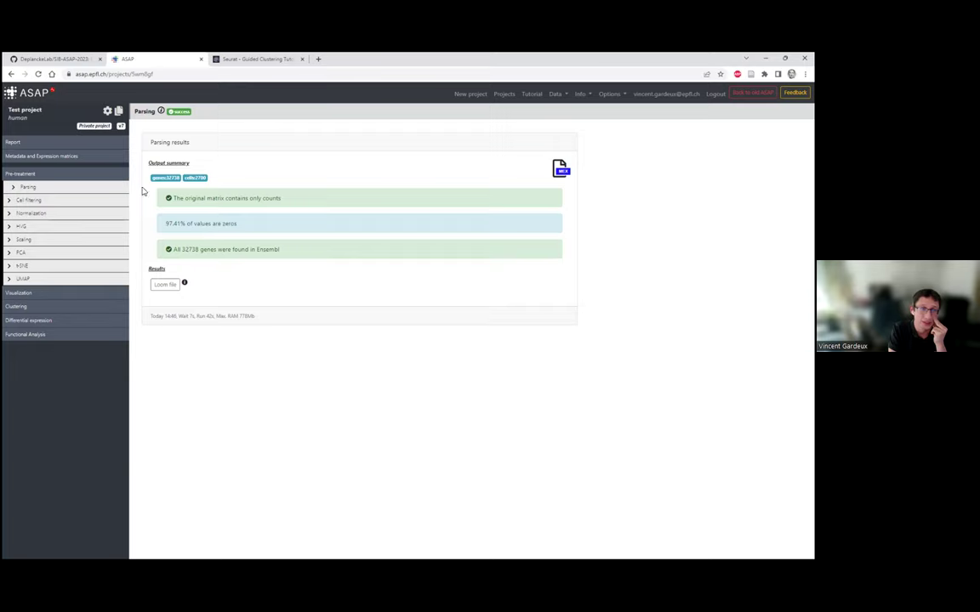
# - Examine the project's cell metadata, including CellID, _Depth and the mitochondrial, protein-coding and ribosomal content entries
pyautogui.click(46, 141)
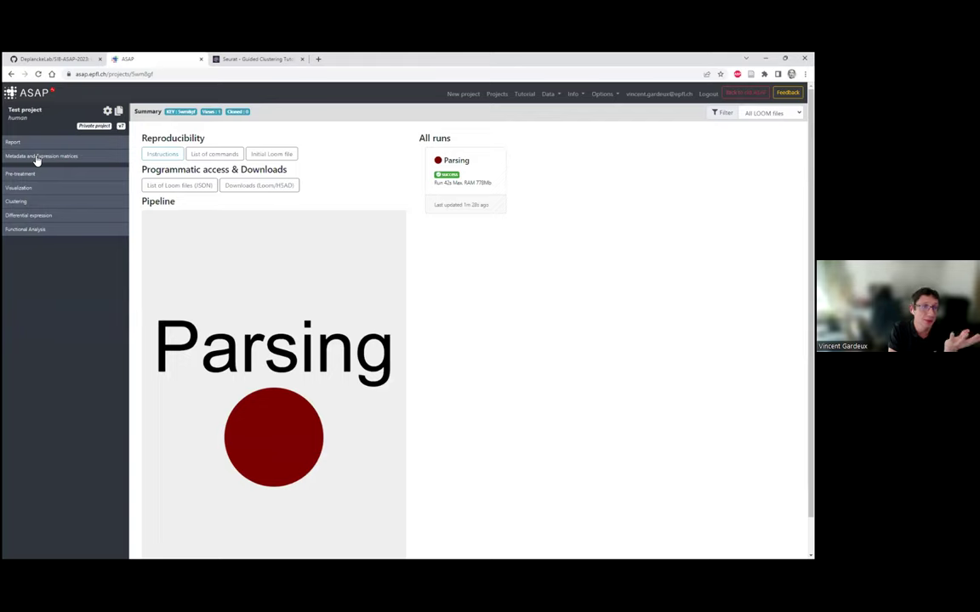
pyautogui.click(37, 157)
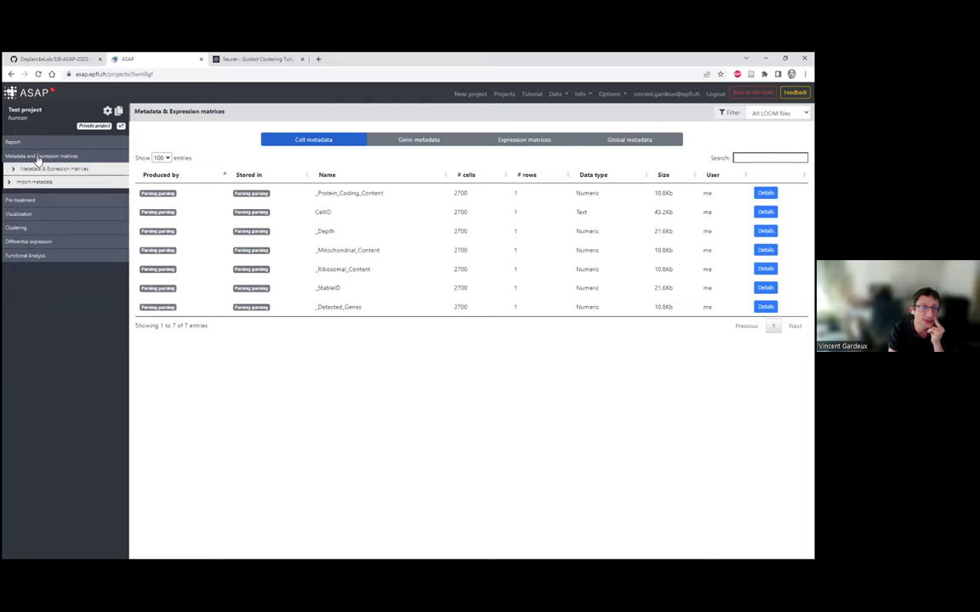
pyautogui.click(306, 139)
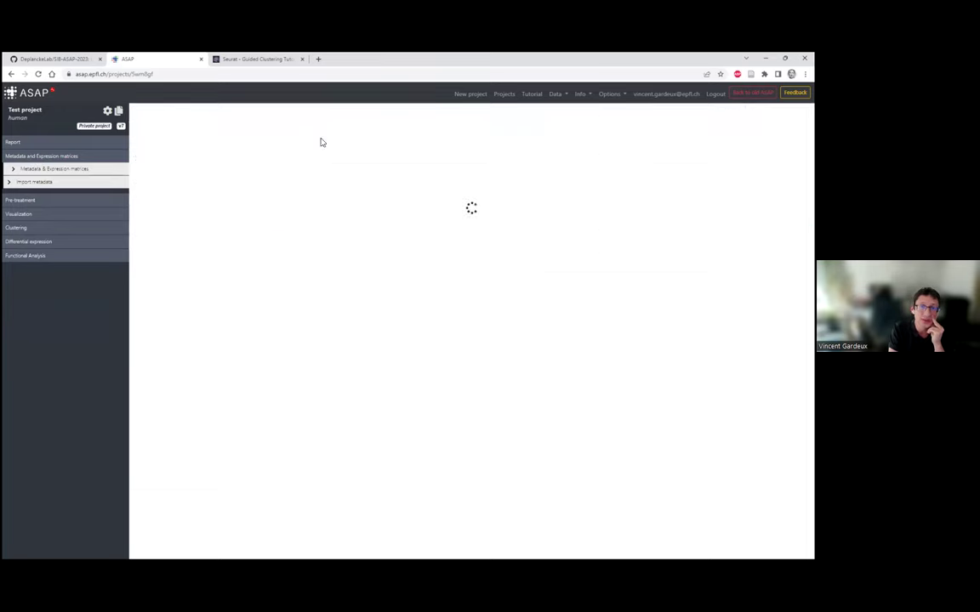
pyautogui.doubleClick(330, 195)
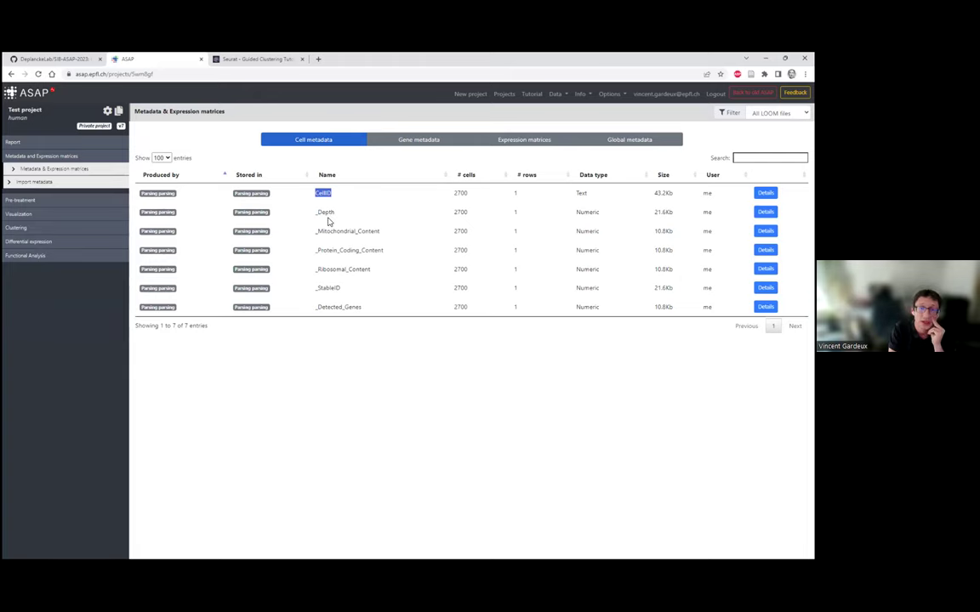
pyautogui.doubleClick(331, 213)
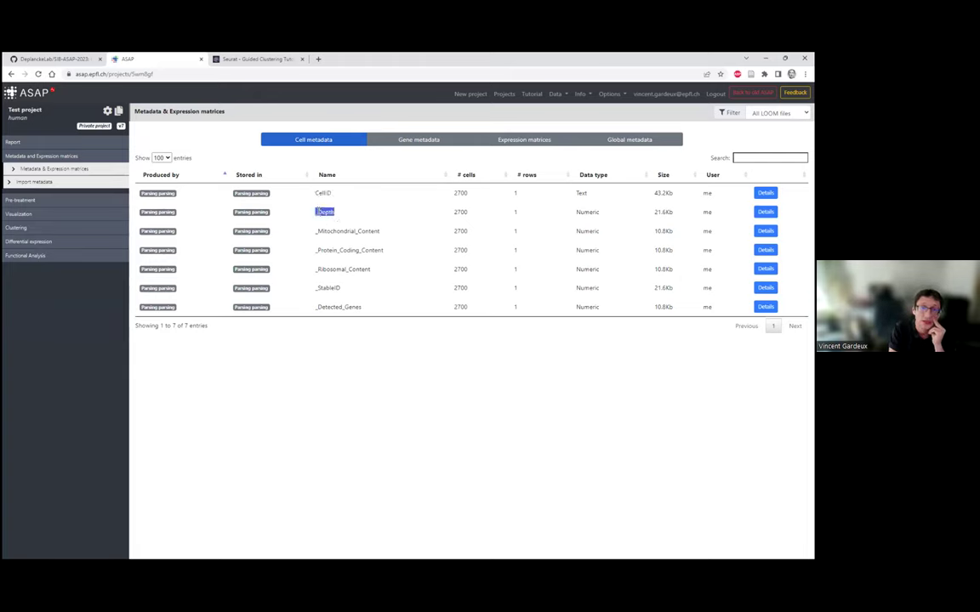
pyautogui.moveTo(365, 316); pyautogui.dragTo(321, 224)
pyautogui.click(323, 224)
pyautogui.doubleClick(326, 213)
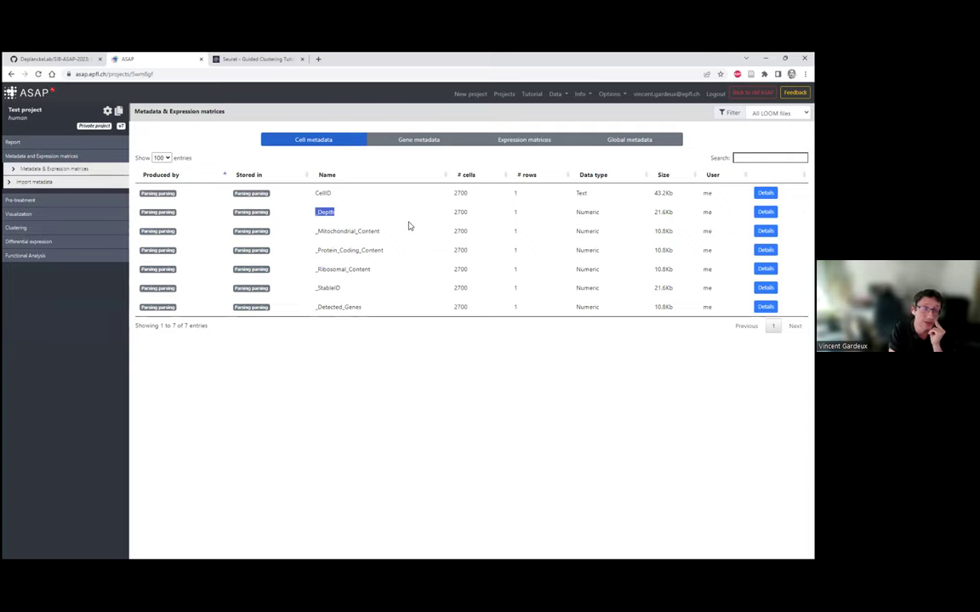
pyautogui.moveTo(387, 230); pyautogui.dragTo(300, 230)
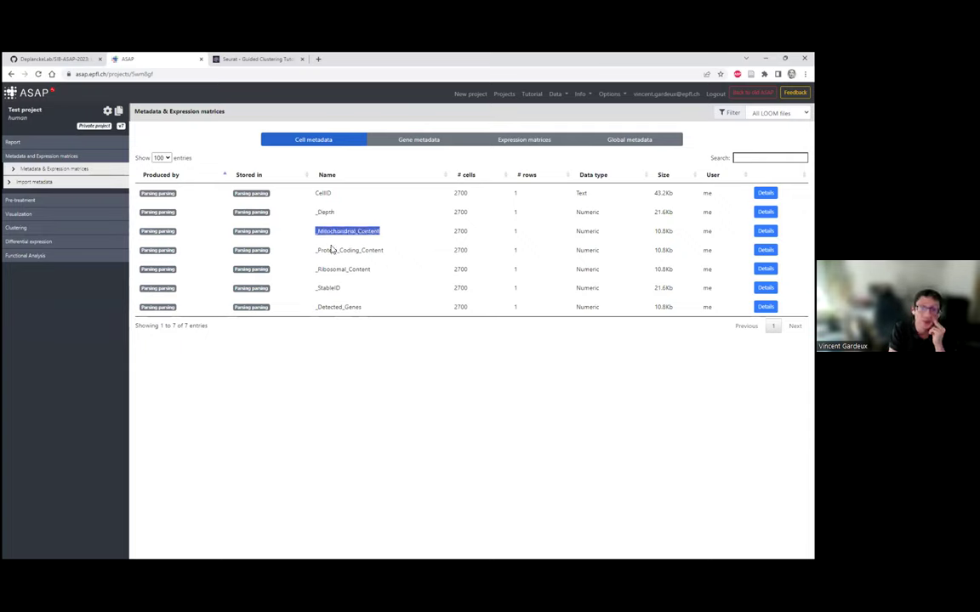
pyautogui.moveTo(368, 269); pyautogui.dragTo(317, 268)
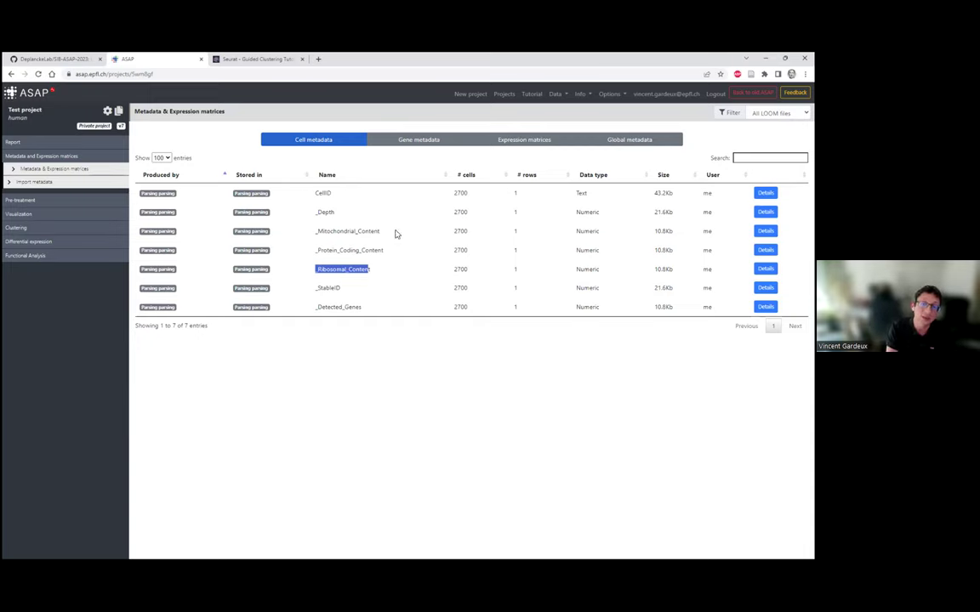
pyautogui.moveTo(396, 233); pyautogui.dragTo(317, 232)
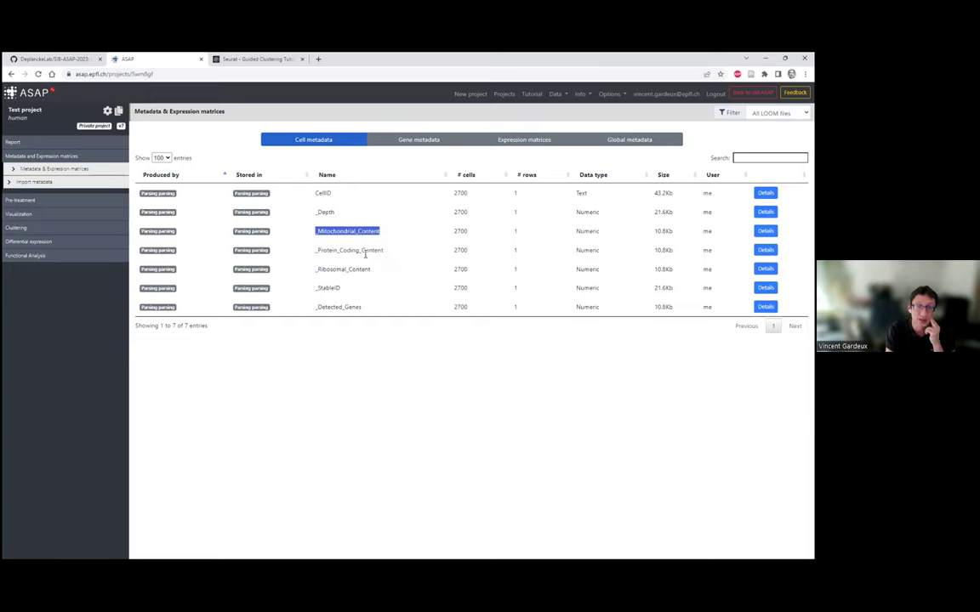
pyautogui.click(366, 254)
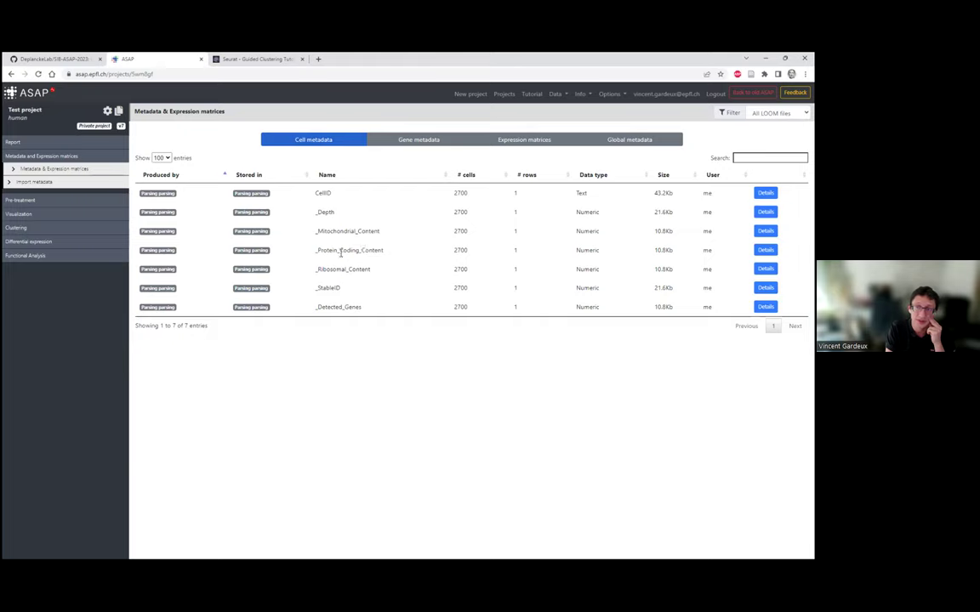
# - Start a new cell filtering in the pre-treatment of the project
pyautogui.click(32, 202)
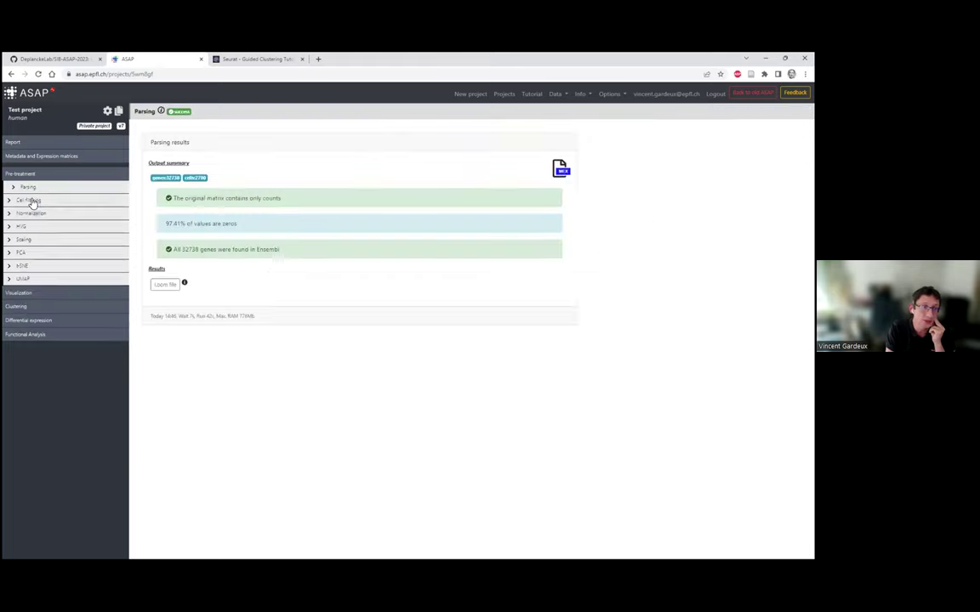
pyautogui.click(33, 188)
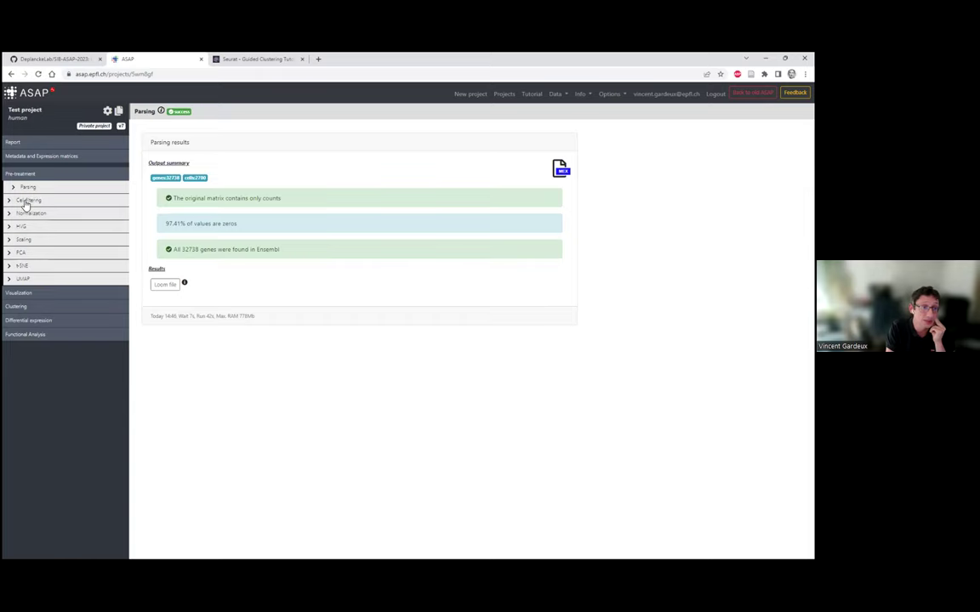
pyautogui.click(30, 202)
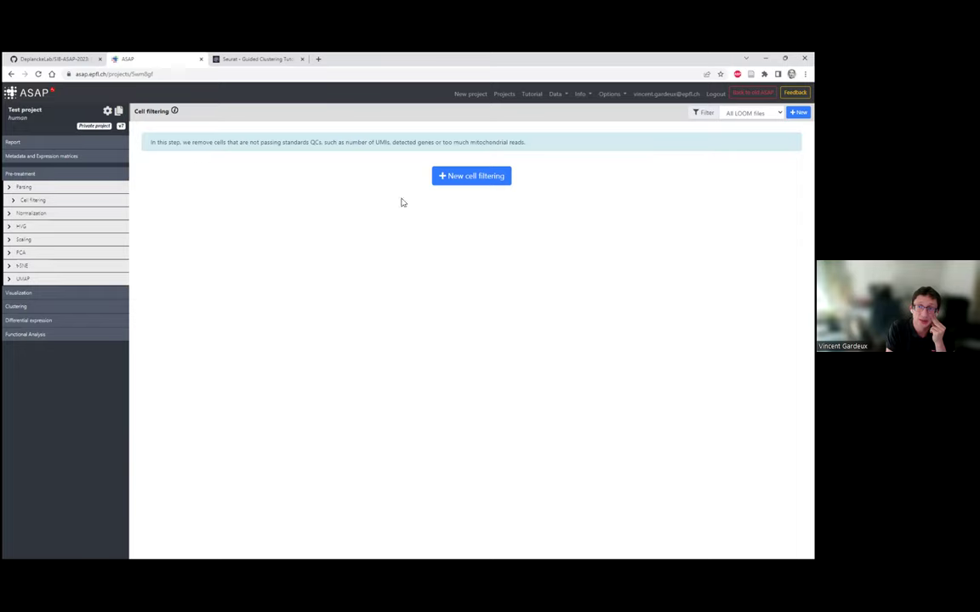
pyautogui.click(459, 179)
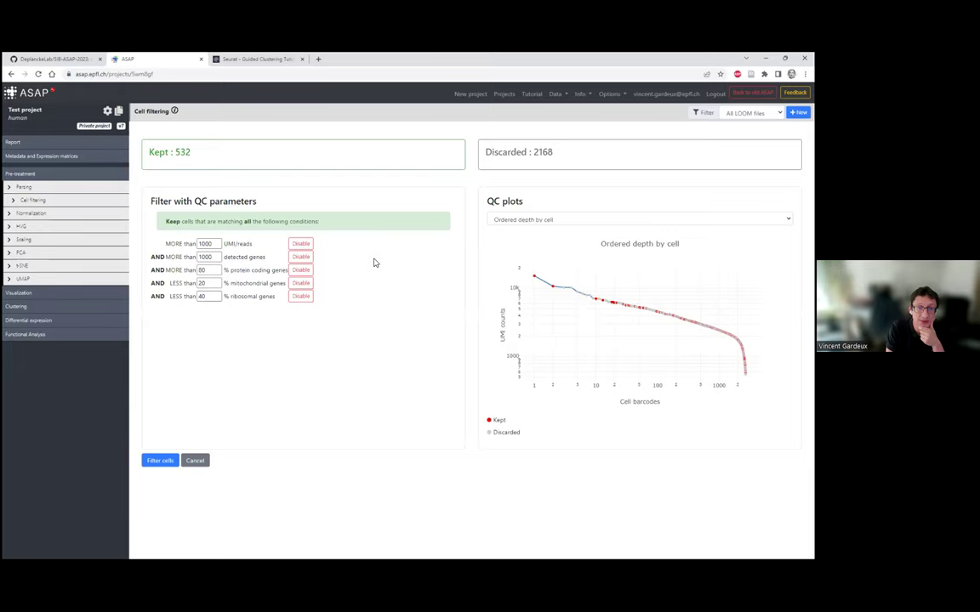
# - Disable all five QC conditions: UMI/reads, detected genes, protein coding, mitochondrial and ribosomal genes
pyautogui.click(214, 252)
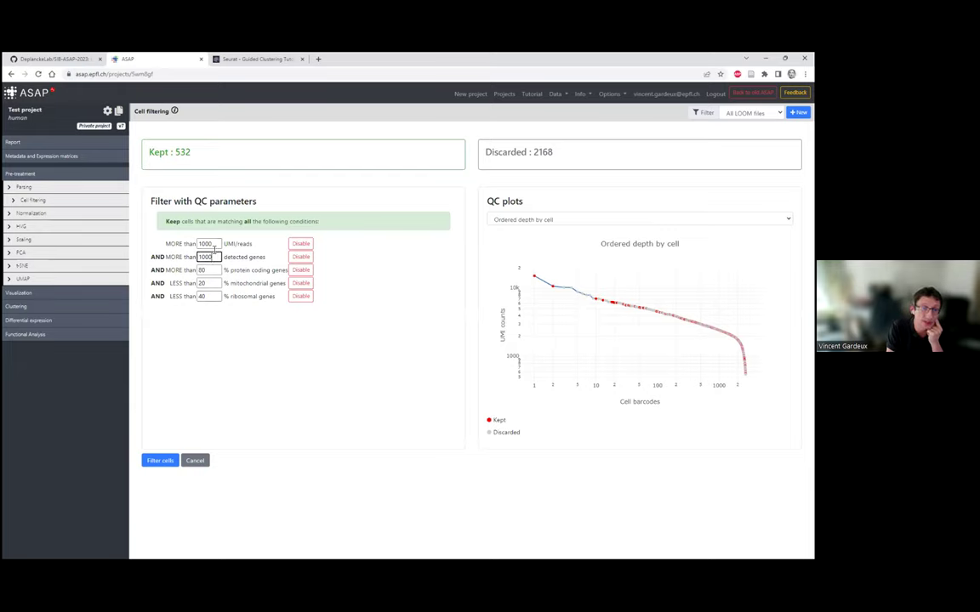
pyautogui.click(302, 243)
pyautogui.click(302, 257)
pyautogui.click(302, 269)
pyautogui.click(302, 282)
pyautogui.click(302, 296)
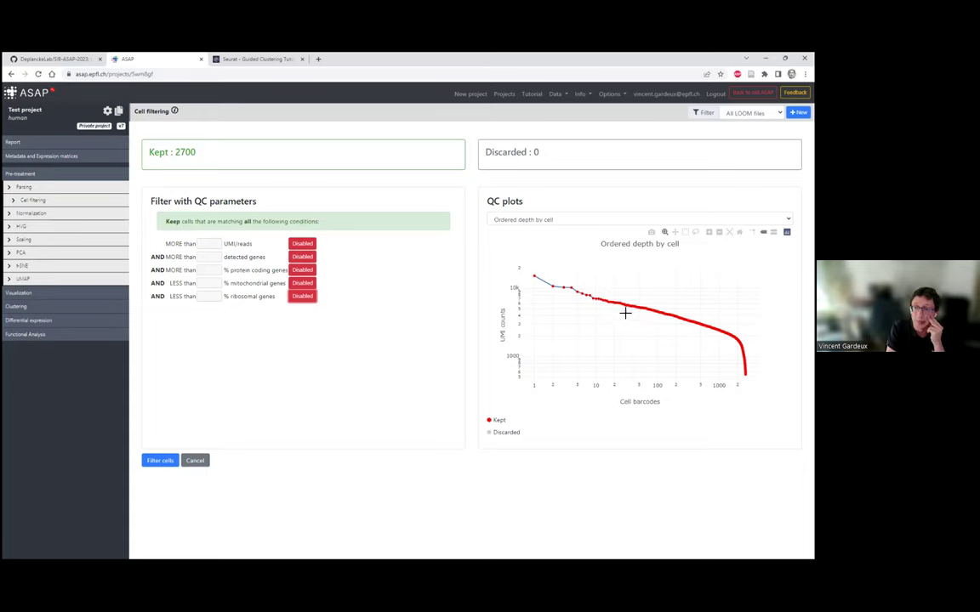
# - Try minimum UMI/reads thresholds of 1000, 10000 and 2000 against the depth plot, and disable the condition again
pyautogui.moveTo(745, 361)
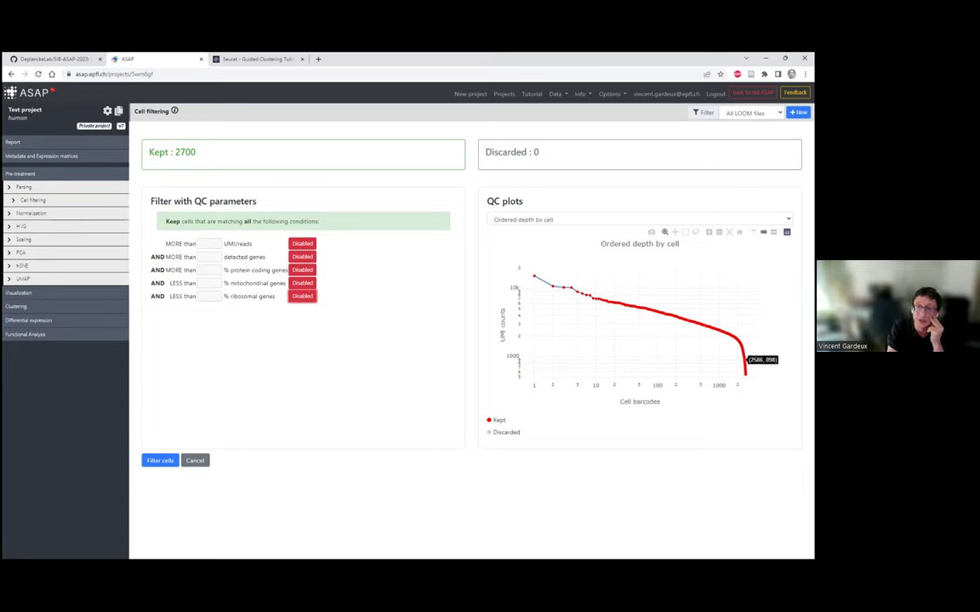
pyautogui.click(208, 245)
pyautogui.write('1000')
pyautogui.hotkey('ctrl', 'a')
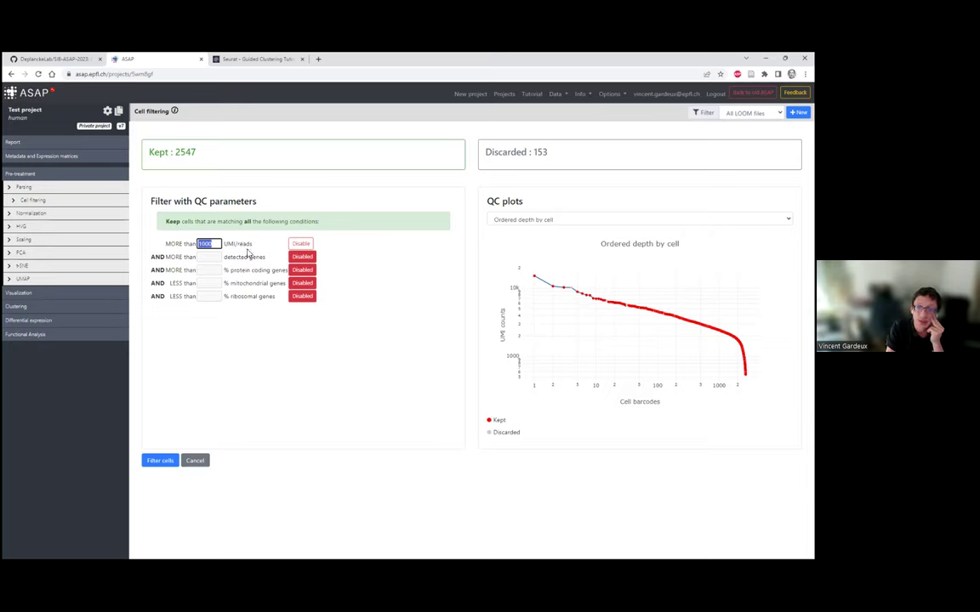
pyautogui.write('10000')
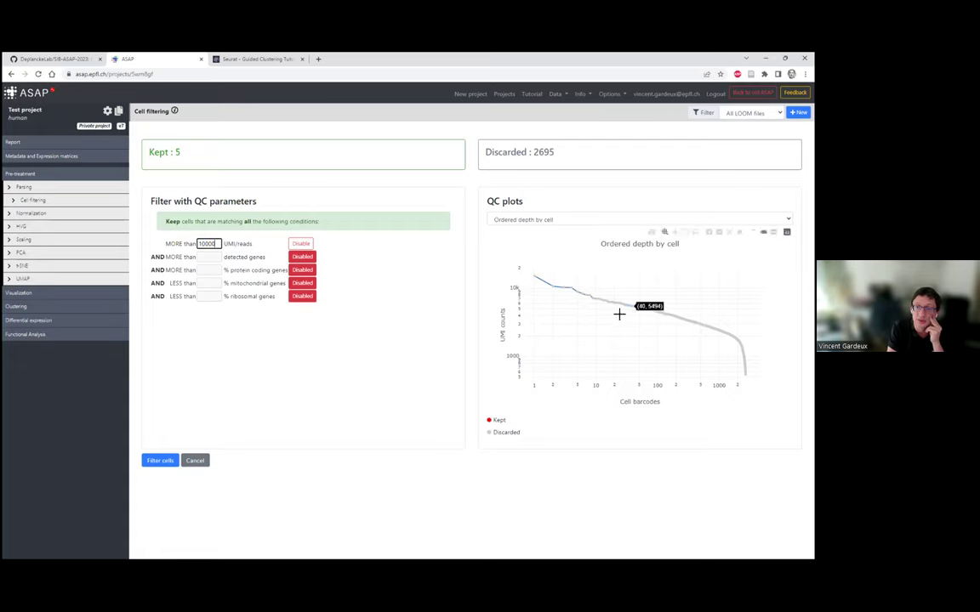
pyautogui.moveTo(219, 244); pyautogui.dragTo(162, 247)
pyautogui.write('200')
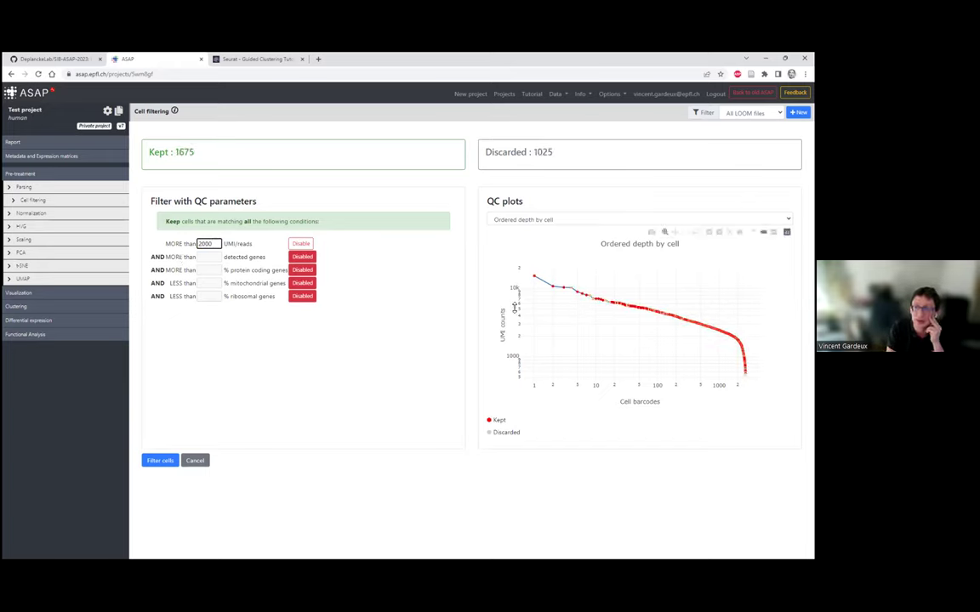
pyautogui.click(300, 245)
# - Look through the available QC plots and keep Ordered depth by cell
pyautogui.click(515, 220)
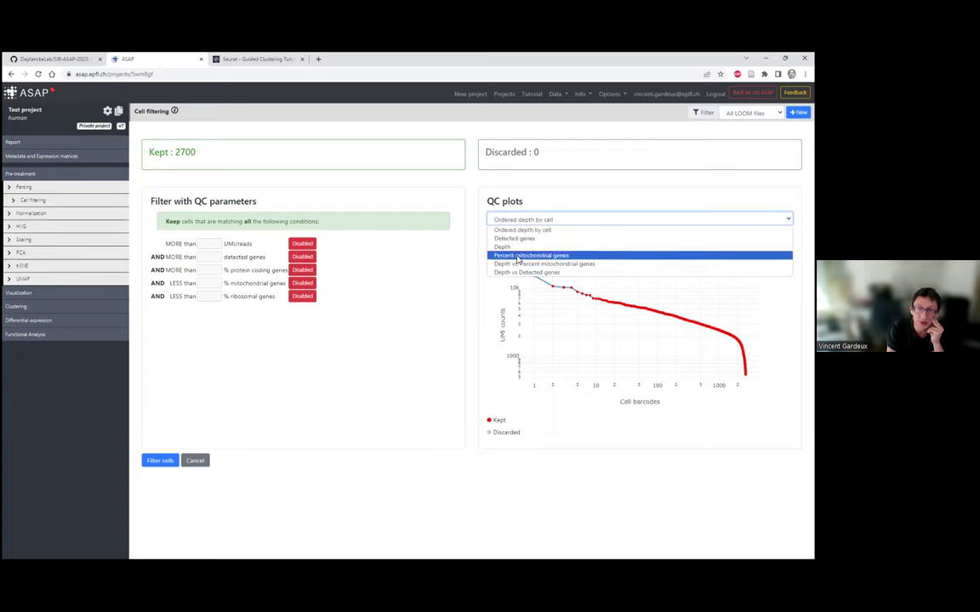
pyautogui.click(517, 229)
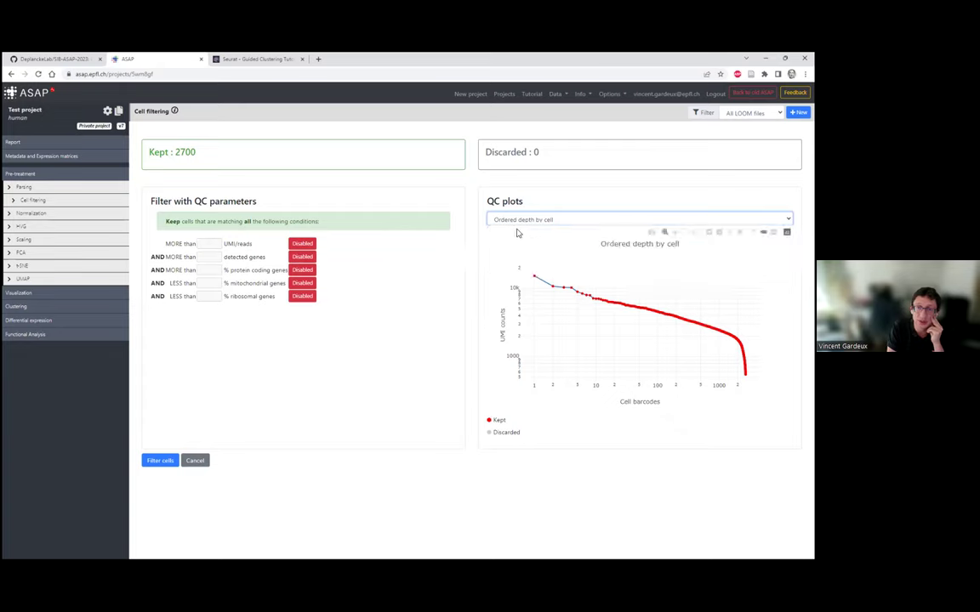
# - Review the Seurat tutorial's object setup code, mitochondrial percentage command and QC violin plots
pyautogui.click(266, 58)
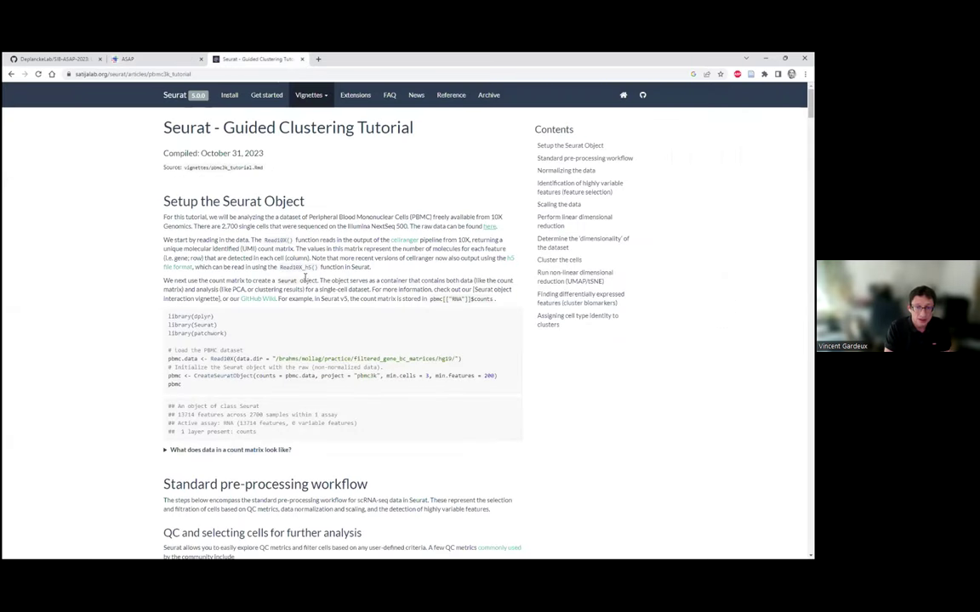
pyautogui.scroll(-1, 315, 259)
pyautogui.moveTo(179, 356); pyautogui.dragTo(169, 272)
pyautogui.click(455, 324)
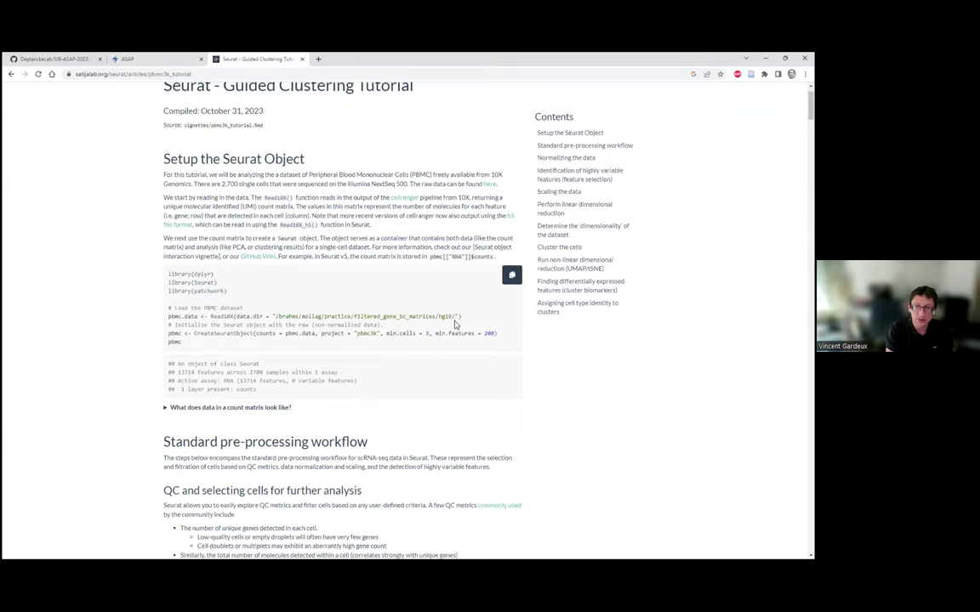
pyautogui.scroll(-5, 460, 322)
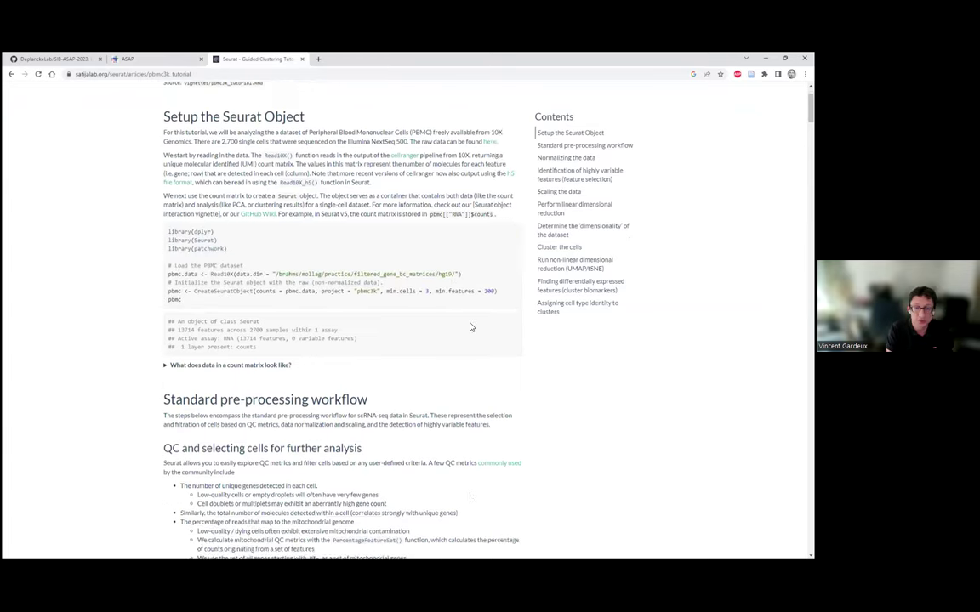
pyautogui.scroll(-3, 469, 327)
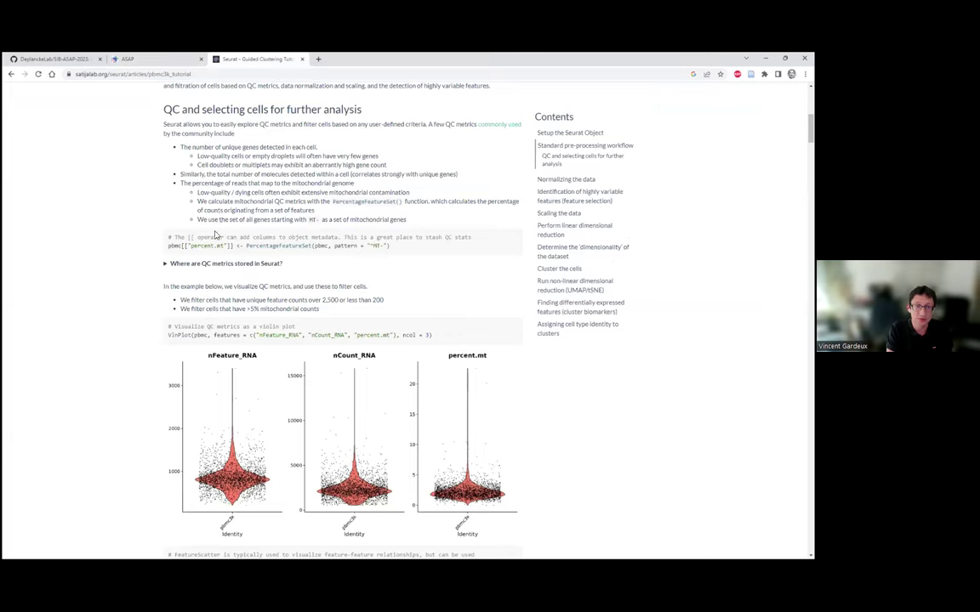
pyautogui.moveTo(391, 246); pyautogui.dragTo(167, 250)
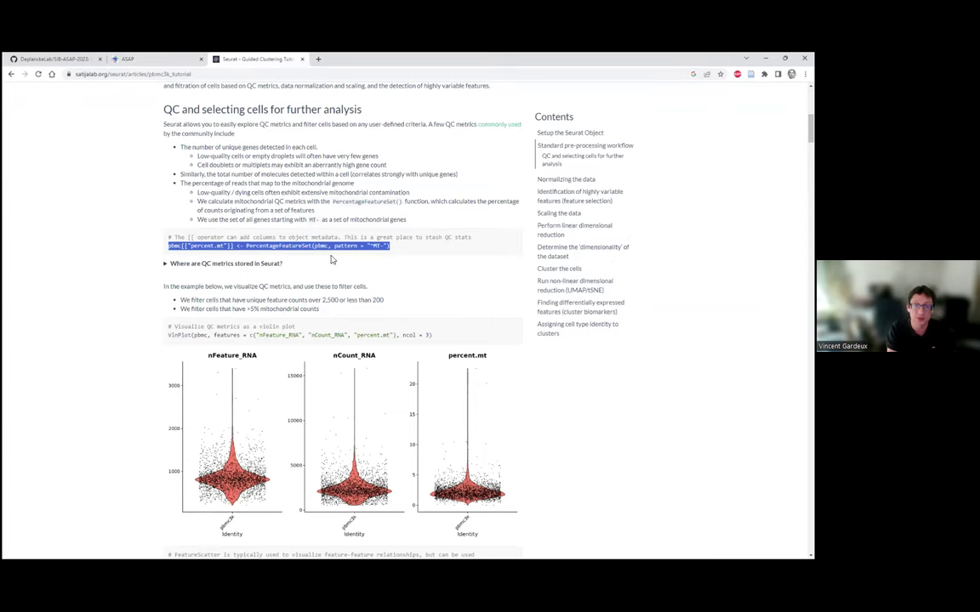
pyautogui.scroll(-1, 364, 286)
pyautogui.scroll(-1, 364, 285)
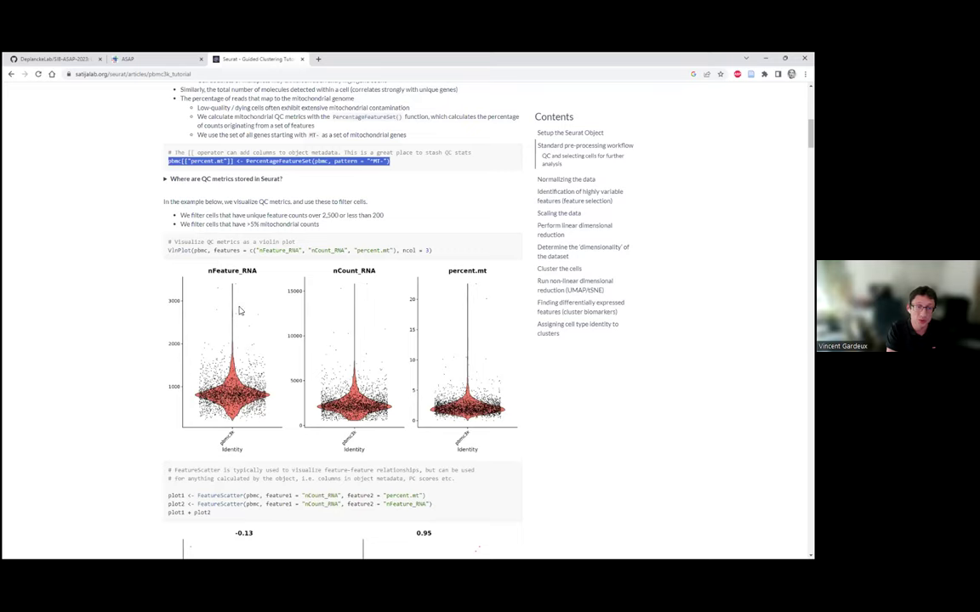
# - Show the Detected genes QC plot in ASAP and compare it with the tutorial's nFeature_RNA violin plot
pyautogui.click(169, 58)
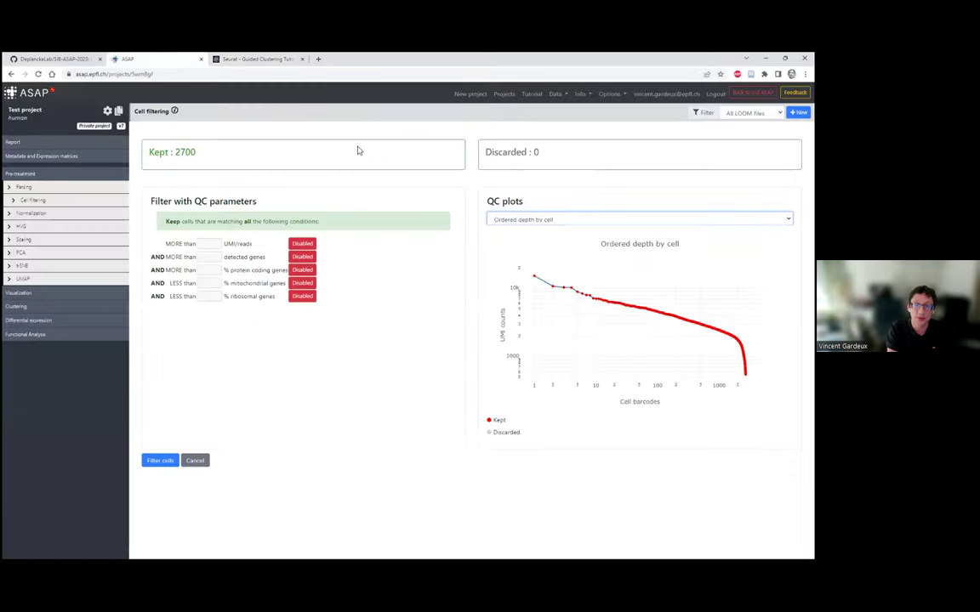
pyautogui.click(564, 221)
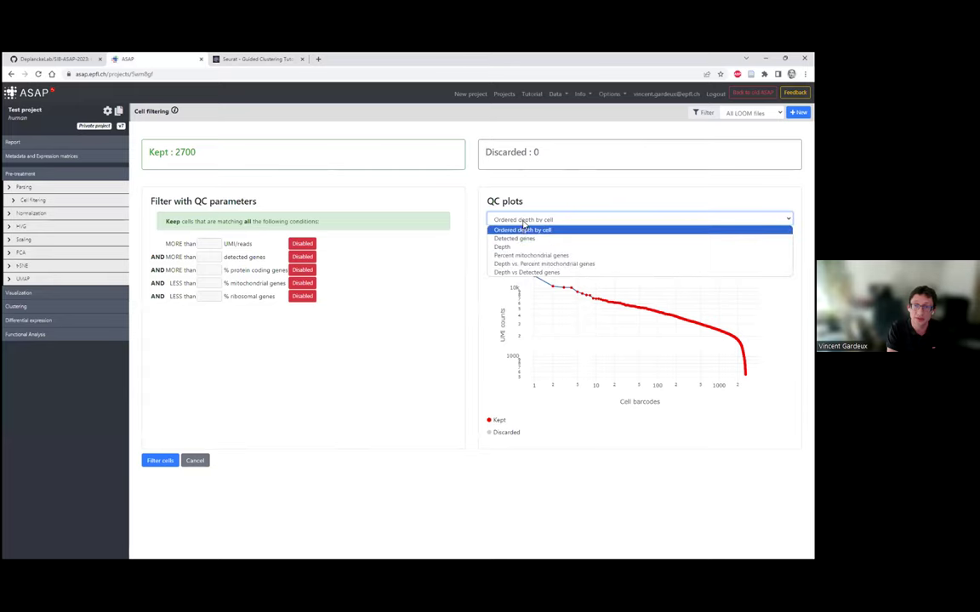
pyautogui.click(521, 241)
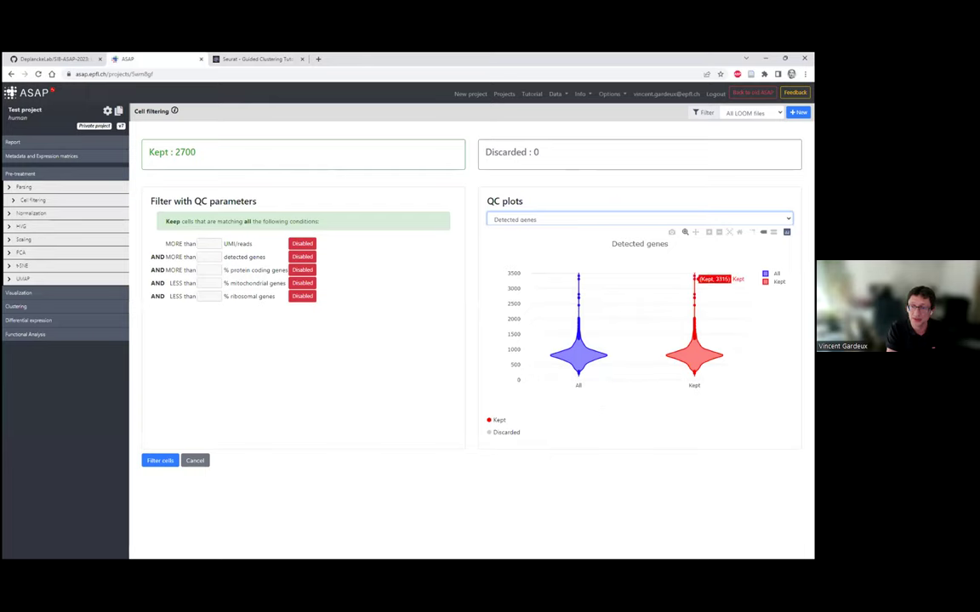
pyautogui.click(254, 58)
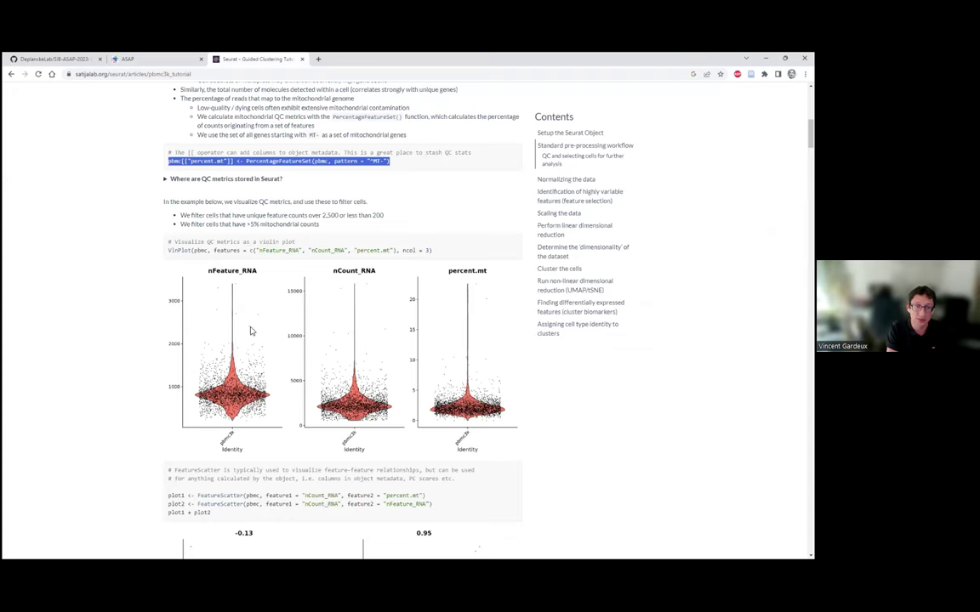
pyautogui.click(159, 57)
pyautogui.click(252, 58)
pyautogui.click(170, 58)
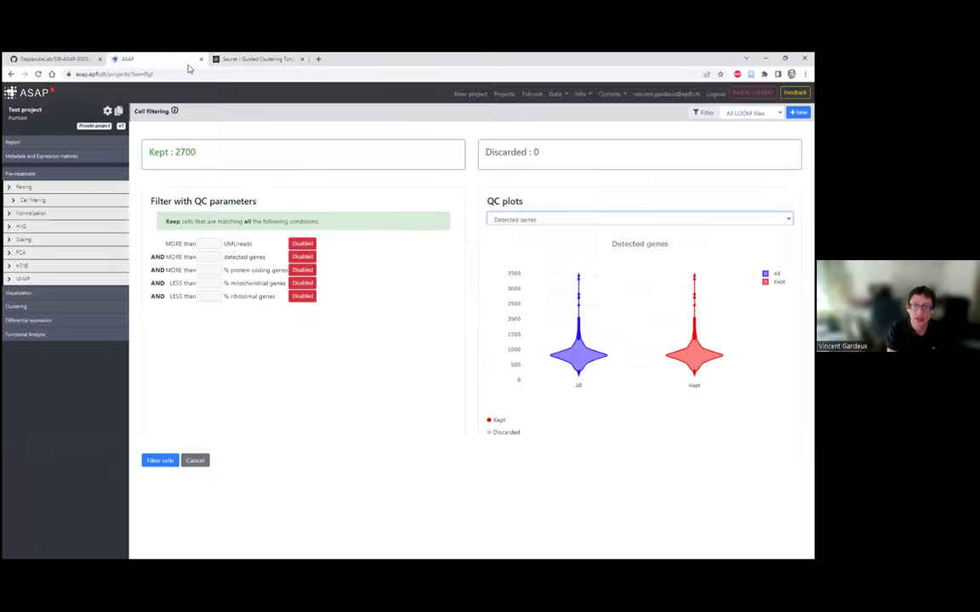
# - Enable the detected genes condition with a minimum of 1000 and check the kept and discarded cell counts
pyautogui.click(215, 257)
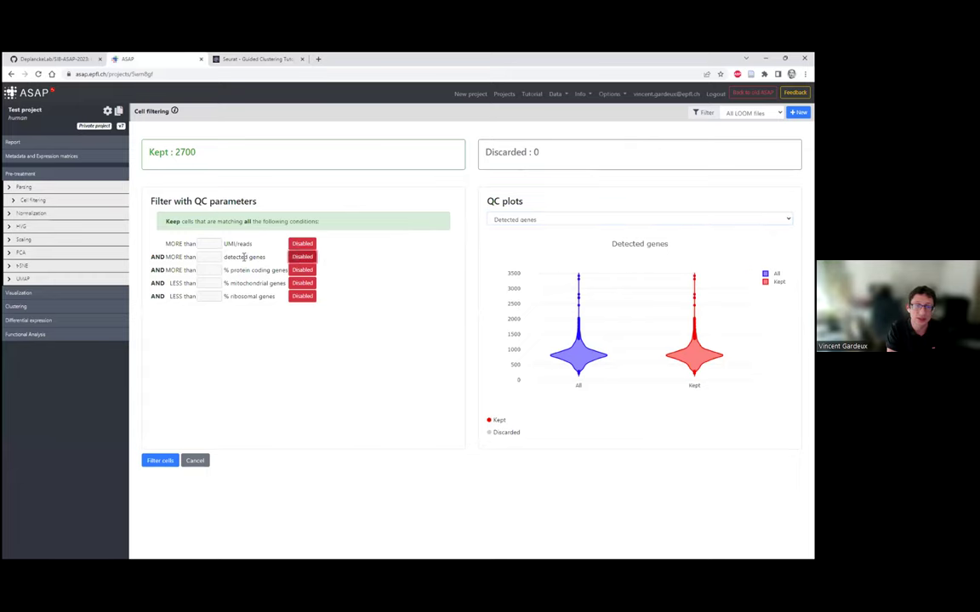
pyautogui.write('1000')
pyautogui.doubleClick(218, 257)
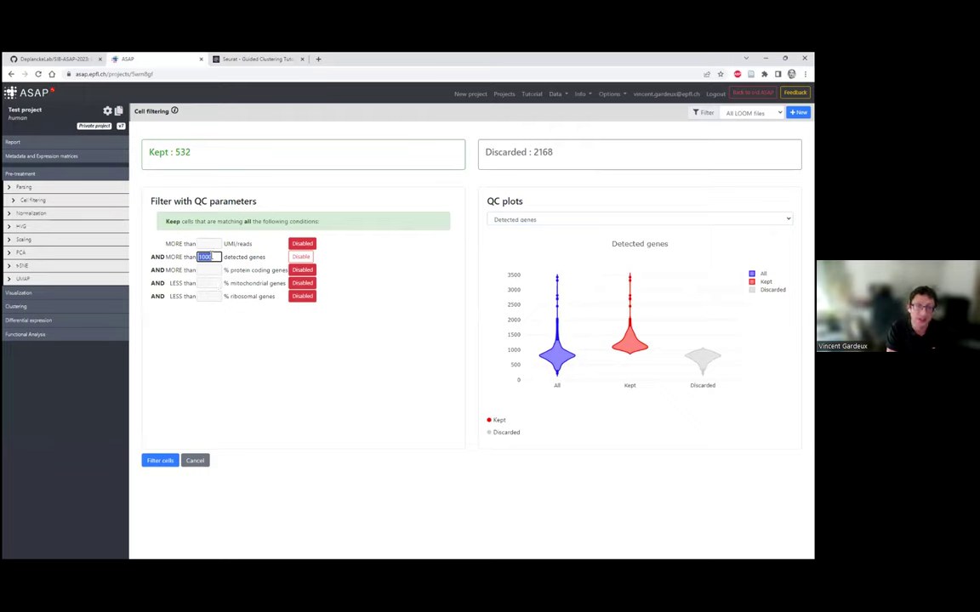
pyautogui.moveTo(191, 153); pyautogui.dragTo(162, 140)
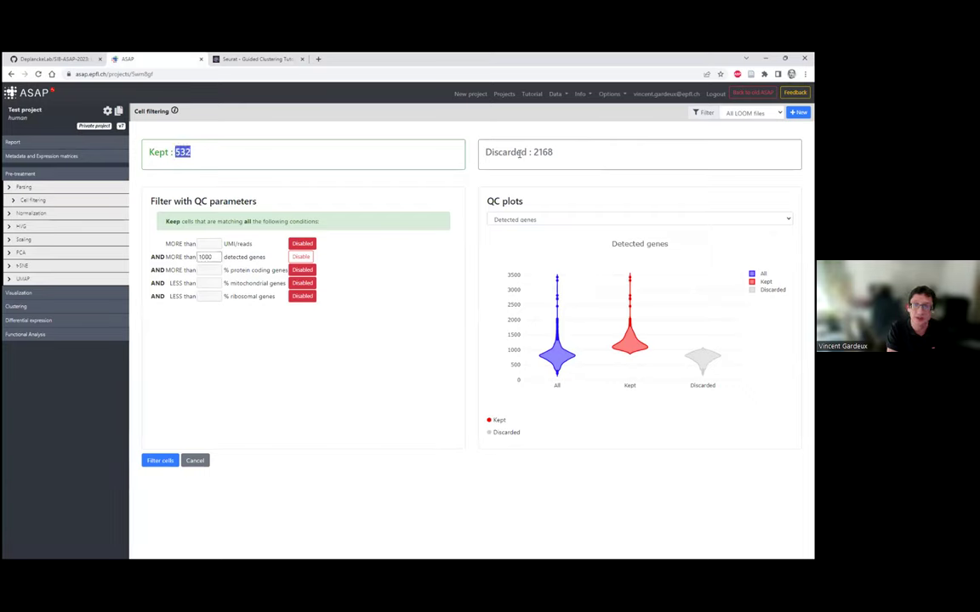
pyautogui.moveTo(534, 152); pyautogui.dragTo(557, 152)
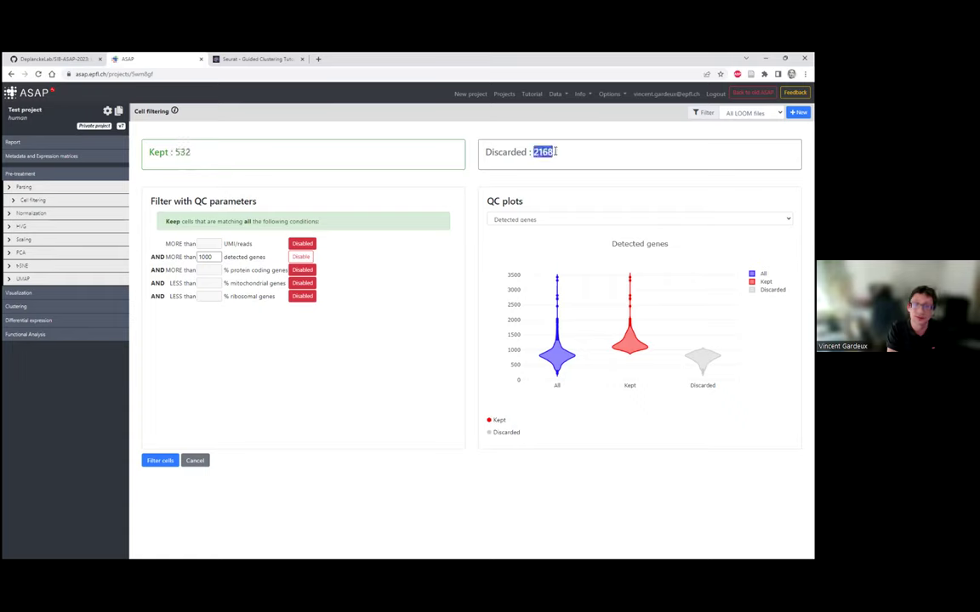
pyautogui.click(561, 165)
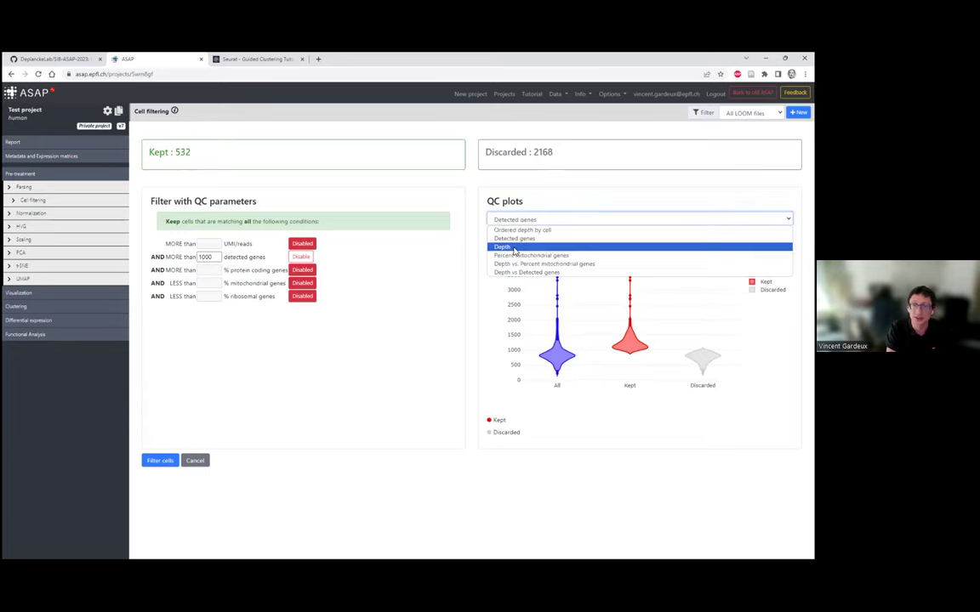
# - Show the Depth QC plot and compare it with the tutorial's nCount_RNA violin plot
pyautogui.click(508, 246)
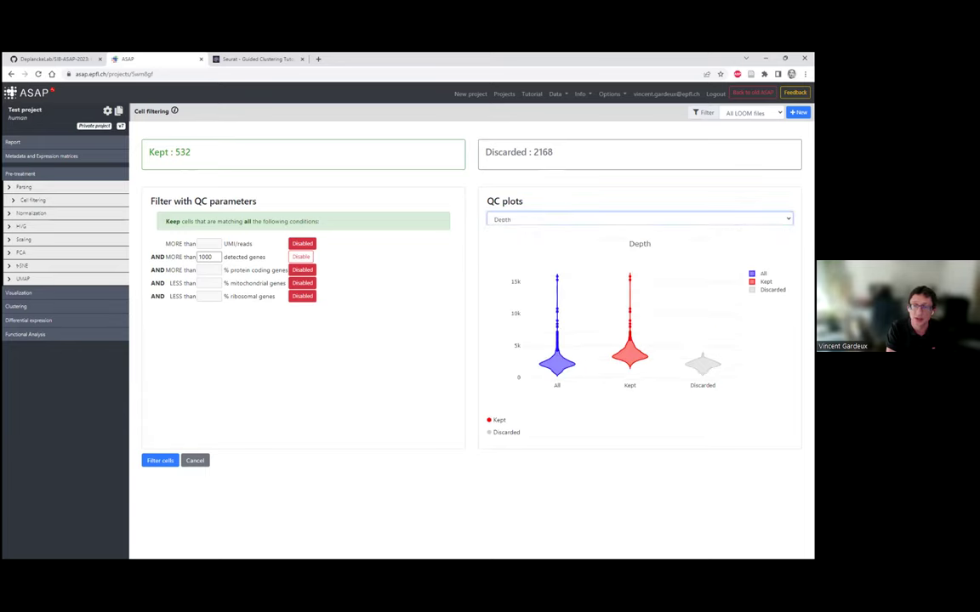
pyautogui.click(242, 59)
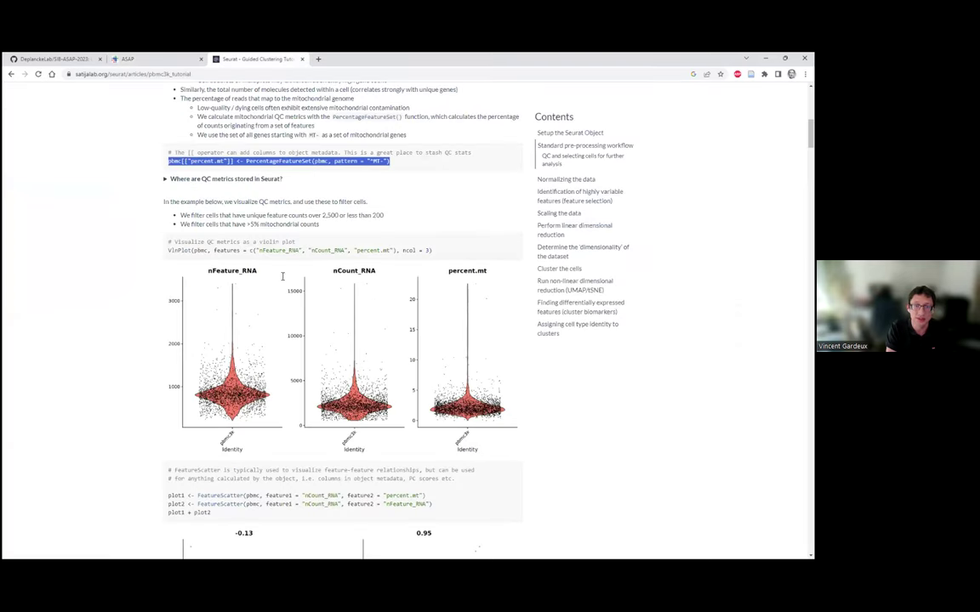
pyautogui.click(127, 59)
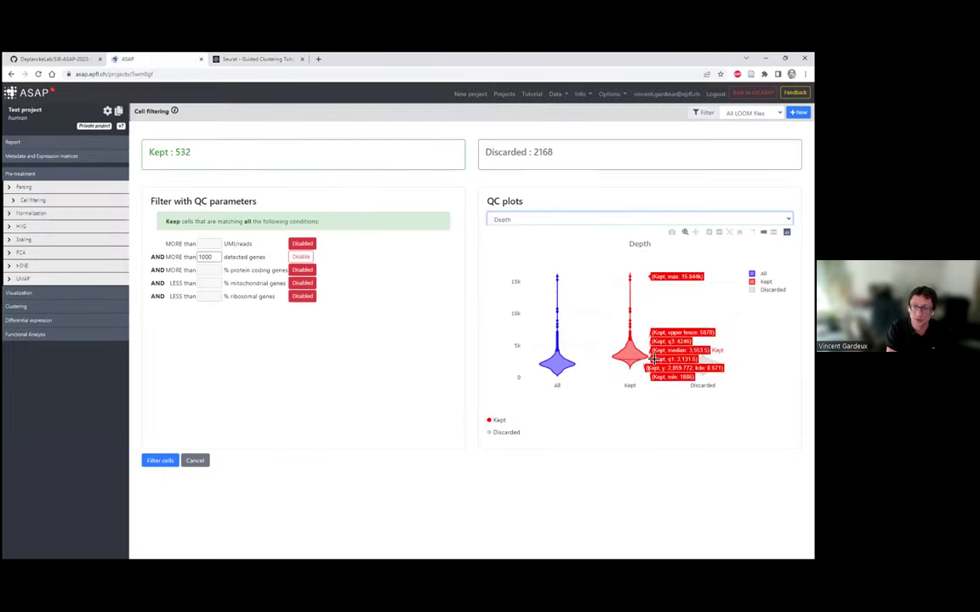
pyautogui.doubleClick(206, 257)
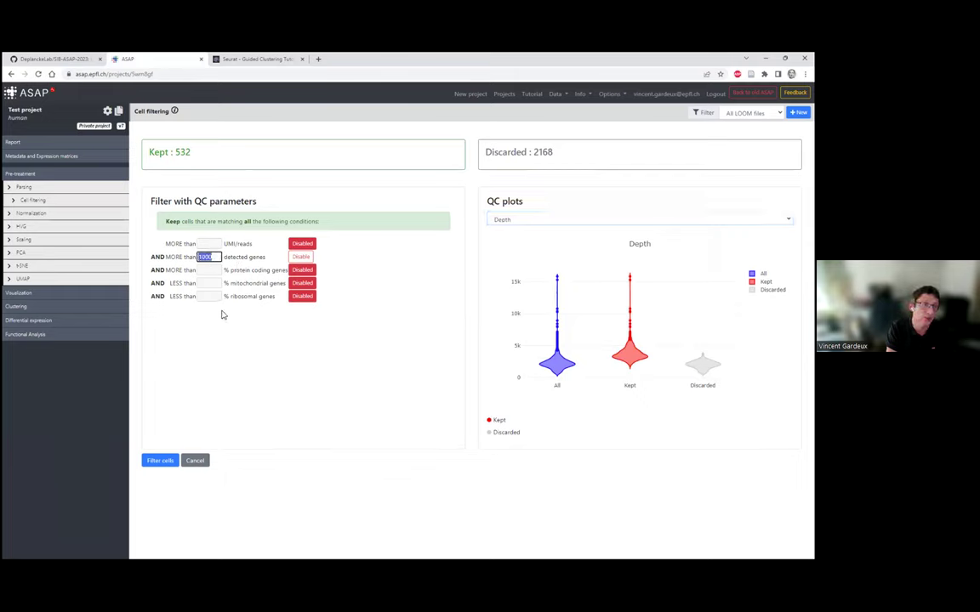
# - Show the Percent mitochondrial genes QC plot and examine its all, kept and discarded distributions
pyautogui.click(508, 221)
pyautogui.click(519, 255)
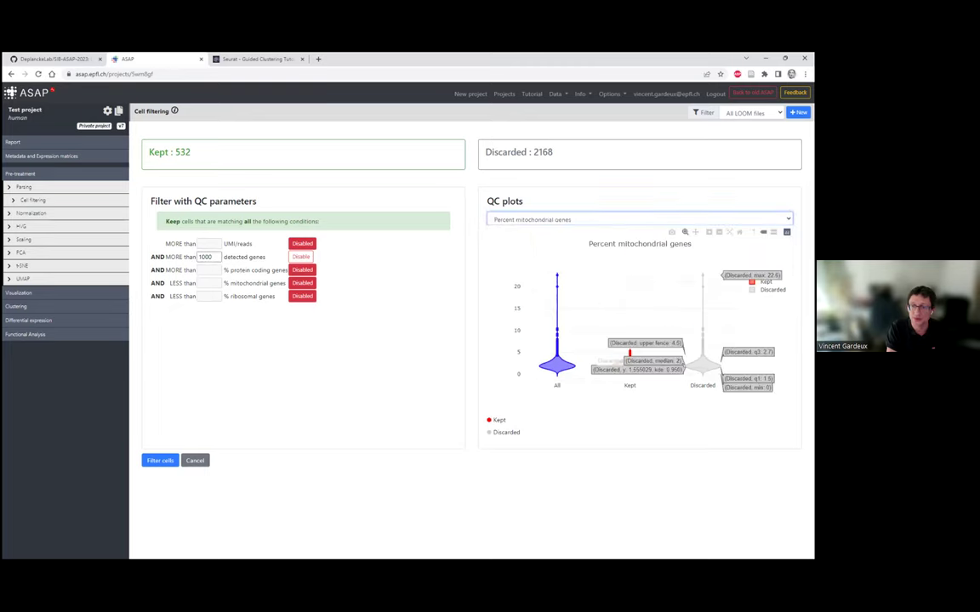
pyautogui.doubleClick(208, 257)
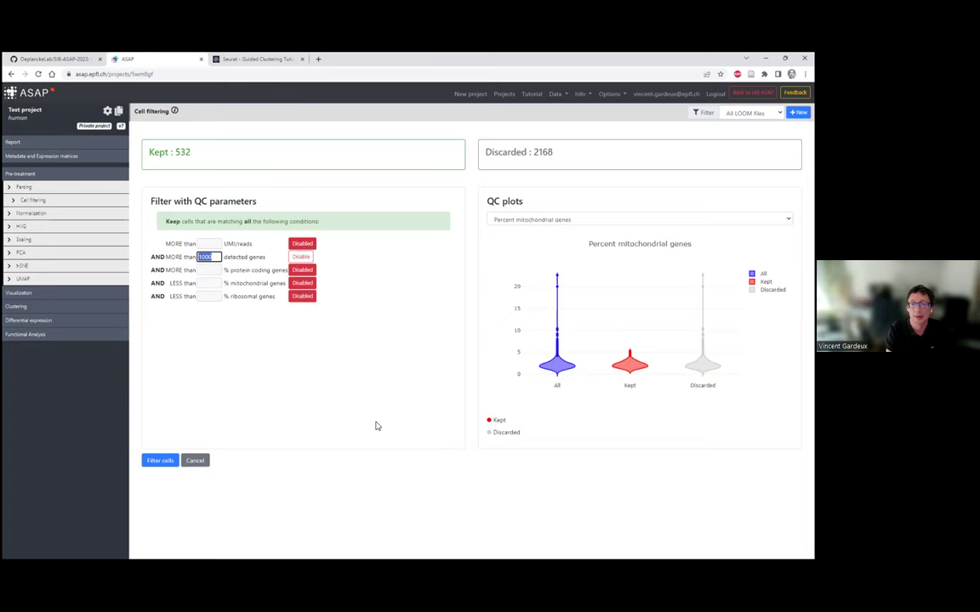
# - Show the Depth vs. Percent mitochondrial genes plot and compare it with the tutorial's nCount_RNA against percent.mt scatter plot
pyautogui.click(241, 58)
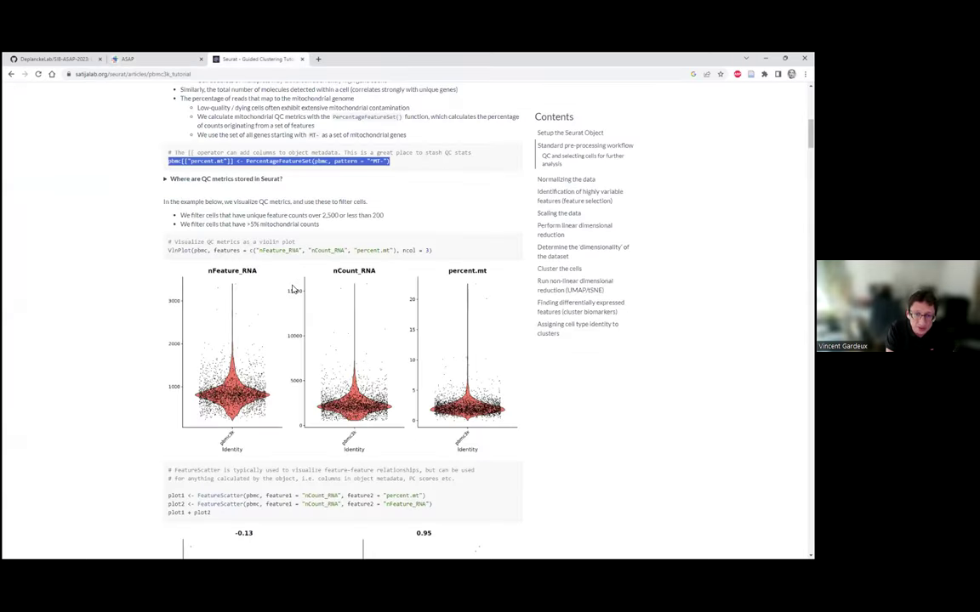
pyautogui.scroll(-3, 291, 289)
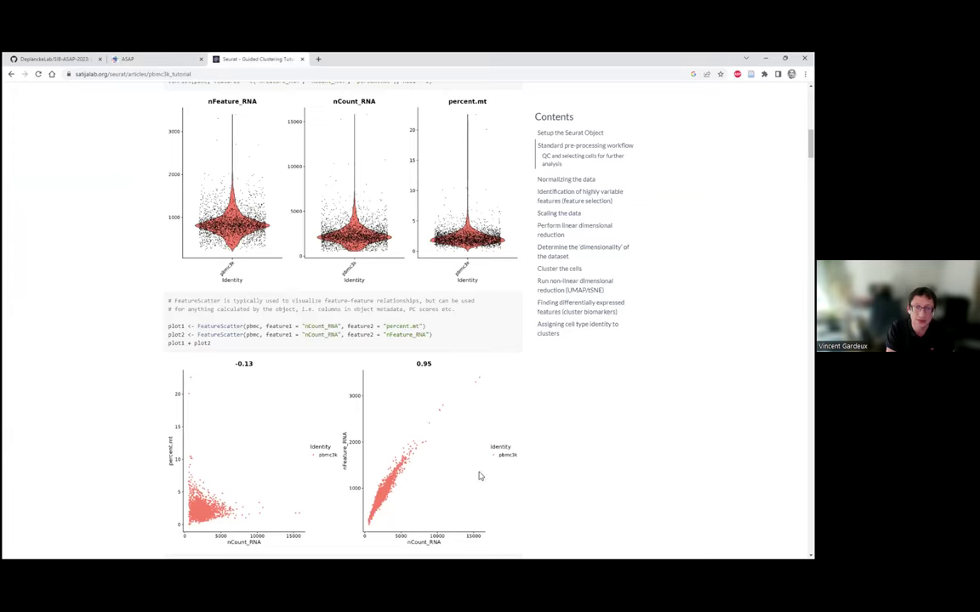
pyautogui.click(177, 56)
pyautogui.click(516, 221)
pyautogui.click(521, 255)
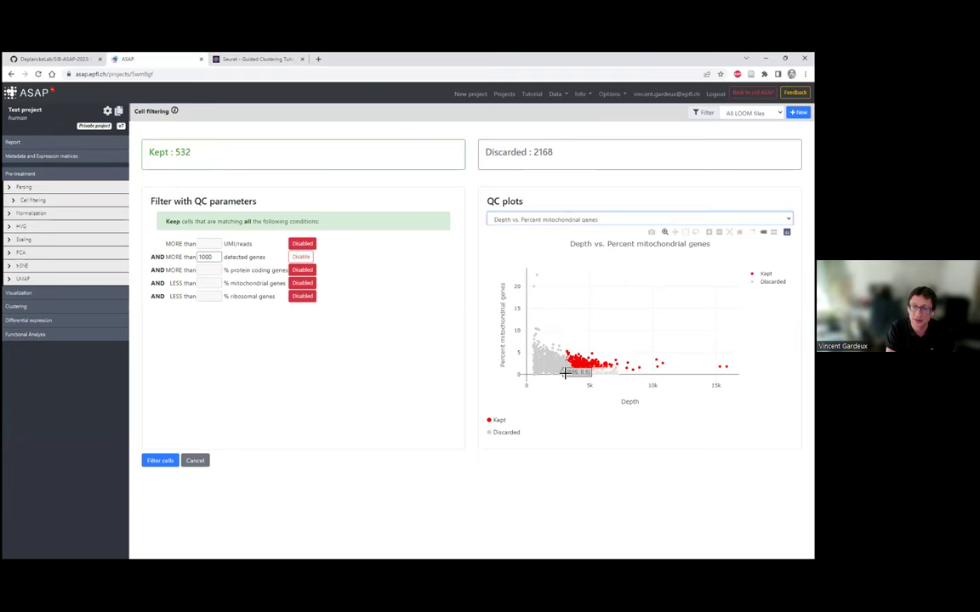
pyautogui.click(249, 59)
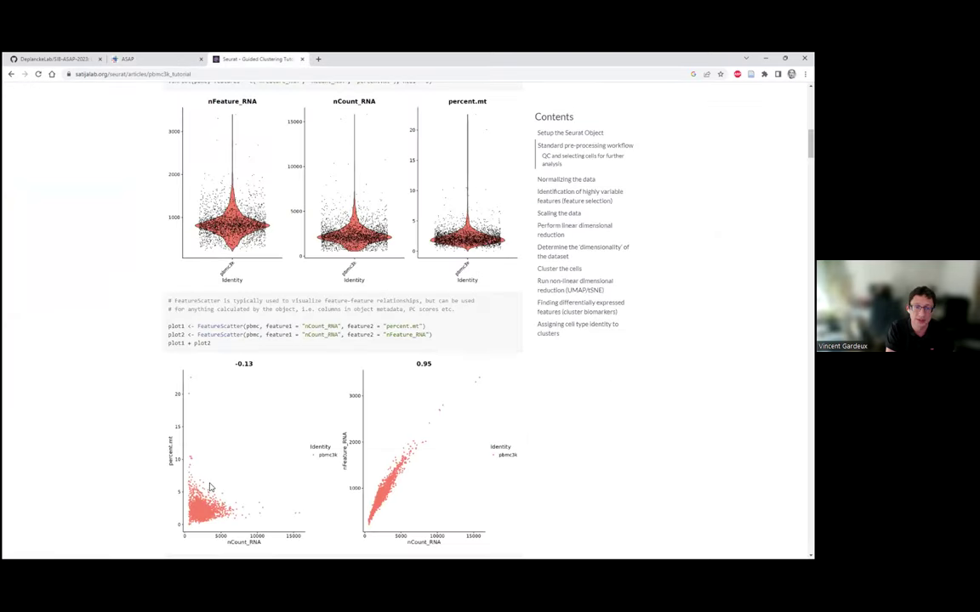
pyautogui.click(127, 58)
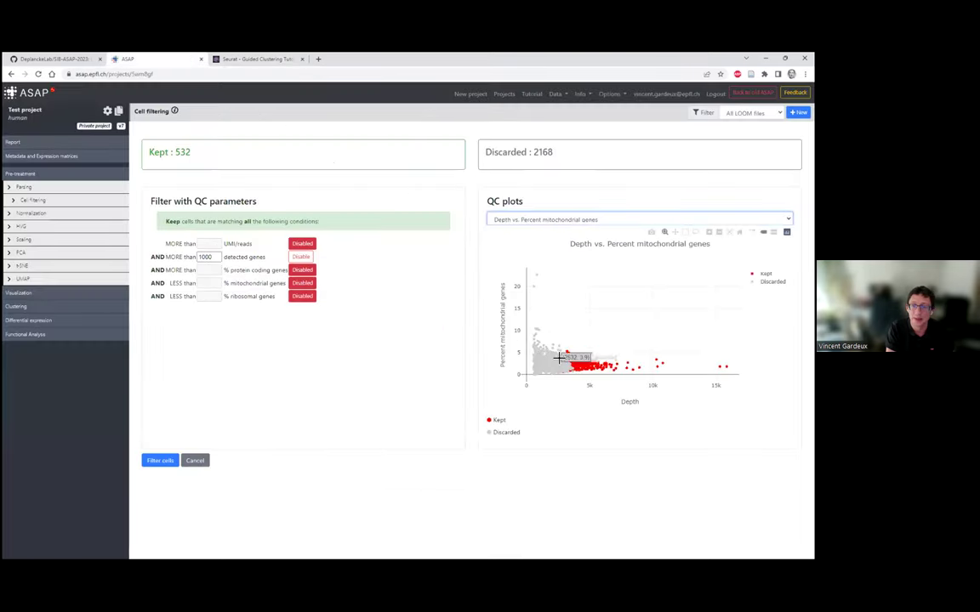
# - Disable the detected genes condition and show the Depth vs Detected genes plot, comparing it with the tutorial's scatter plots
pyautogui.click(302, 257)
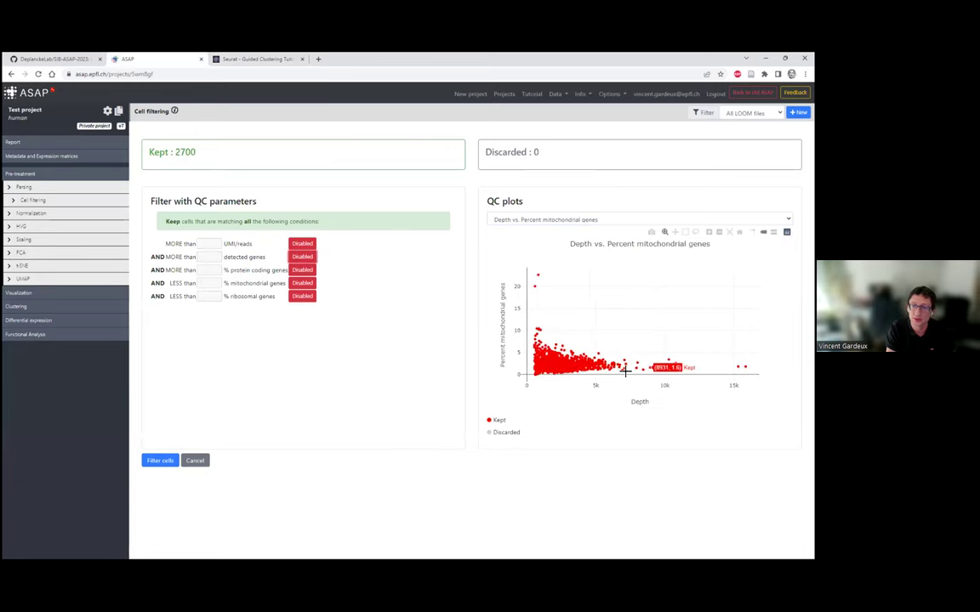
pyautogui.click(246, 59)
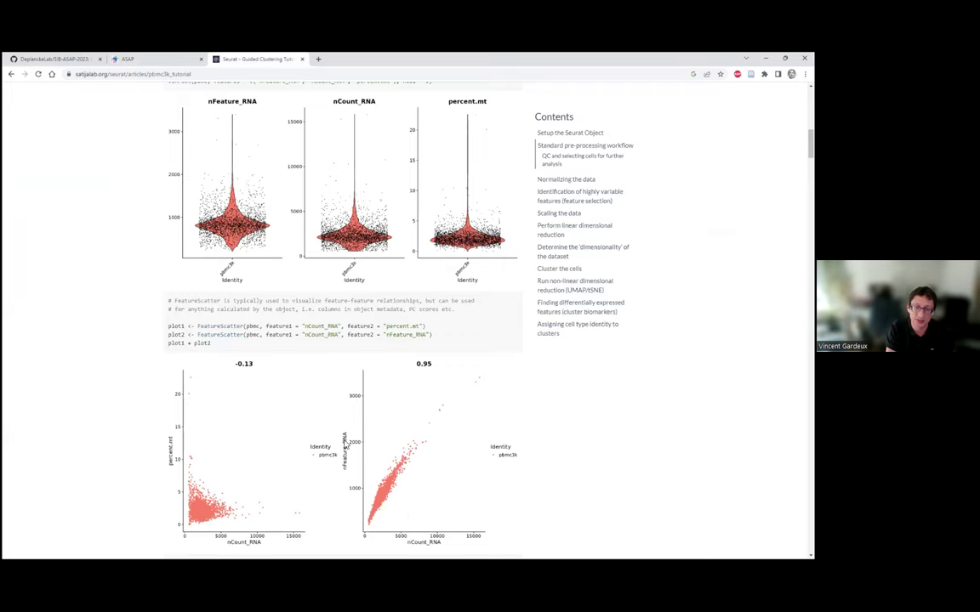
pyautogui.click(189, 58)
pyautogui.click(550, 221)
pyautogui.click(551, 273)
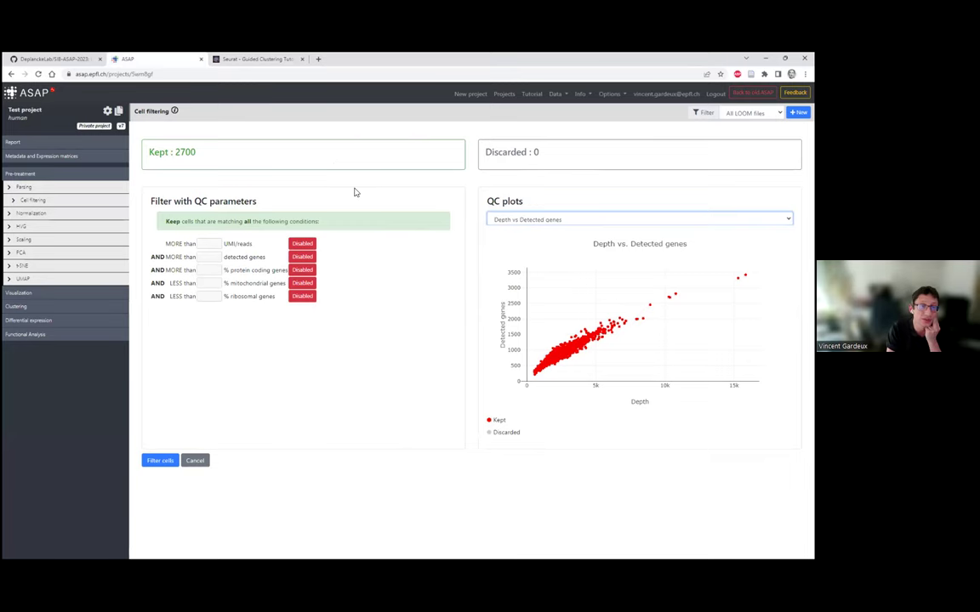
# - Look up the nFeature_RNA and percent.mt filtering thresholds in the Seurat tutorial's subset command
pyautogui.click(246, 58)
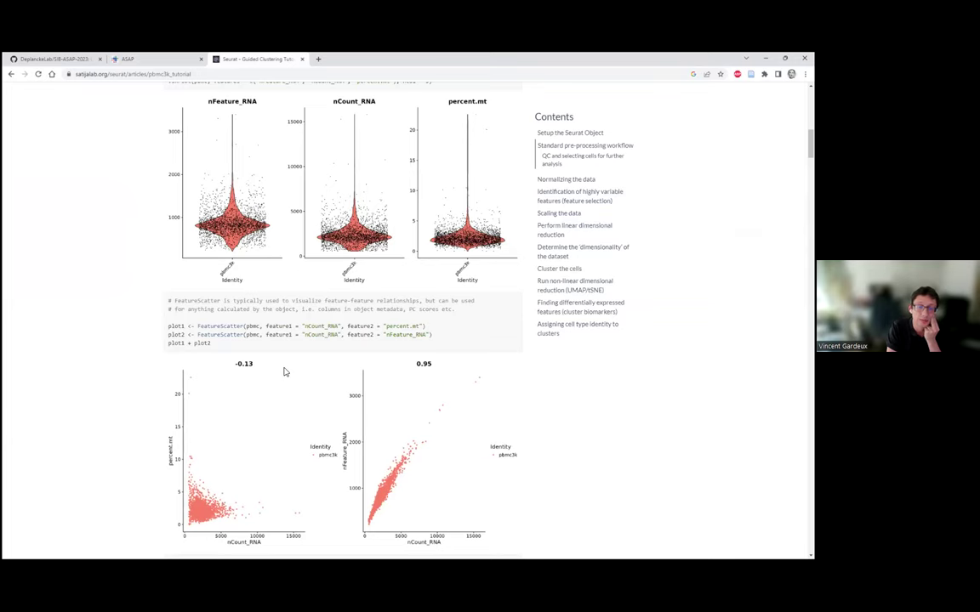
pyautogui.scroll(-3, 289, 357)
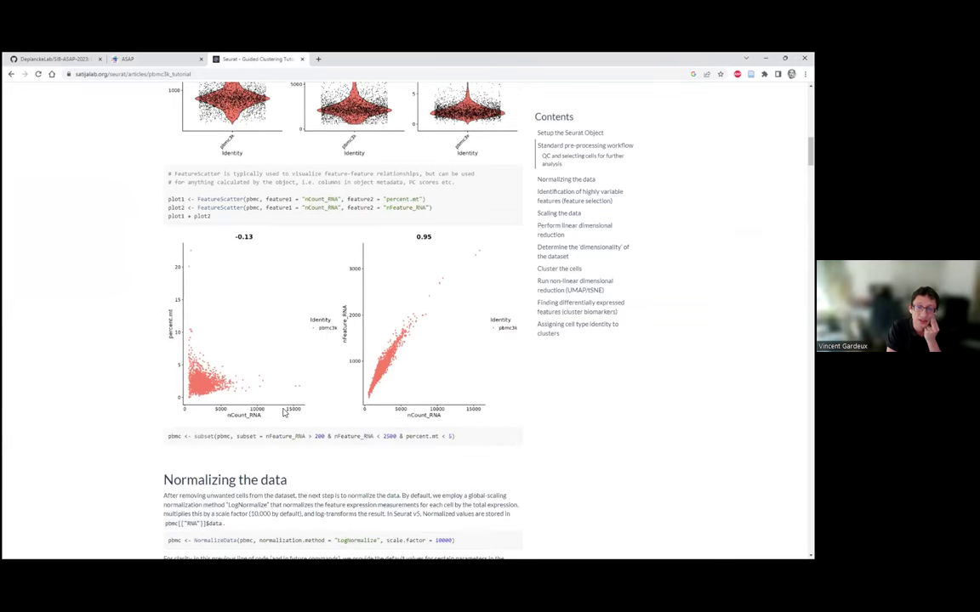
pyautogui.moveTo(317, 436); pyautogui.dragTo(451, 437)
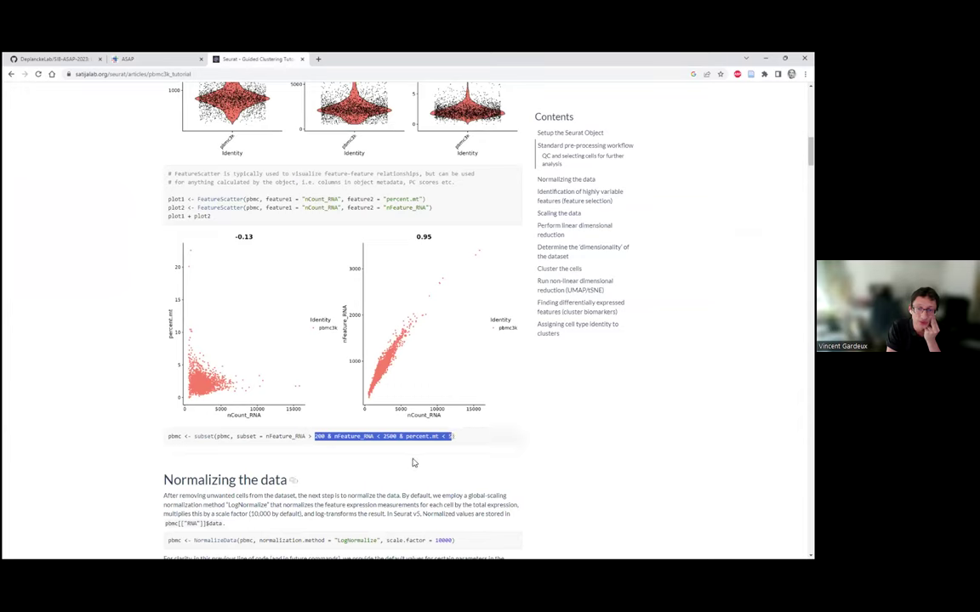
pyautogui.click(354, 459)
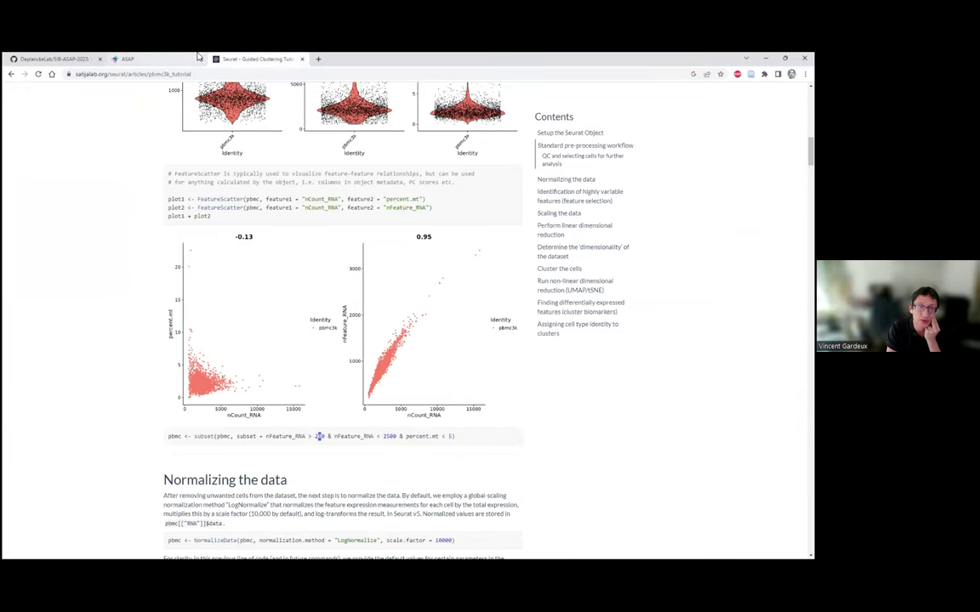
# - Back in ASAP, enable the detected genes and mitochondrial genes conditions, requiring more than 200 detected genes and less than 5% mitochondrial genes
pyautogui.click(149, 59)
pyautogui.click(302, 257)
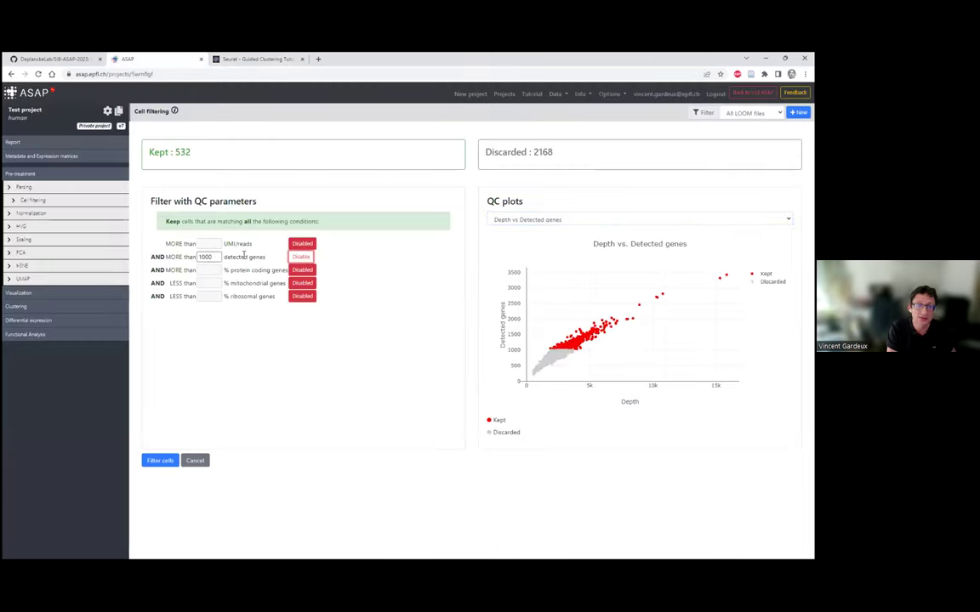
pyautogui.doubleClick(206, 257)
pyautogui.write('200')
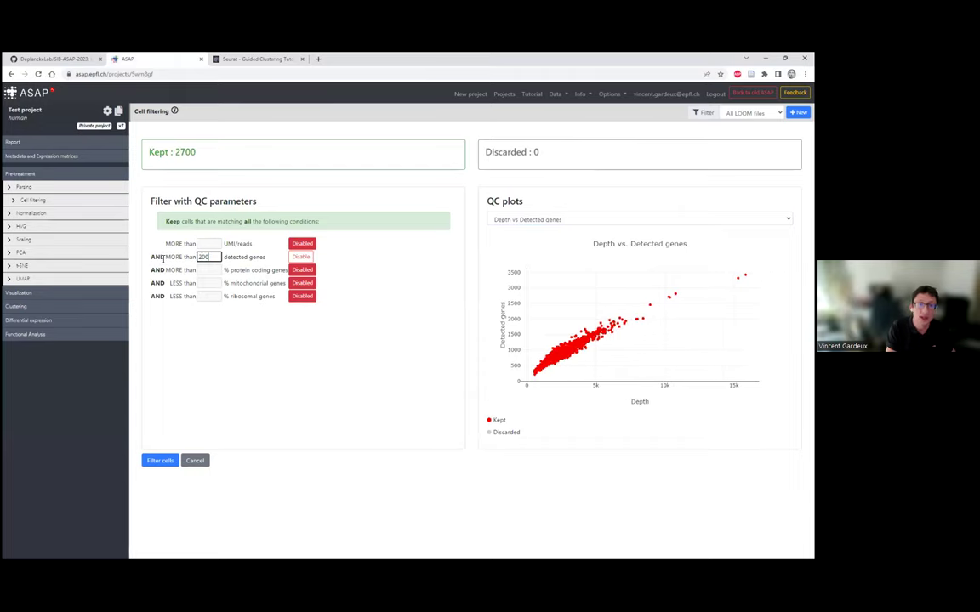
pyautogui.click(302, 284)
pyautogui.click(213, 284)
pyautogui.write('5')
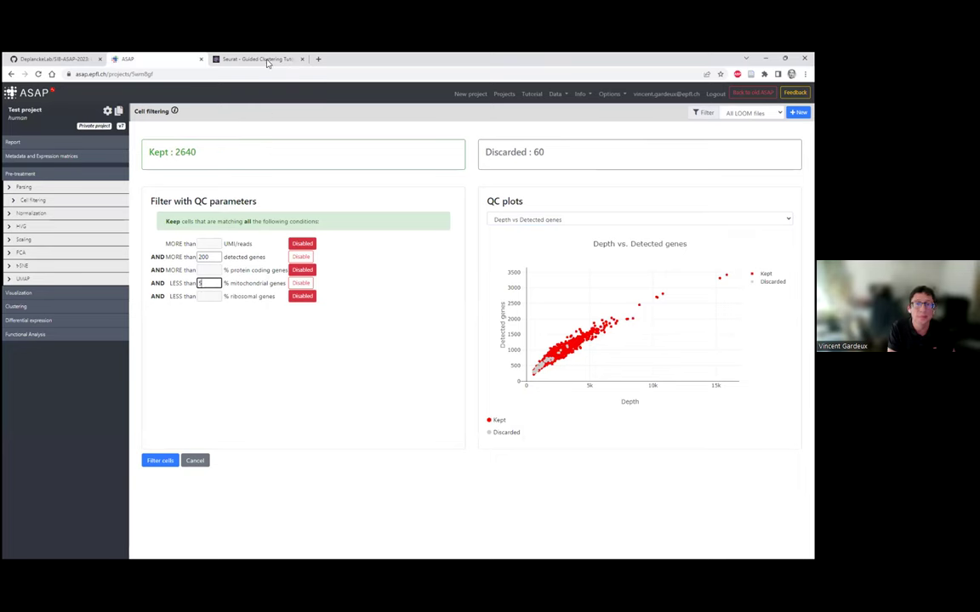
# - Check the percent.mt < 5 and nFeature_RNA < 2500 thresholds in the Seurat tutorial's subset command against the ASAP filter conditions
pyautogui.click(245, 58)
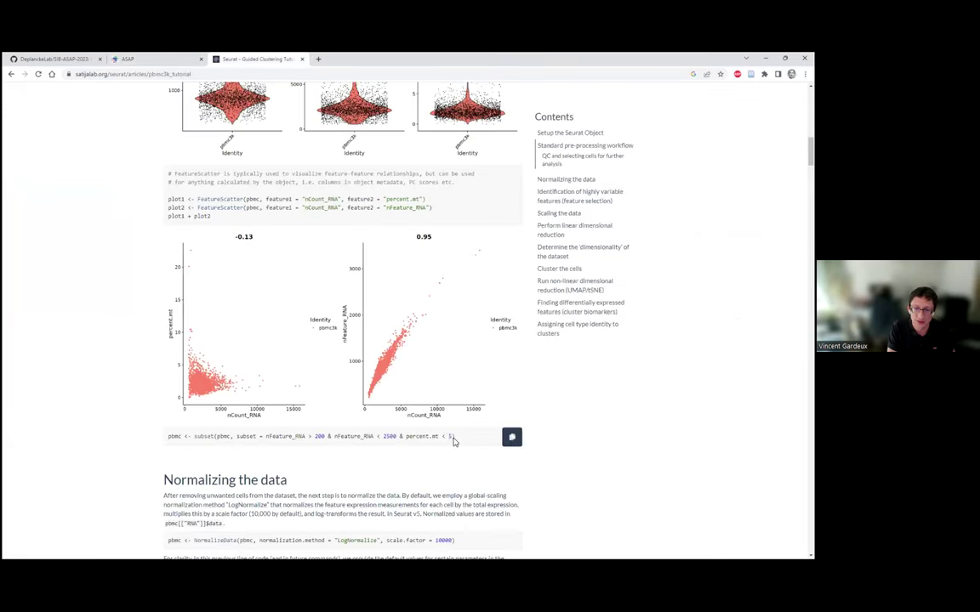
pyautogui.doubleClick(451, 437)
pyautogui.click(151, 57)
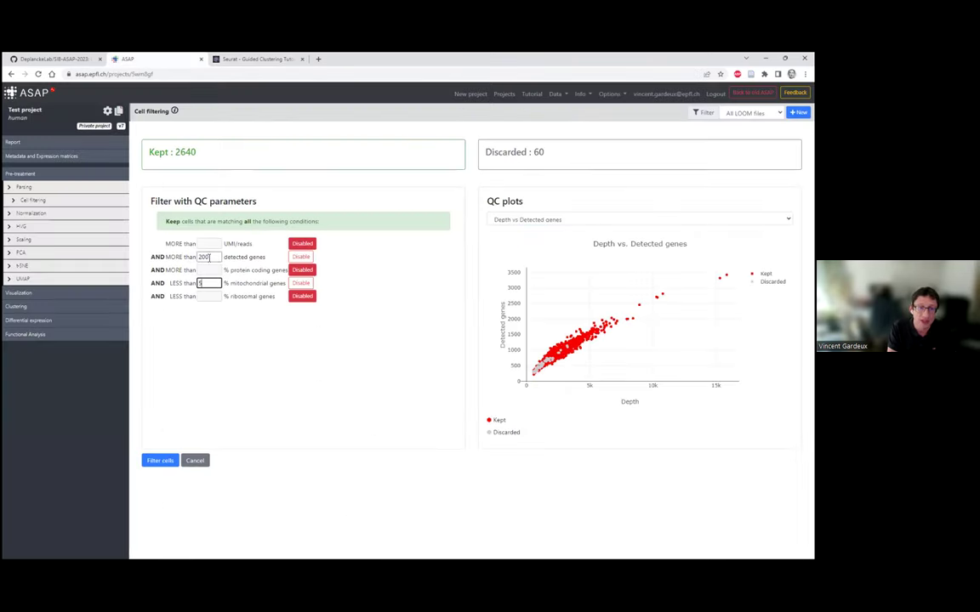
pyautogui.click(409, 388)
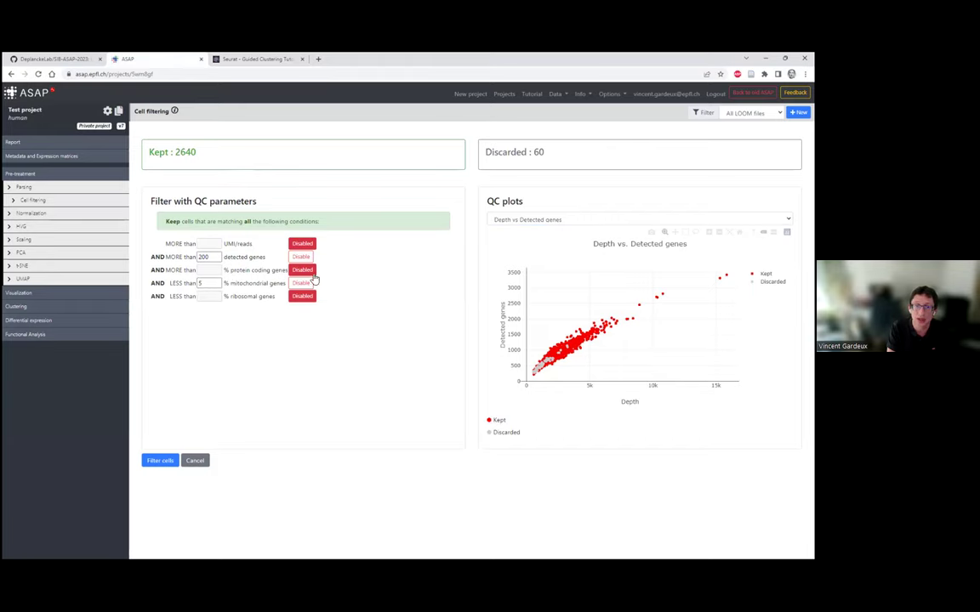
pyautogui.click(253, 59)
pyautogui.moveTo(394, 434); pyautogui.dragTo(338, 436)
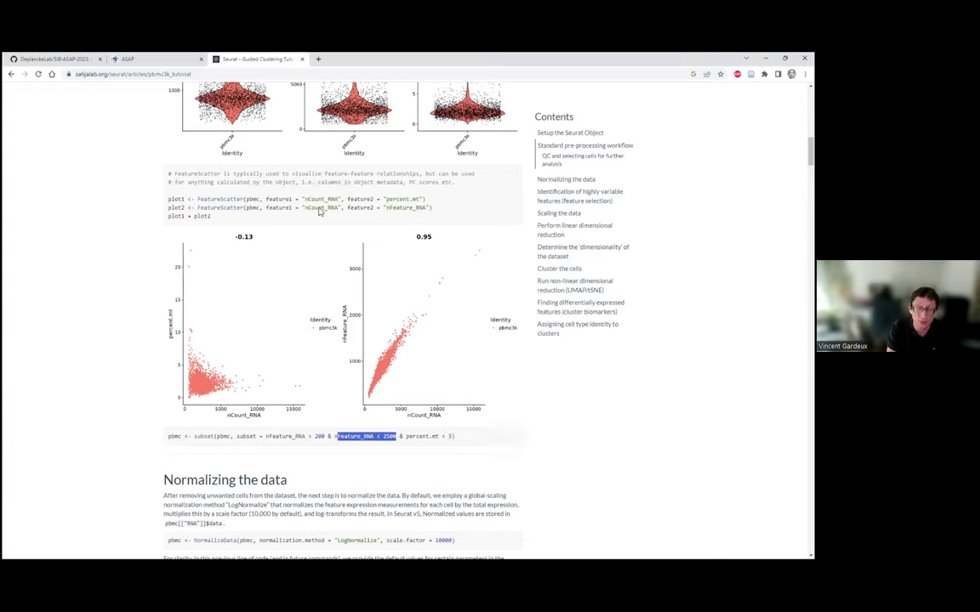
pyautogui.click(160, 62)
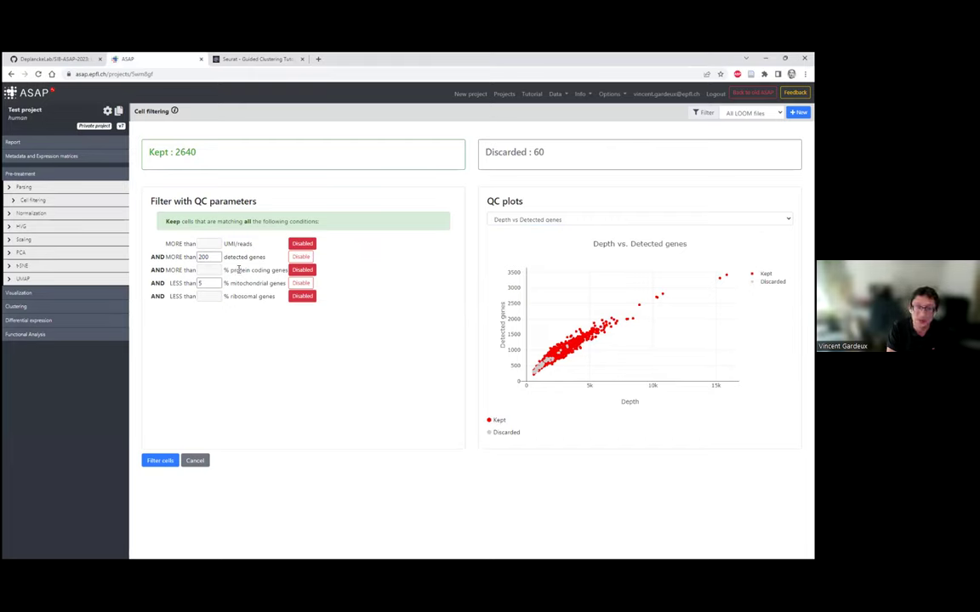
# - Show the Detected genes and Depth QC plots and examine their all, kept and discarded distributions
pyautogui.click(510, 220)
pyautogui.click(521, 239)
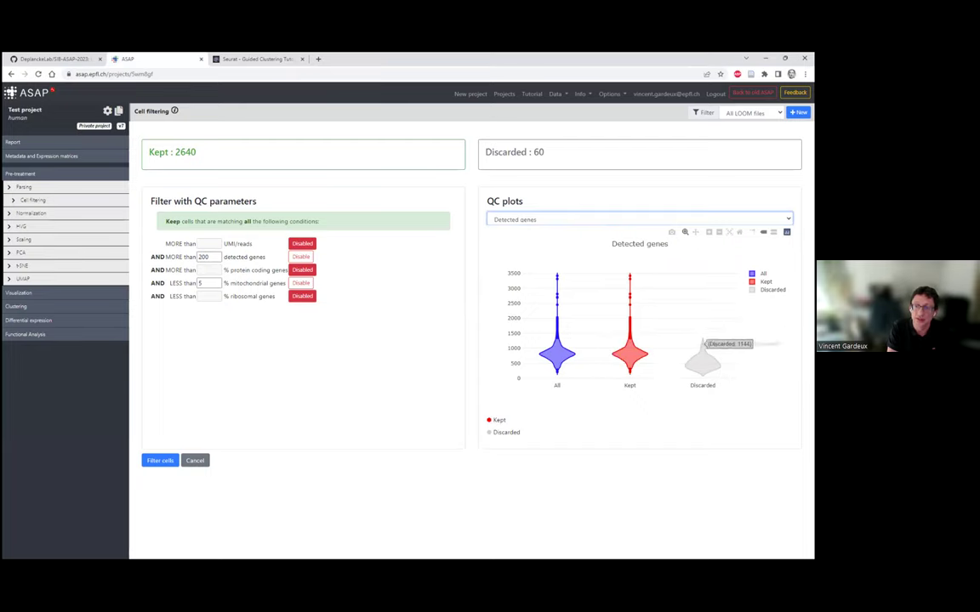
pyautogui.click(571, 221)
pyautogui.click(575, 256)
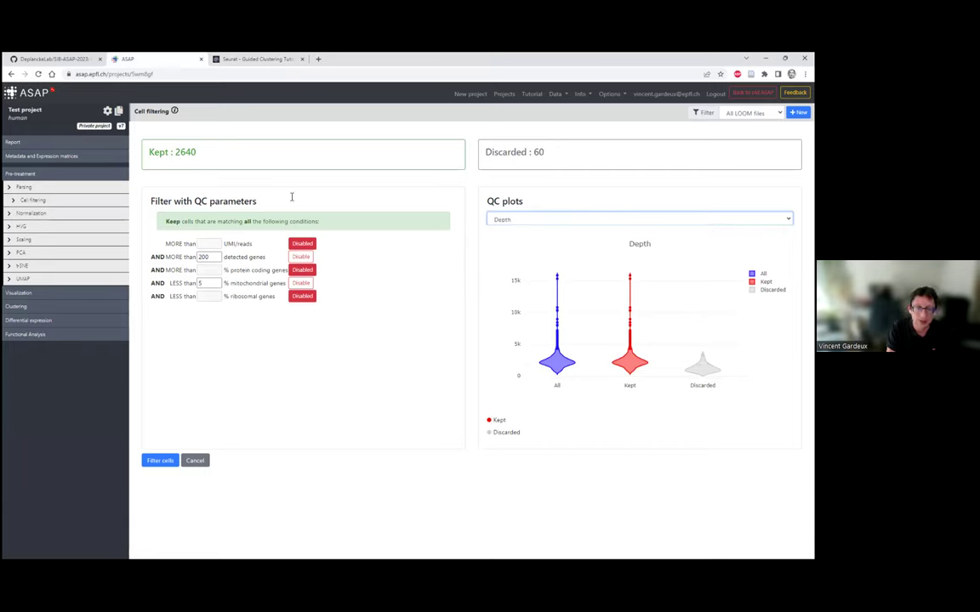
# - Start a fresh cell filtering with the UMI/reads, protein coding and ribosomal conditions disabled and mitochondrial genes limited to less than 5%
pyautogui.click(40, 202)
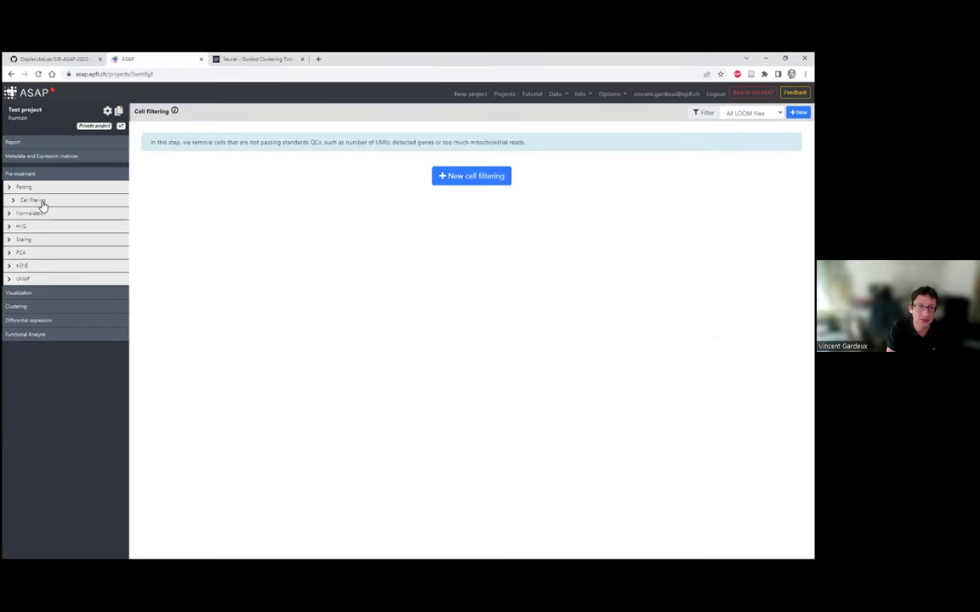
pyautogui.click(503, 176)
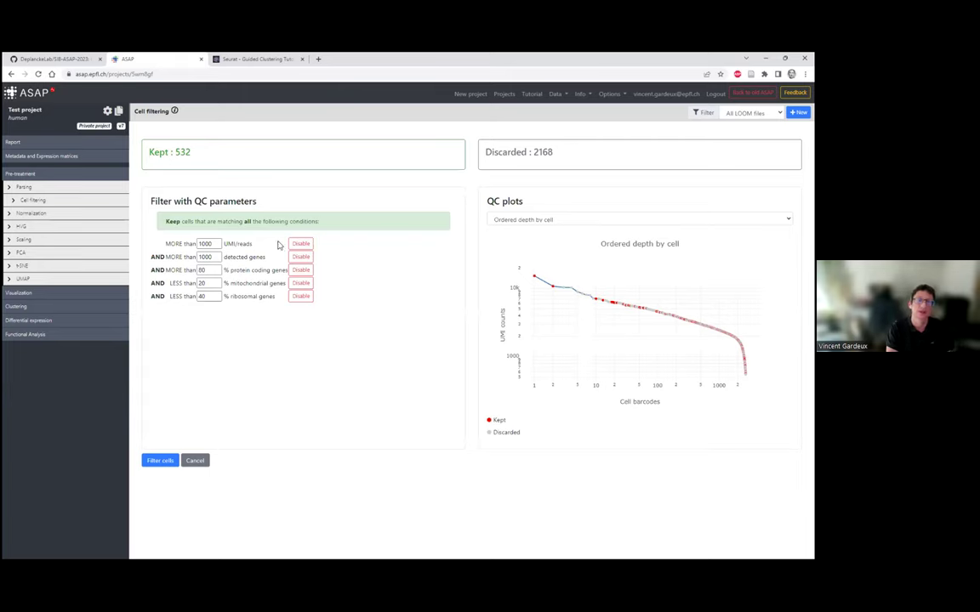
pyautogui.click(301, 244)
pyautogui.click(301, 270)
pyautogui.click(304, 297)
pyautogui.doubleClick(206, 282)
pyautogui.write('5')
# - Require more than 200 detected genes and run the cell filtering
pyautogui.doubleClick(207, 257)
pyautogui.write('1')
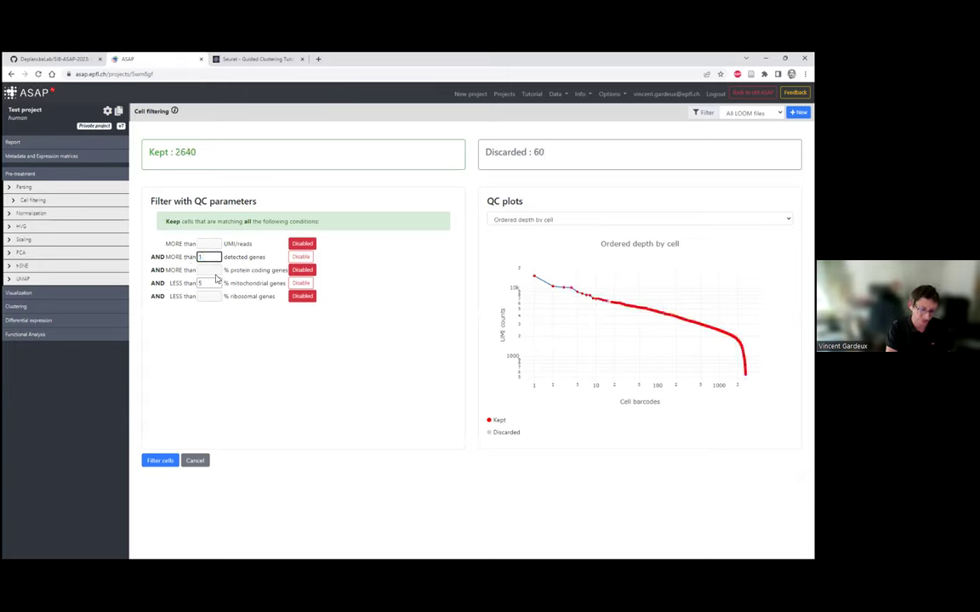
pyautogui.write('000')
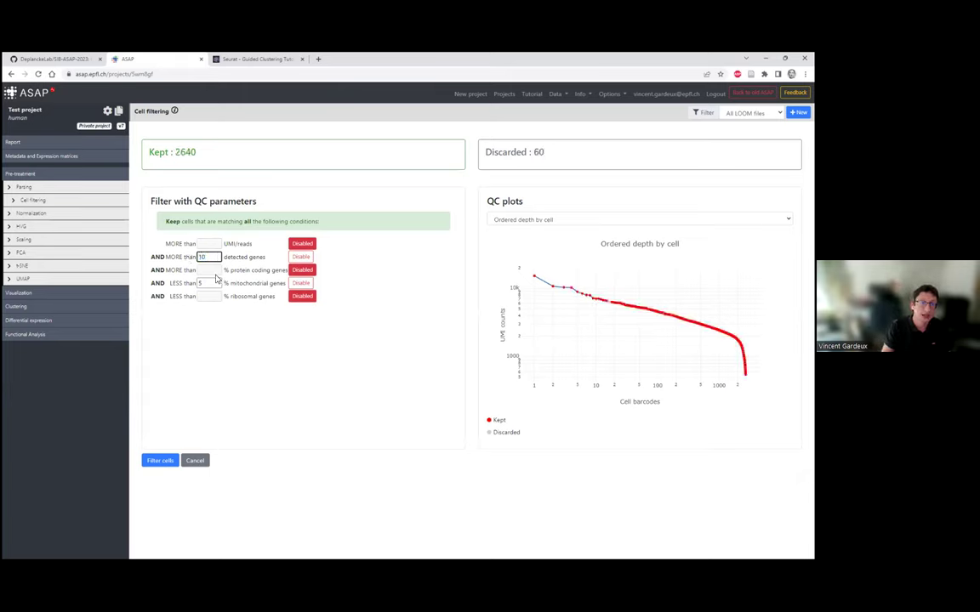
pyautogui.write('200')
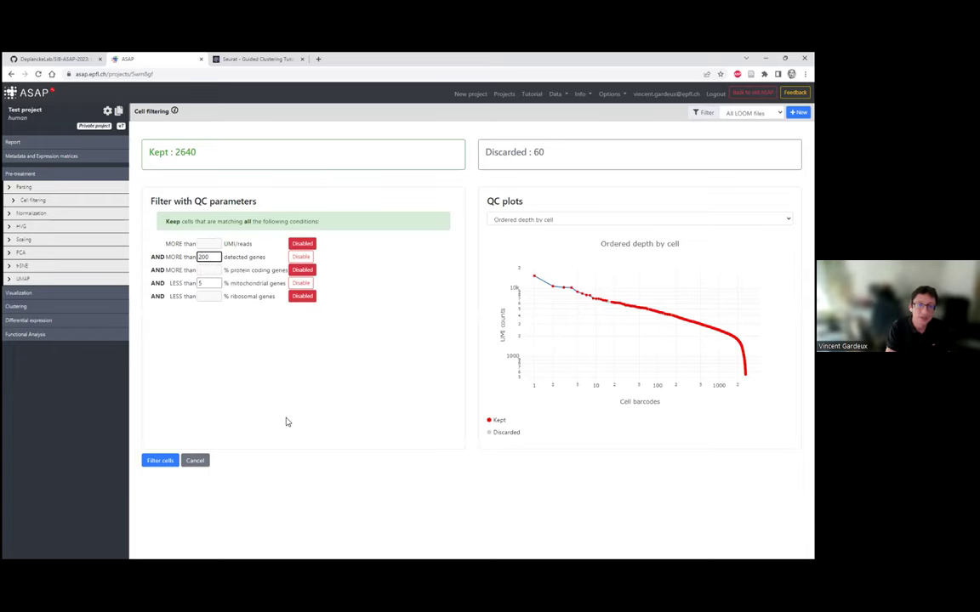
pyautogui.click(154, 465)
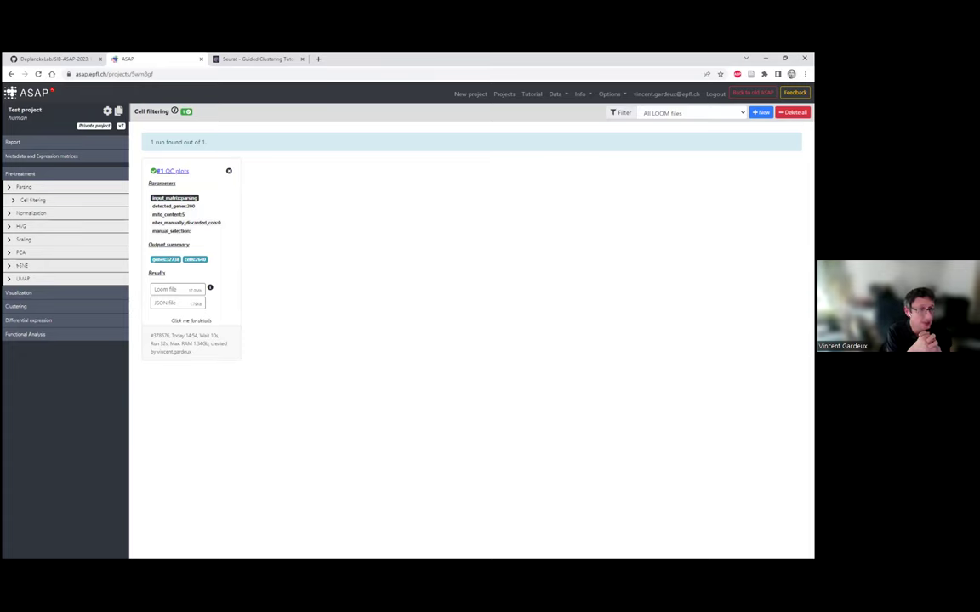
# - View the project's Import metadata page, then return to the pre-treatment parsing results
pyautogui.click(25, 156)
pyautogui.click(32, 183)
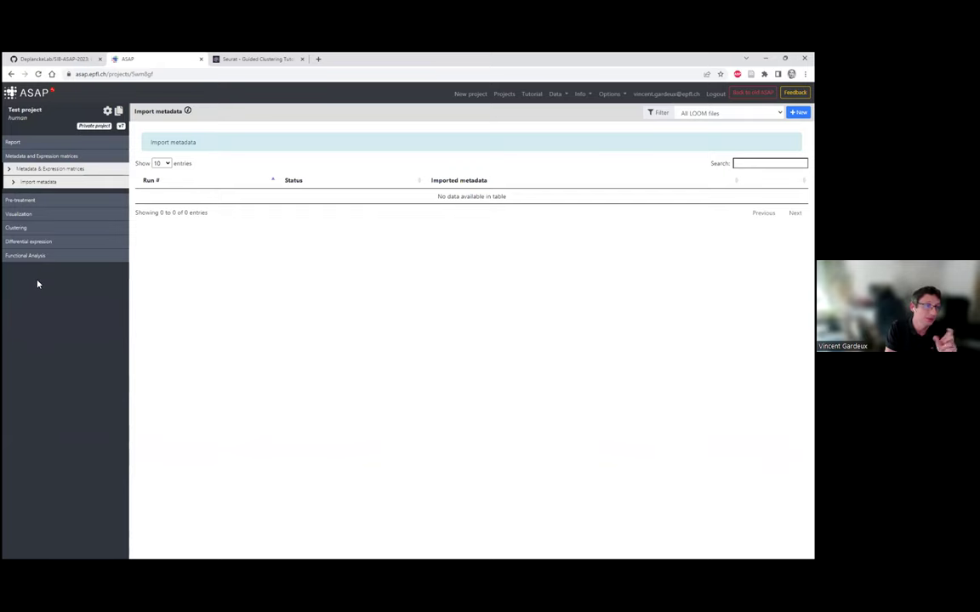
pyautogui.click(32, 201)
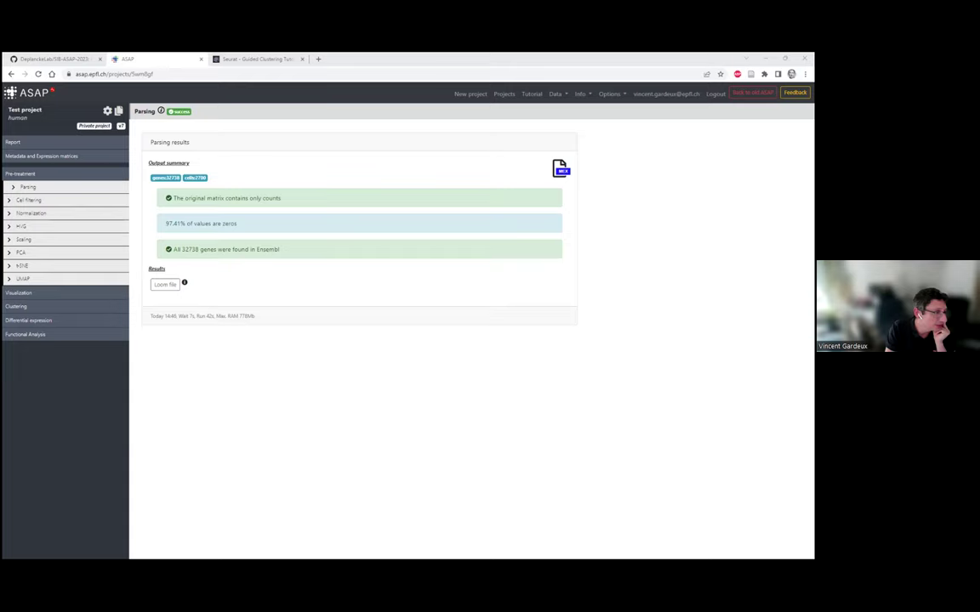
# - Start another cell filtering with only the protein coding genes condition enabled, requiring more than 95%
pyautogui.click(40, 201)
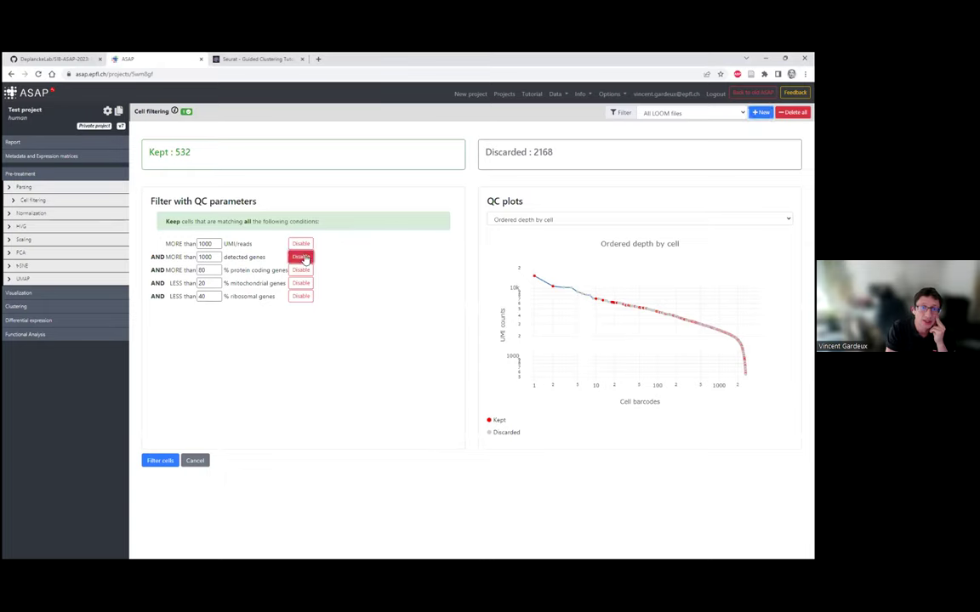
pyautogui.click(303, 257)
pyautogui.click(301, 243)
pyautogui.click(301, 283)
pyautogui.click(301, 296)
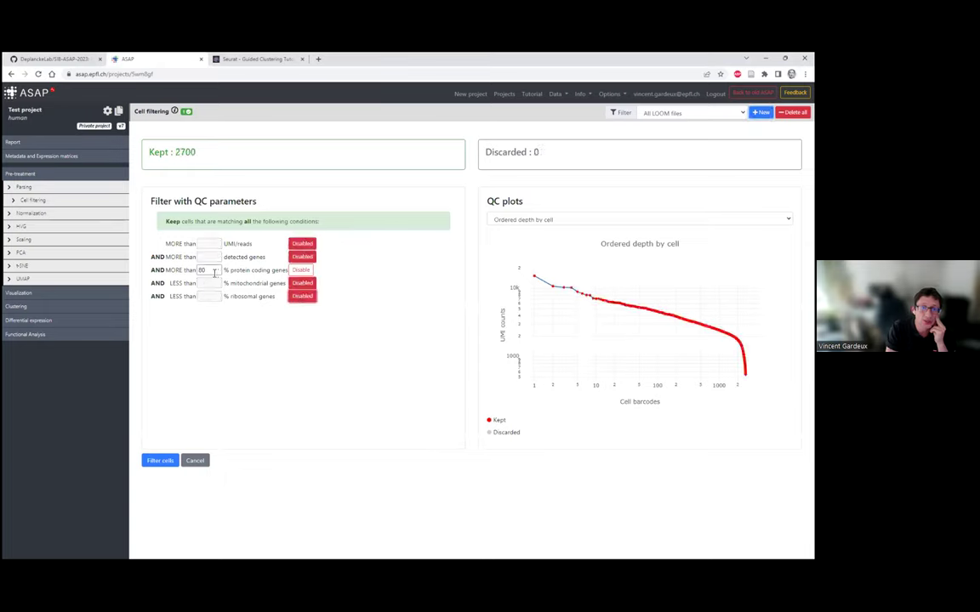
pyautogui.click(548, 220)
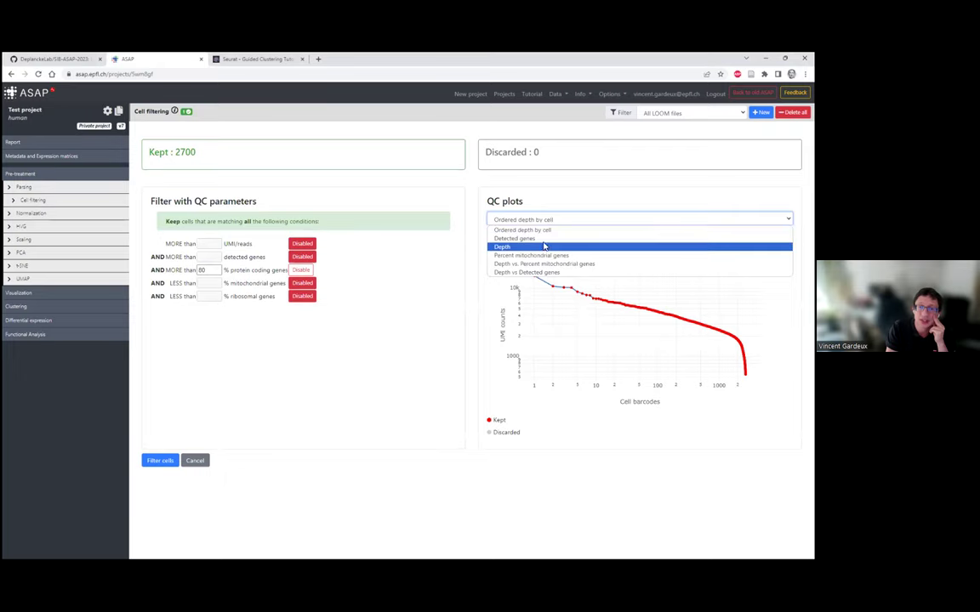
pyautogui.click(425, 359)
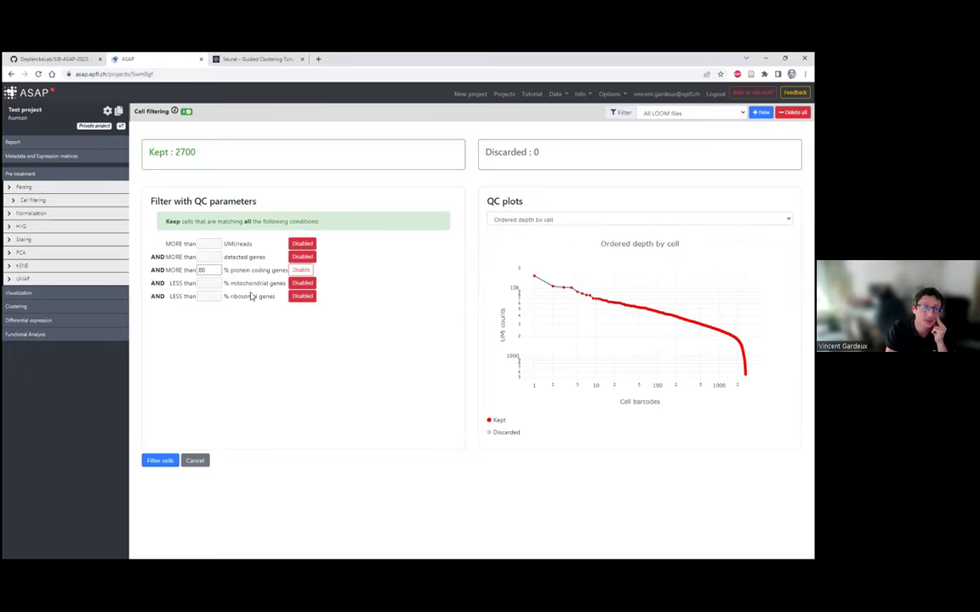
pyautogui.doubleClick(202, 270)
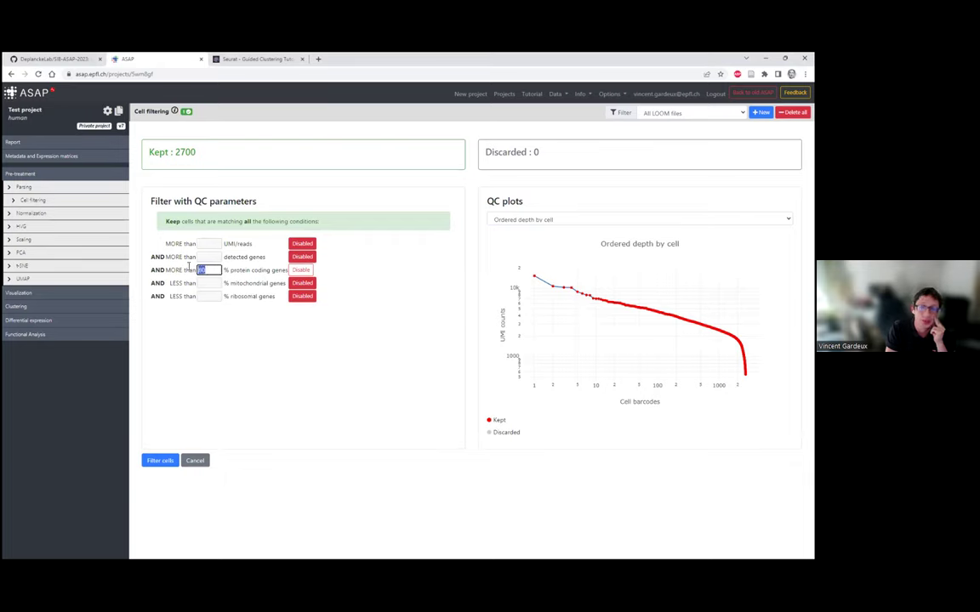
pyautogui.write('95')
pyautogui.click(222, 304)
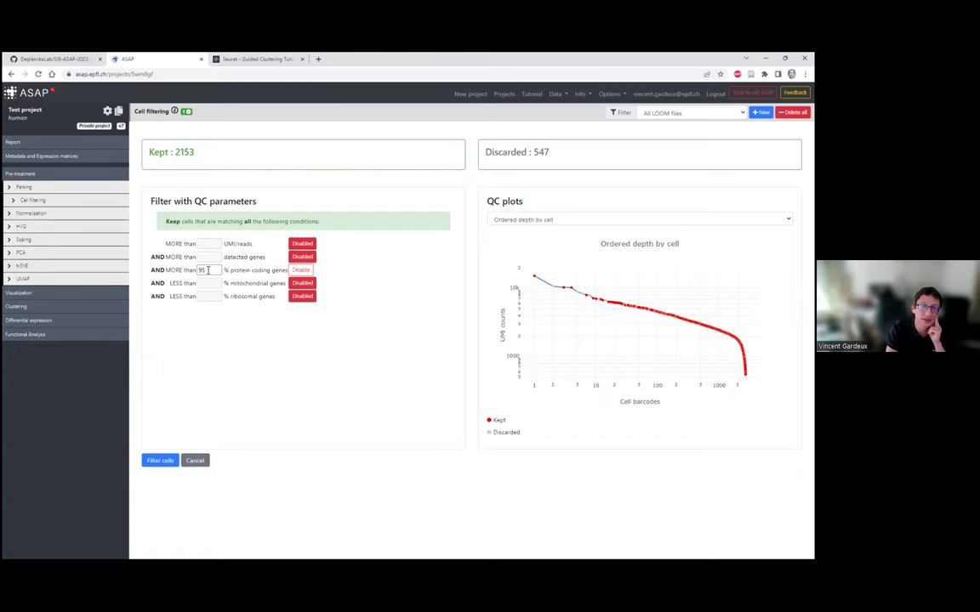
# - Check the number of discarded cells and show the Detected genes plot for the protein coding filter
pyautogui.doubleClick(549, 154)
pyautogui.click(557, 233)
pyautogui.click(555, 220)
pyautogui.click(551, 236)
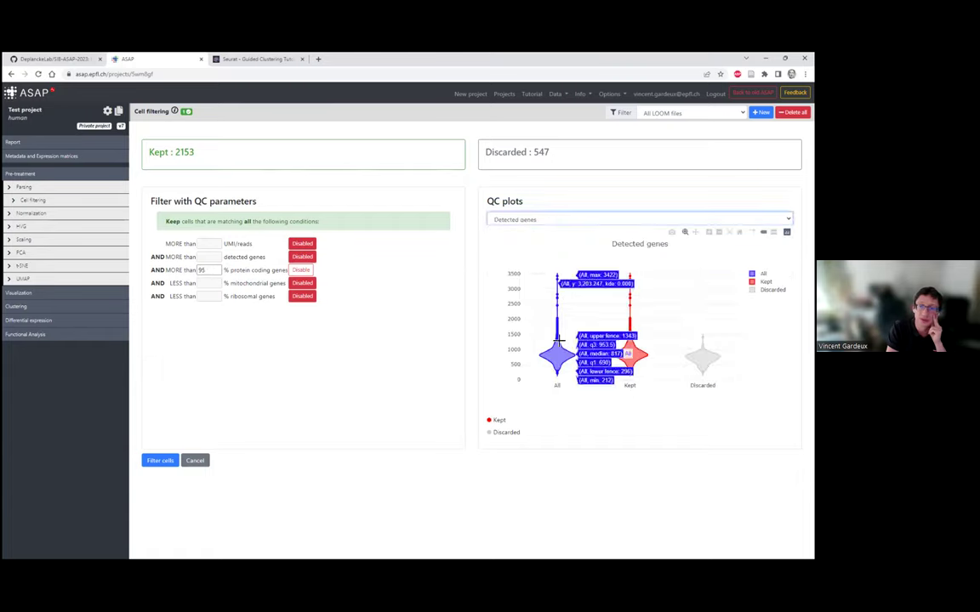
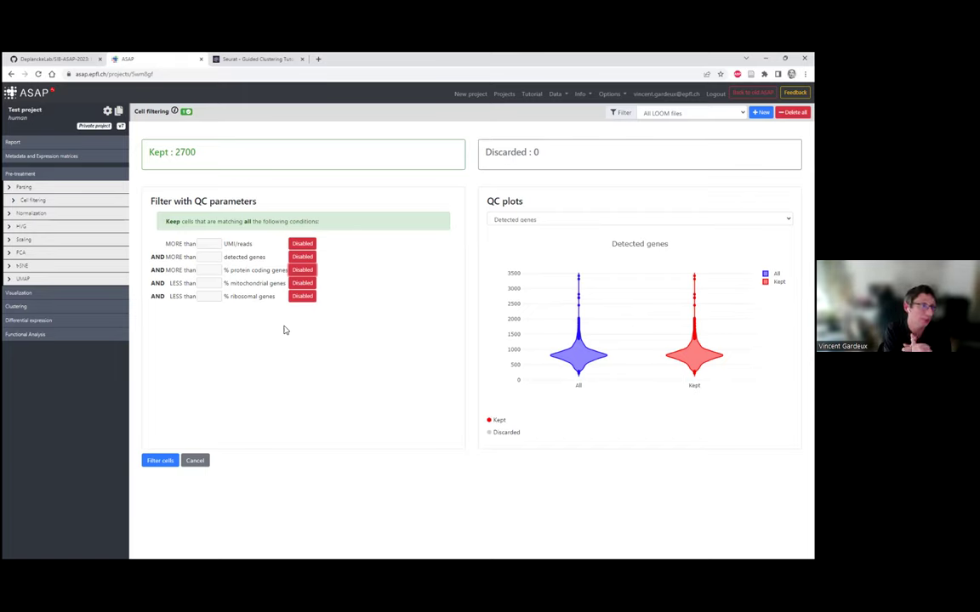
# - View the project's Private/Public settings and its Sharing settings
pyautogui.click(108, 112)
pyautogui.click(108, 134)
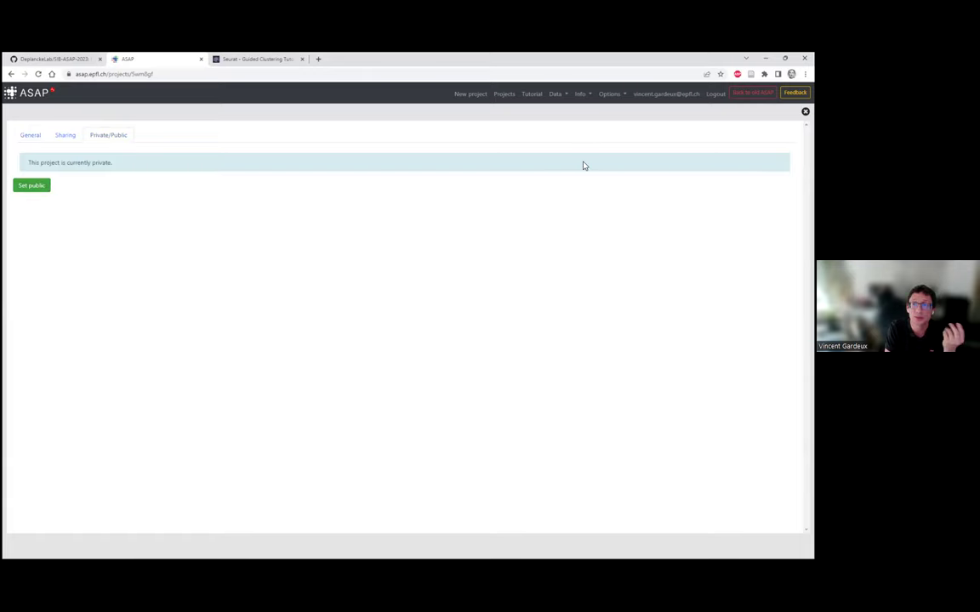
pyautogui.press('Escape')
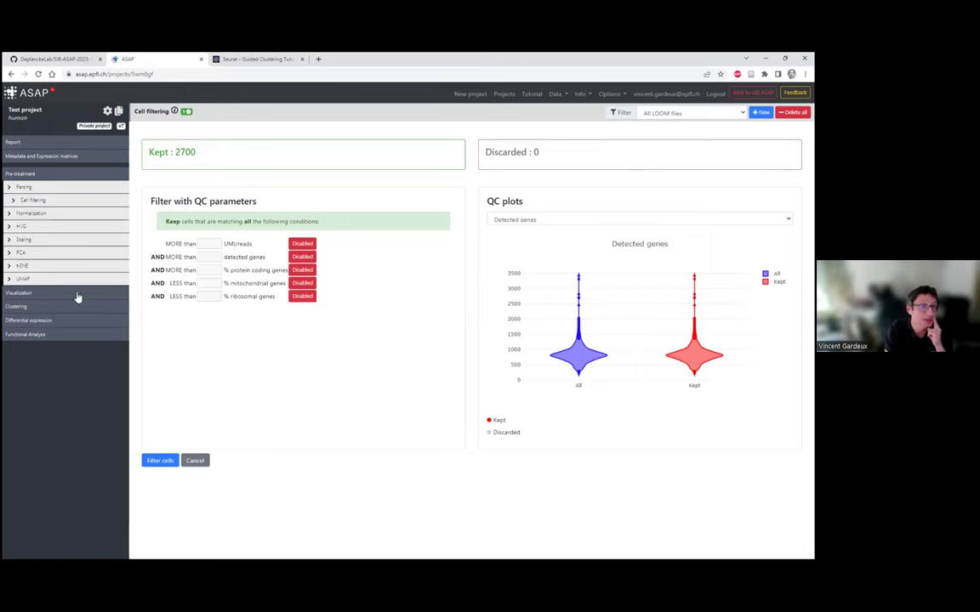
pyautogui.click(107, 112)
pyautogui.click(73, 136)
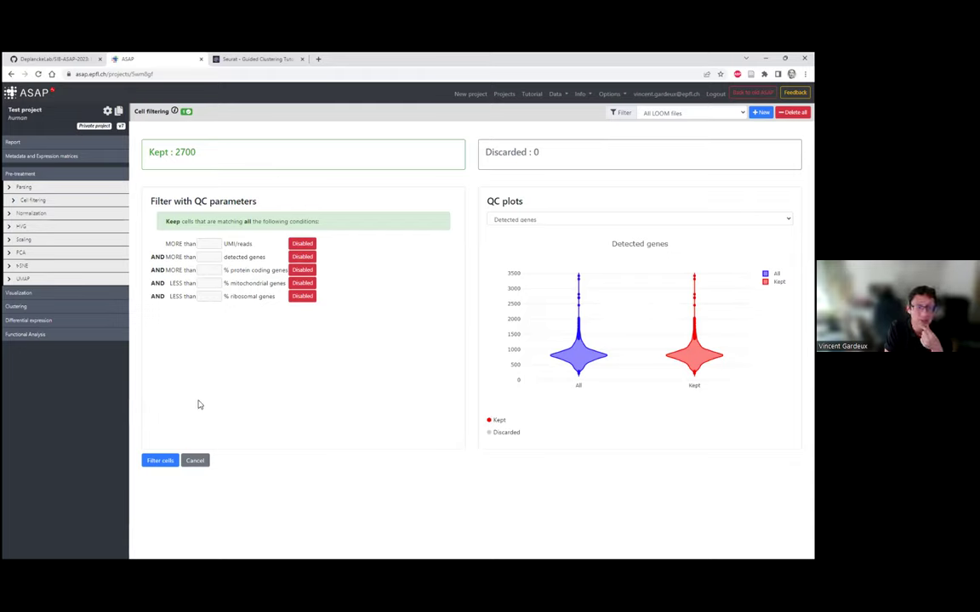
# - Cancel the current cell filtering, start a new one with the default thresholds and check the number of kept cells
pyautogui.click(195, 460)
pyautogui.click(761, 112)
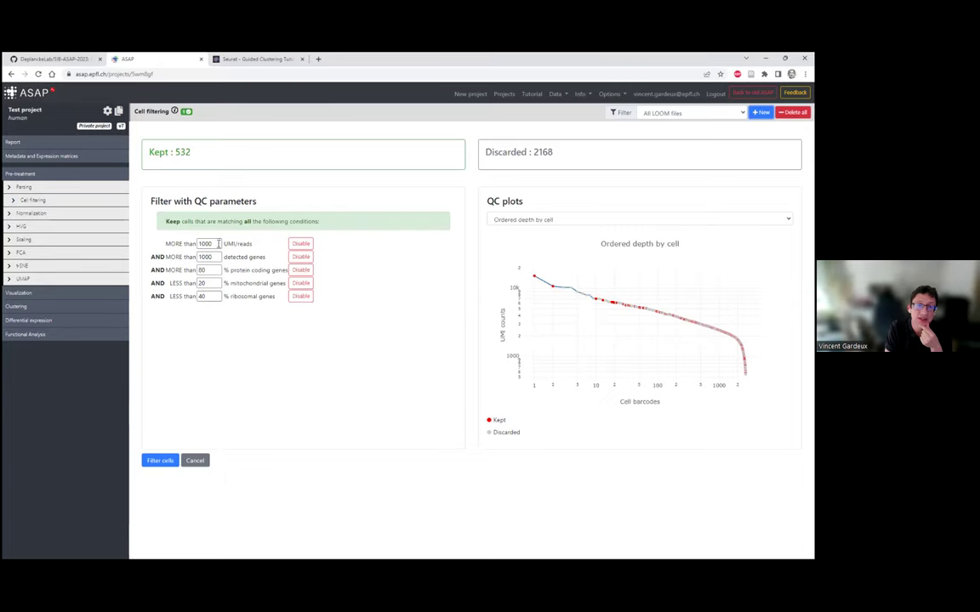
pyautogui.click(200, 244)
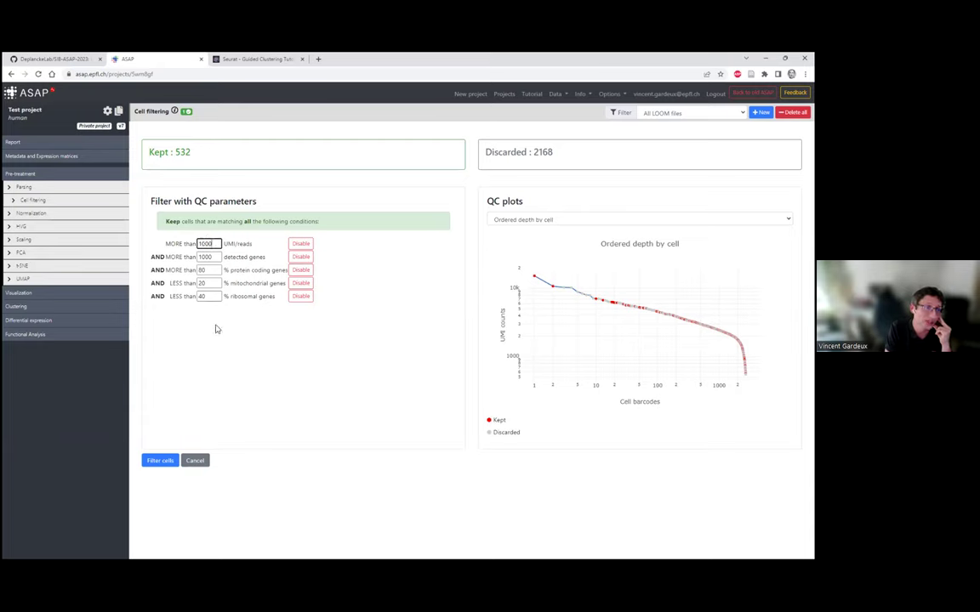
pyautogui.moveTo(204, 156); pyautogui.dragTo(170, 152)
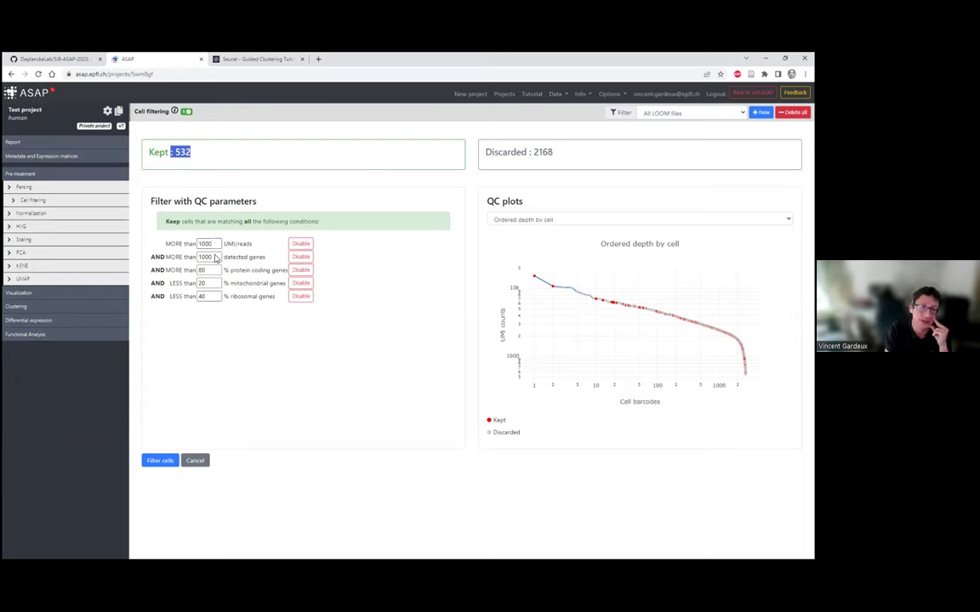
# - Disable the UMI/reads, protein coding and ribosomal conditions, require more than 200 detected genes and less than 5% mitochondrial genes, and check the discarded cell count
pyautogui.click(300, 244)
pyautogui.click(300, 269)
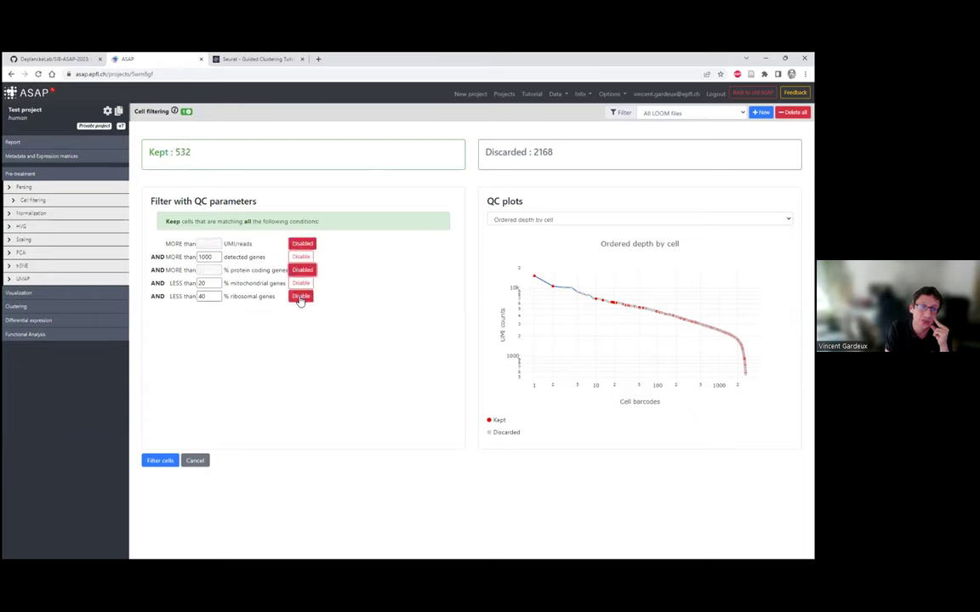
pyautogui.click(300, 296)
pyautogui.write('5')
pyautogui.doubleClick(204, 256)
pyautogui.write('200')
pyautogui.click(252, 326)
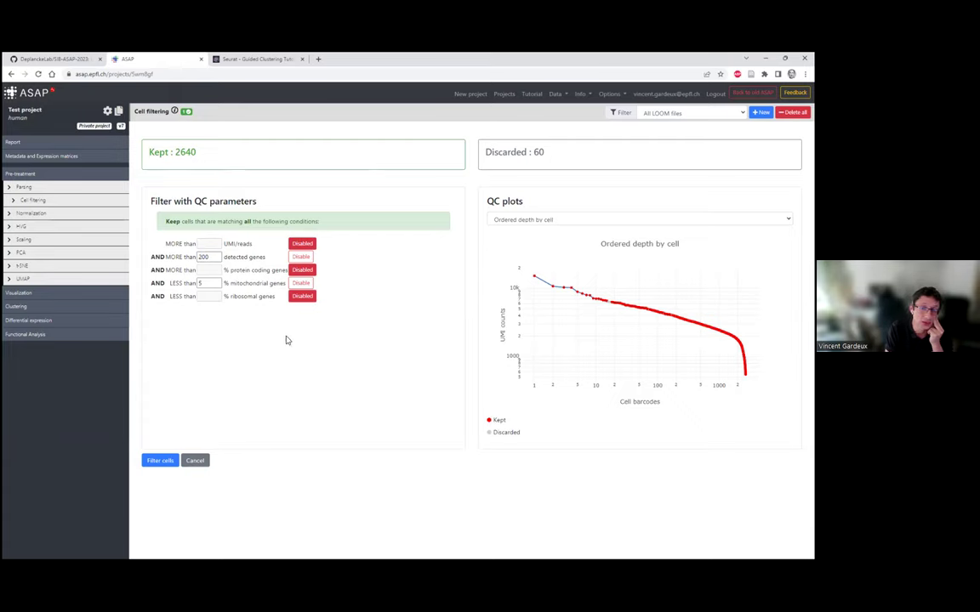
pyautogui.moveTo(549, 153); pyautogui.dragTo(533, 151)
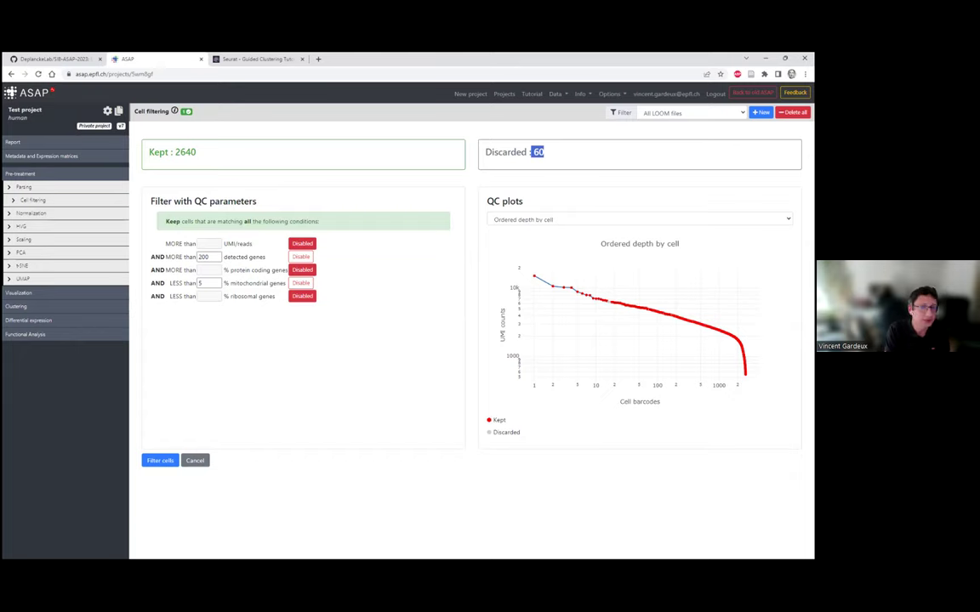
# - Return to the list of cell filtering runs and examine the QC plots run's parameters and output summary
pyautogui.click(34, 201)
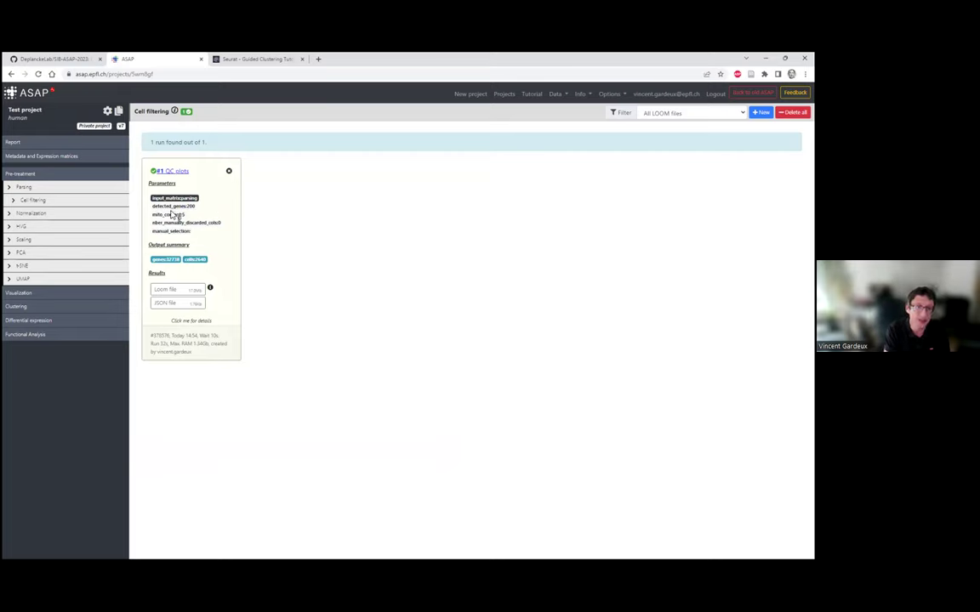
pyautogui.tripleClick(183, 260)
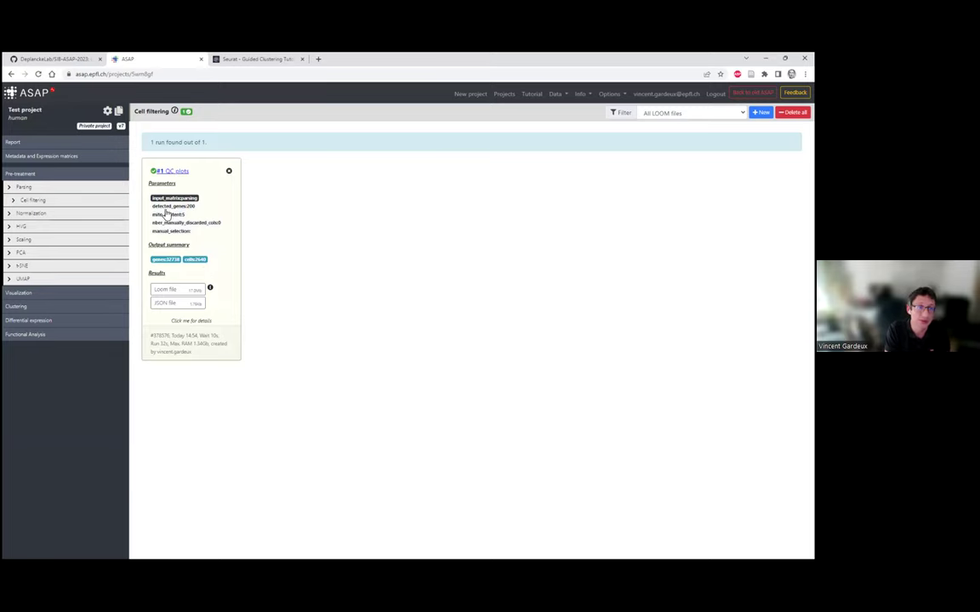
# - Start a new normalization with the LogNormalize [Seurat] method and open the selection of its input matrix
pyautogui.click(39, 216)
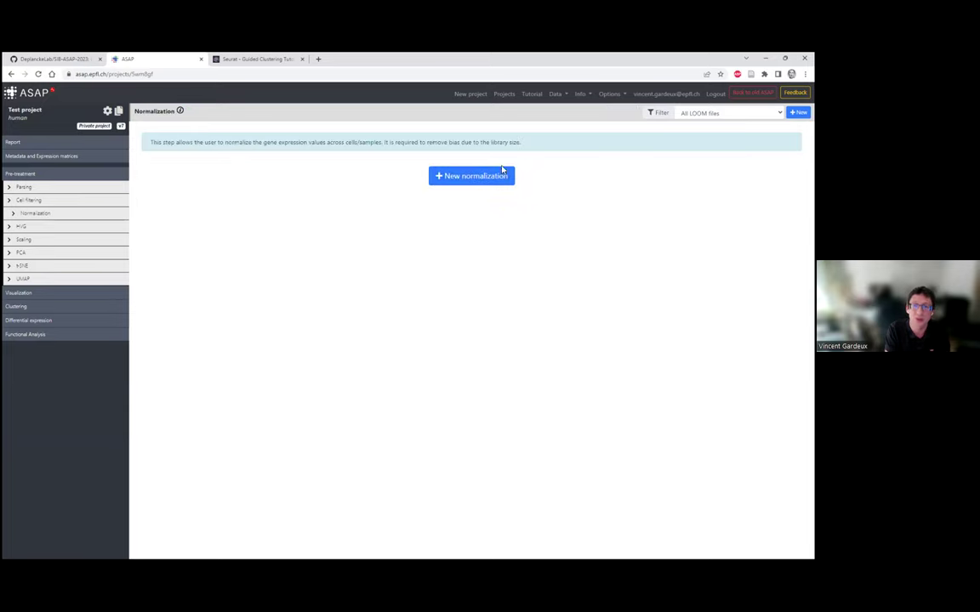
pyautogui.click(456, 178)
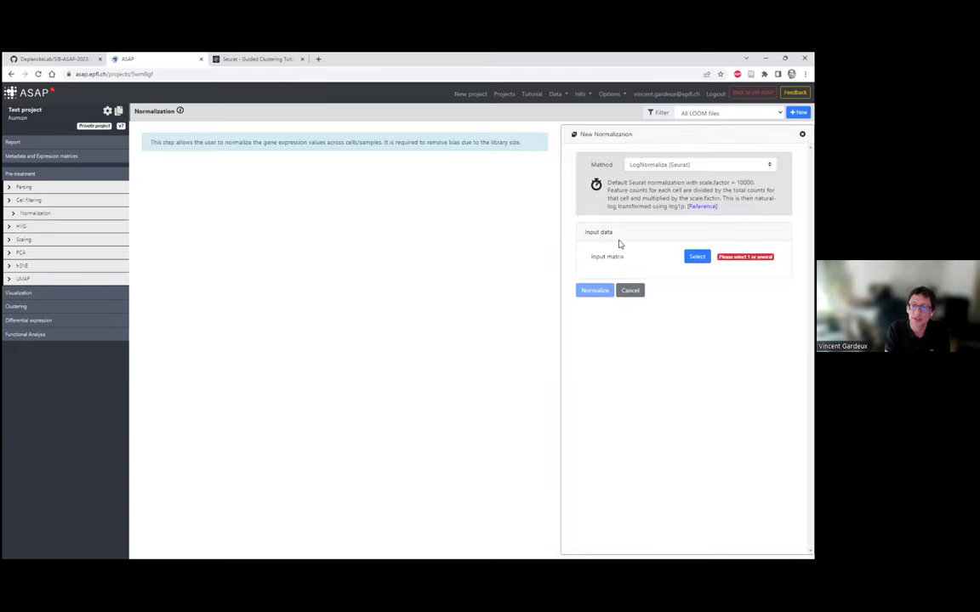
pyautogui.tripleClick(588, 229)
pyautogui.click(637, 257)
pyautogui.click(696, 256)
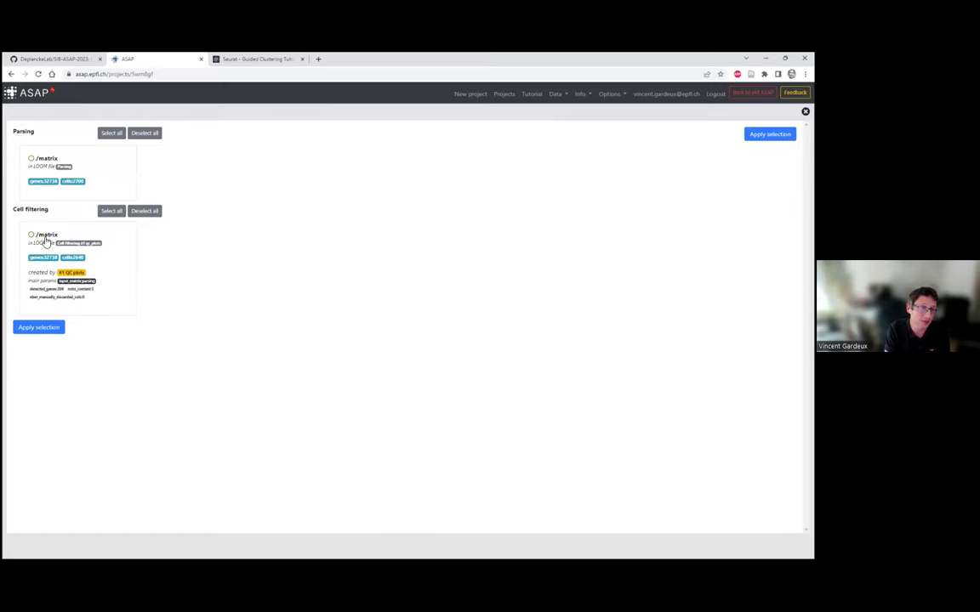
# - Select only the cell filtering matrix as input, leaving the parsing matrix out, and run the normalization
pyautogui.click(42, 170)
pyautogui.moveTo(14, 130); pyautogui.dragTo(33, 131)
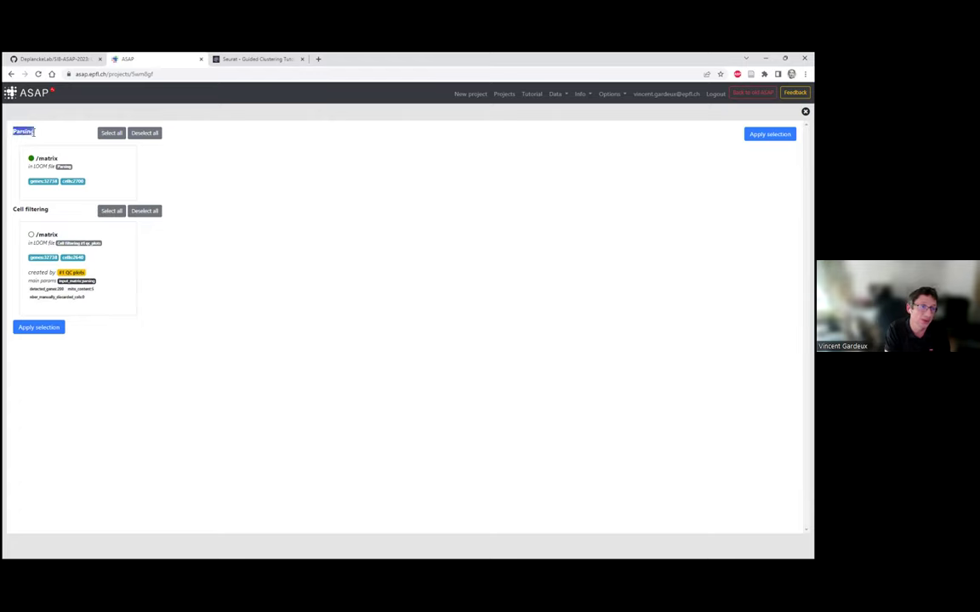
pyautogui.click(85, 183)
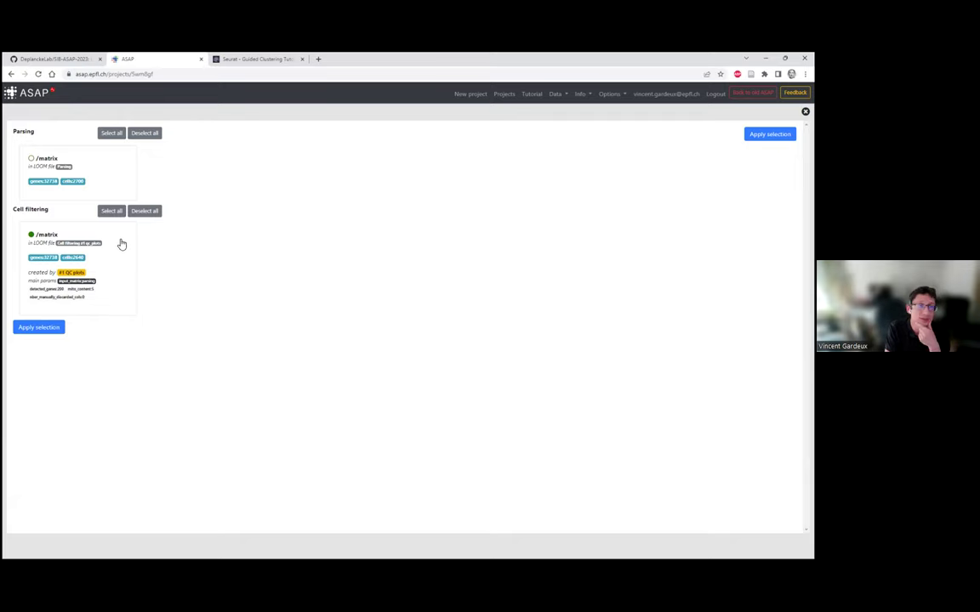
pyautogui.click(76, 162)
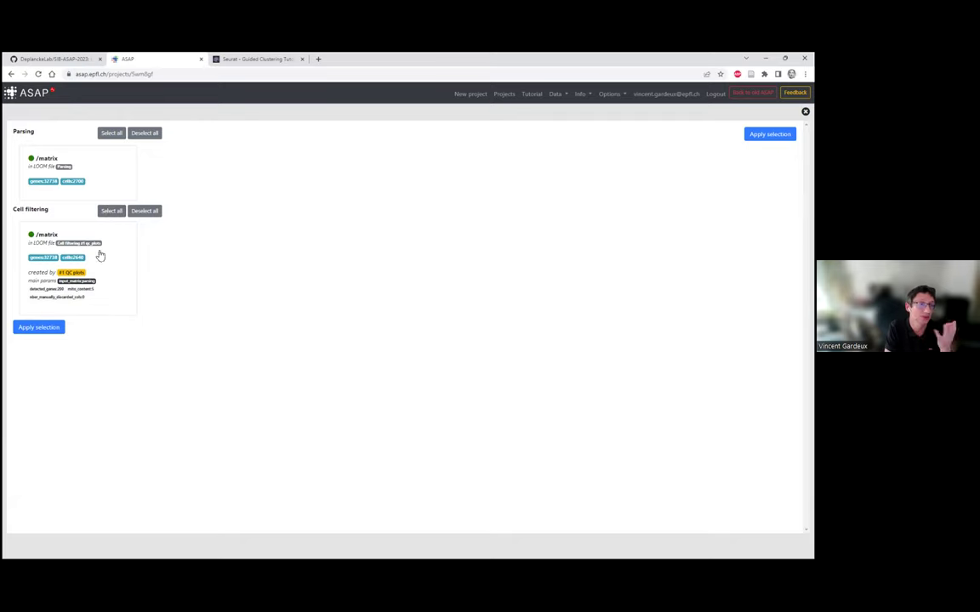
pyautogui.click(102, 182)
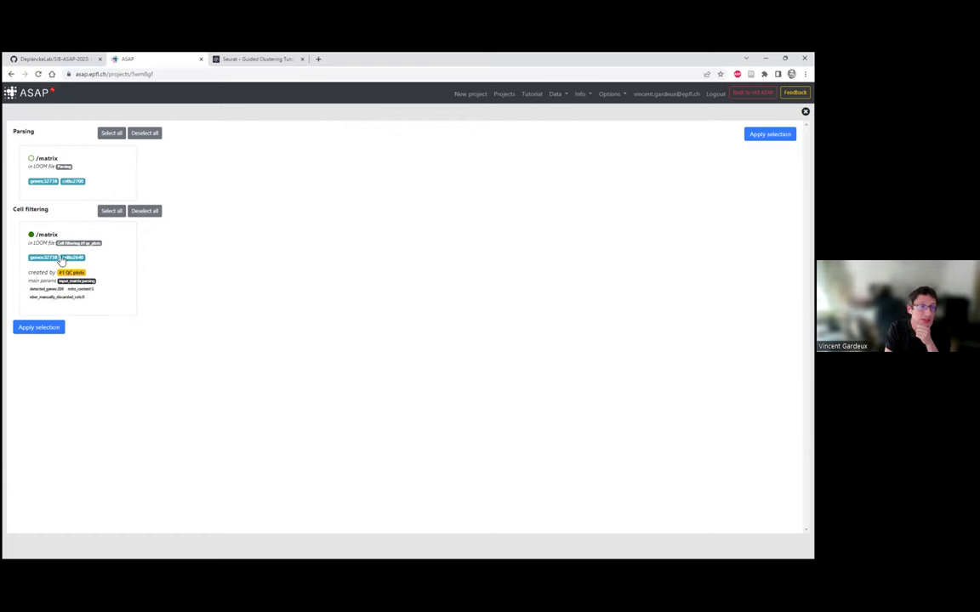
pyautogui.click(43, 330)
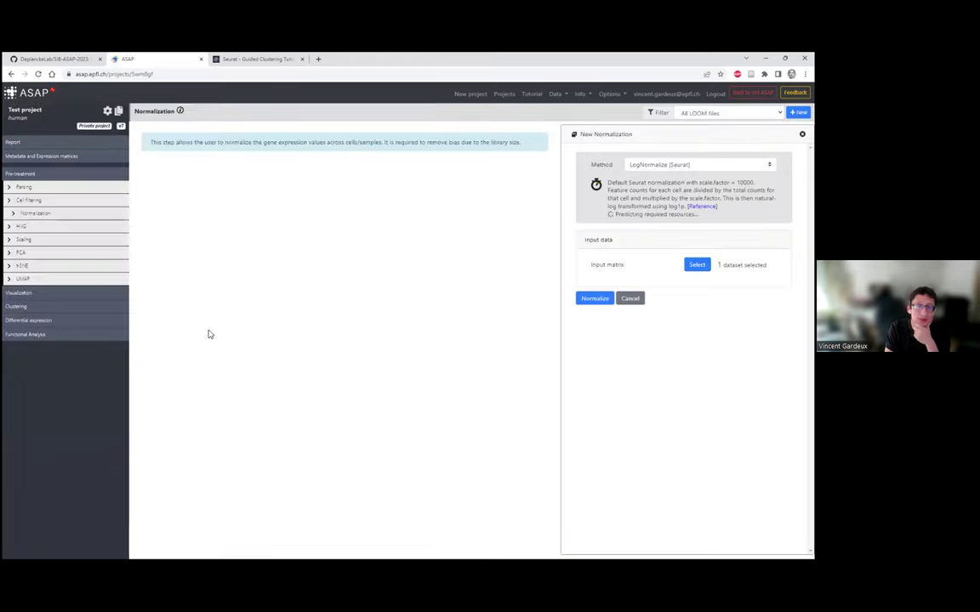
pyautogui.click(596, 299)
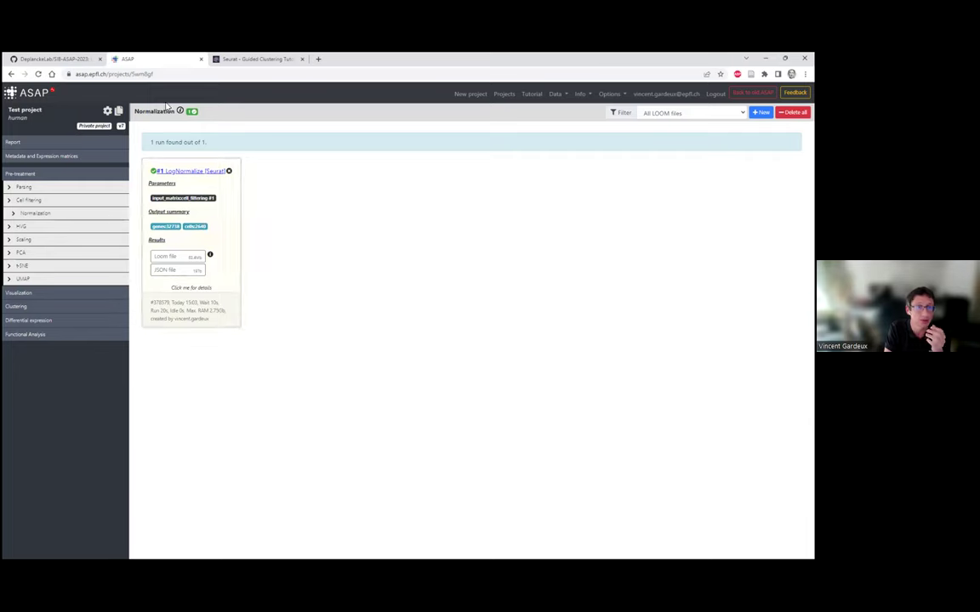
# - Switch to the Seurat tutorial and review its LogNormalize command and the section on highly variable features
pyautogui.click(251, 59)
pyautogui.scroll(-3, 326, 286)
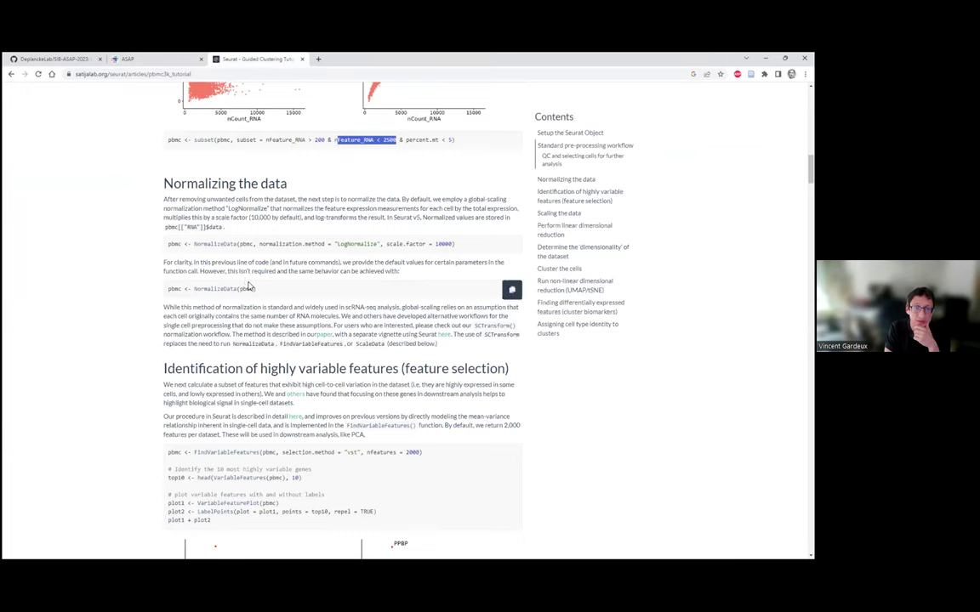
pyautogui.moveTo(456, 244); pyautogui.dragTo(328, 244)
pyautogui.click(337, 316)
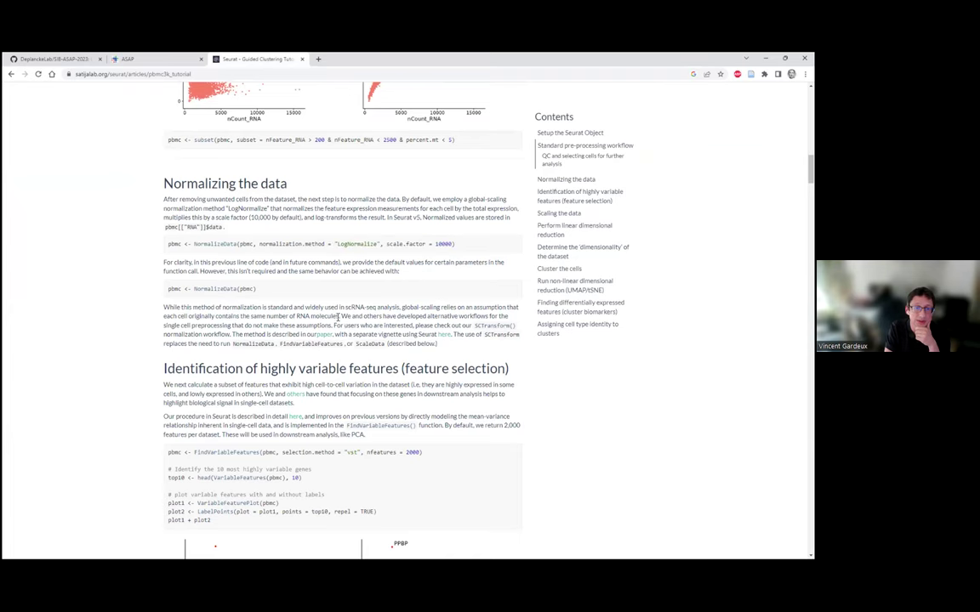
pyautogui.scroll(-4, 338, 311)
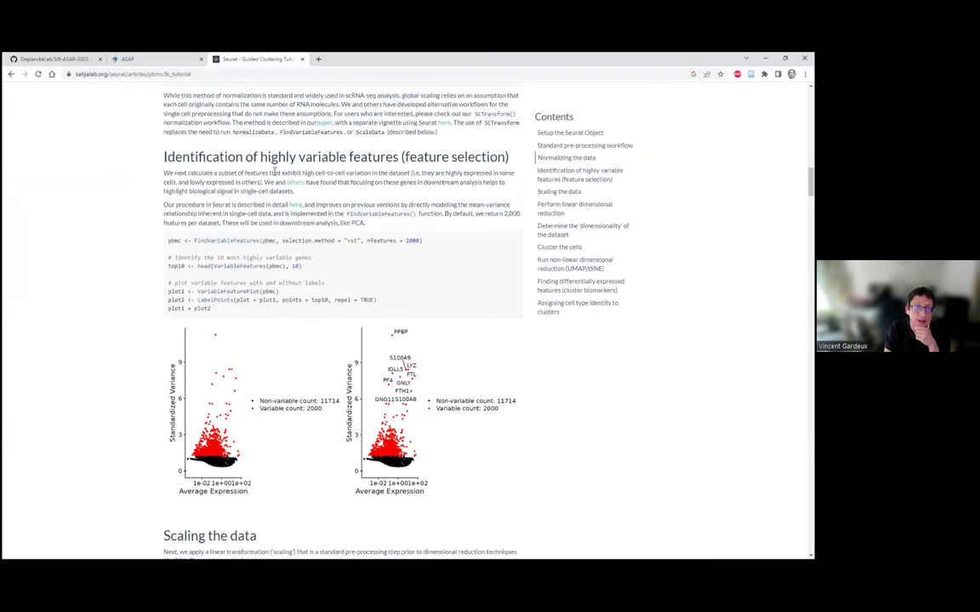
# - Back in ASAP, set up a new HVG run with the vst [Seurat] method and check the method against the Seurat tutorial
pyautogui.click(157, 59)
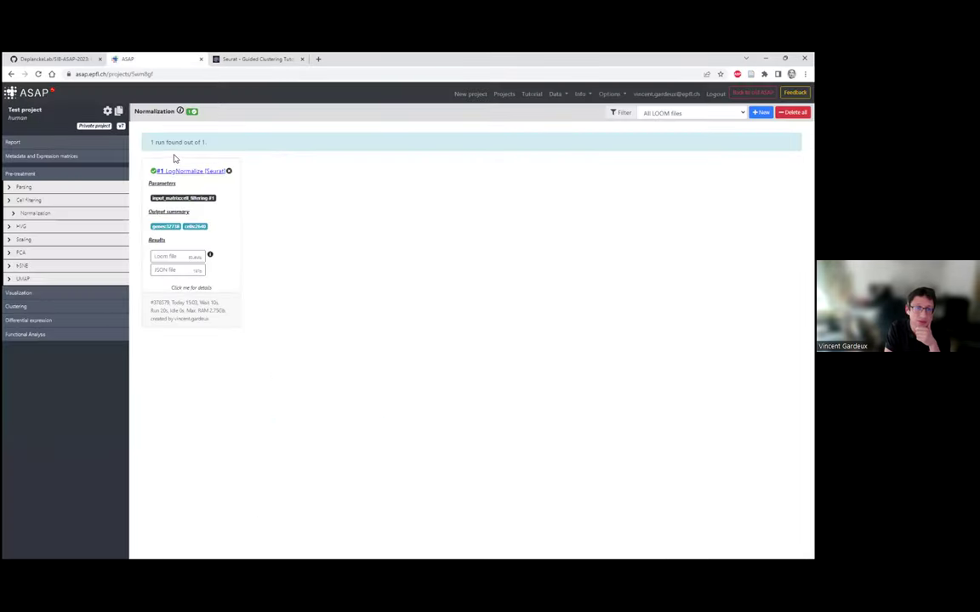
pyautogui.click(24, 226)
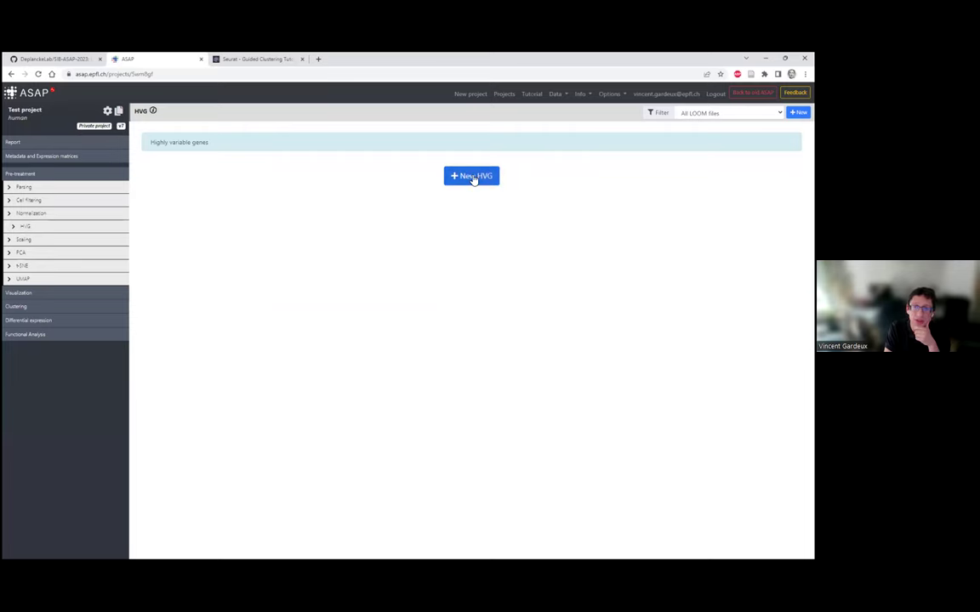
pyautogui.click(472, 178)
pyautogui.click(659, 165)
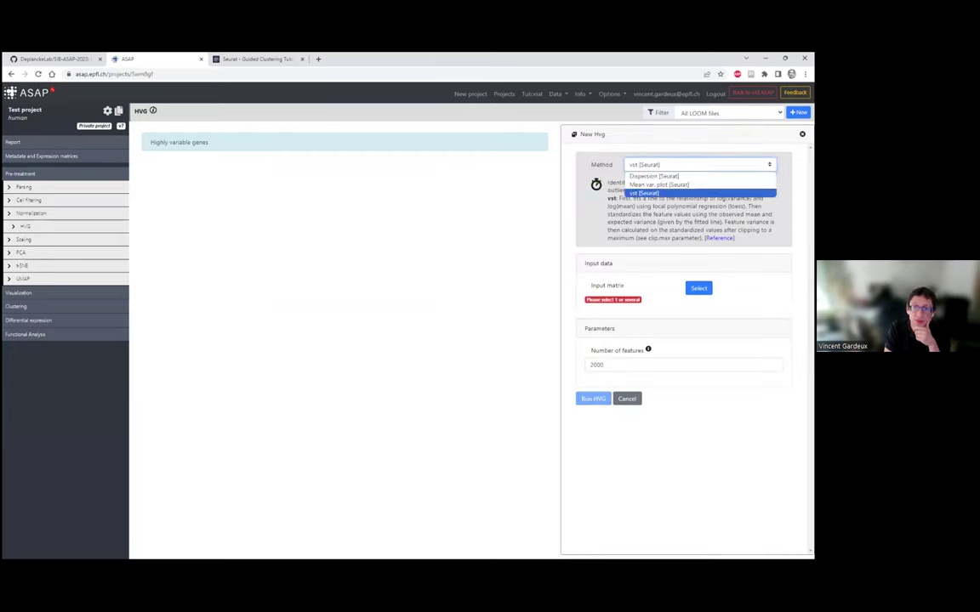
pyautogui.click(650, 193)
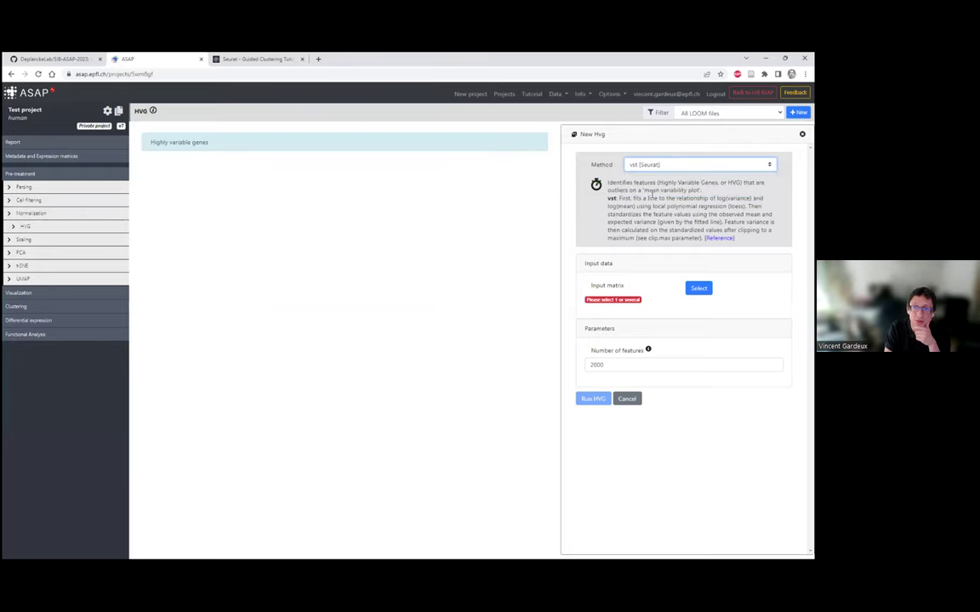
pyautogui.click(255, 59)
pyautogui.moveTo(361, 241); pyautogui.dragTo(342, 241)
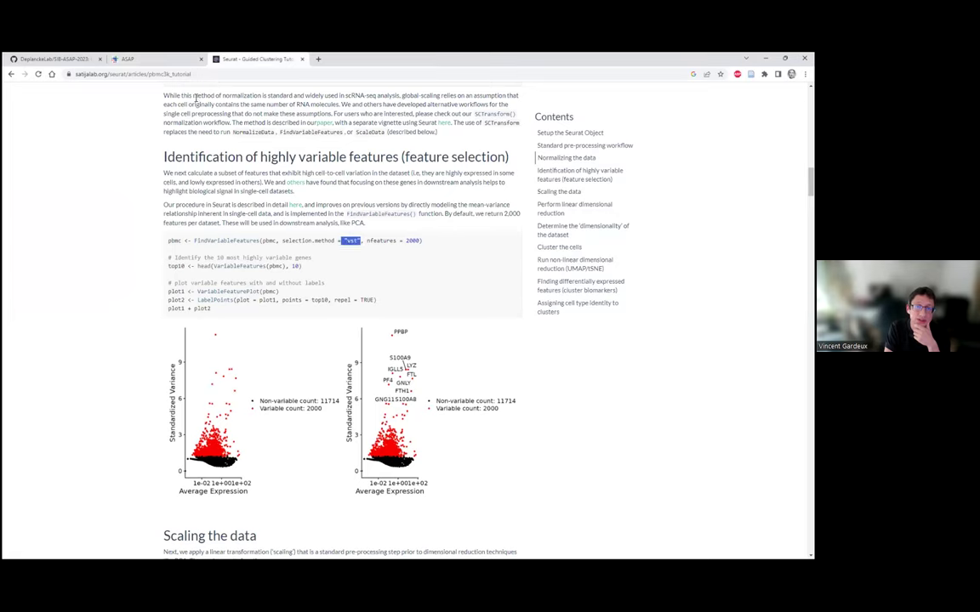
pyautogui.click(136, 59)
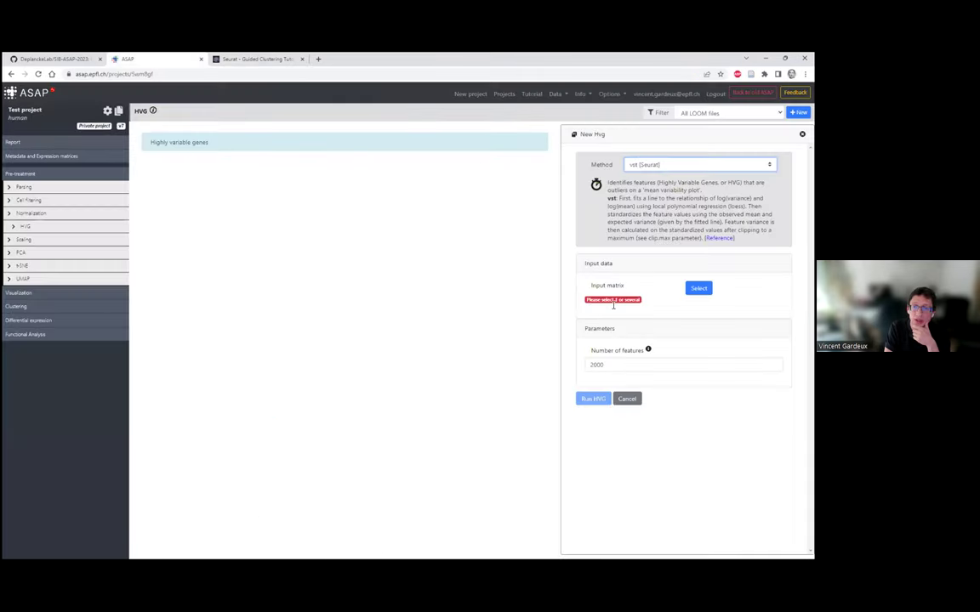
# - Choose norm_1_seurat as the input matrix and run the vst HVG detection with 2000 features
pyautogui.click(699, 288)
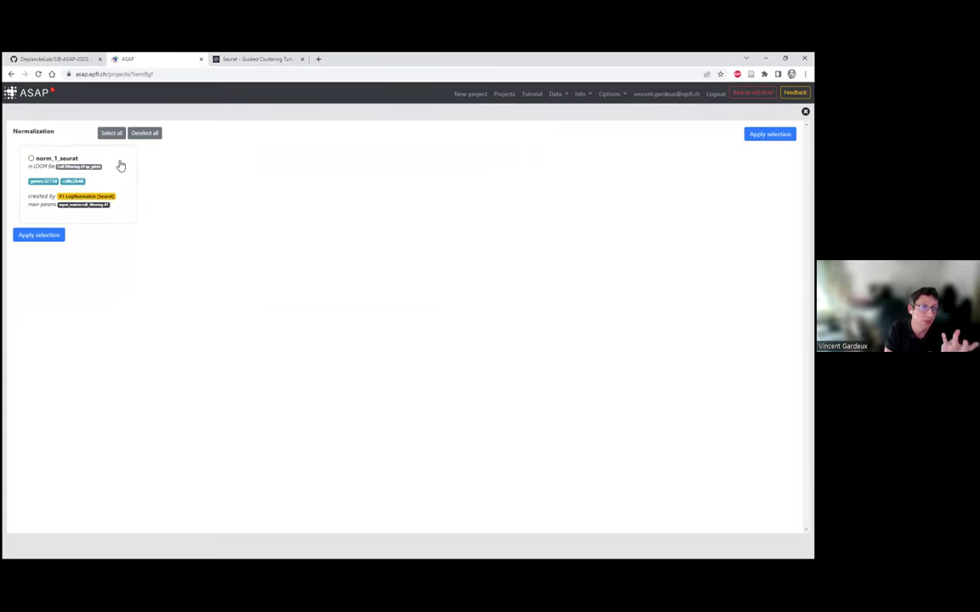
pyautogui.click(59, 195)
pyautogui.click(39, 236)
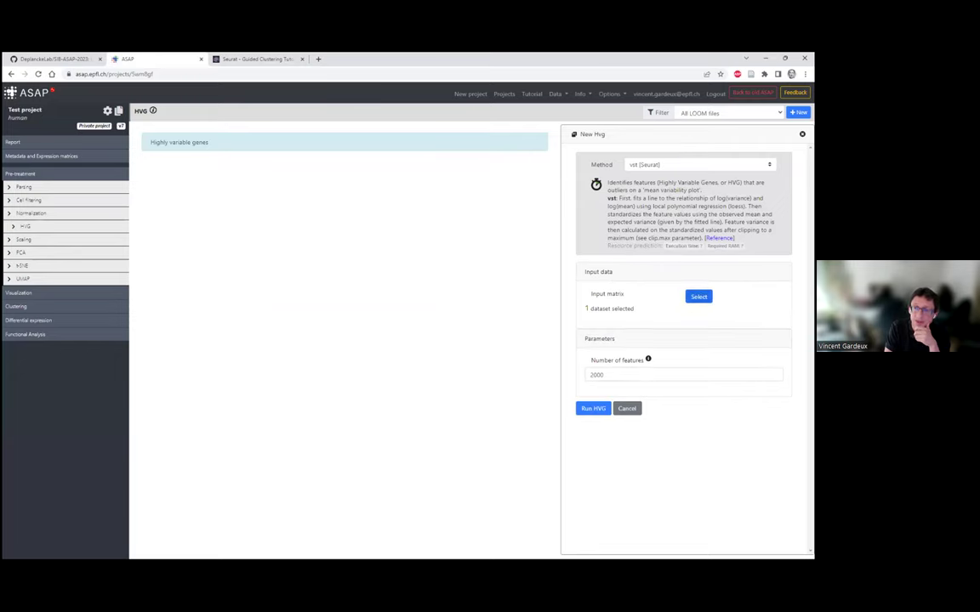
pyautogui.moveTo(625, 374); pyautogui.dragTo(584, 380)
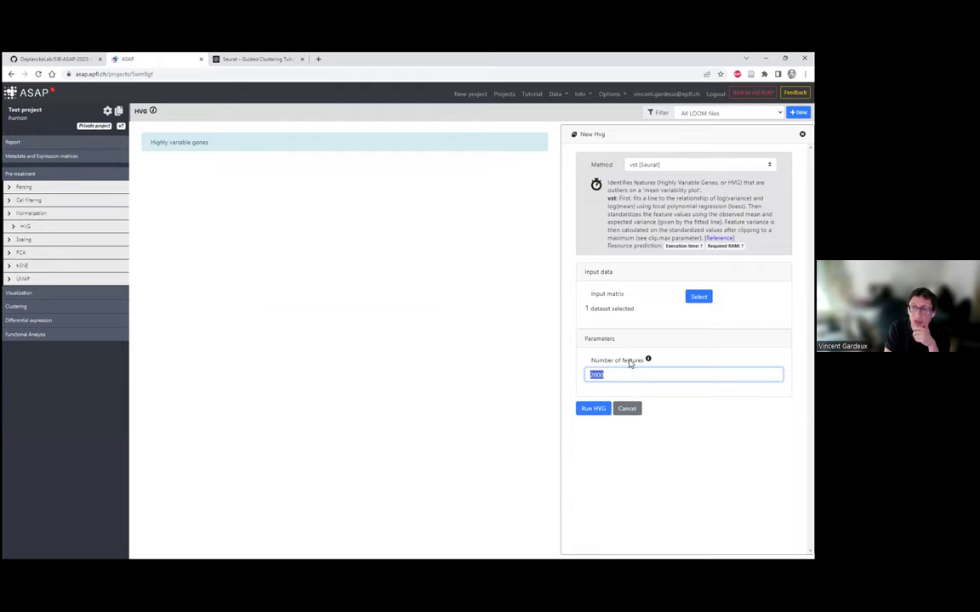
pyautogui.click(594, 410)
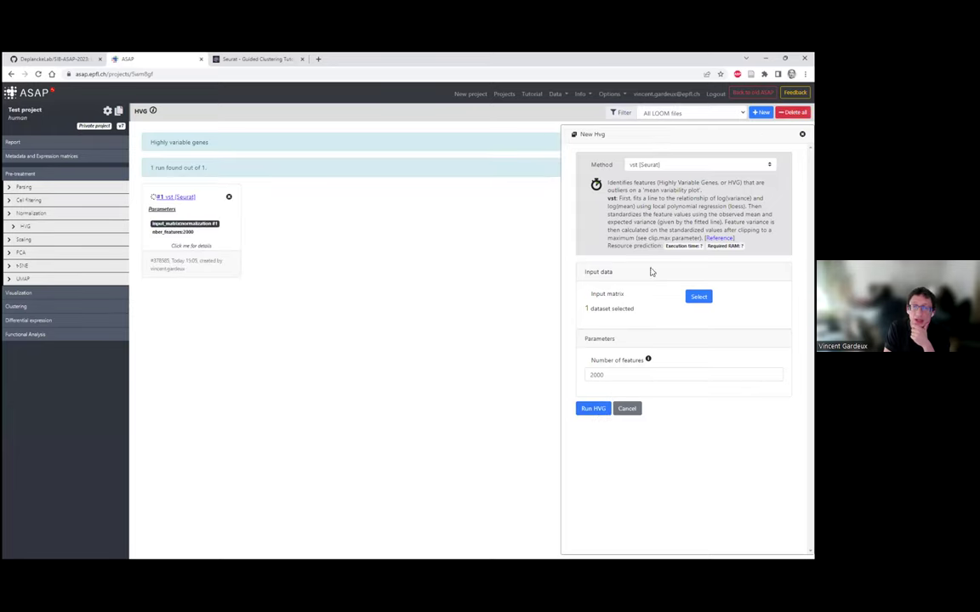
# - Run HVG detection on the same matrix with Mean var. plot [Seurat], and with Dispersion [Seurat] at 2000 features, and close the form
pyautogui.click(652, 164)
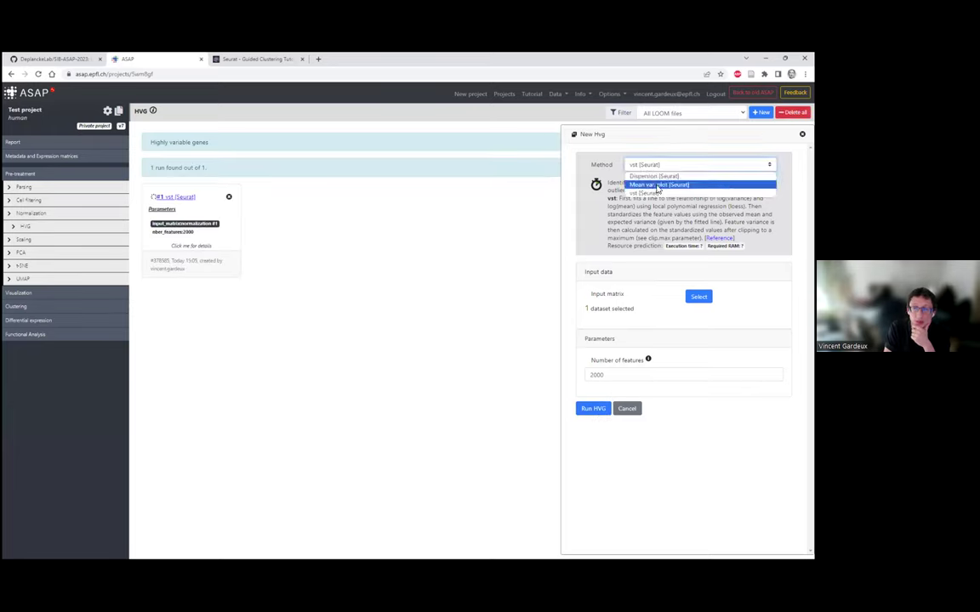
pyautogui.click(658, 186)
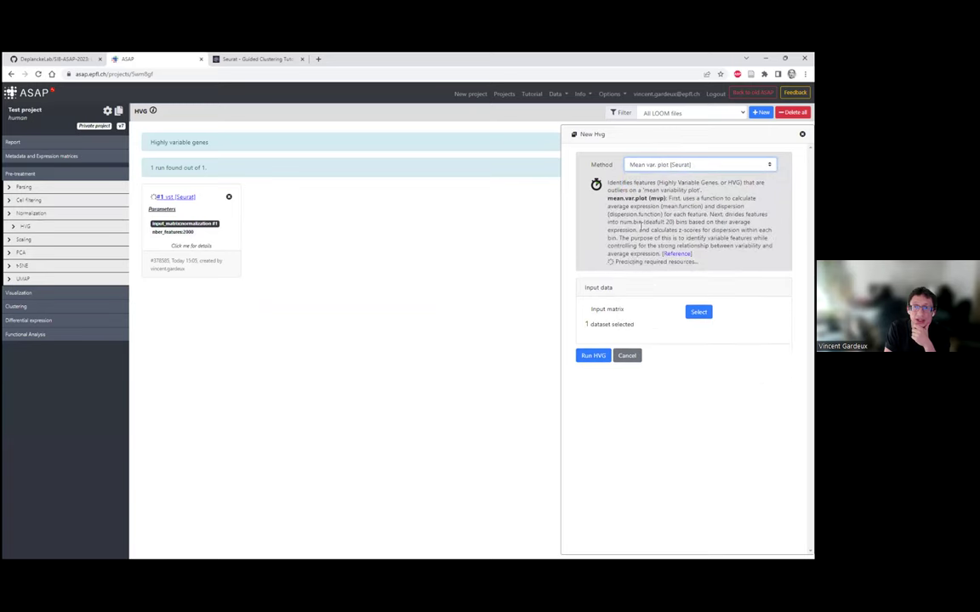
pyautogui.click(594, 355)
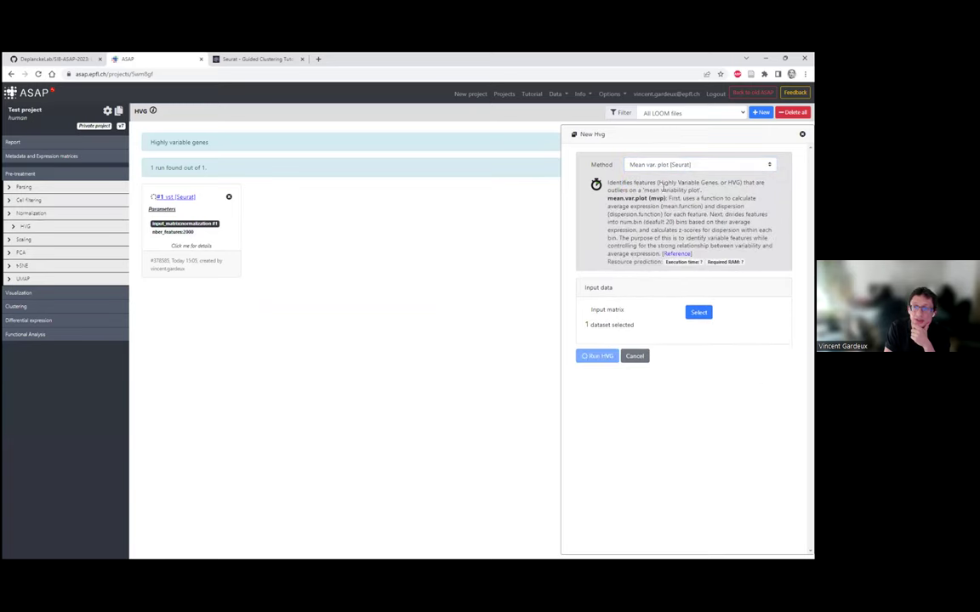
pyautogui.click(672, 164)
pyautogui.click(653, 175)
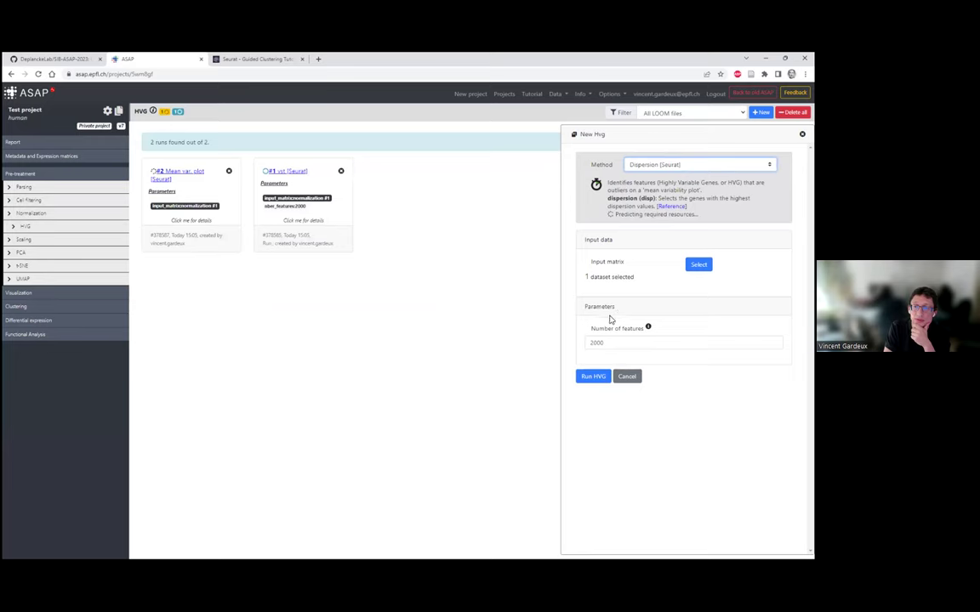
pyautogui.click(594, 377)
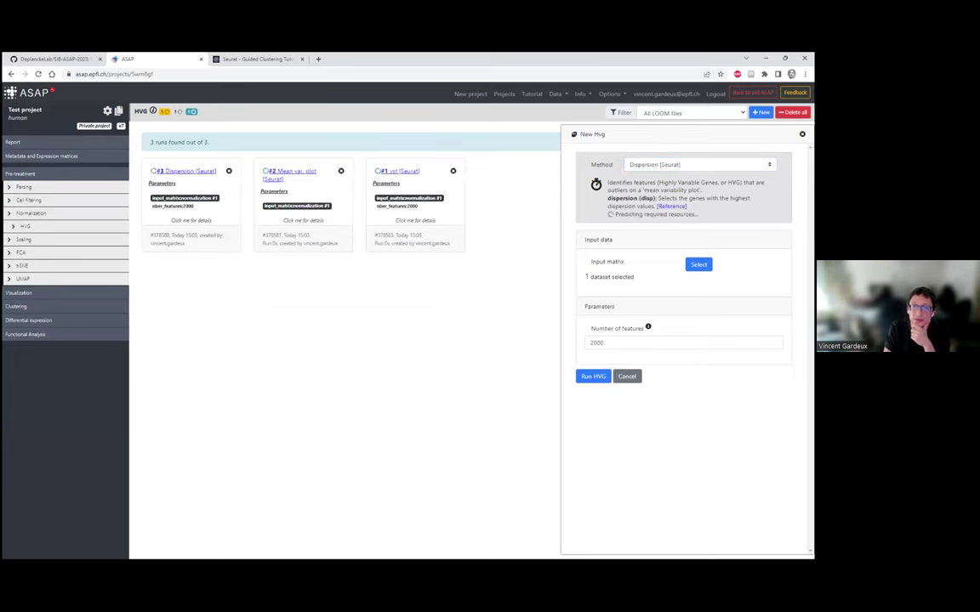
pyautogui.click(536, 166)
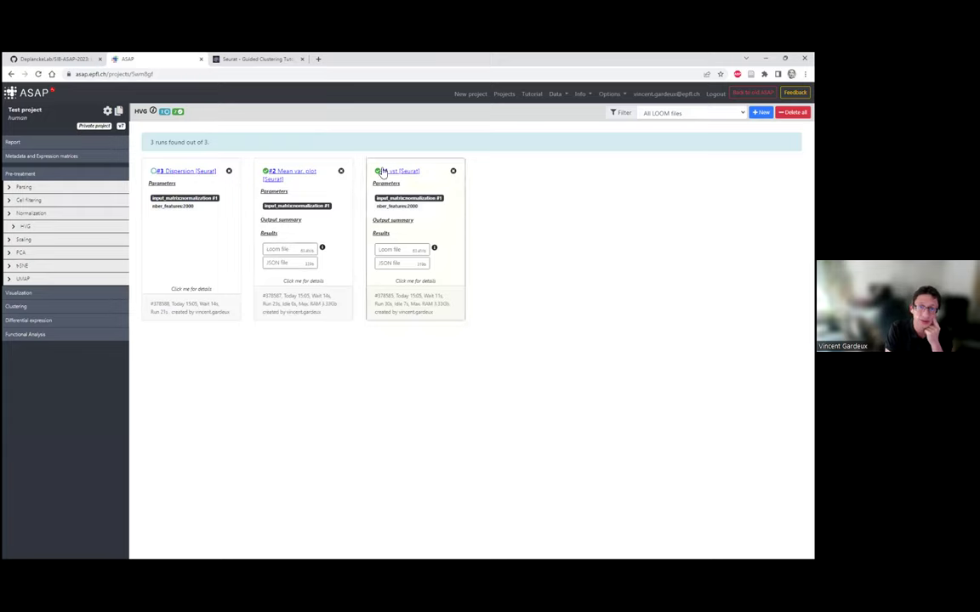
# - Open the vst run's results and compare its variance plot with the variable feature plot in the Seurat tutorial
pyautogui.click(239, 58)
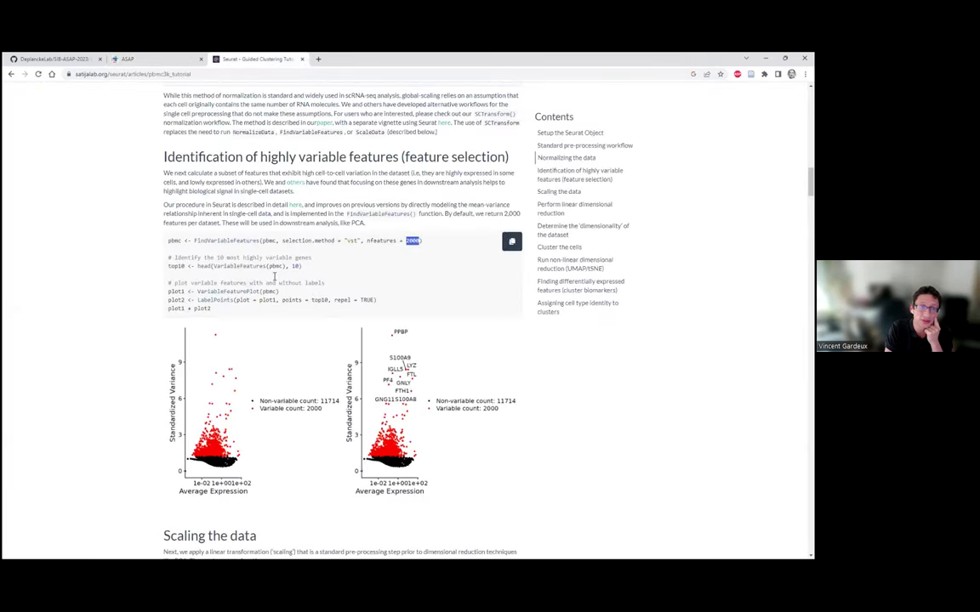
pyautogui.click(160, 58)
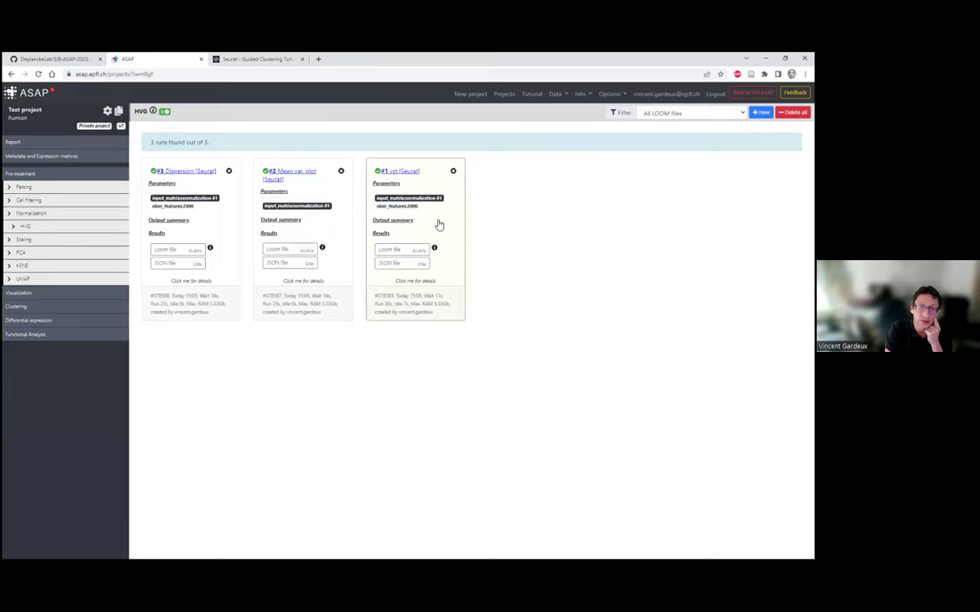
pyautogui.click(439, 224)
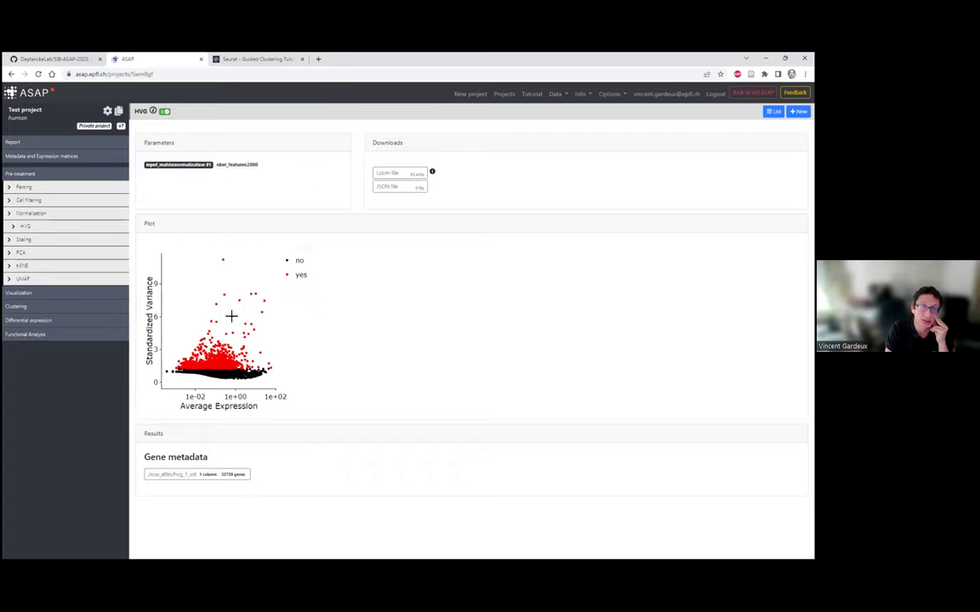
pyautogui.click(270, 59)
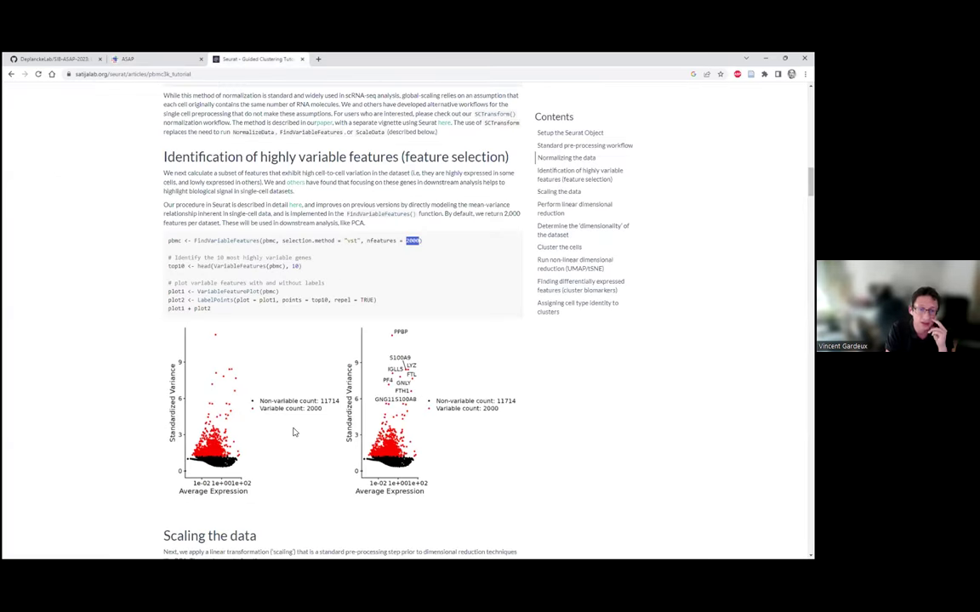
pyautogui.click(128, 59)
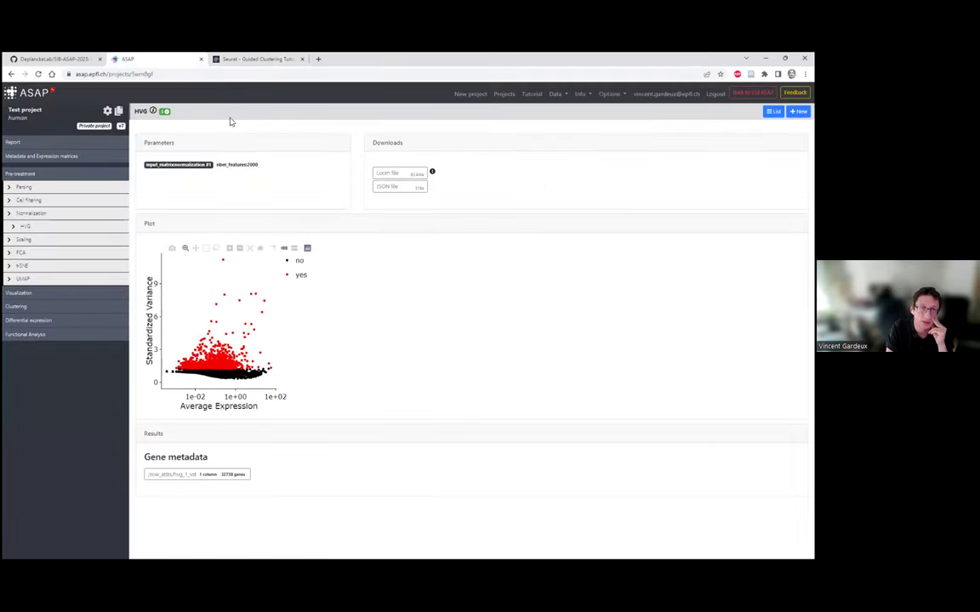
# - Recheck the vst plot against the Seurat tutorial, and view the plots of the Dispersion [Seurat] and Mean var. plot [Seurat] runs
pyautogui.click(232, 59)
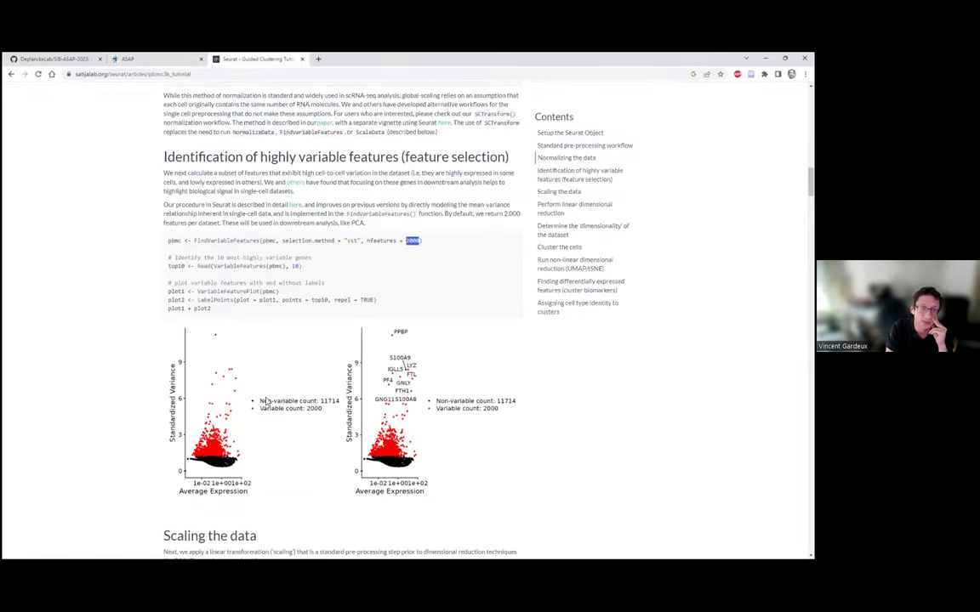
pyautogui.click(151, 57)
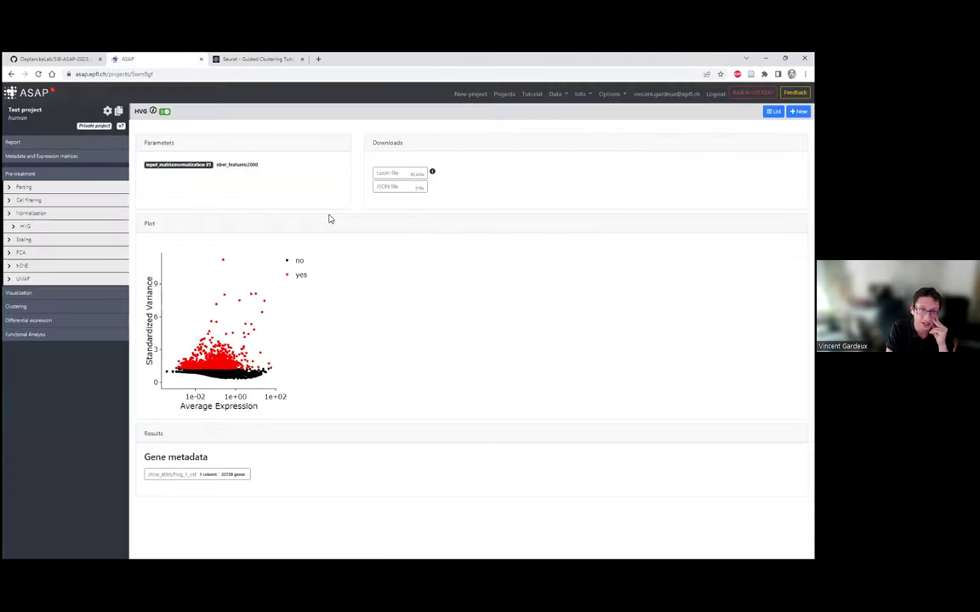
pyautogui.click(46, 226)
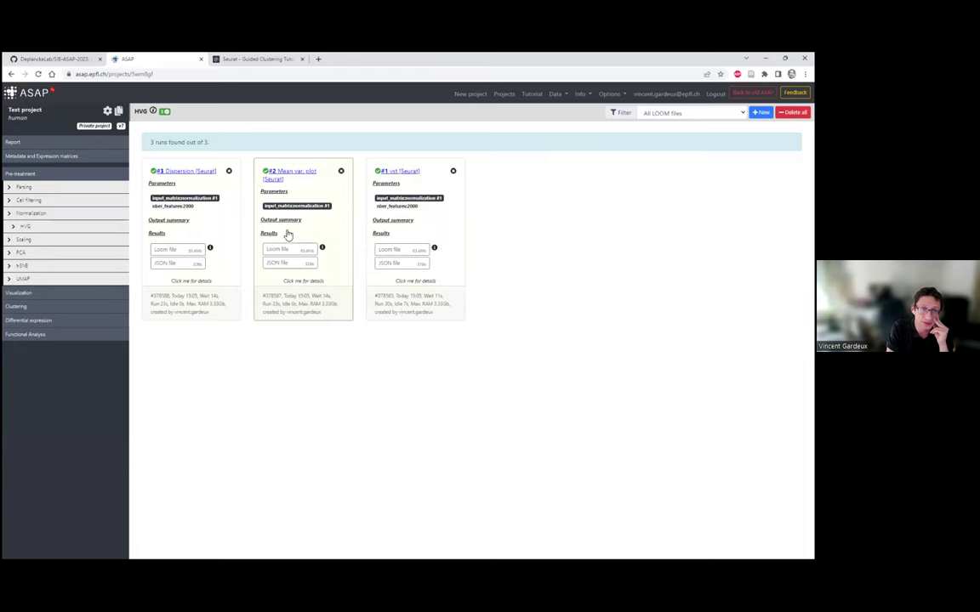
pyautogui.click(227, 231)
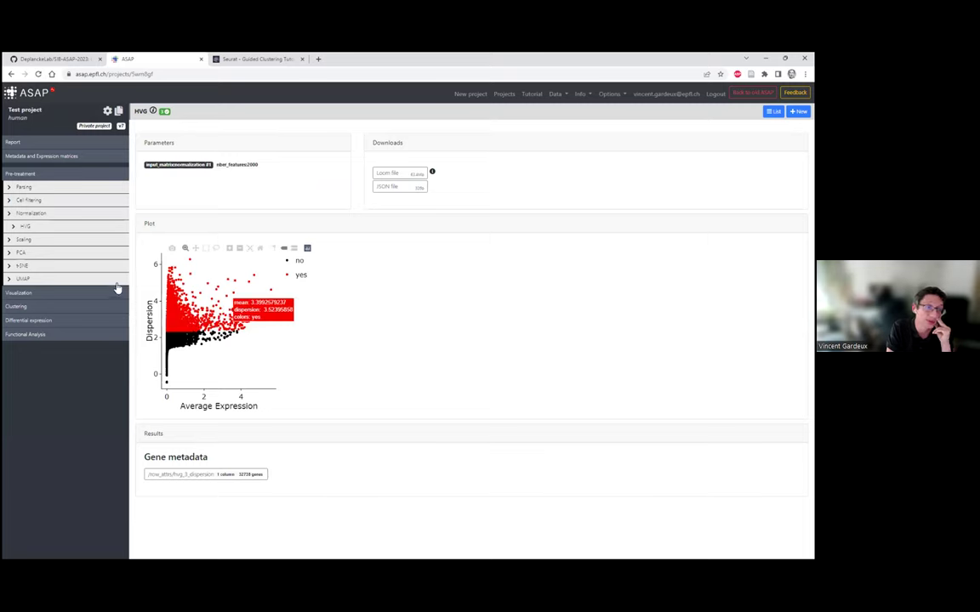
pyautogui.click(34, 228)
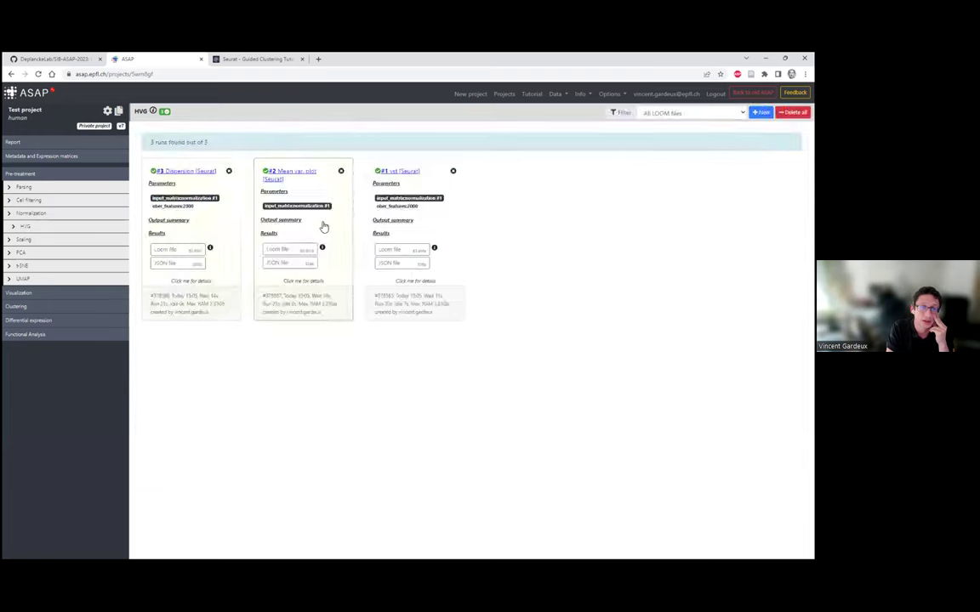
pyautogui.click(311, 247)
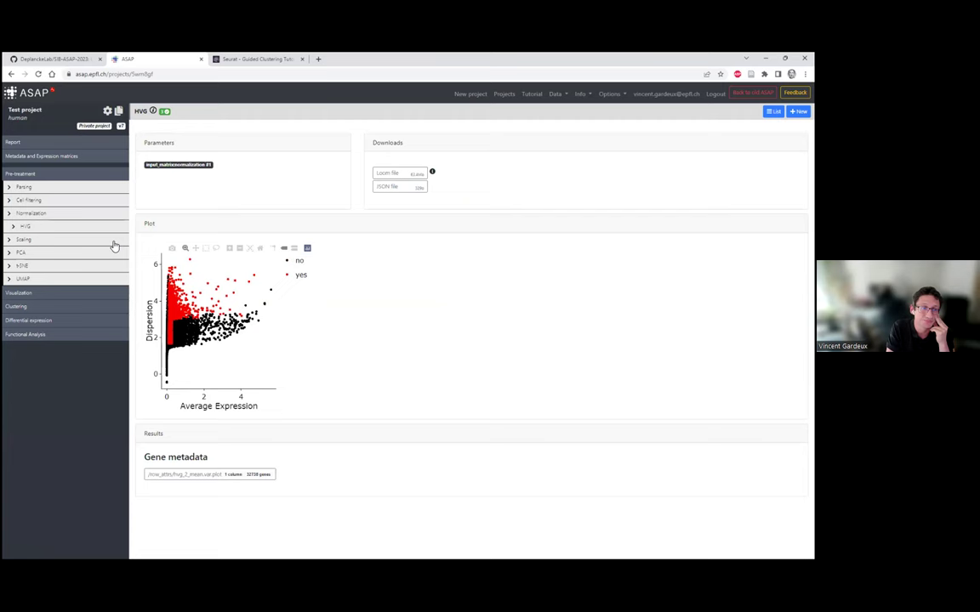
pyautogui.click(31, 225)
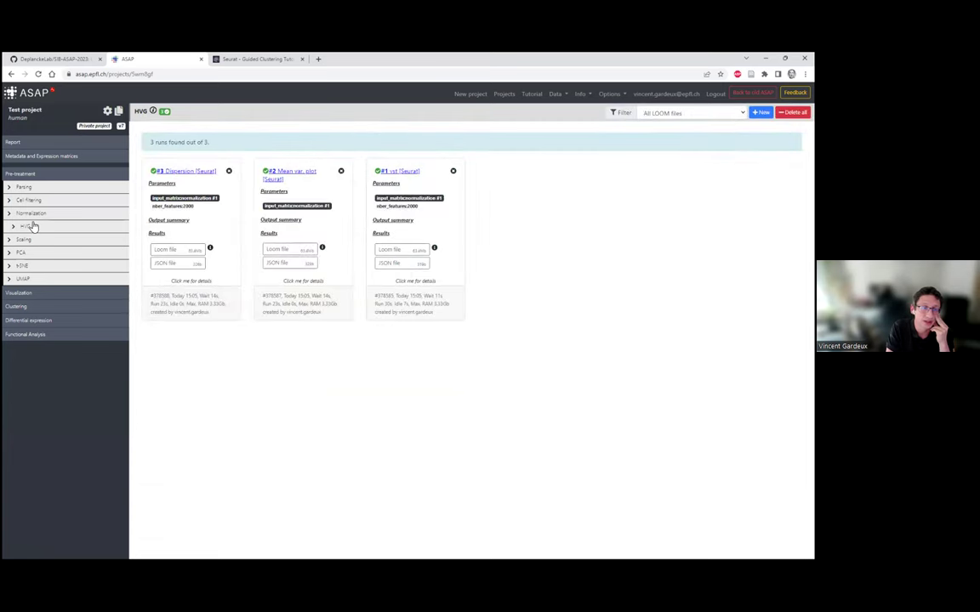
# - Read the "Scaling the data" section of the Seurat tutorial
pyautogui.click(238, 59)
pyautogui.scroll(-5, 251, 373)
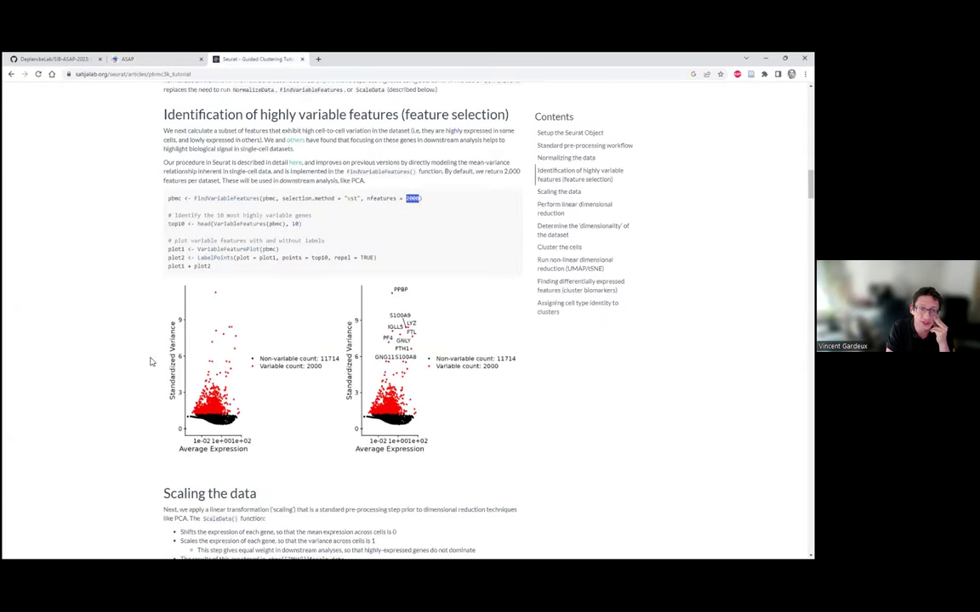
pyautogui.scroll(-1, 264, 323)
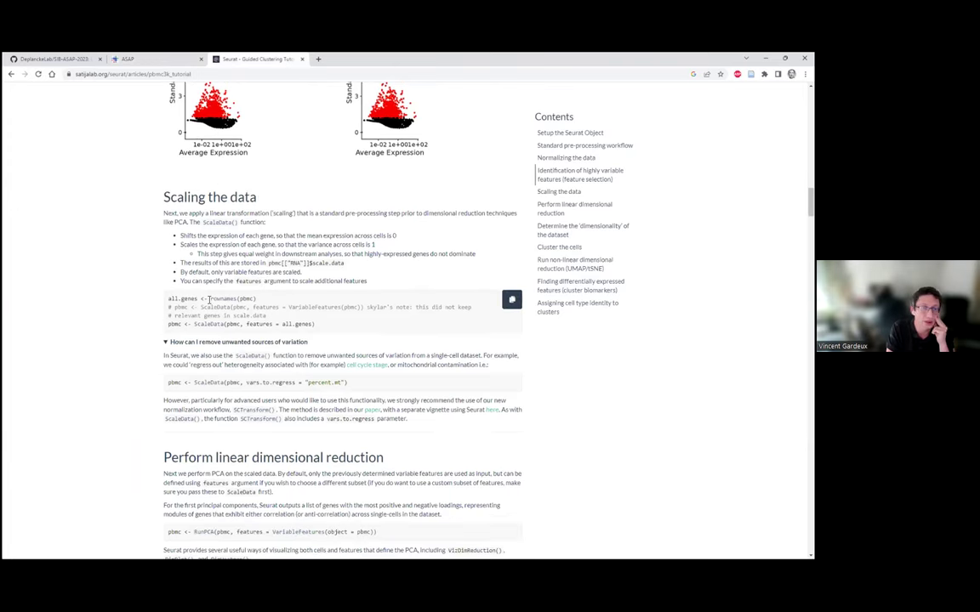
# - Back in ASAP, run Scaling [Seurat] on the norm_1_seurat matrix without any covariates to regress out
pyautogui.click(157, 59)
pyautogui.click(23, 243)
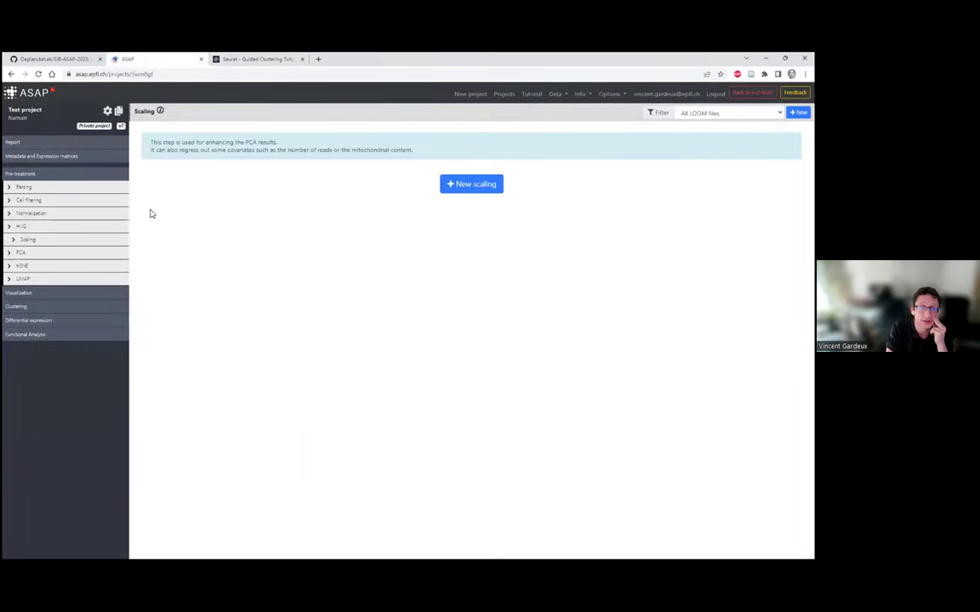
pyautogui.click(474, 187)
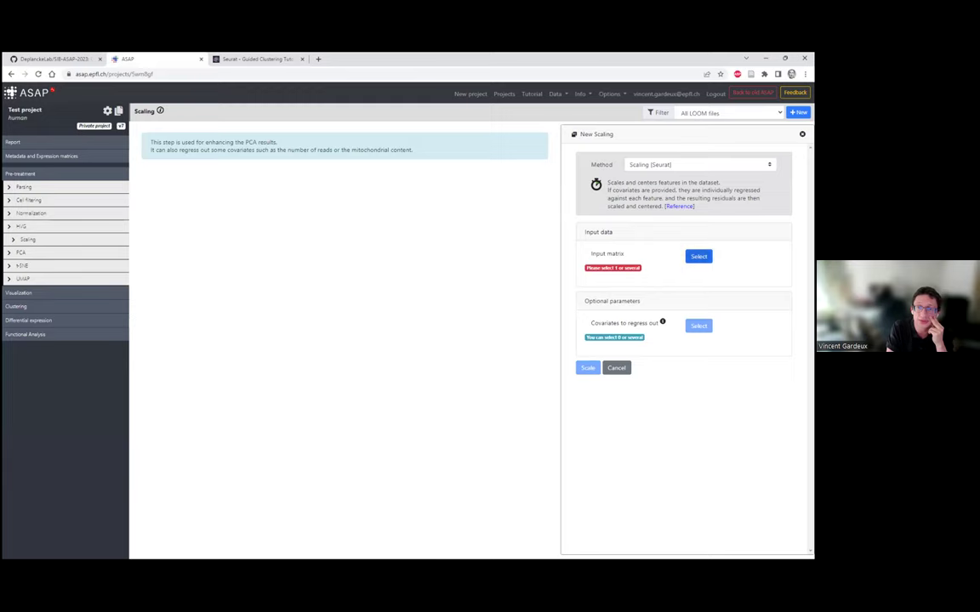
pyautogui.click(699, 256)
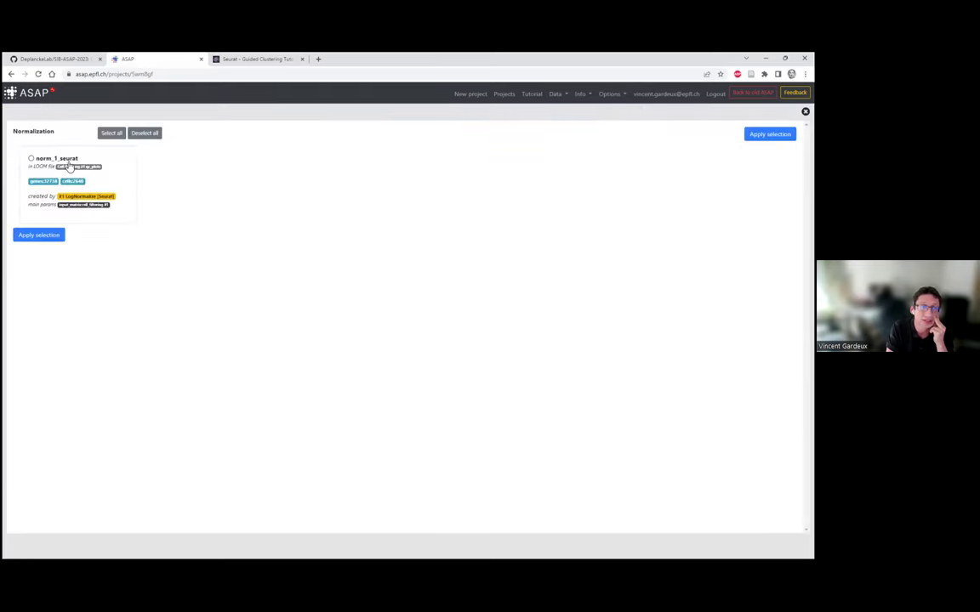
pyautogui.click(106, 174)
pyautogui.click(49, 235)
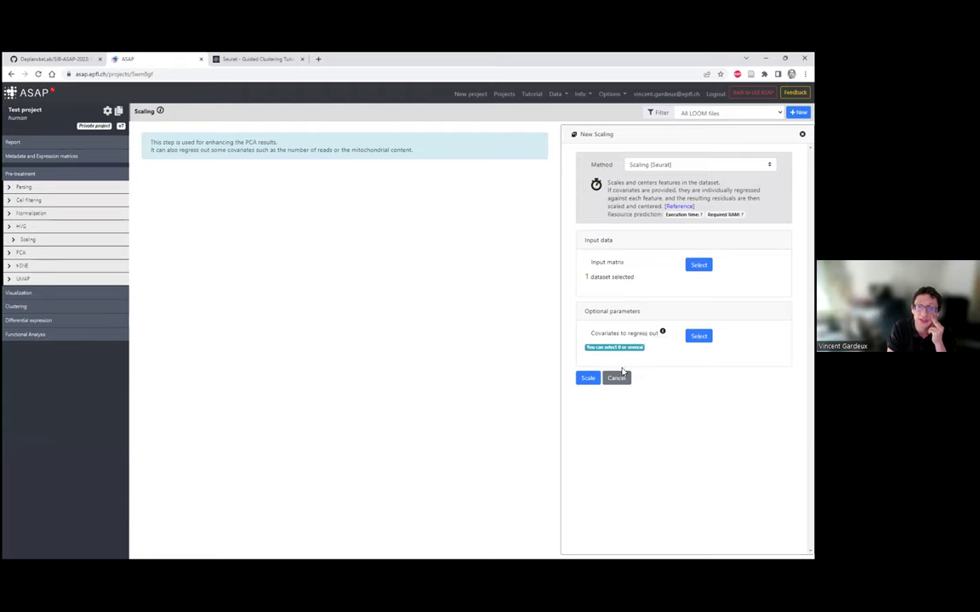
pyautogui.moveTo(602, 338); pyautogui.dragTo(660, 338)
pyautogui.click(587, 380)
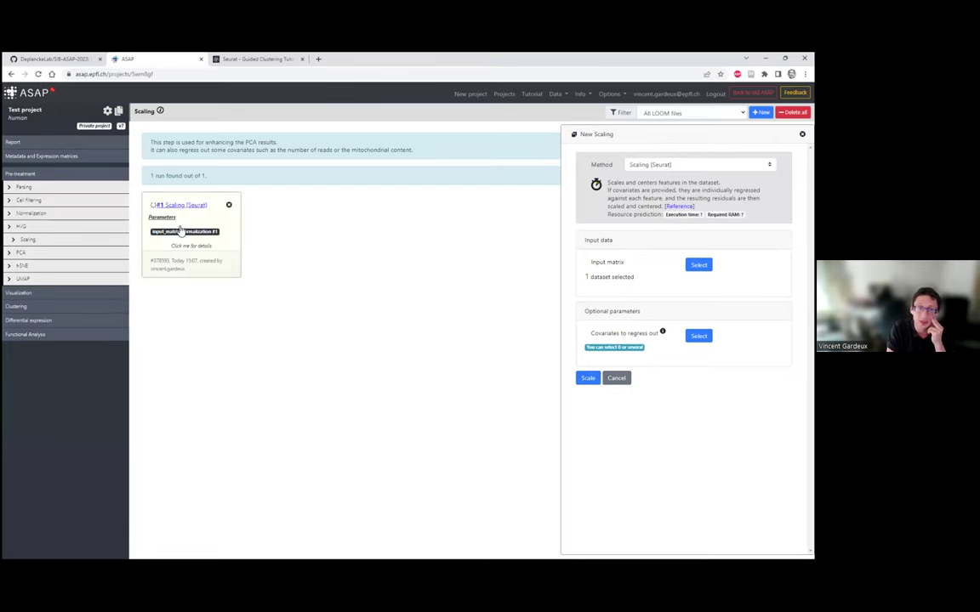
# - Examine the tutorial's vars.to.regress = "percent.mt" option for removing unwanted variation, and inspect the matching covariate selection in ASAP's scaling form
pyautogui.click(234, 56)
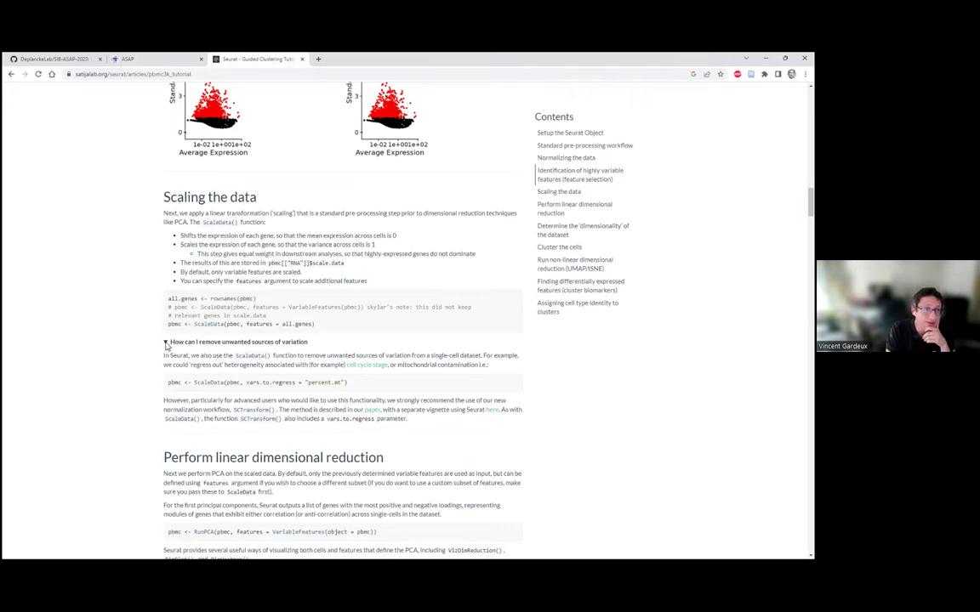
pyautogui.click(167, 344)
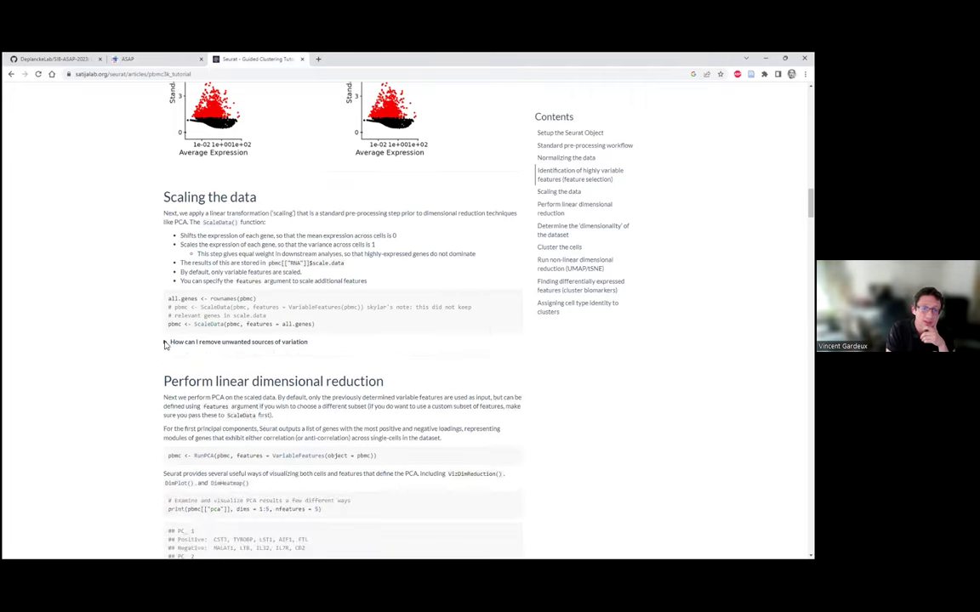
pyautogui.click(168, 342)
pyautogui.moveTo(346, 383); pyautogui.dragTo(246, 383)
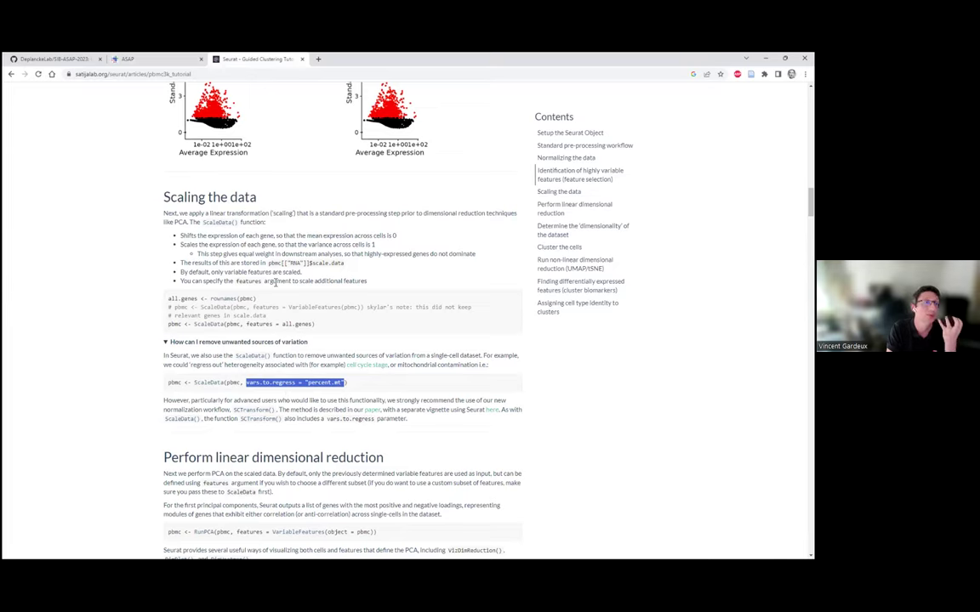
pyautogui.click(160, 58)
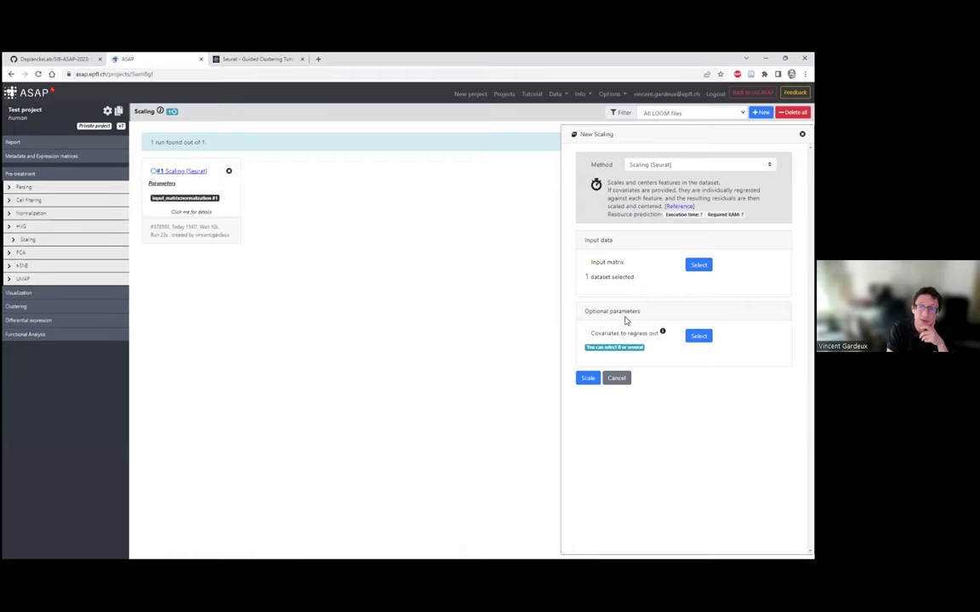
pyautogui.click(698, 336)
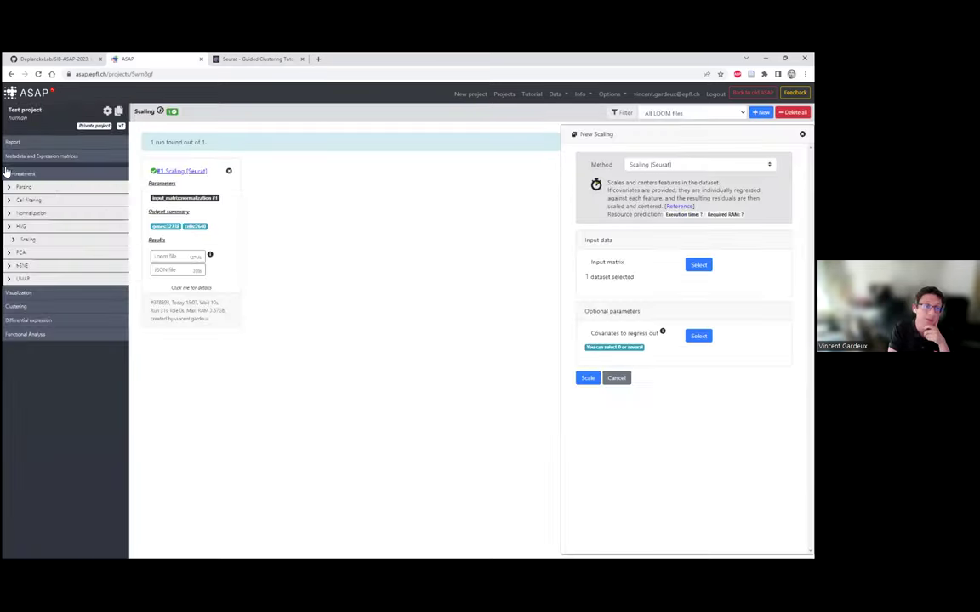
# - View the project's cell metadata table and the form for importing new cell metadata
pyautogui.click(47, 169)
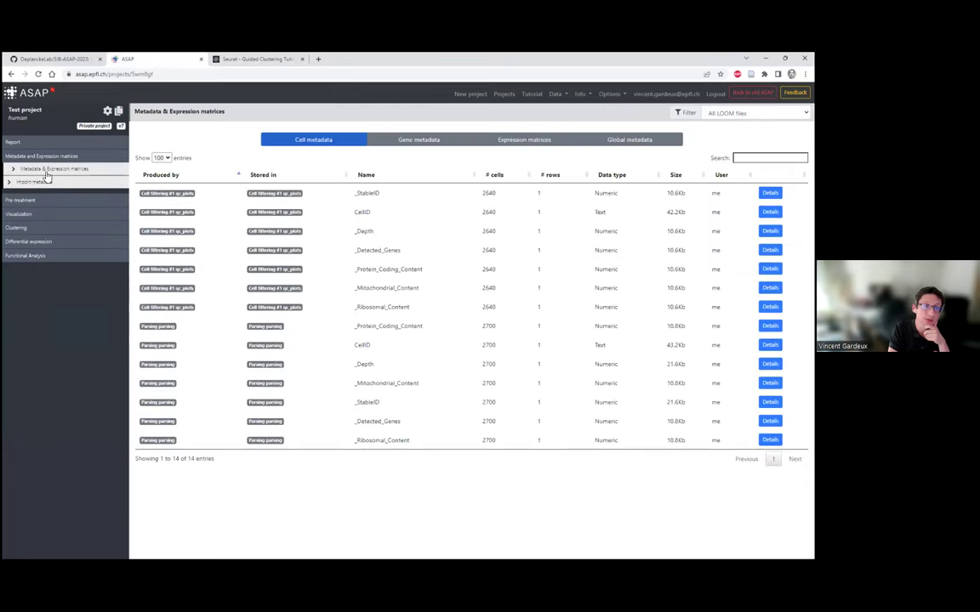
pyautogui.click(34, 182)
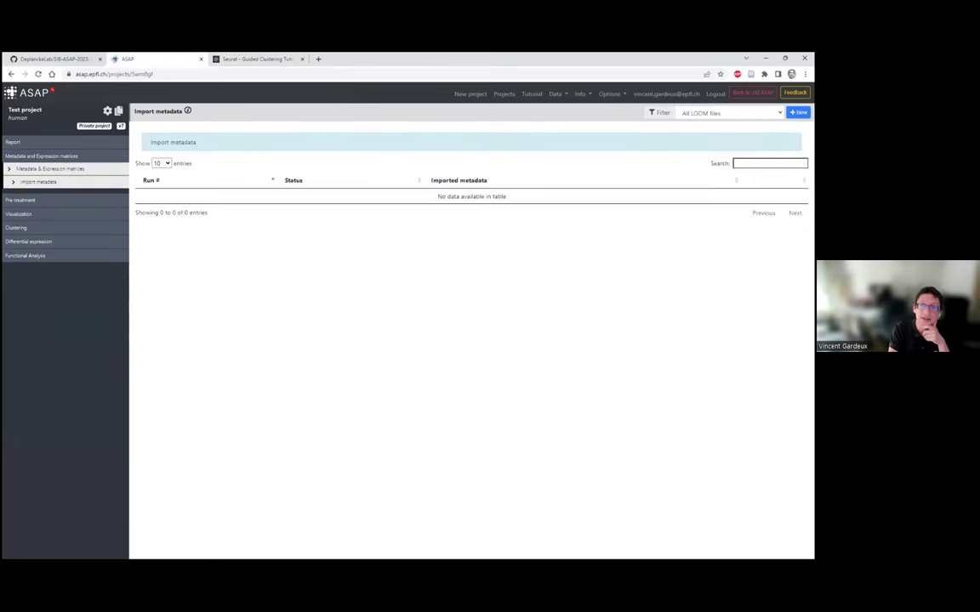
pyautogui.click(798, 112)
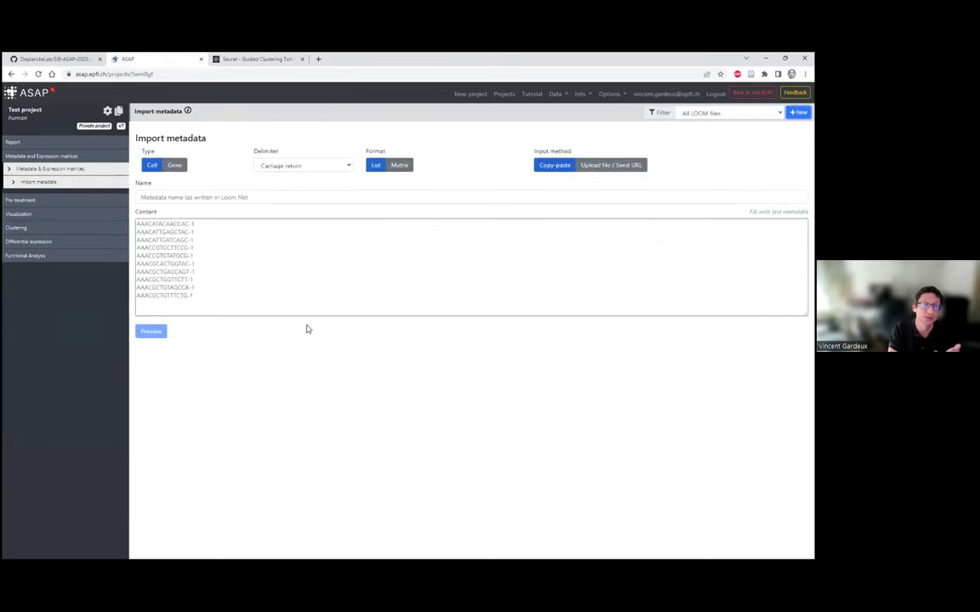
pyautogui.click(195, 268)
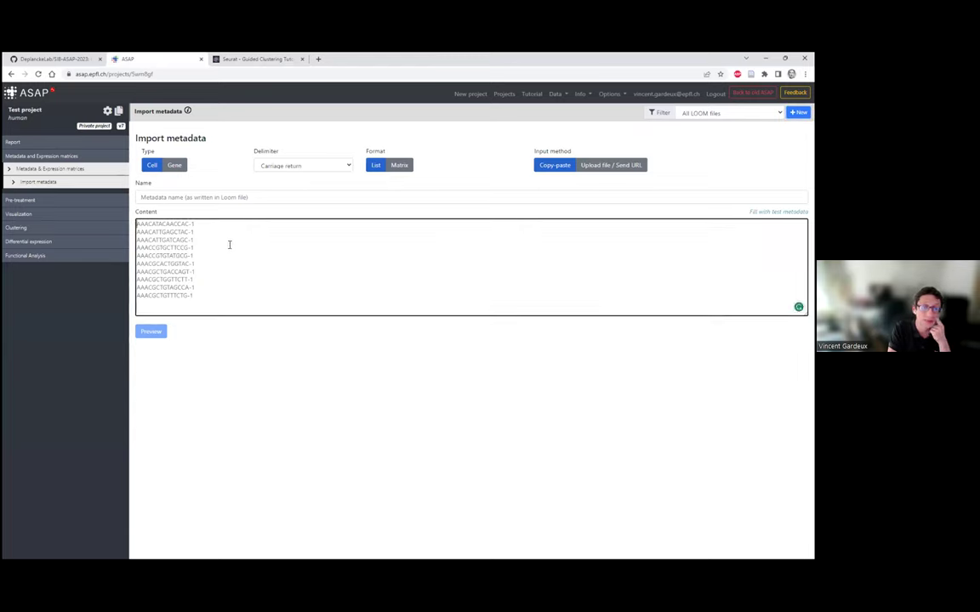
# - Return to Scaling, start a new Scaling [Seurat] run, and look through the metadata available as covariates to regress out
pyautogui.click(29, 204)
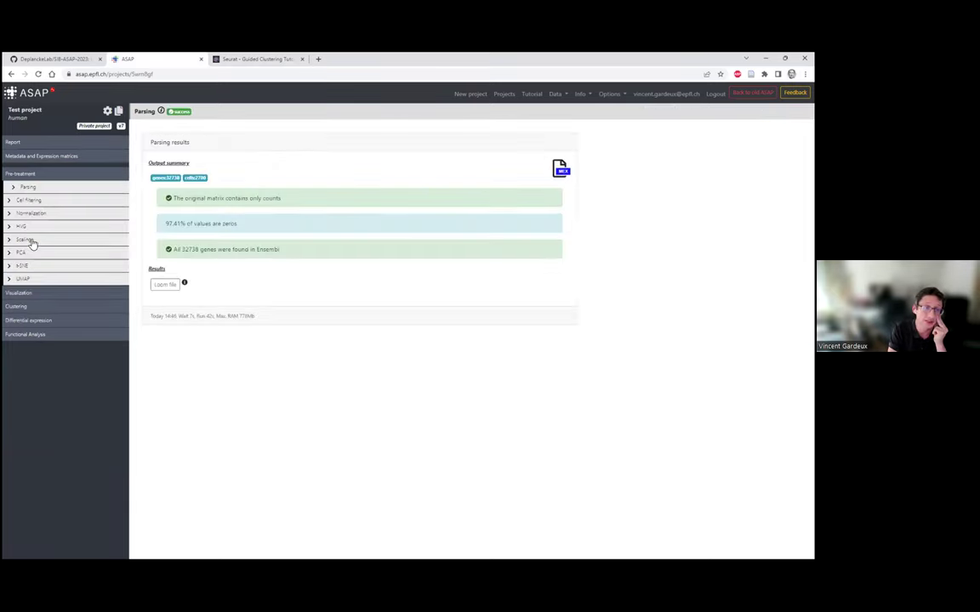
pyautogui.click(32, 240)
pyautogui.click(761, 113)
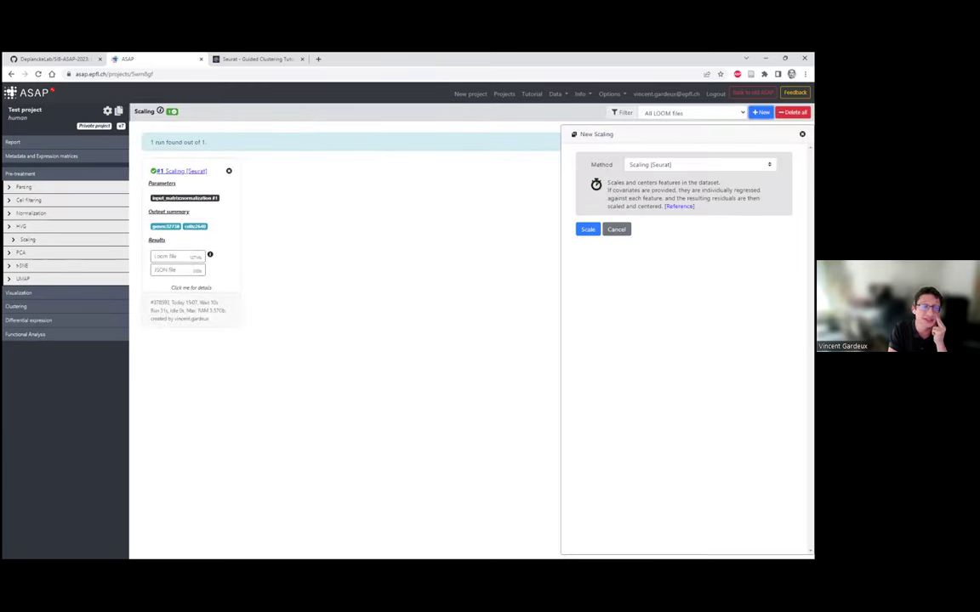
pyautogui.click(699, 335)
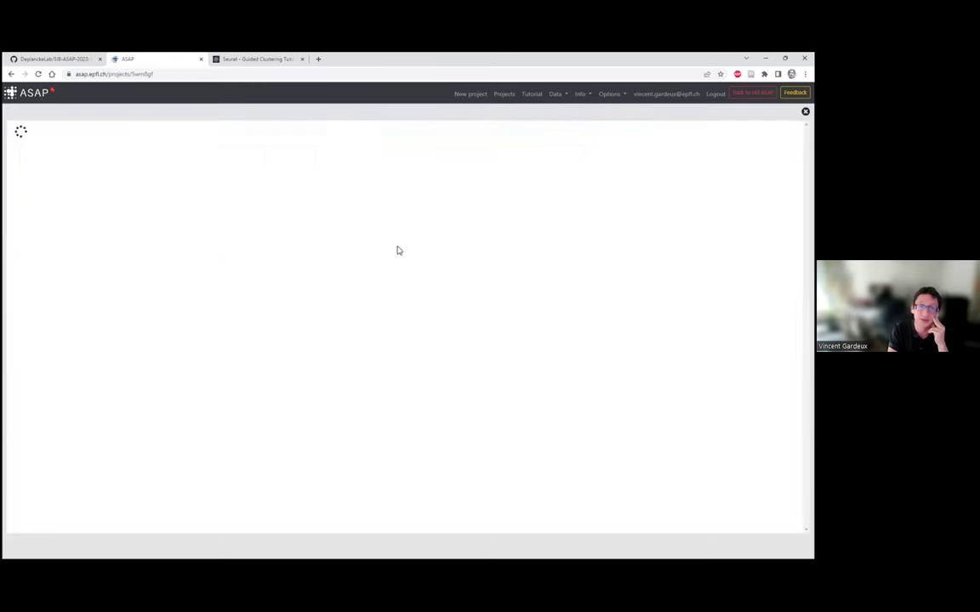
pyautogui.click(353, 168)
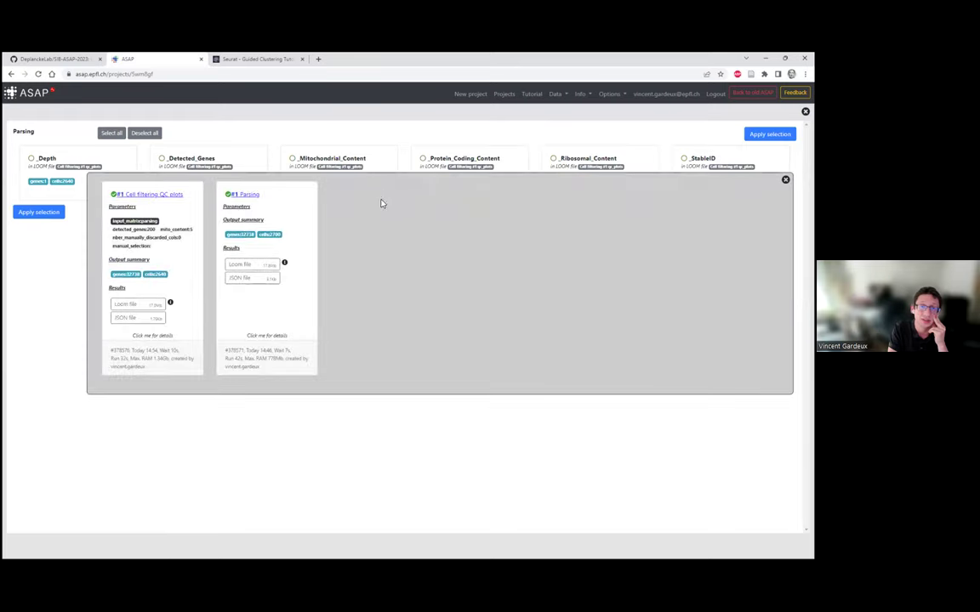
pyautogui.press('Escape')
pyautogui.click(385, 189)
pyautogui.click(506, 190)
pyautogui.click(334, 176)
pyautogui.click(450, 177)
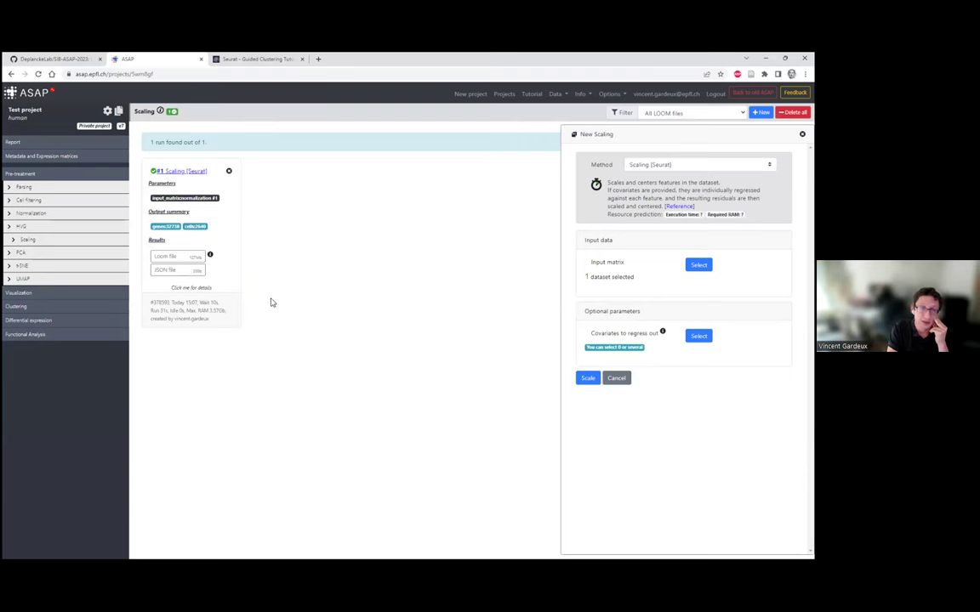
# - Recheck the scaling section of the Seurat tutorial, and close the new scaling form in ASAP
pyautogui.click(251, 59)
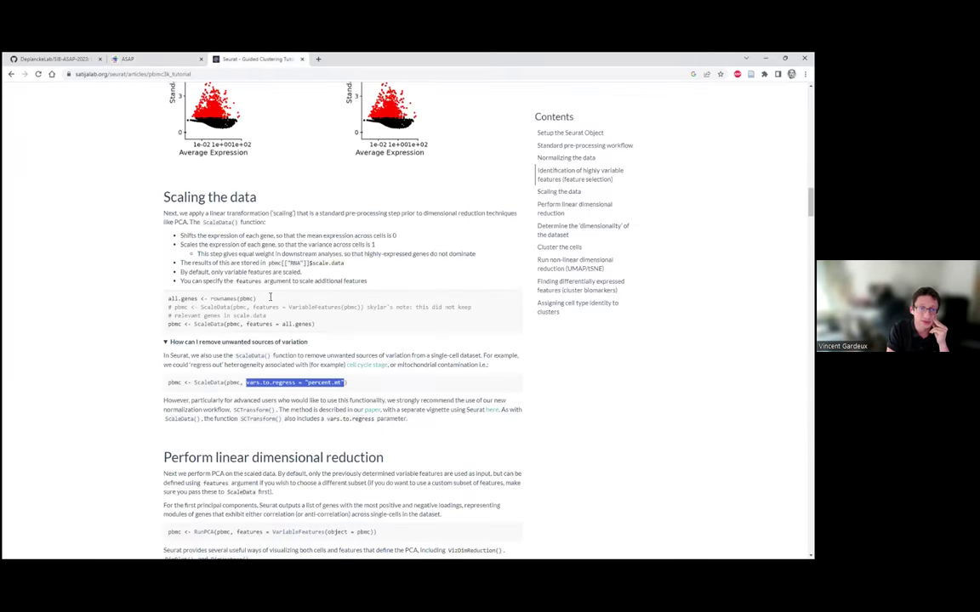
pyautogui.scroll(-1, 223, 231)
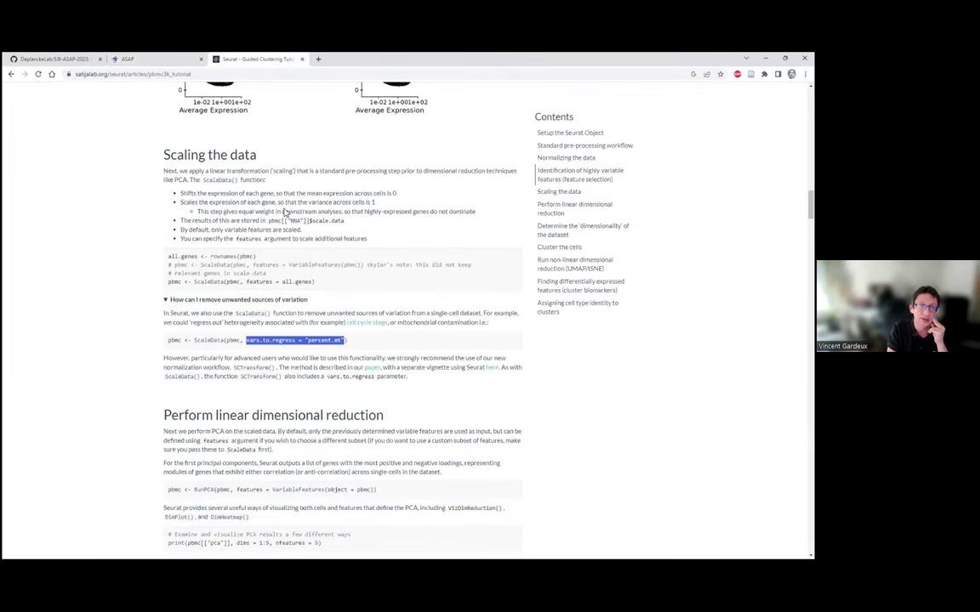
pyautogui.click(155, 56)
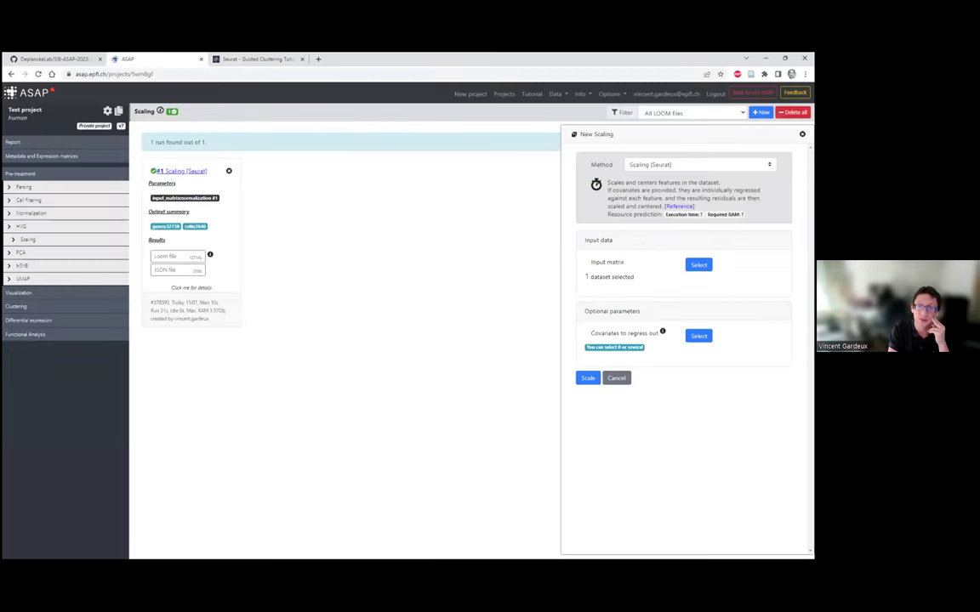
pyautogui.click(417, 232)
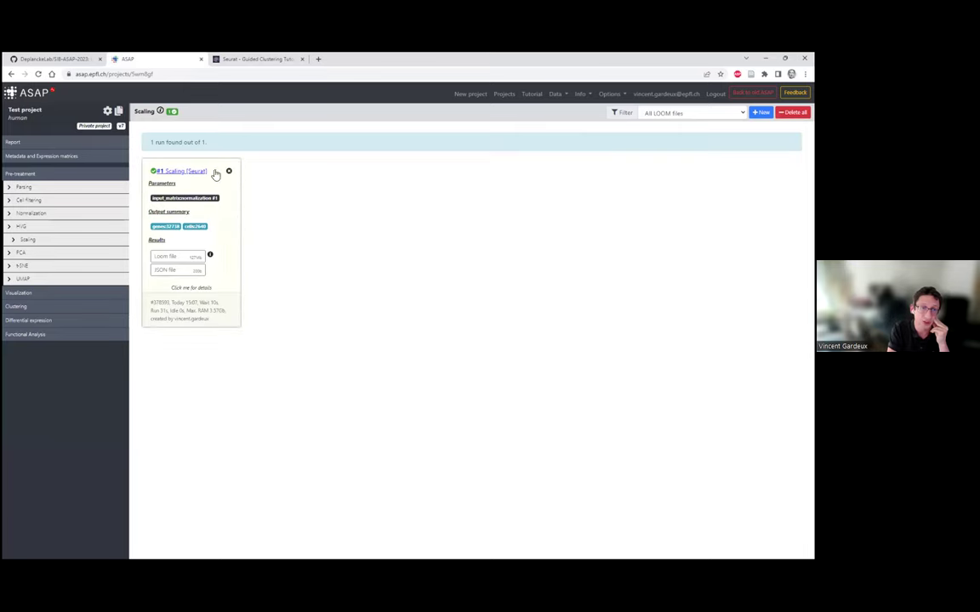
# - Go to the PCA step and read the "Perform linear dimensional reduction" section of the Seurat tutorial
pyautogui.click(22, 253)
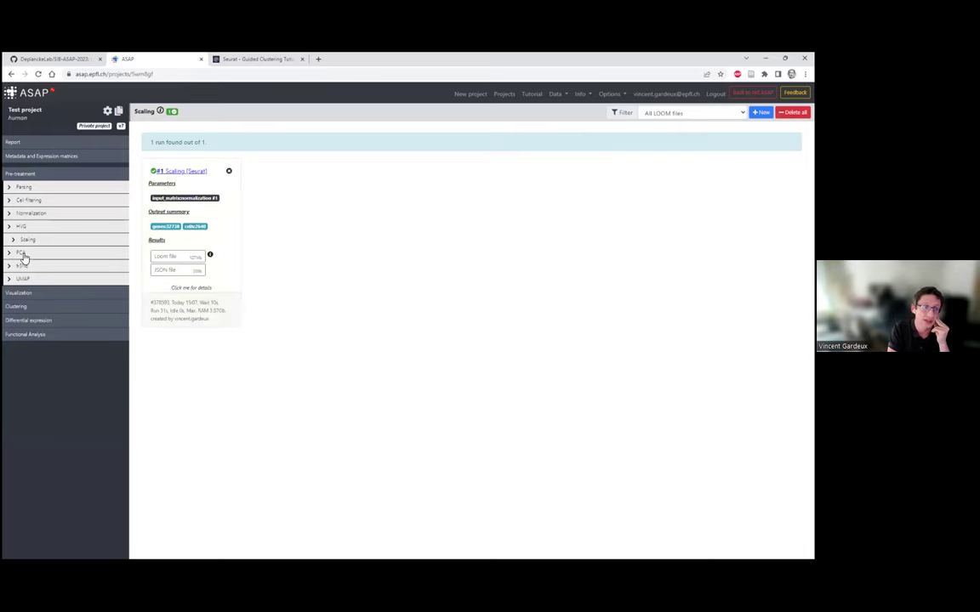
pyautogui.click(256, 59)
pyautogui.scroll(-5, 333, 299)
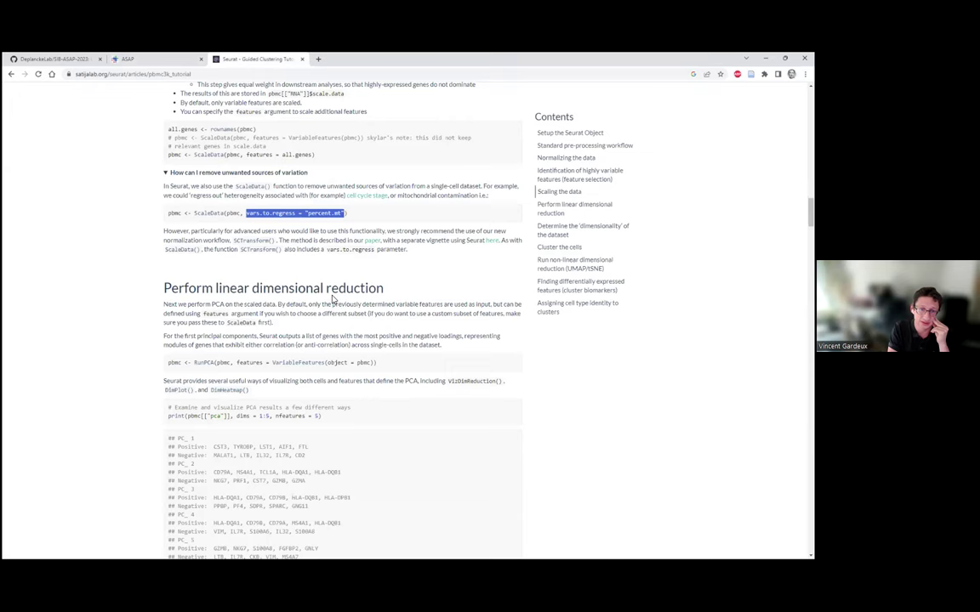
pyautogui.scroll(-3, 330, 299)
pyautogui.scroll(1, 308, 201)
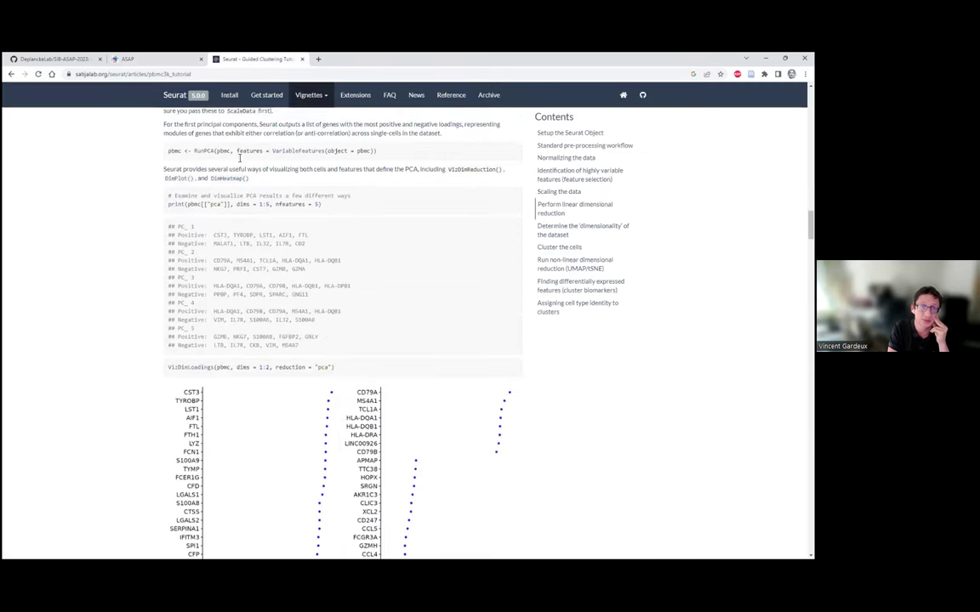
# - Check the tutorial's RunPCA call, and start a new PCA [Seurat] run in ASAP using scaling_1_seurat as the scaled matrix
pyautogui.moveTo(214, 151); pyautogui.dragTo(368, 154)
pyautogui.click(374, 161)
pyautogui.click(136, 59)
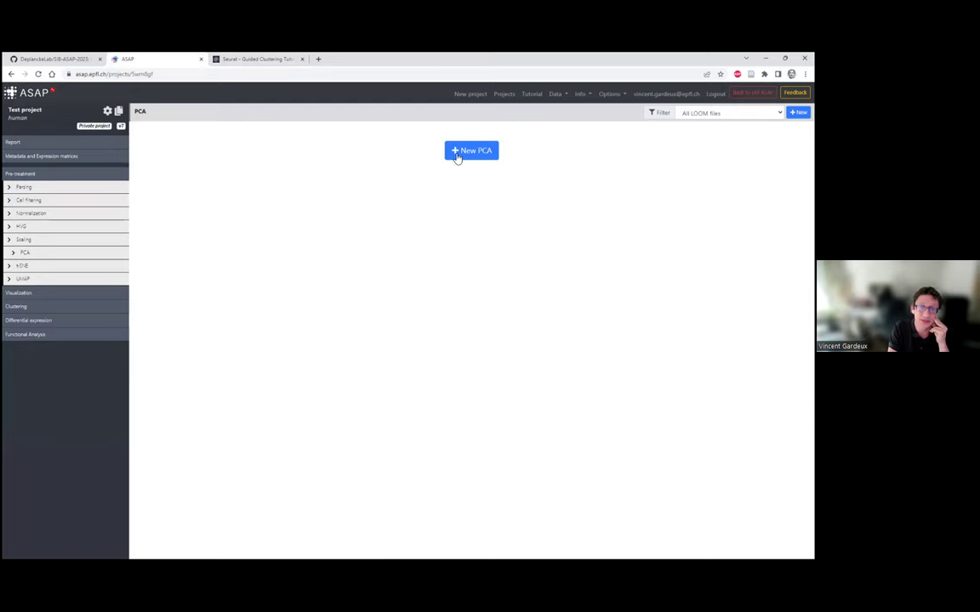
pyautogui.click(459, 155)
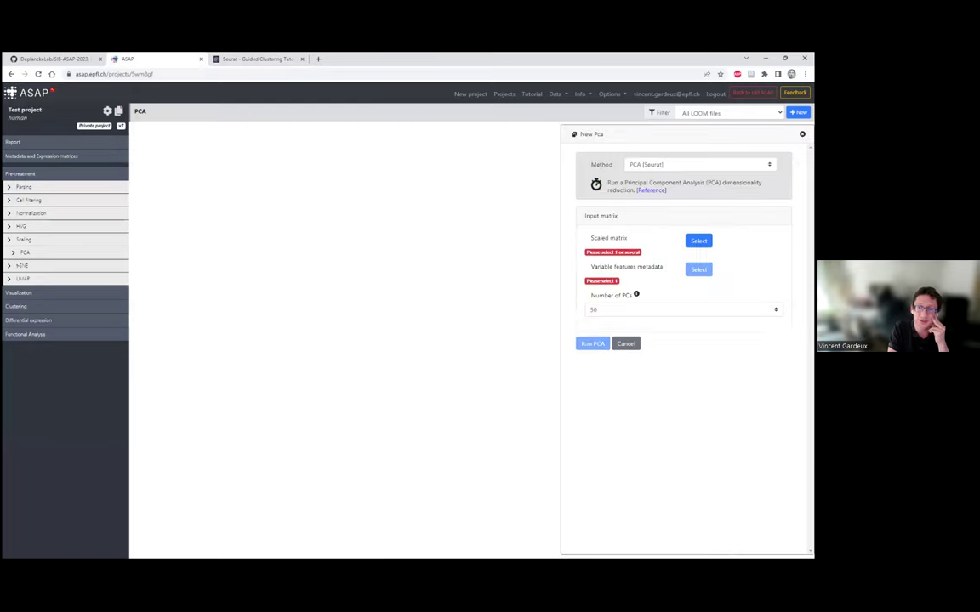
pyautogui.click(699, 241)
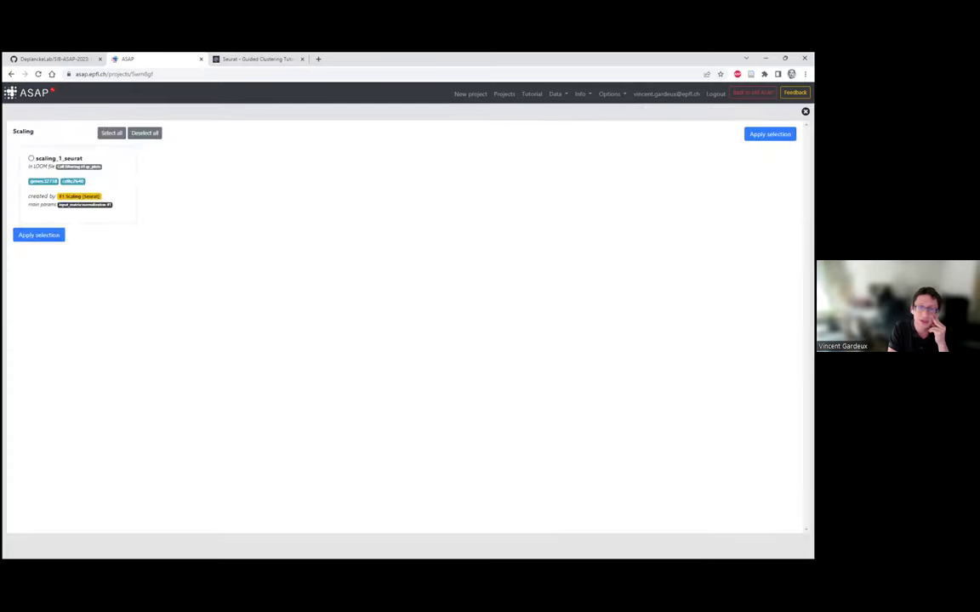
pyautogui.click(115, 177)
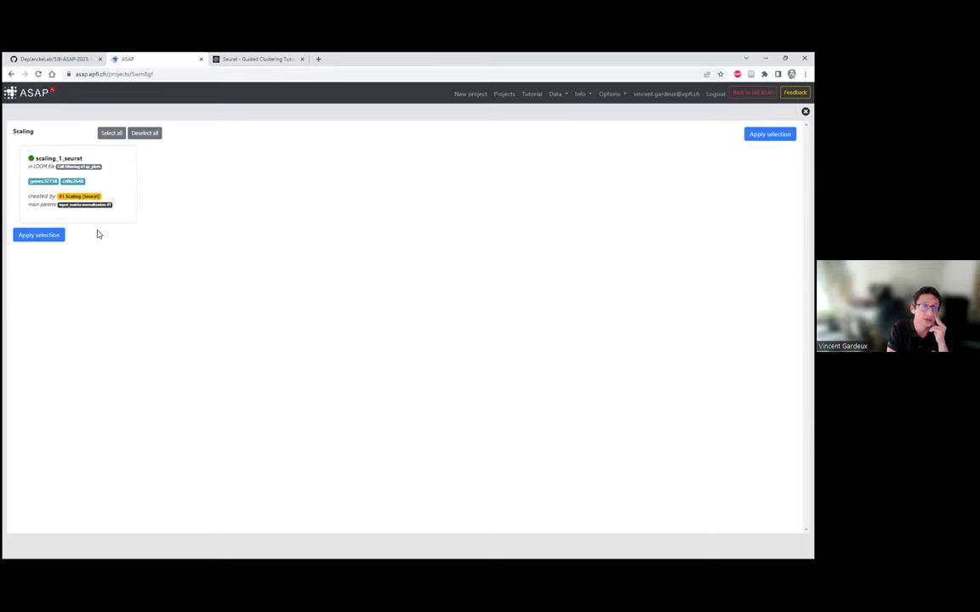
pyautogui.click(40, 236)
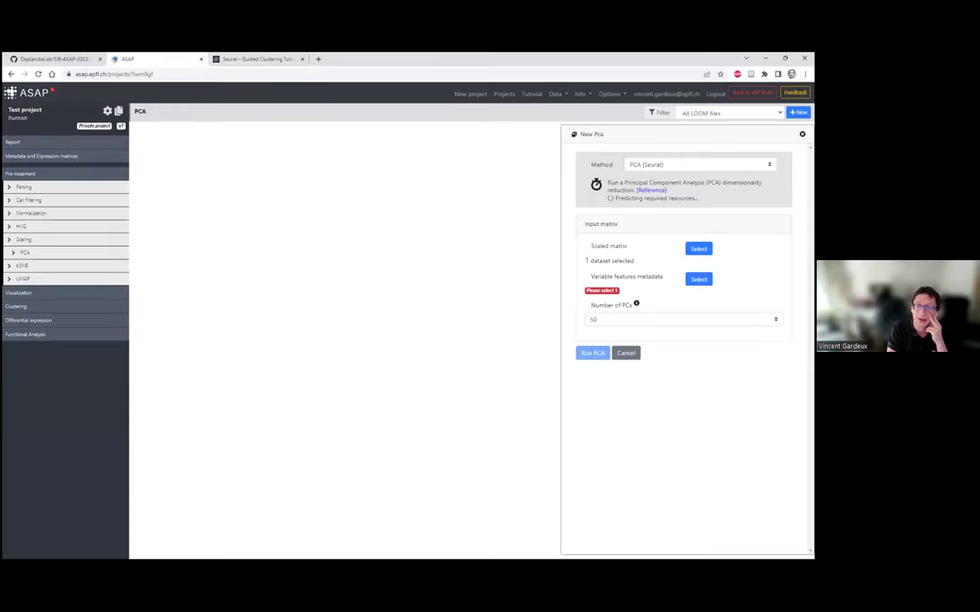
# - Choose hvg_1_vst as the variable features metadata, keep 50 PCs, and run the PCA
pyautogui.click(693, 279)
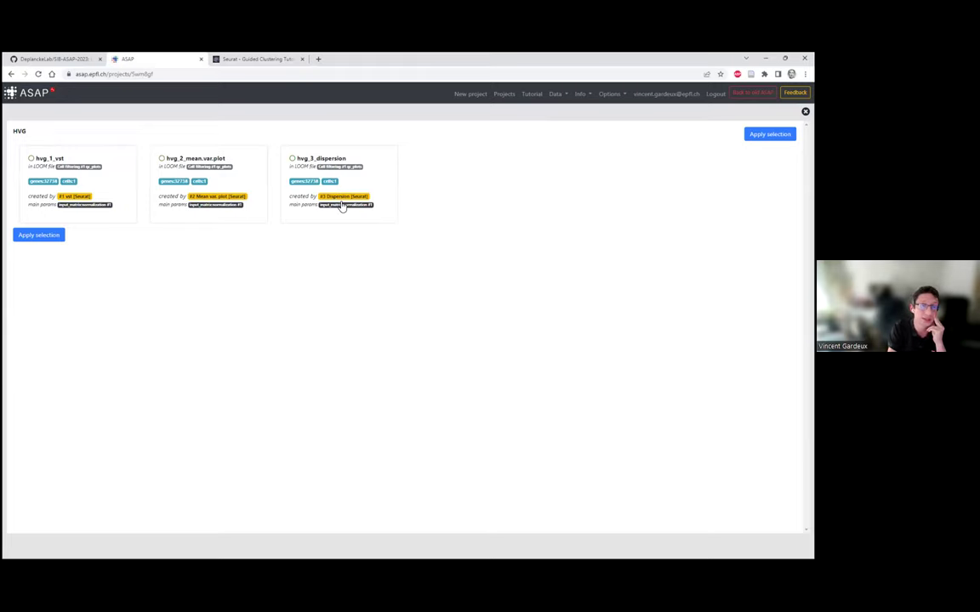
pyautogui.click(85, 158)
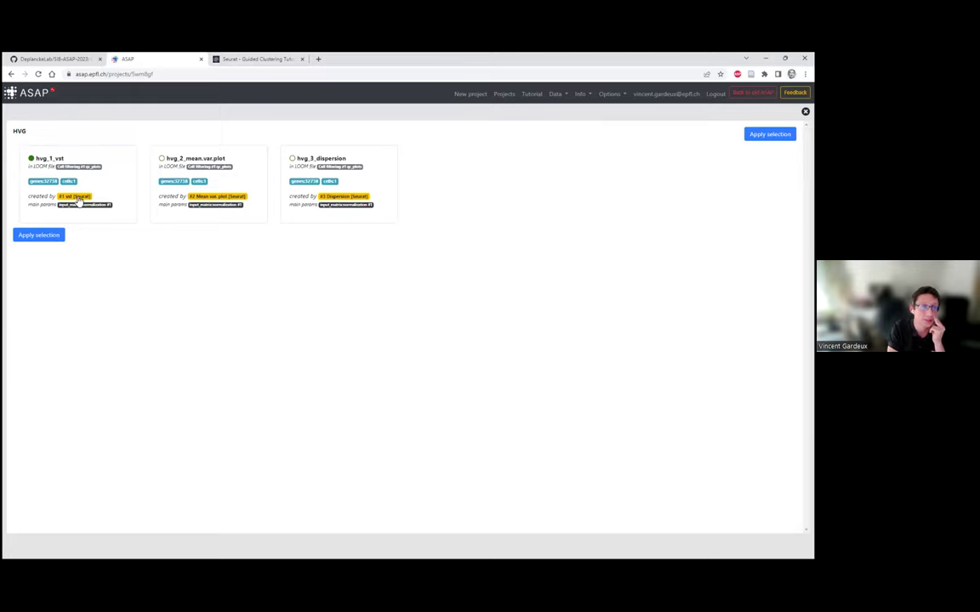
pyautogui.click(50, 237)
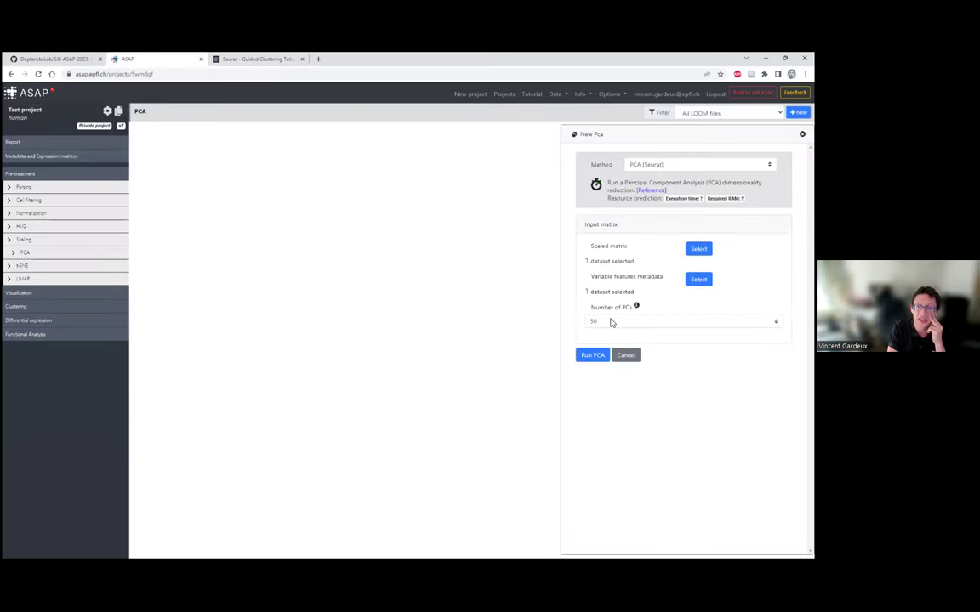
pyautogui.click(611, 321)
pyautogui.click(614, 494)
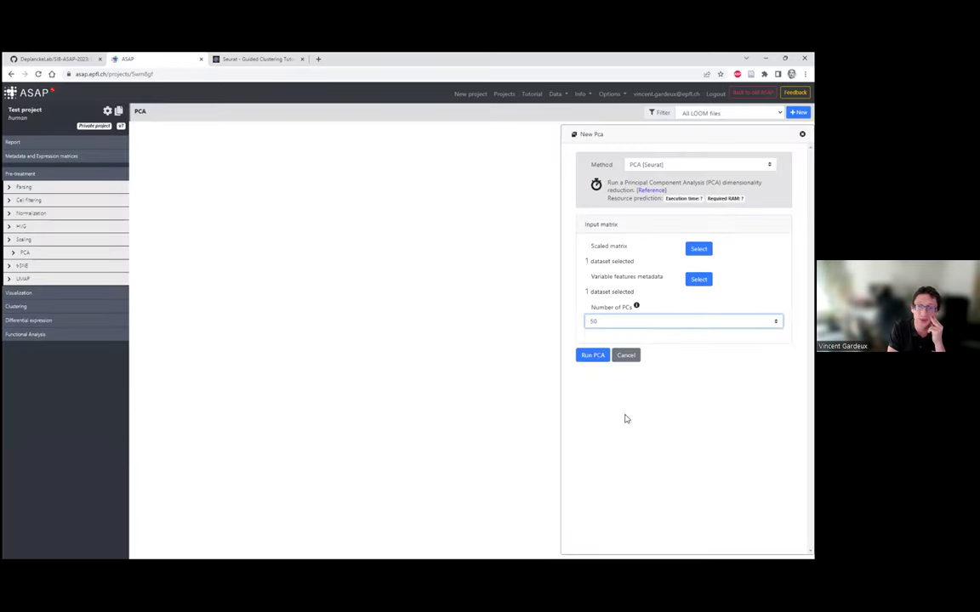
pyautogui.click(597, 359)
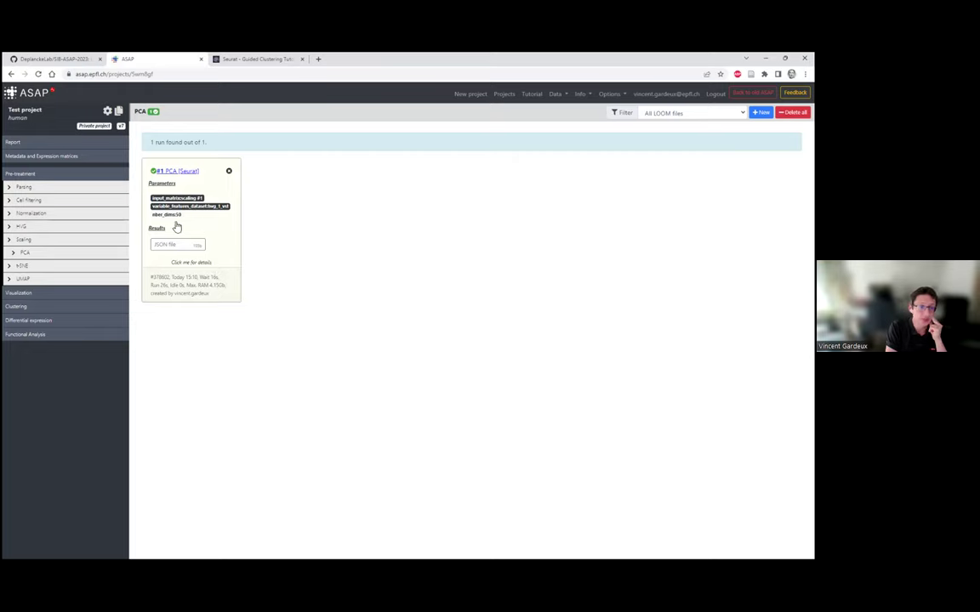
# - Open the PCA cell scatter plot and set its dot opacity to 0.7 and dot size to 5 px
pyautogui.click(18, 294)
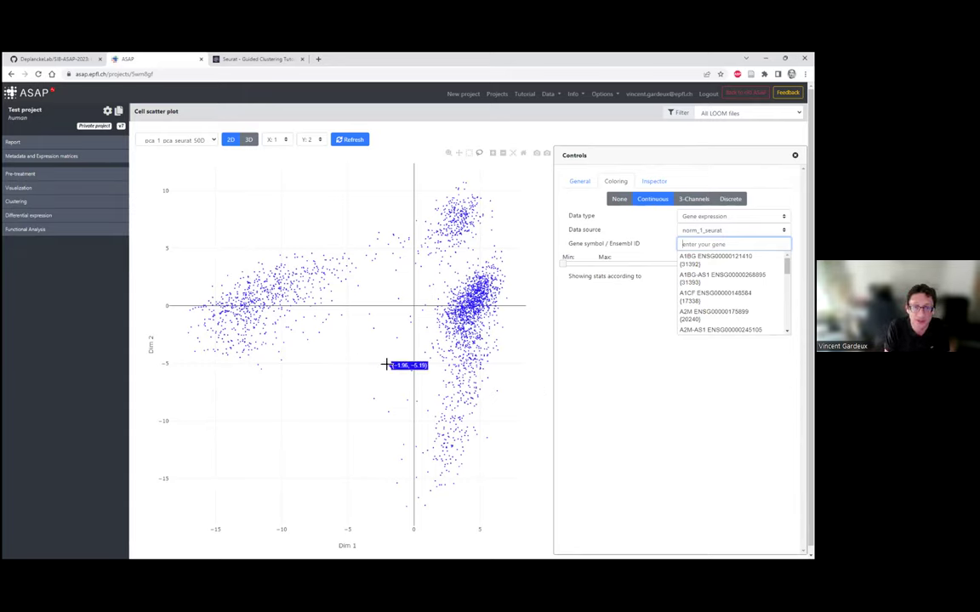
pyautogui.click(353, 550)
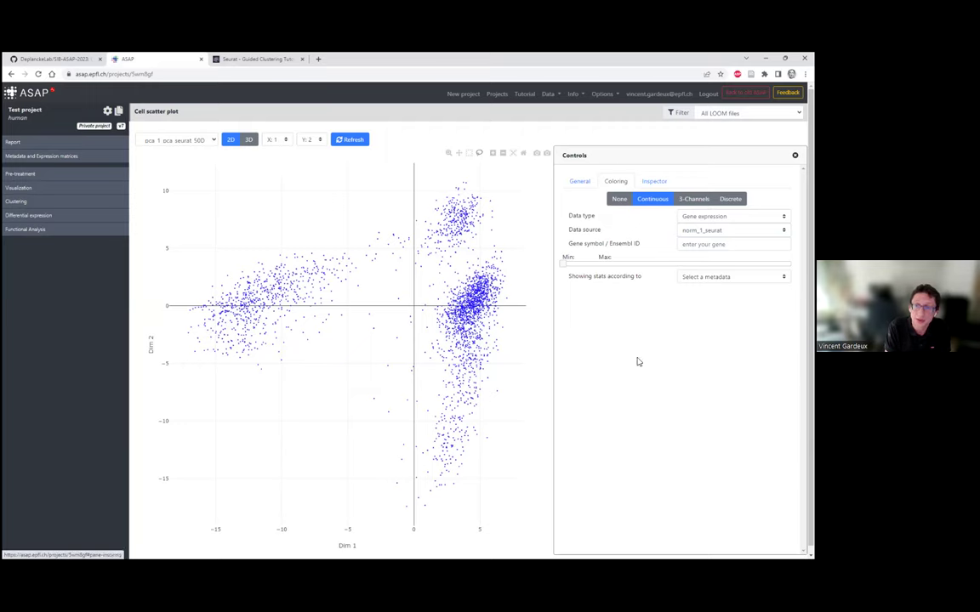
pyautogui.click(794, 155)
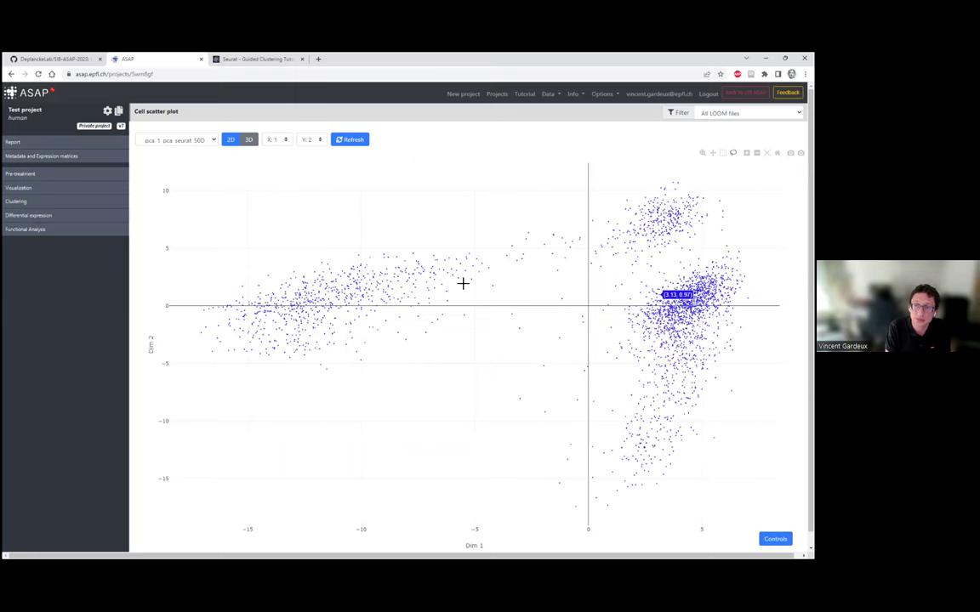
pyautogui.click(775, 539)
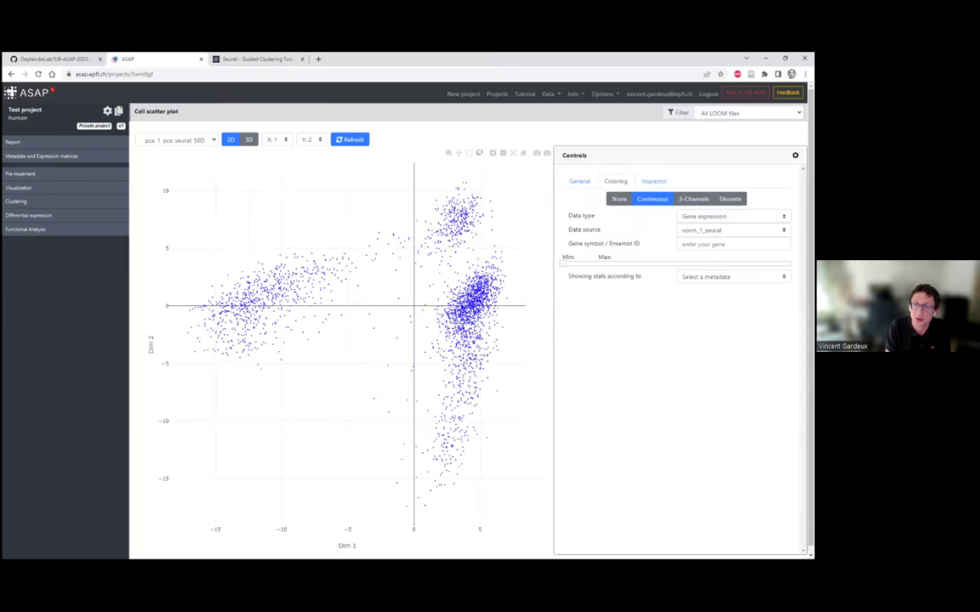
pyautogui.click(586, 185)
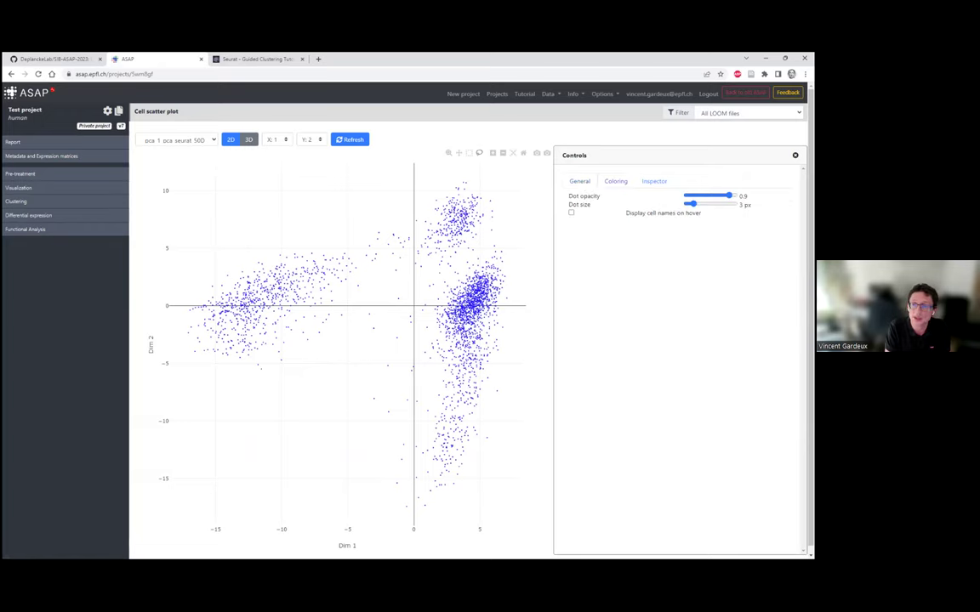
pyautogui.moveTo(729, 196); pyautogui.dragTo(700, 204)
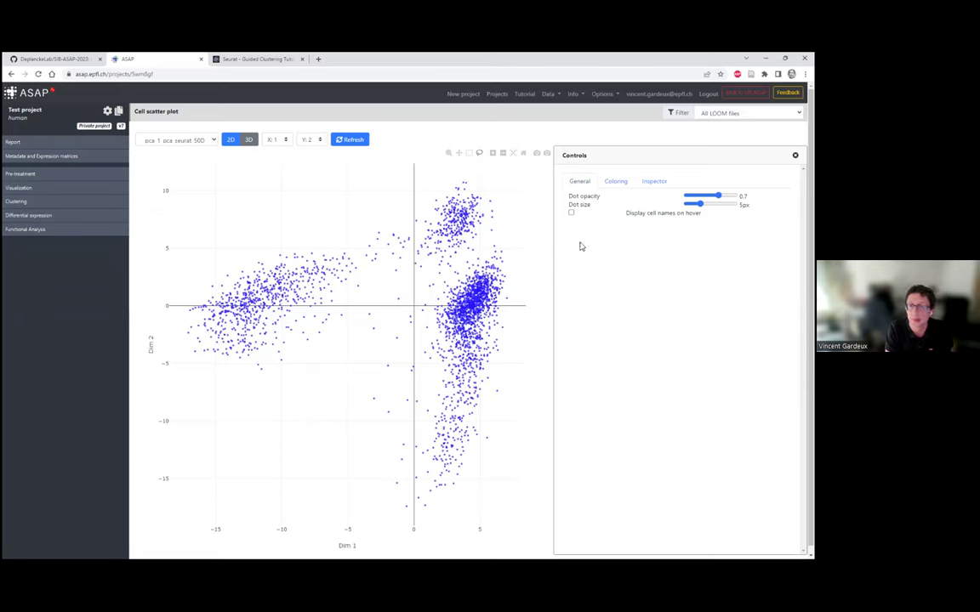
# - Color the PCA plot continuously by the numerical metadata _Mitochondrial_Content
pyautogui.click(612, 185)
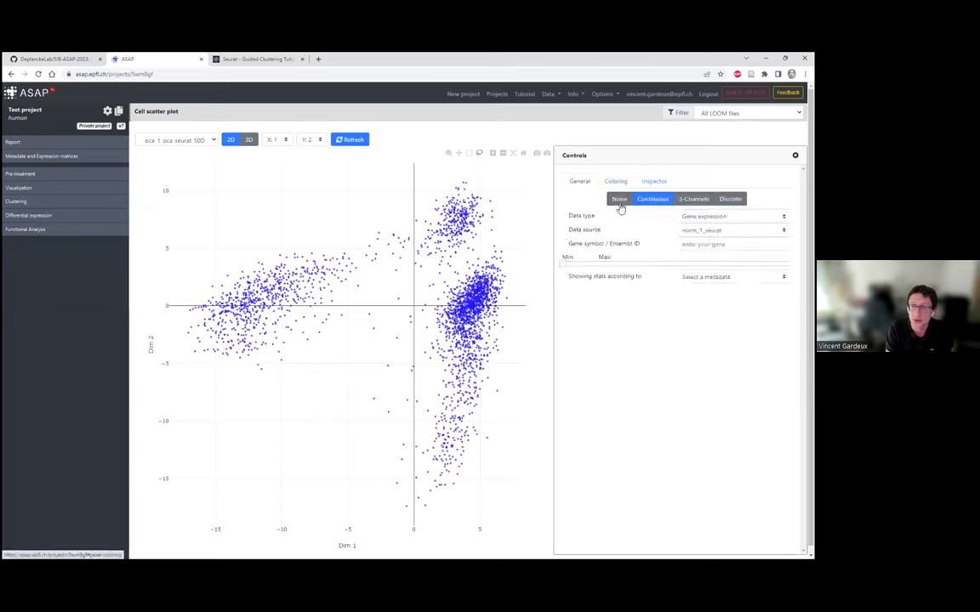
pyautogui.click(621, 202)
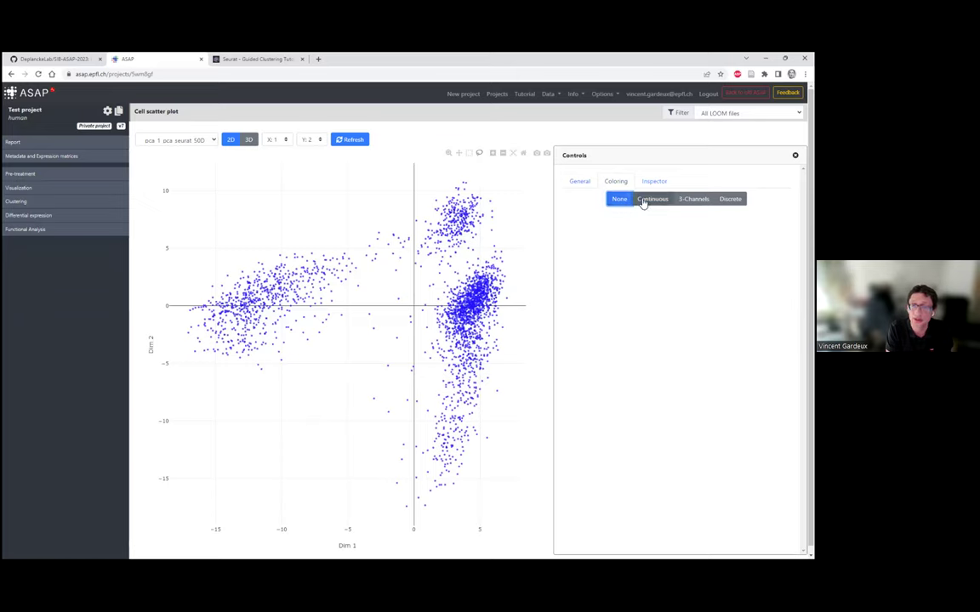
pyautogui.click(643, 203)
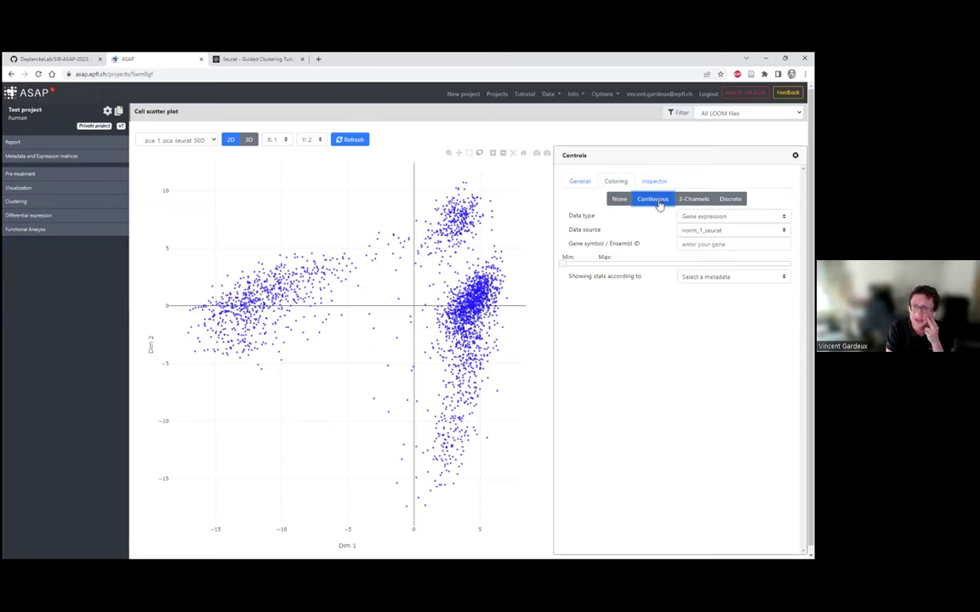
pyautogui.click(732, 217)
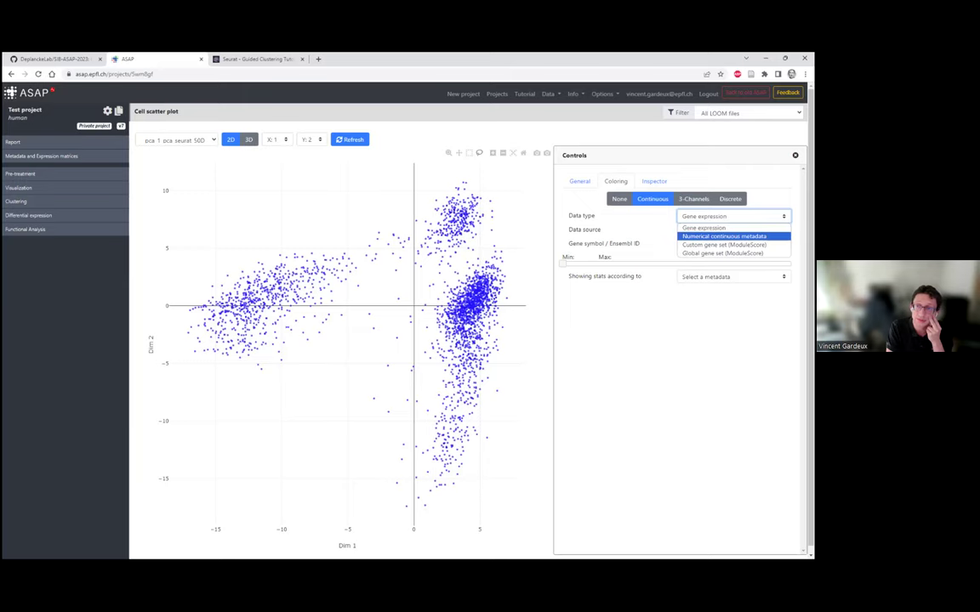
pyautogui.click(724, 236)
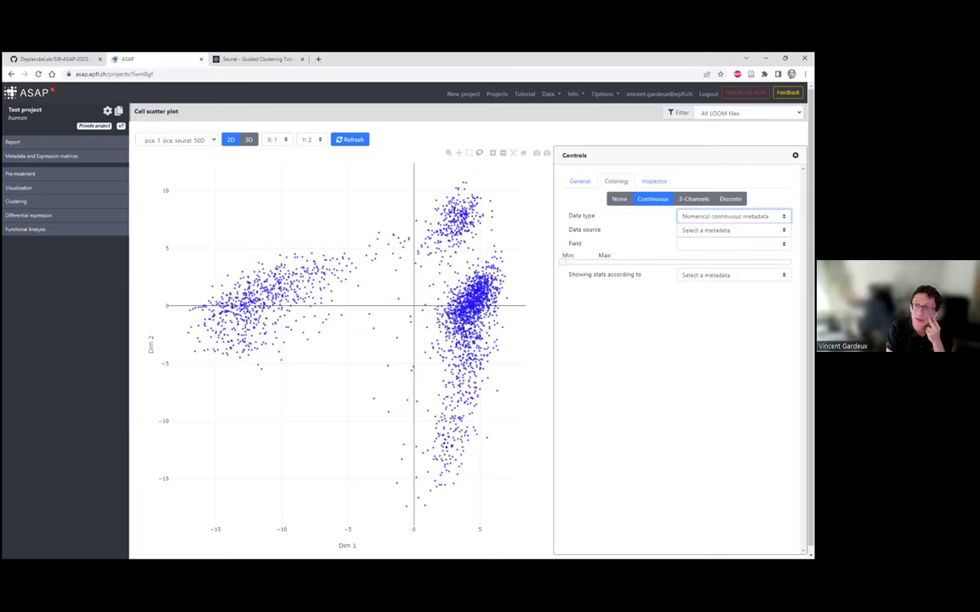
pyautogui.click(733, 230)
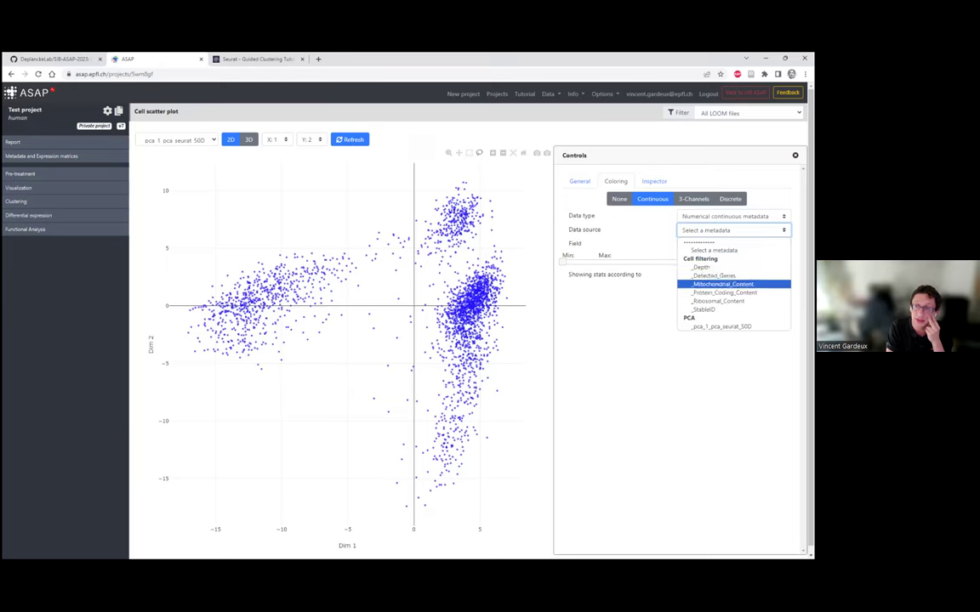
pyautogui.click(723, 284)
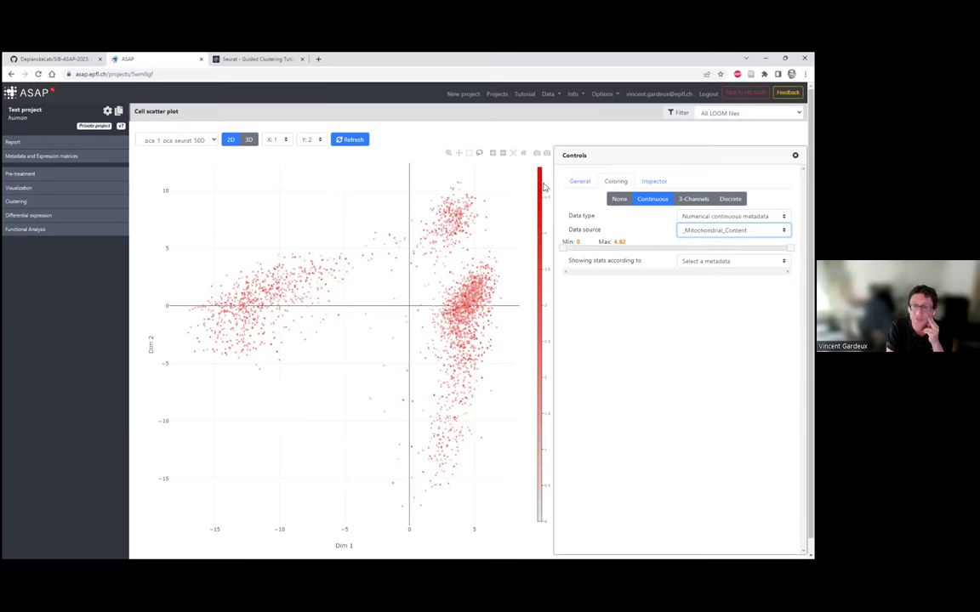
# - Compare other metadata colorings of the PCA plot: _Ribosomal_Content, _StableID and _Protein_Coding_Content
pyautogui.hotkey('alt', 'Down')
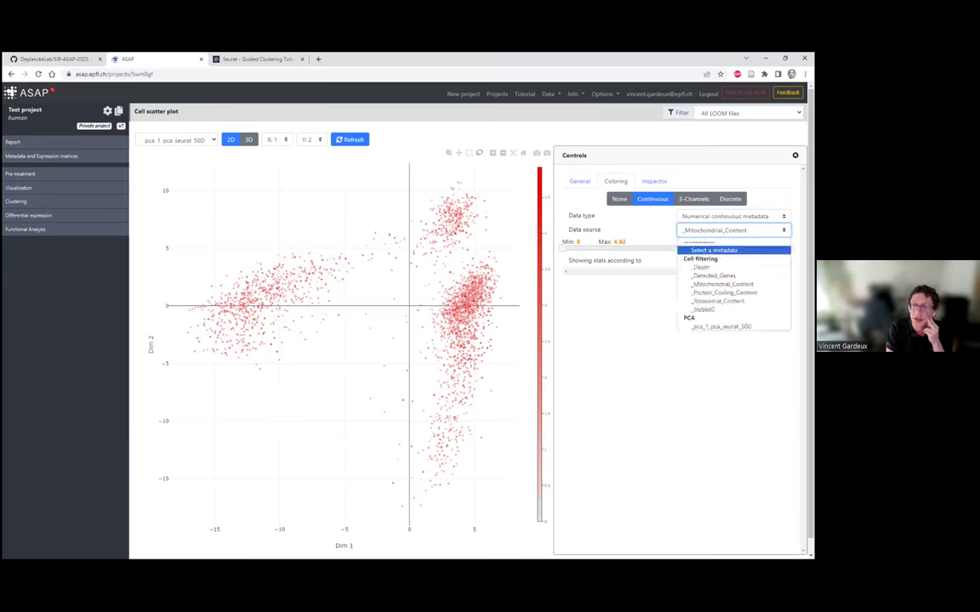
pyautogui.press('Escape')
pyautogui.press('Down')
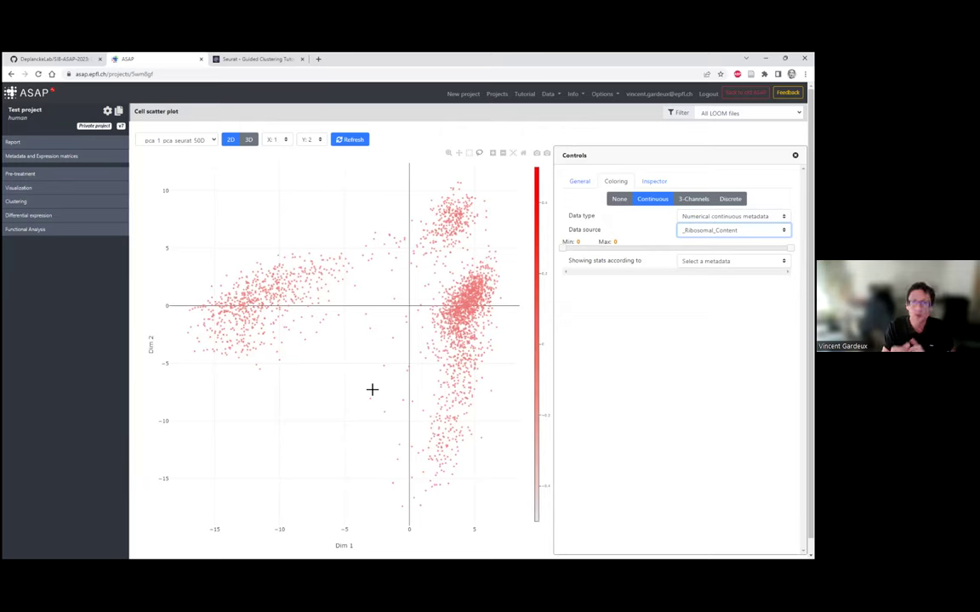
pyautogui.click(731, 229)
pyautogui.click(705, 310)
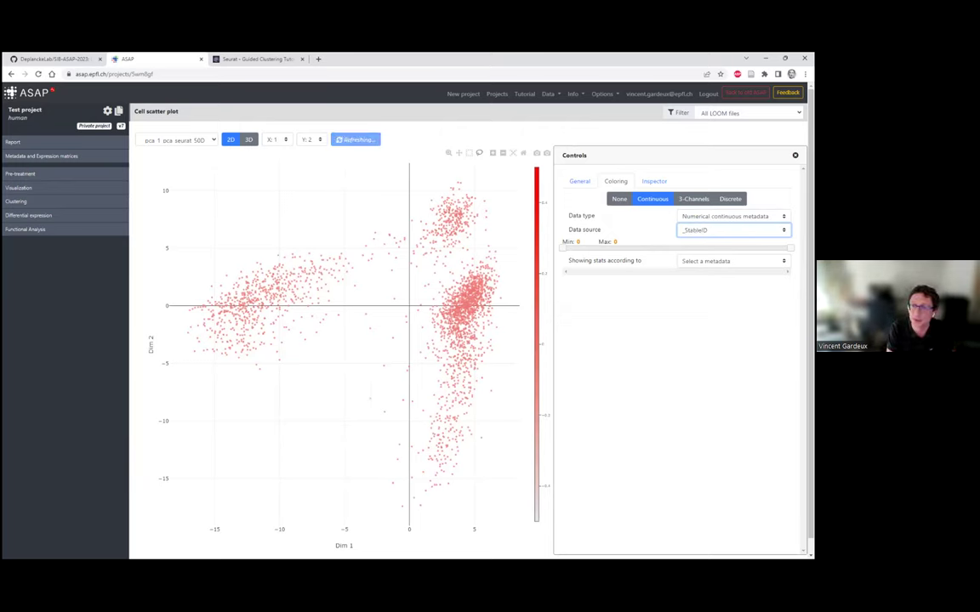
pyautogui.click(731, 230)
pyautogui.click(723, 293)
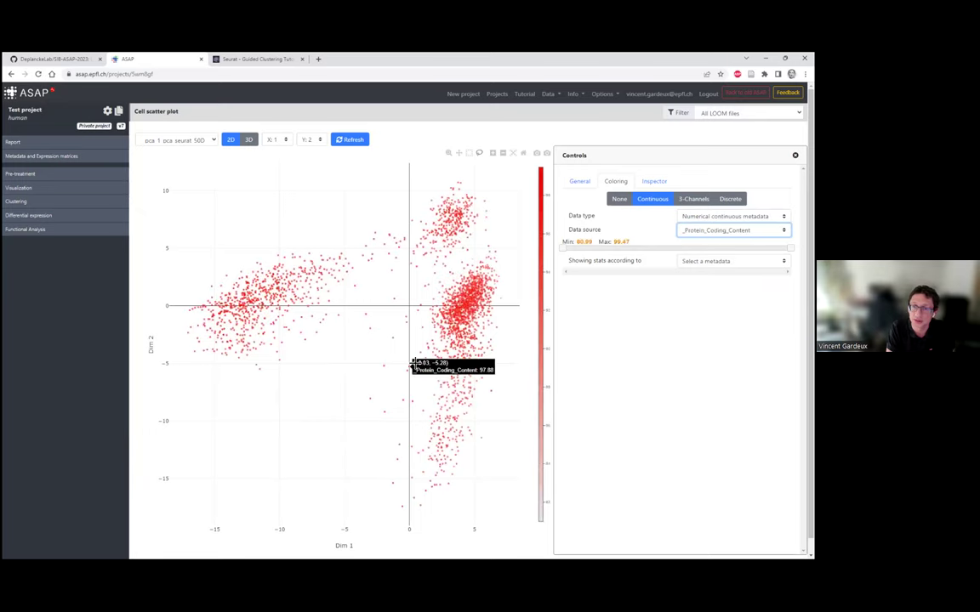
# - Switch the coloring to gene expression from norm_1_seurat and show the gene A1CF
pyautogui.click(732, 216)
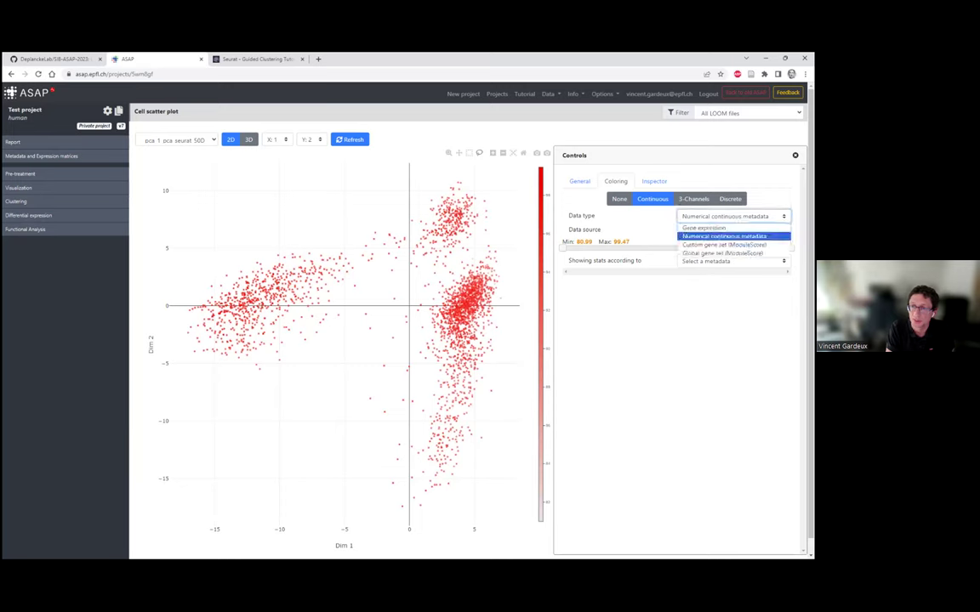
pyautogui.click(703, 228)
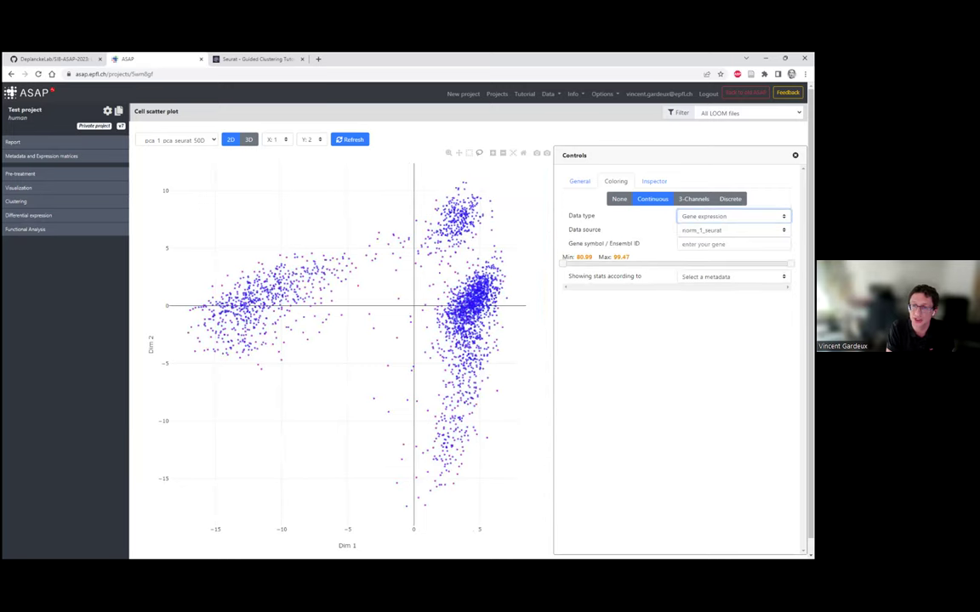
pyautogui.click(731, 230)
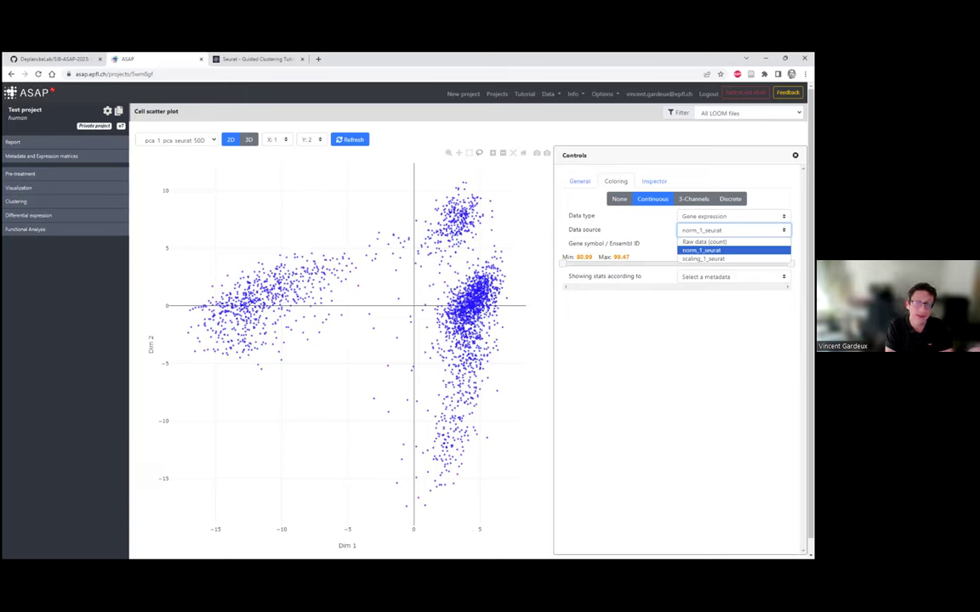
pyautogui.press('Return')
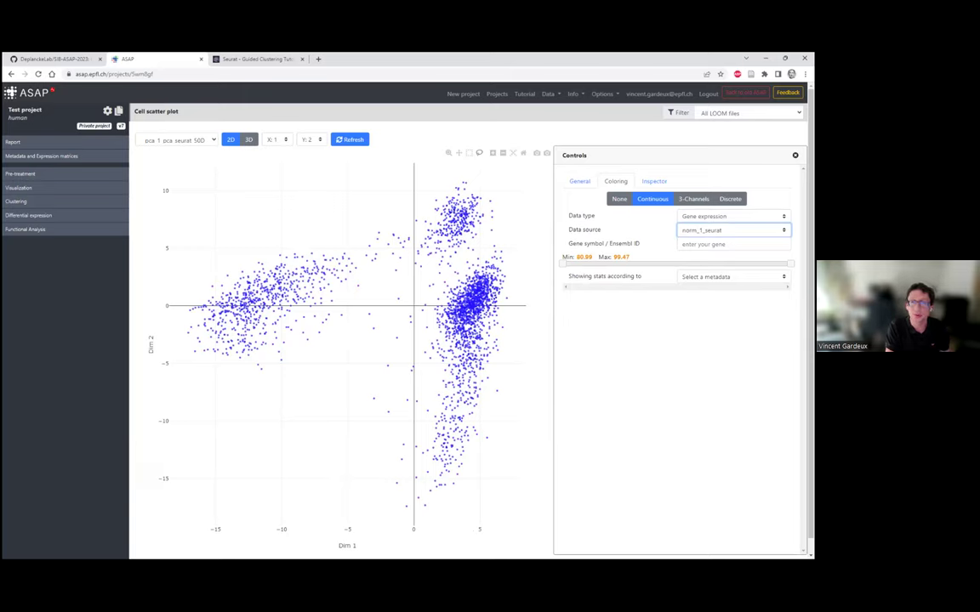
pyautogui.click(733, 244)
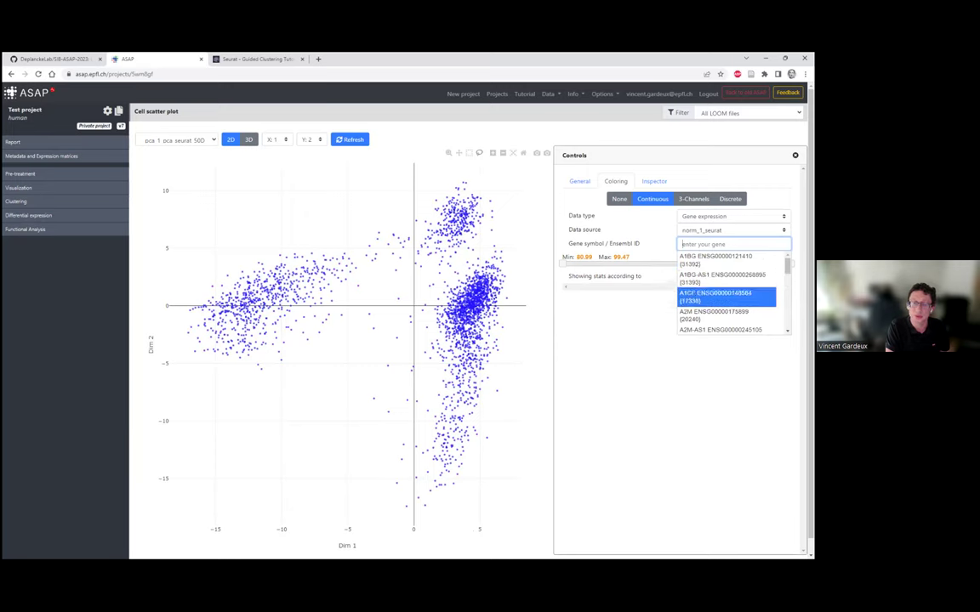
pyautogui.click(714, 296)
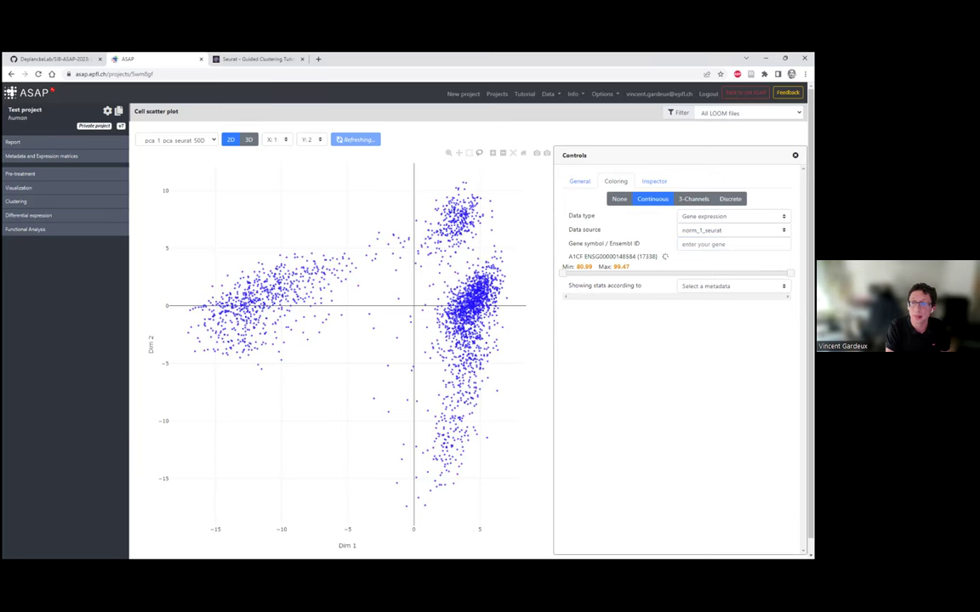
# - Color the cells by CD14 expression, and check the metadata offered for showing statistics
pyautogui.click(734, 244)
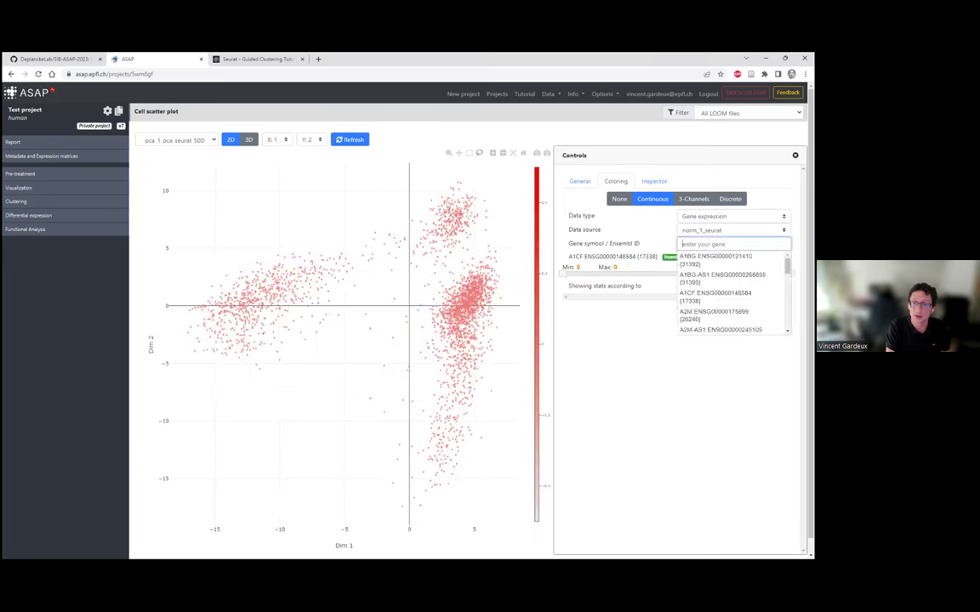
pyautogui.write('cd14')
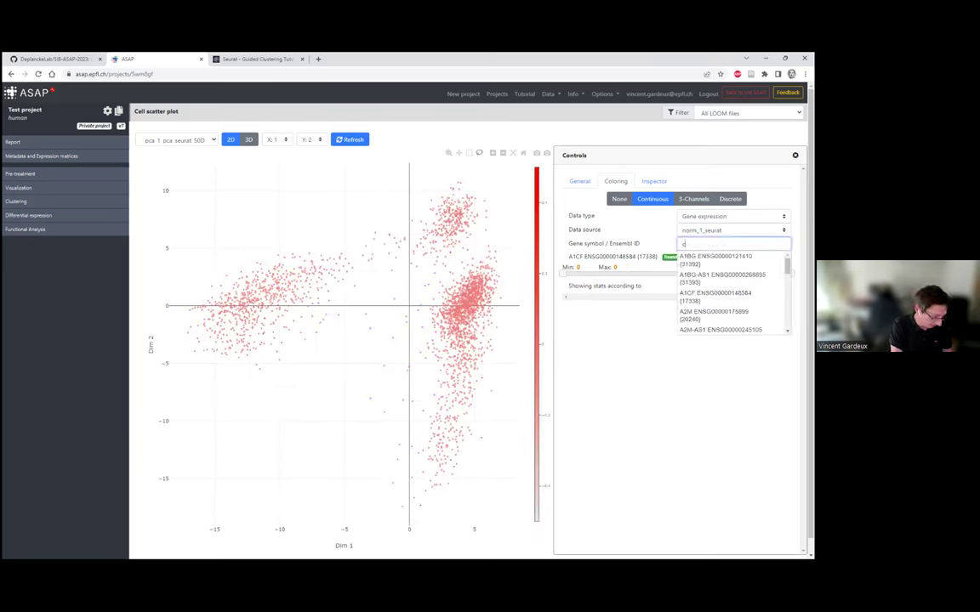
pyautogui.click(723, 256)
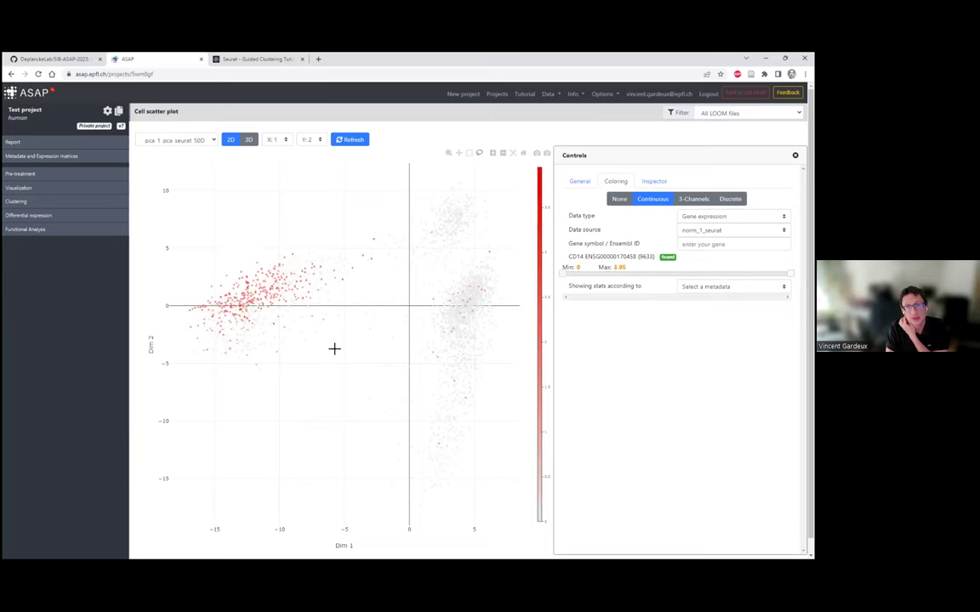
pyautogui.click(732, 287)
pyautogui.press('Escape')
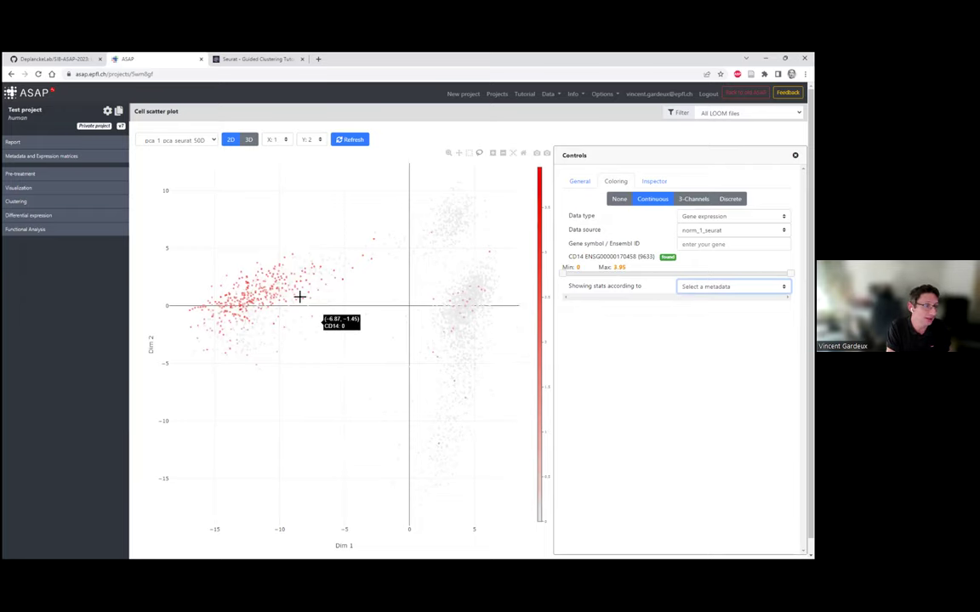
# - Go to the t-SNE pre-treatment step and start a new t-SNE [Seurat] run
pyautogui.click(36, 174)
pyautogui.click(77, 268)
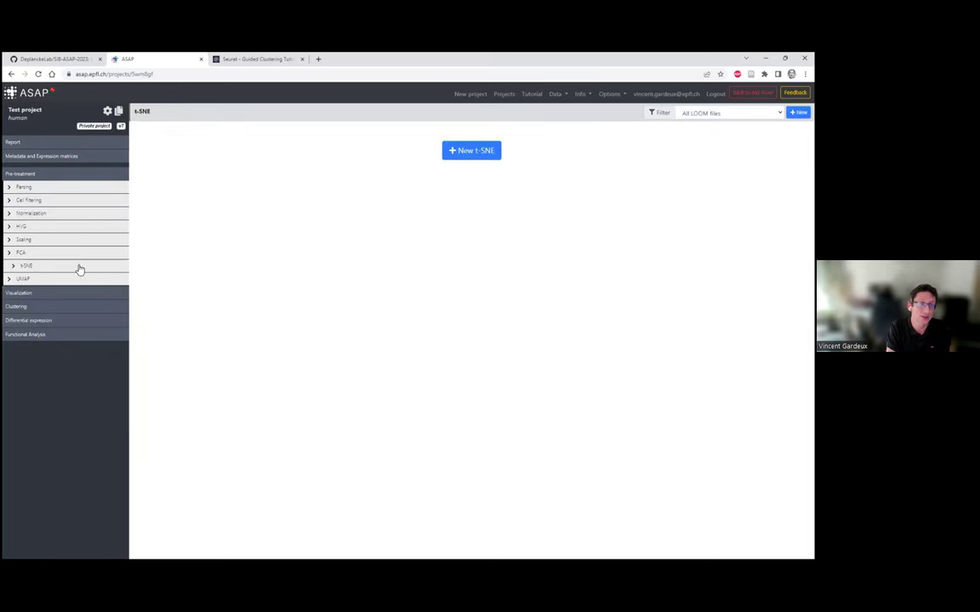
pyautogui.click(464, 153)
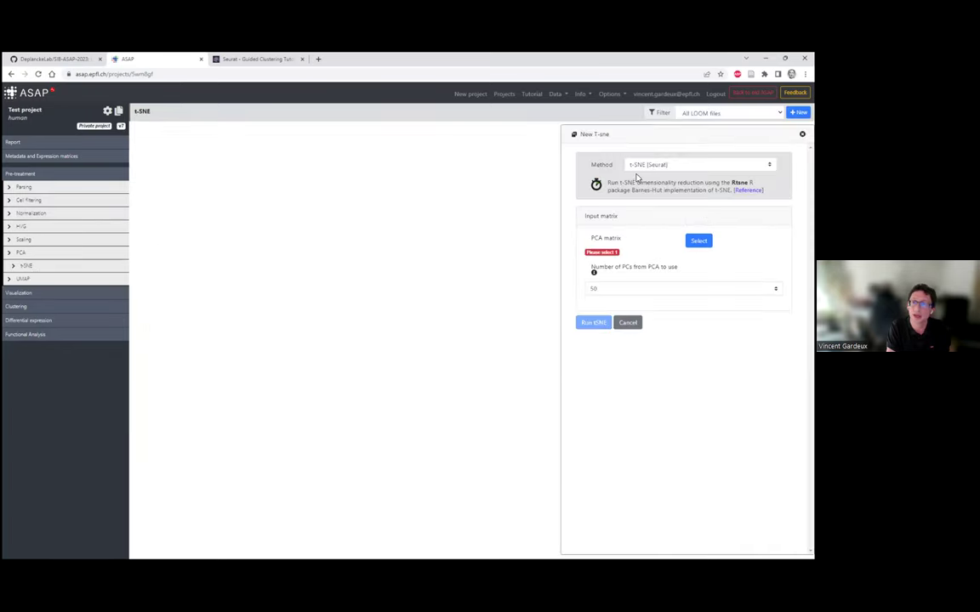
# - Select the pca_1_pca_seurat_50D dataset as the PCA matrix for the new Seurat t-SNE run
pyautogui.click(698, 241)
pyautogui.click(119, 186)
pyautogui.click(38, 228)
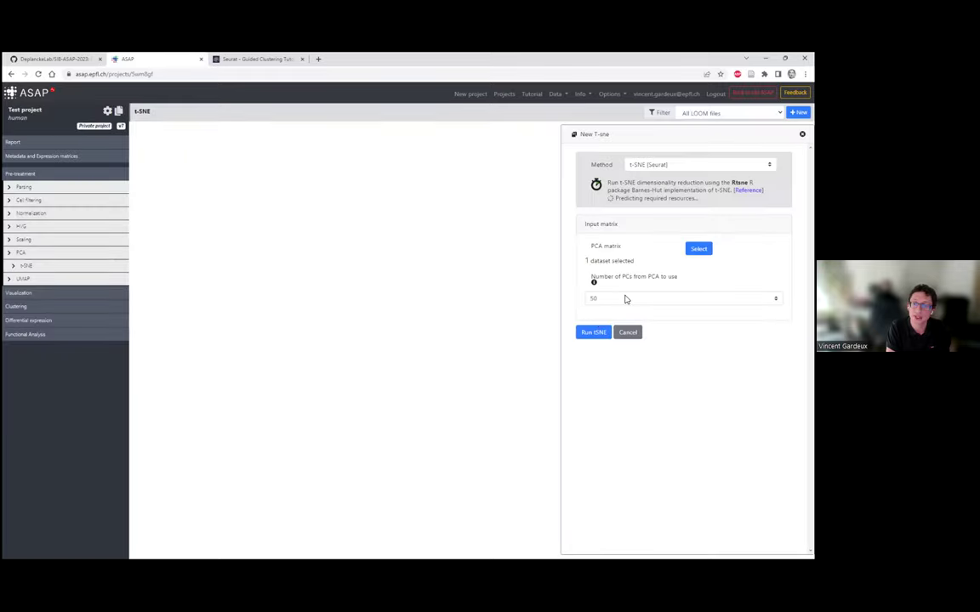
# - Switch to the Seurat guided clustering tutorial and look up the PCA dimensions used in its FindNeighbors code
pyautogui.click(247, 59)
pyautogui.scroll(-10, 302, 273)
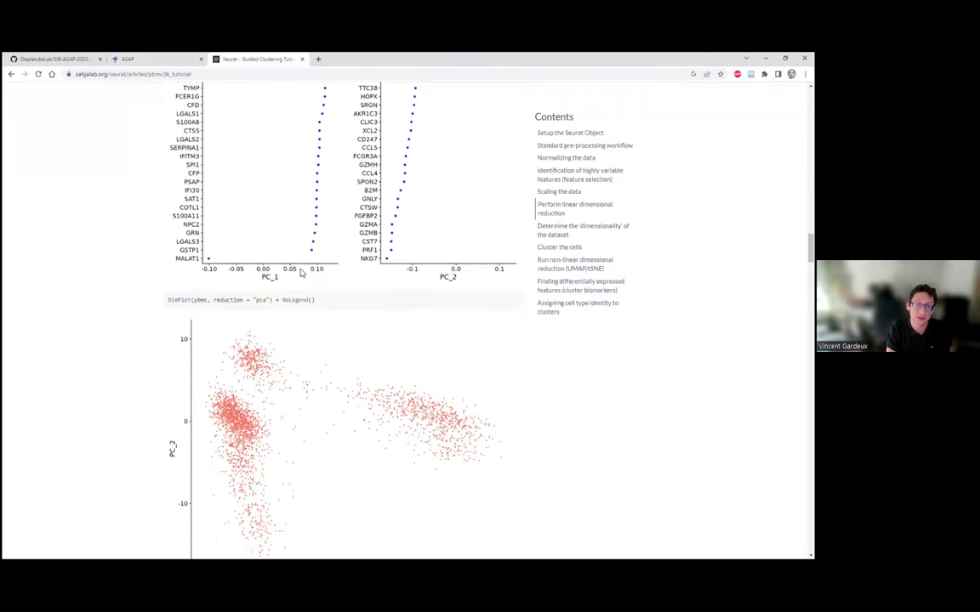
pyautogui.scroll(-5, 400, 314)
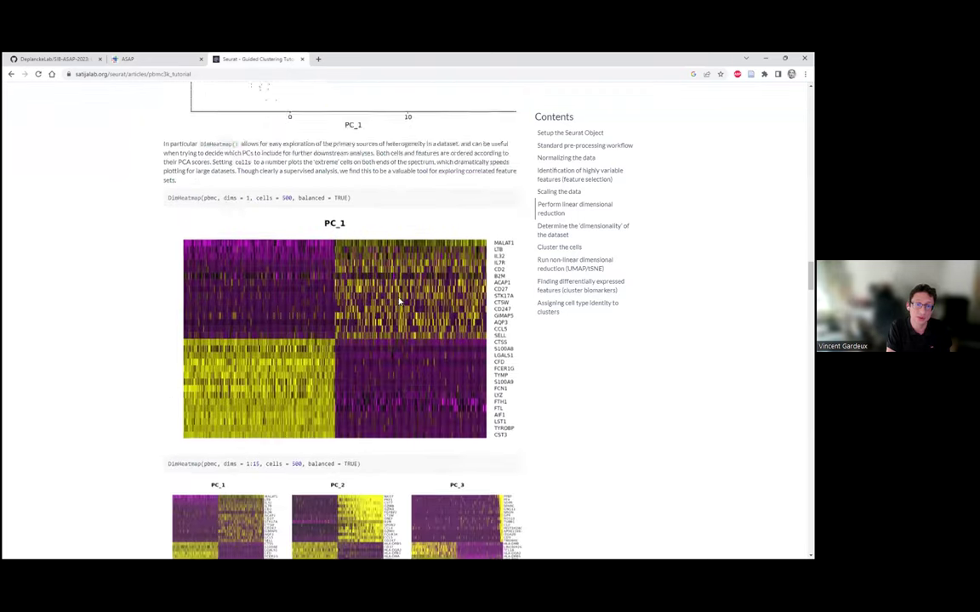
pyautogui.scroll(-20, 399, 301)
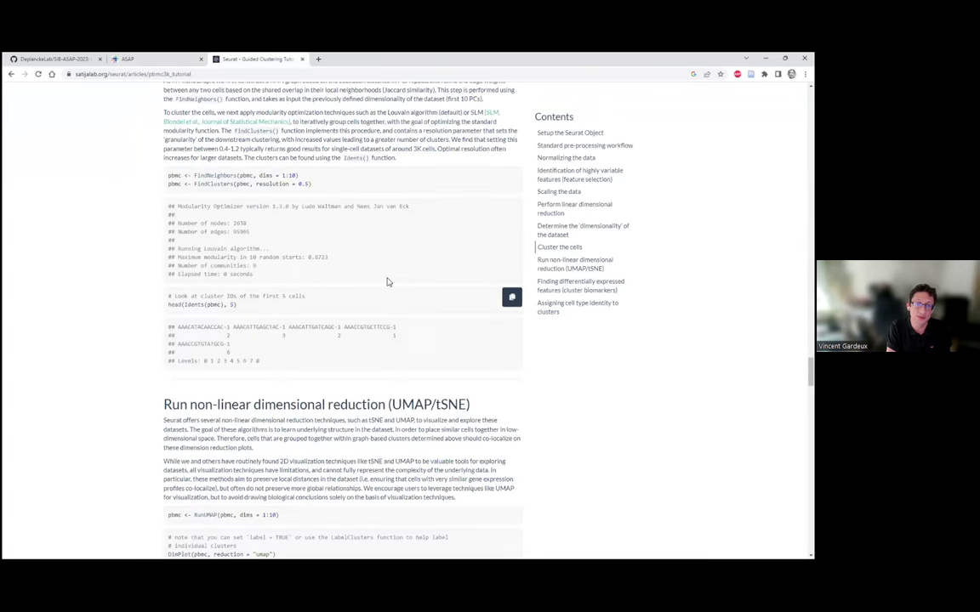
pyautogui.moveTo(297, 217); pyautogui.dragTo(282, 217)
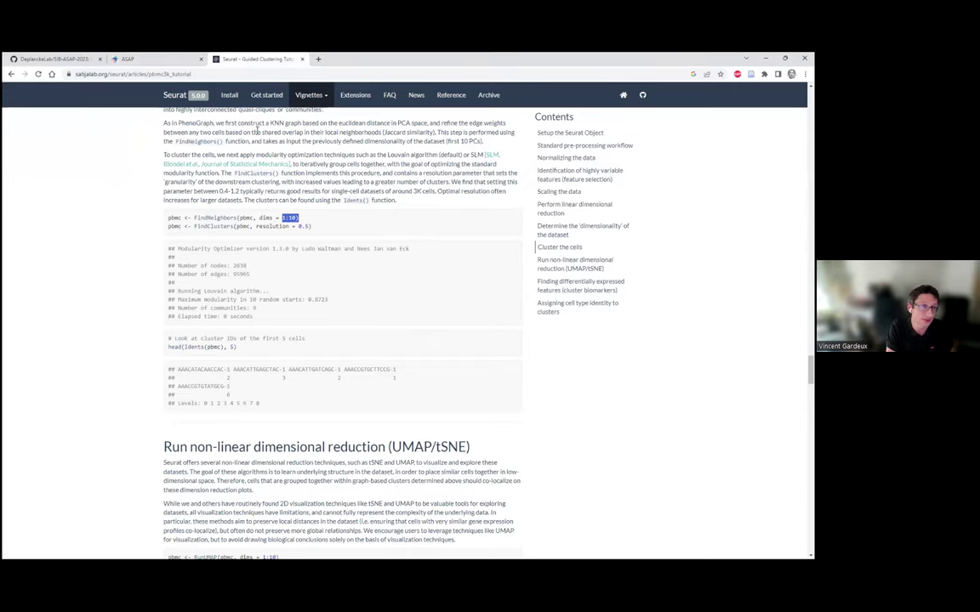
# - Back in ASAP, set the number of PCs to 10 and run the t-SNE
pyautogui.click(155, 60)
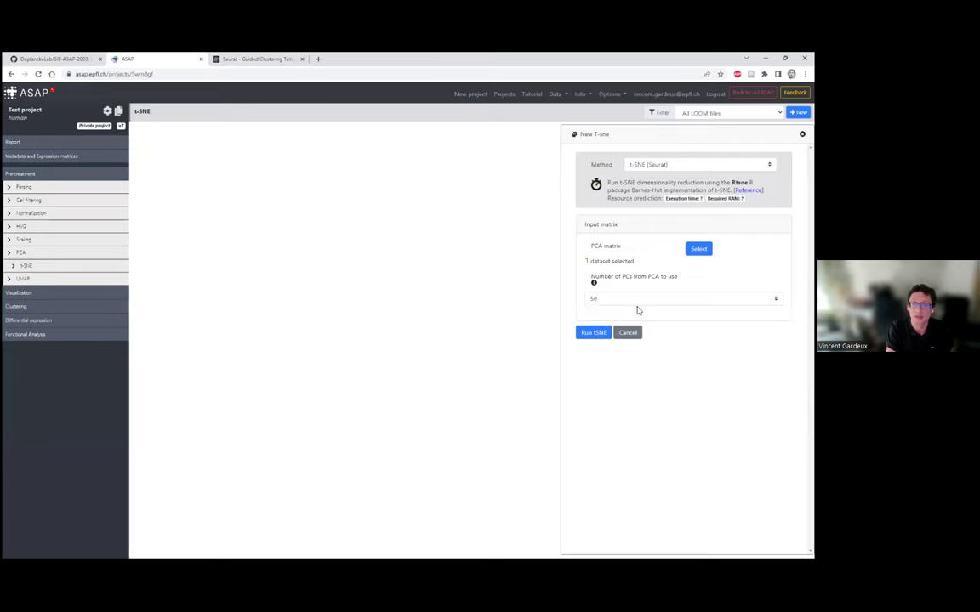
pyautogui.click(594, 298)
pyautogui.scroll(3, 617, 339)
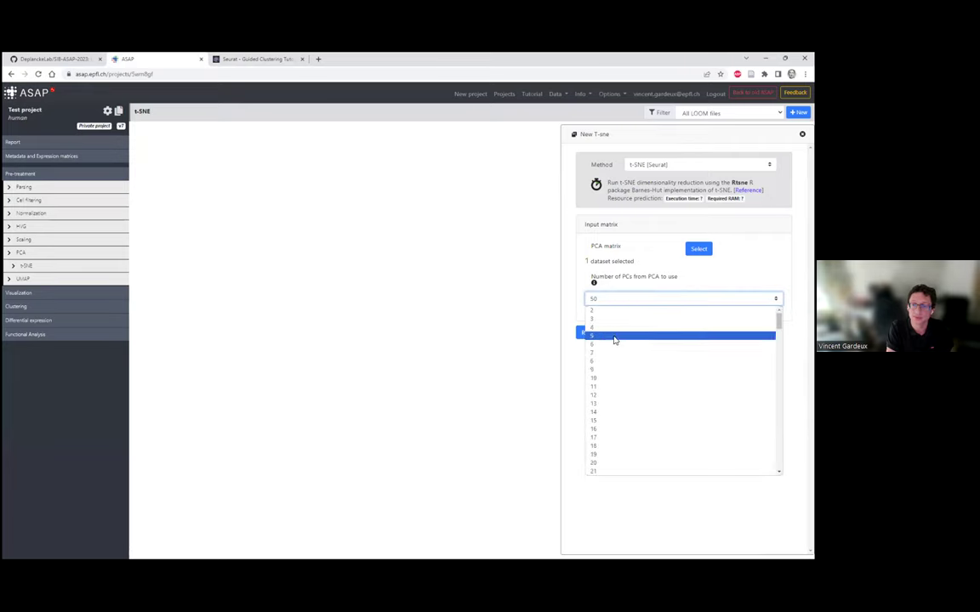
pyautogui.click(604, 383)
pyautogui.click(598, 334)
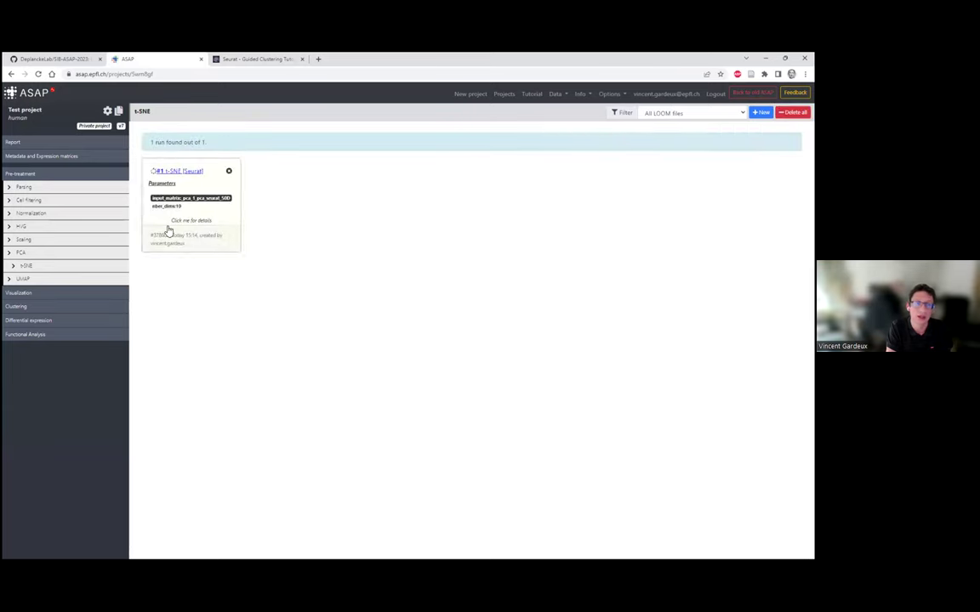
# - Run a new Seurat UMAP on the pca_1_pca_seurat_50D matrix using 10 PCs
pyautogui.click(34, 278)
pyautogui.click(500, 151)
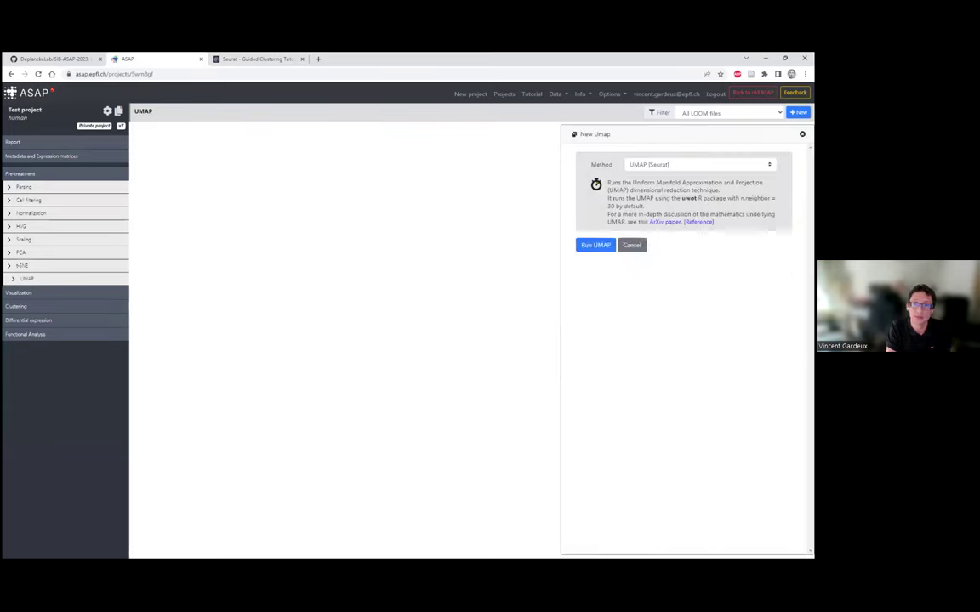
pyautogui.click(698, 272)
pyautogui.click(31, 157)
pyautogui.click(59, 227)
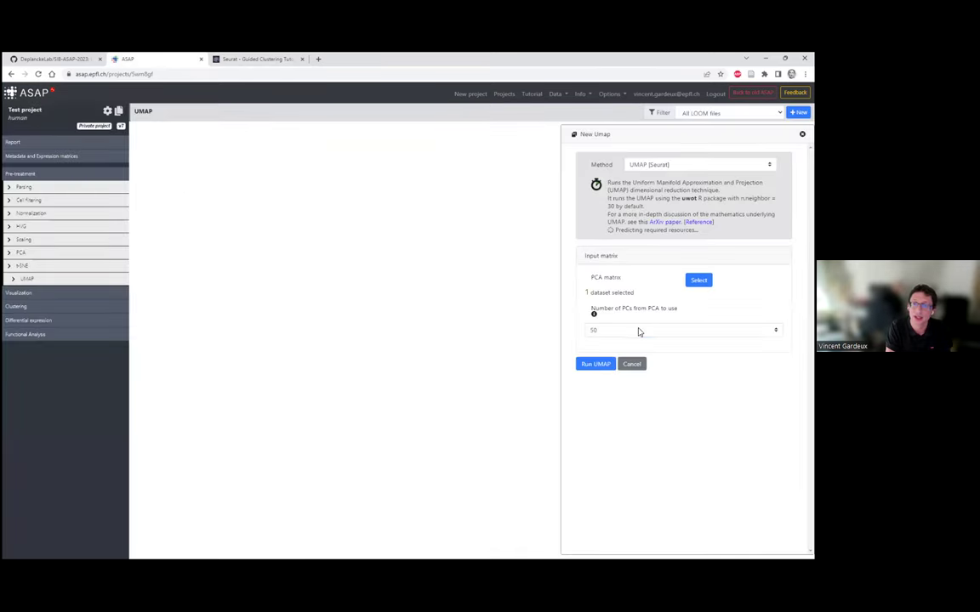
pyautogui.click(640, 330)
pyautogui.scroll(5, 645, 376)
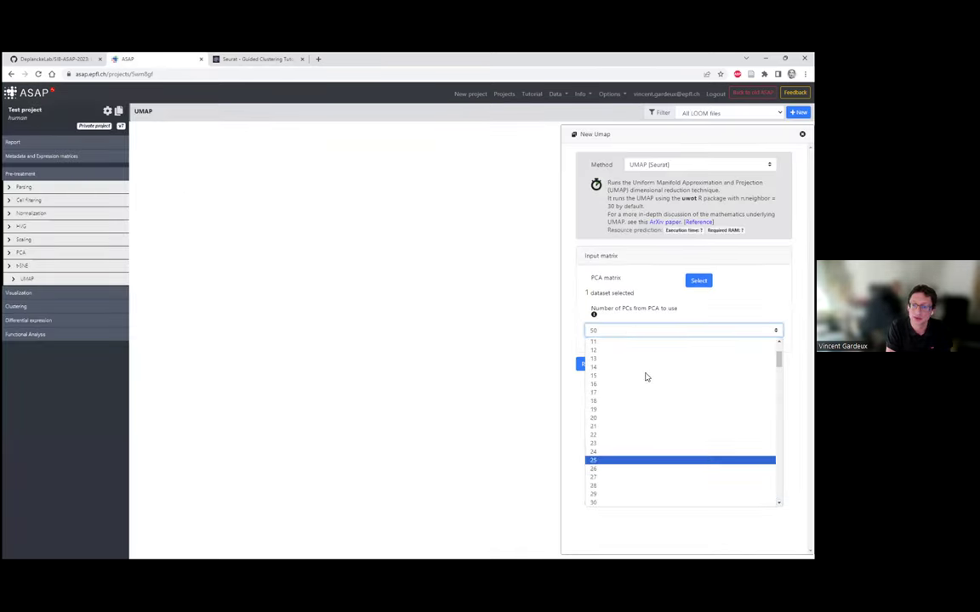
pyautogui.click(613, 409)
pyautogui.click(604, 364)
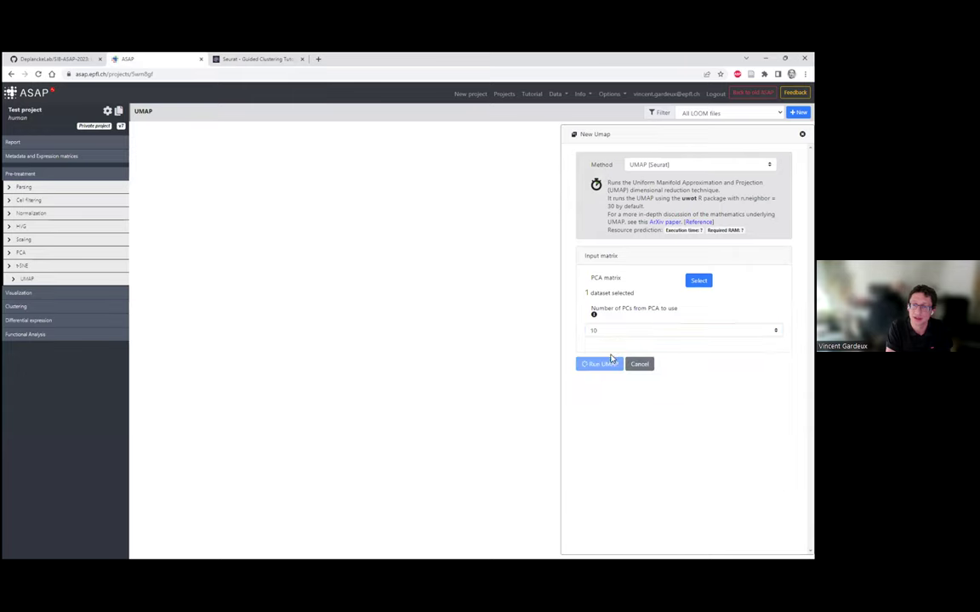
# - Run a second Seurat UMAP on the same matrix with 50 PCs, and close the new-run form
pyautogui.click(620, 330)
pyautogui.scroll(-10, 635, 401)
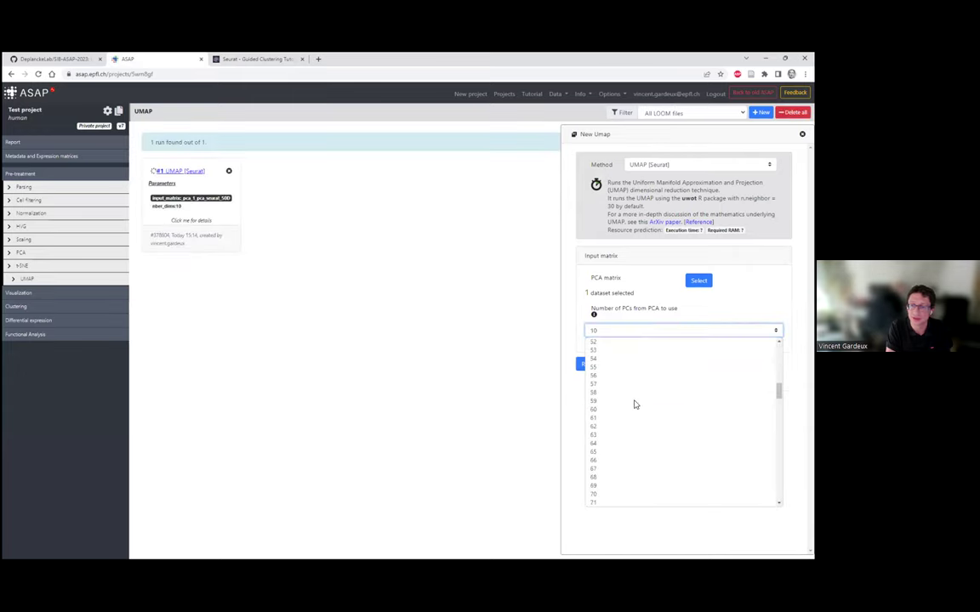
pyautogui.click(611, 411)
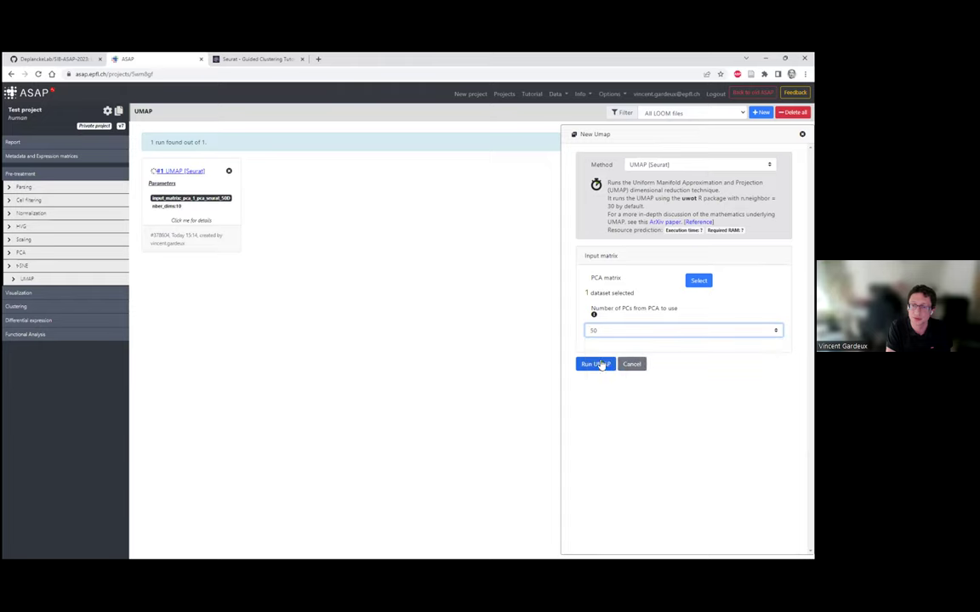
pyautogui.click(599, 365)
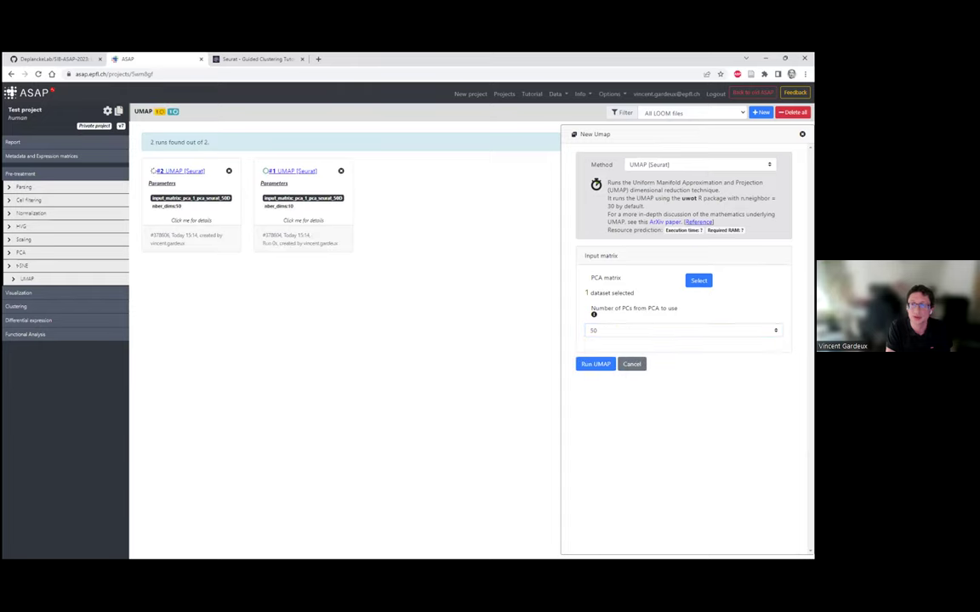
pyautogui.click(631, 365)
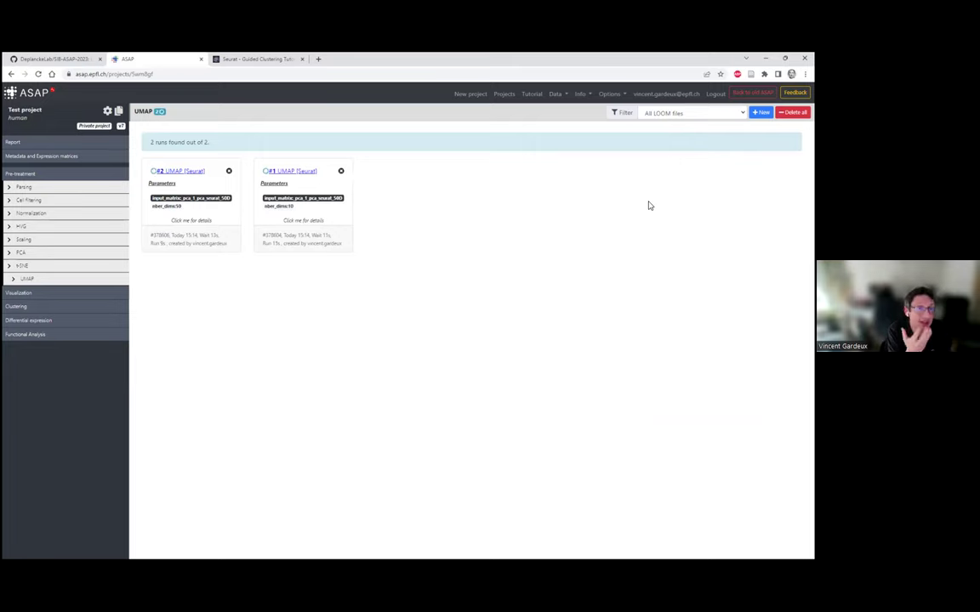
# - Examine the Seurat tutorial's section on determining dataset dimensionality, including the JackStraw mention and elbow plot, and return to ASAP
pyautogui.click(248, 57)
pyautogui.scroll(10, 426, 281)
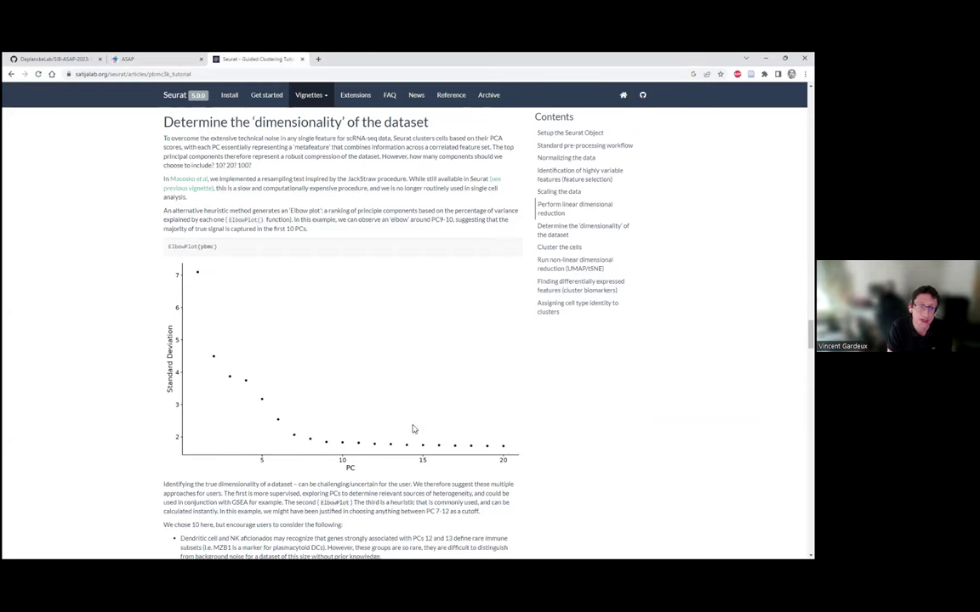
pyautogui.moveTo(378, 178); pyautogui.dragTo(348, 179)
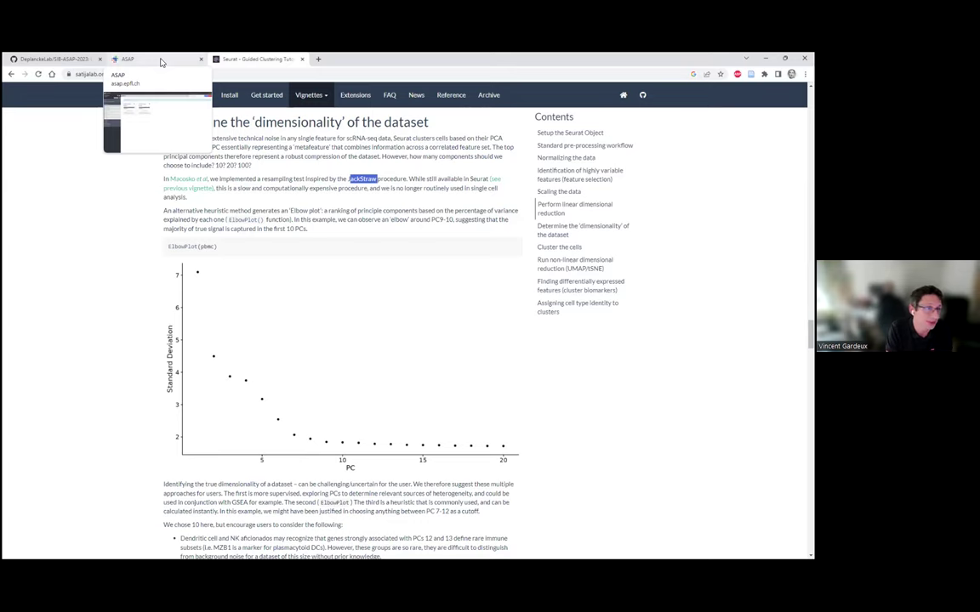
pyautogui.click(160, 61)
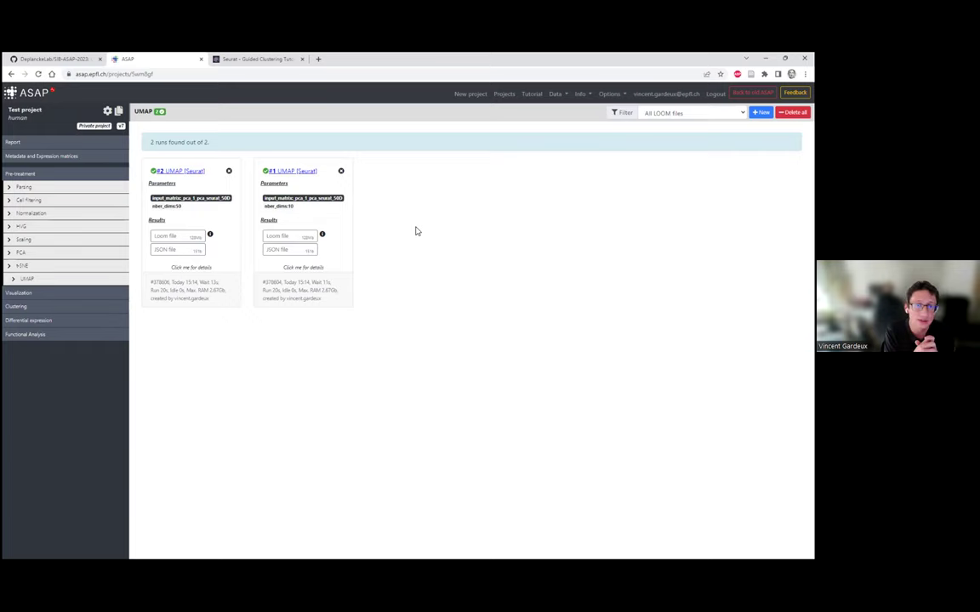
# - Open the cell scatter plot visualization and display the _umap_1_umap_seurat embedding
pyautogui.click(38, 291)
pyautogui.click(192, 142)
pyautogui.click(184, 166)
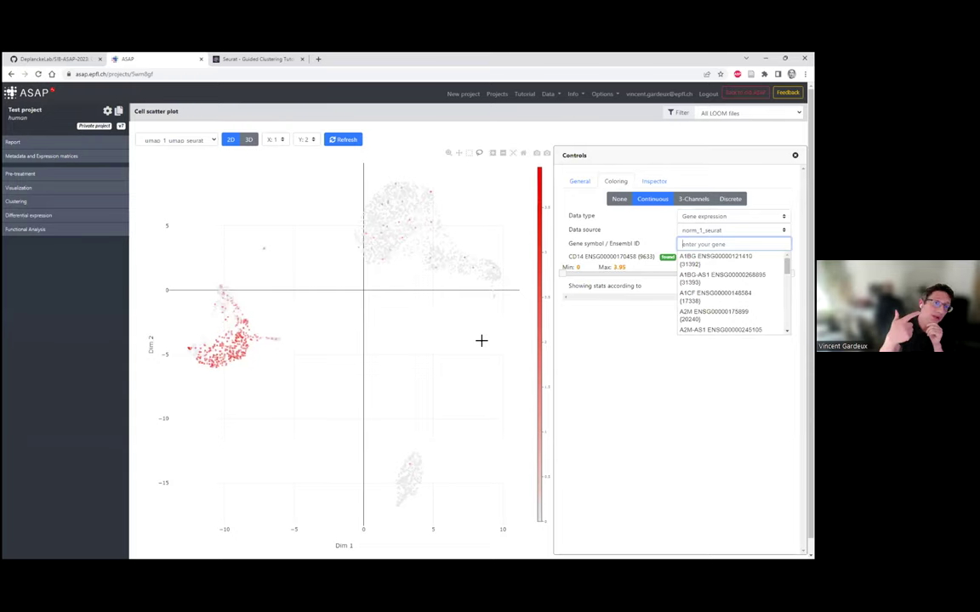
# - Switch the cell scatter plot to the _umap_2_umap_seurat embedding for comparison with the first UMAP
pyautogui.click(191, 142)
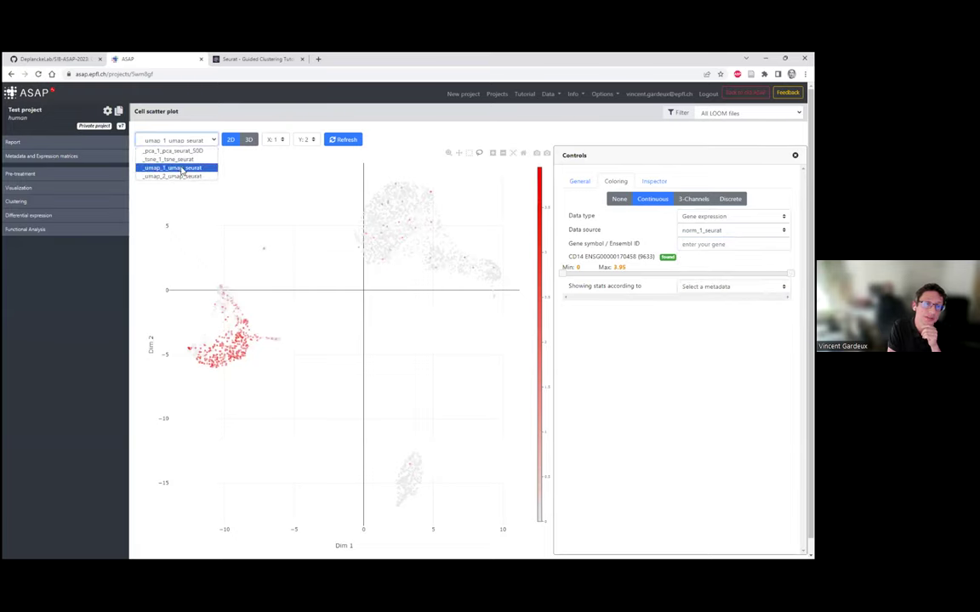
pyautogui.click(181, 168)
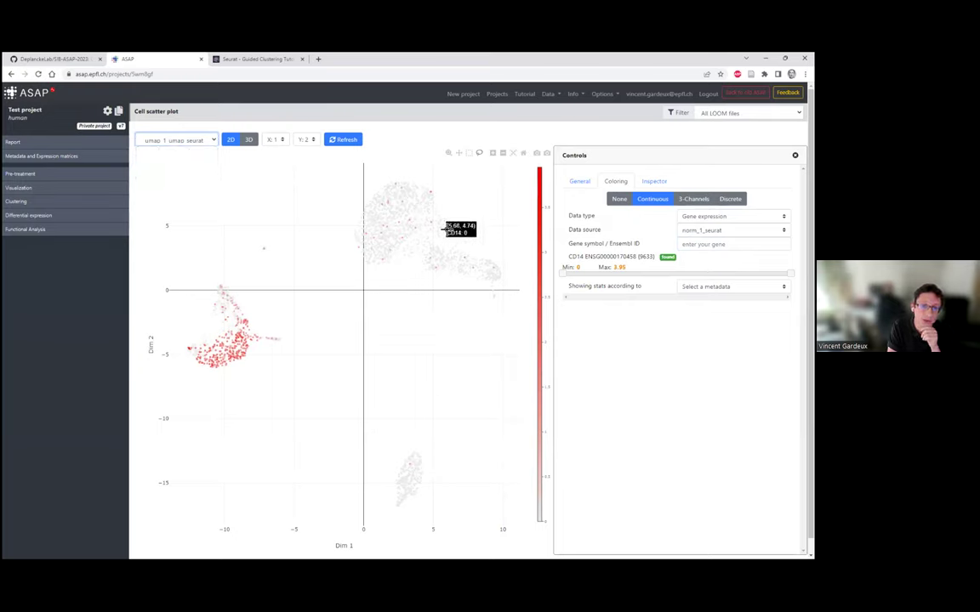
pyautogui.click(190, 139)
pyautogui.click(193, 176)
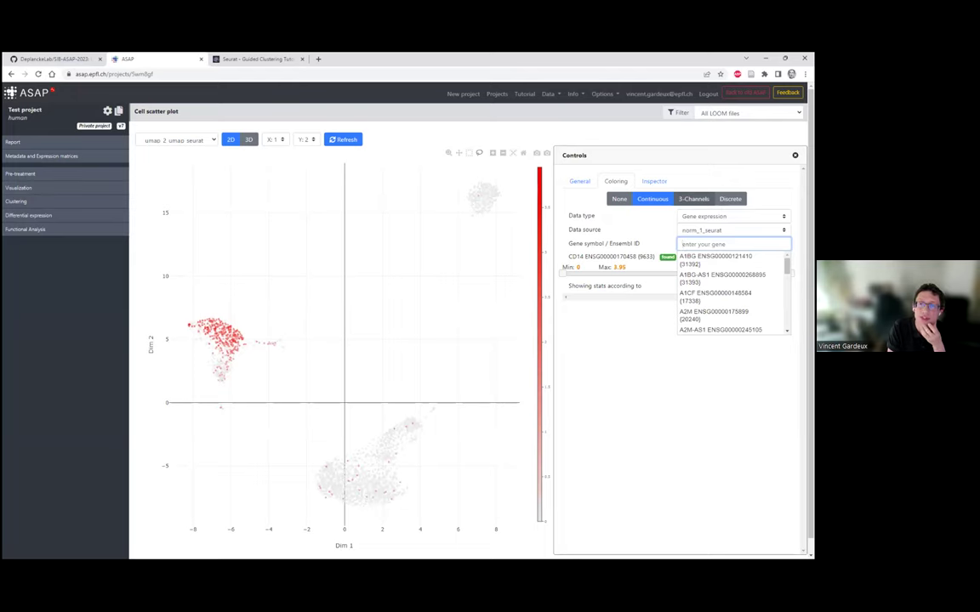
# - Switch the plot coloring to 3-Channels and assign gene CD14 to the red channel
pyautogui.click(693, 198)
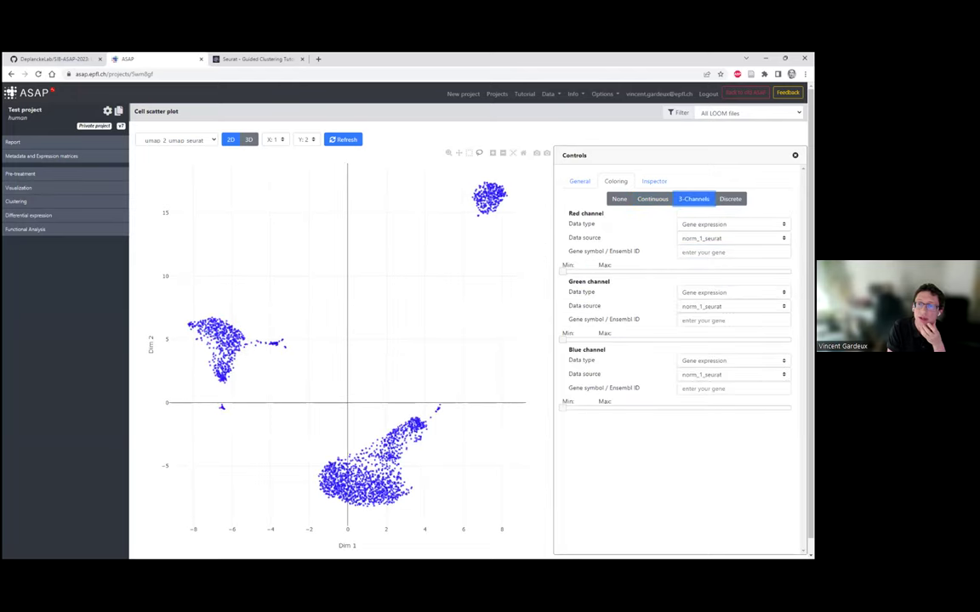
pyautogui.click(733, 252)
pyautogui.write('cd14')
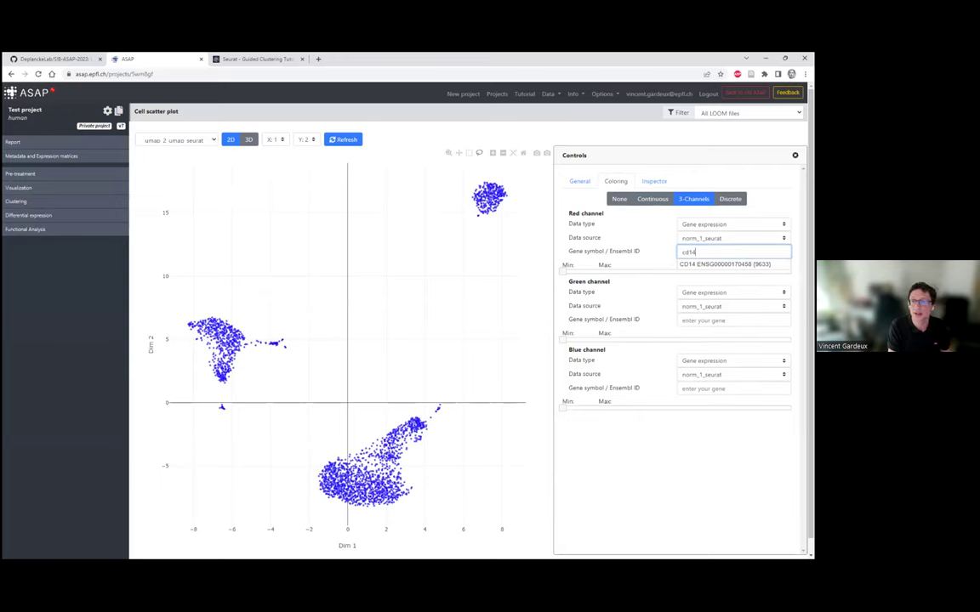
pyautogui.click(706, 265)
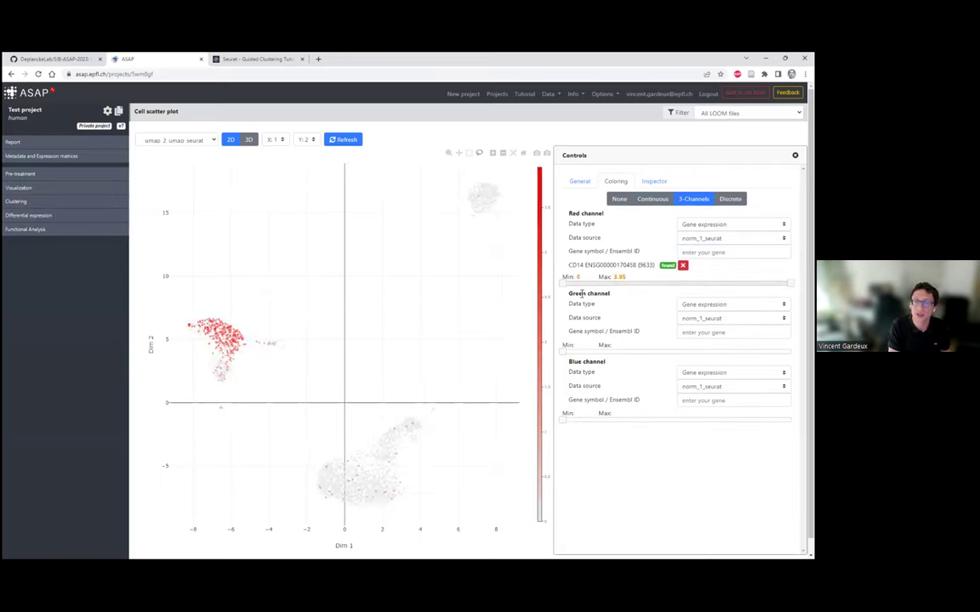
pyautogui.moveTo(515, 190); pyautogui.dragTo(549, 197)
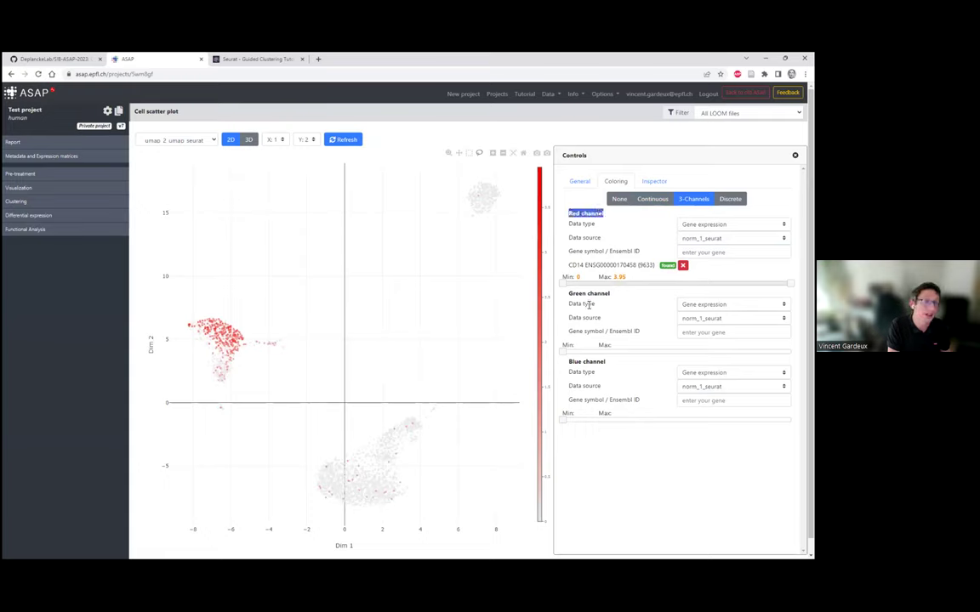
pyautogui.click(706, 333)
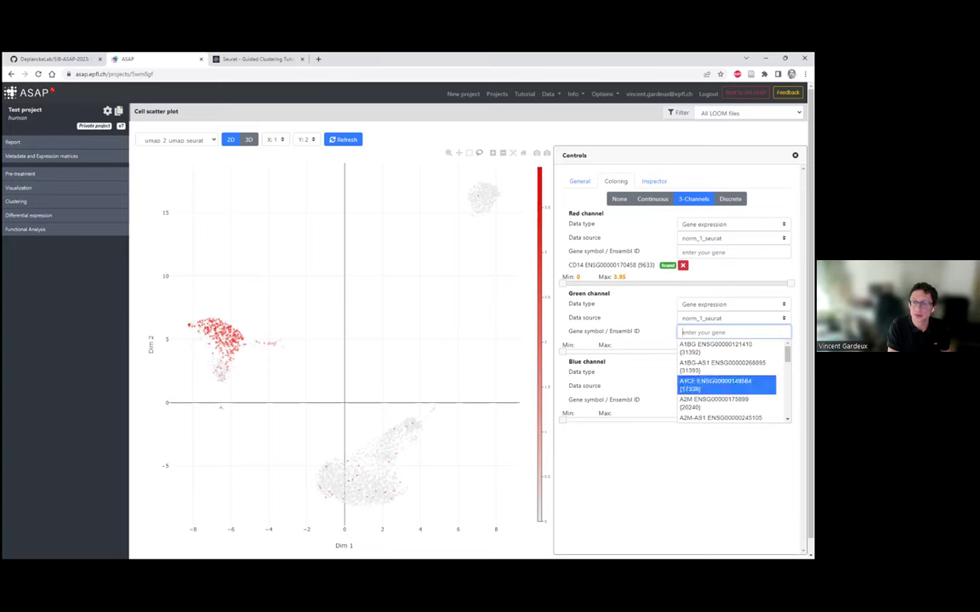
pyautogui.click(714, 385)
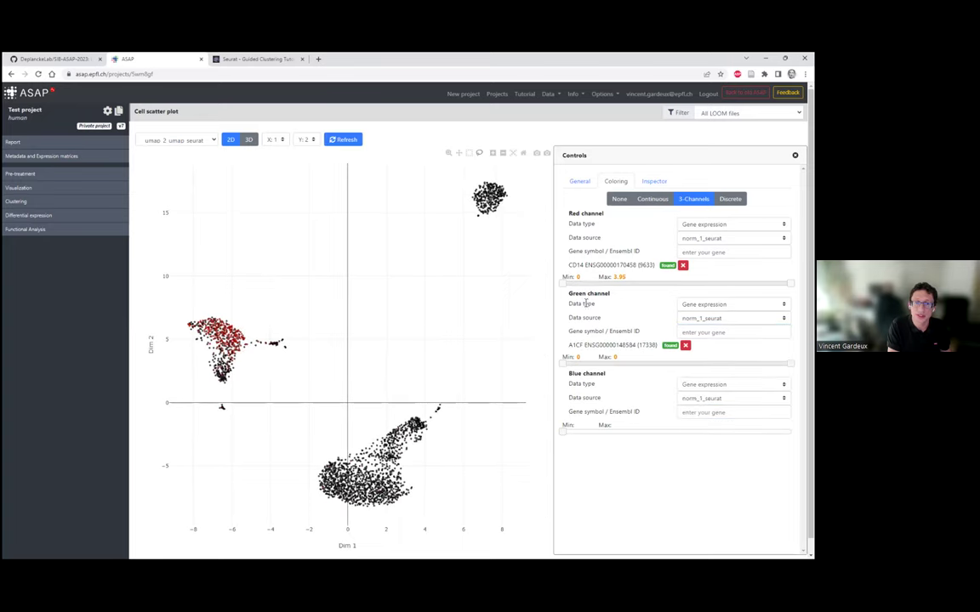
pyautogui.moveTo(246, 332)
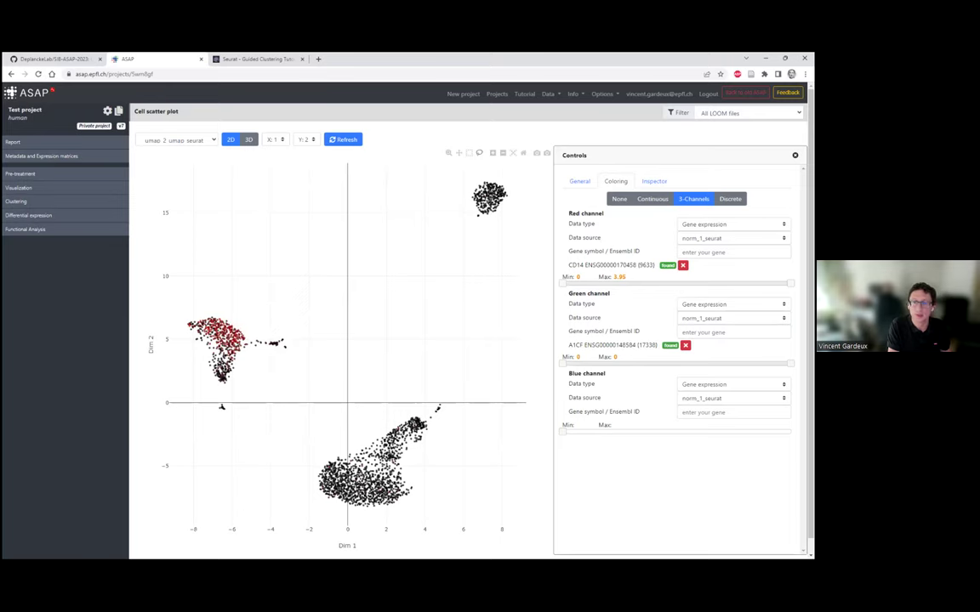
# - Switch to the Seurat guided clustering tutorial and copy the platelet marker PPBP from the cell type marker table
pyautogui.click(731, 411)
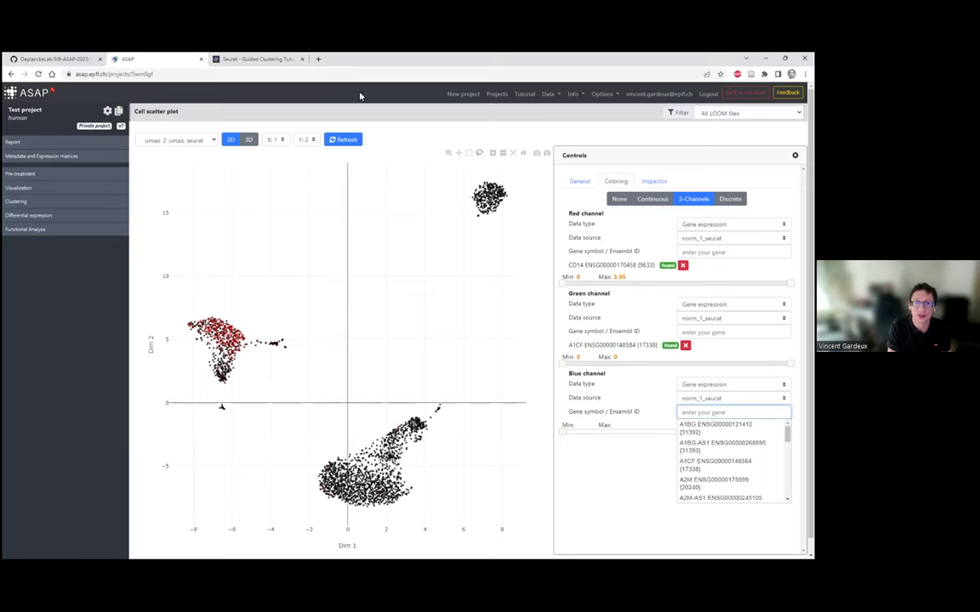
pyautogui.click(256, 58)
pyautogui.scroll(-20, 440, 285)
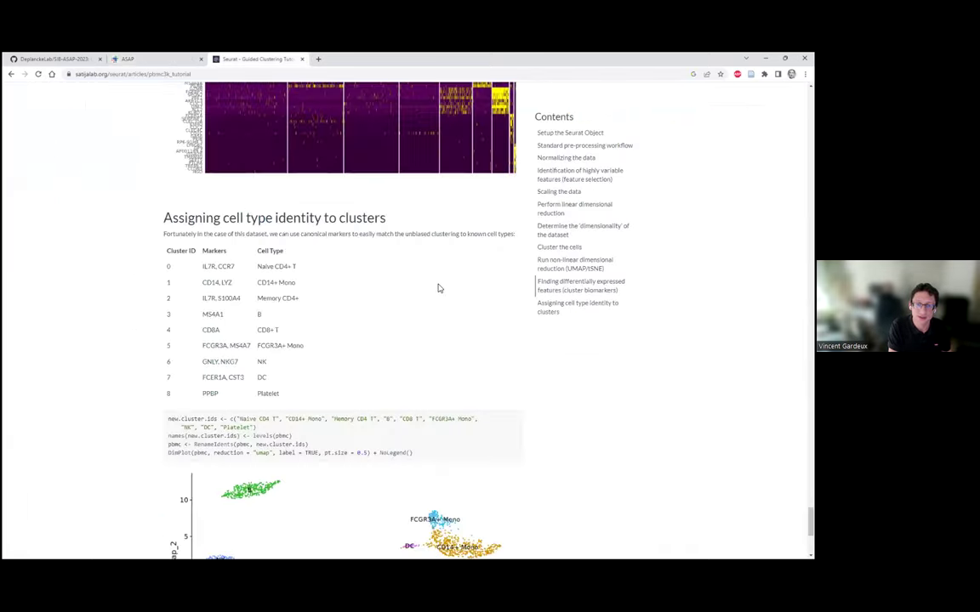
pyautogui.scroll(3, 440, 287)
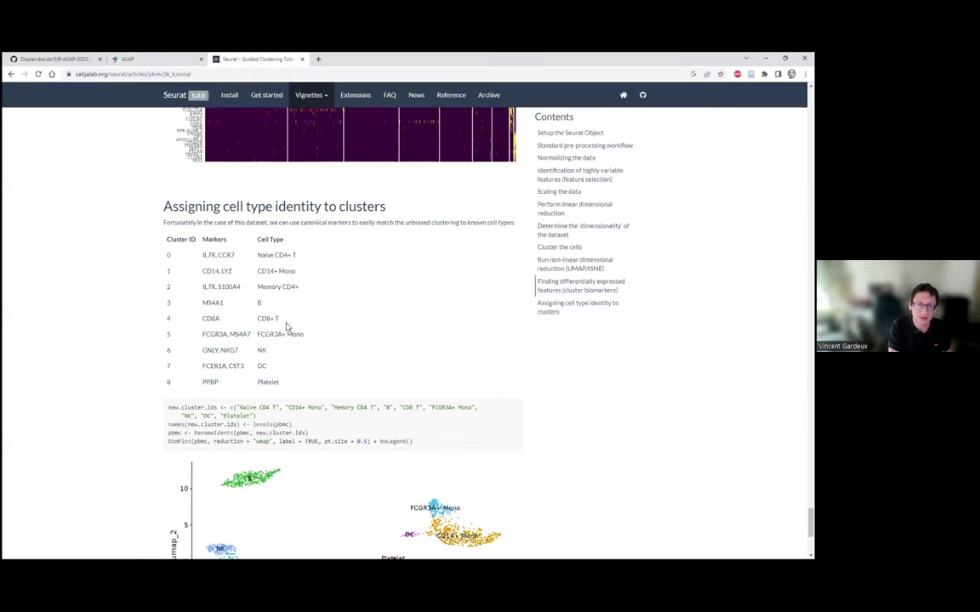
pyautogui.doubleClick(210, 382)
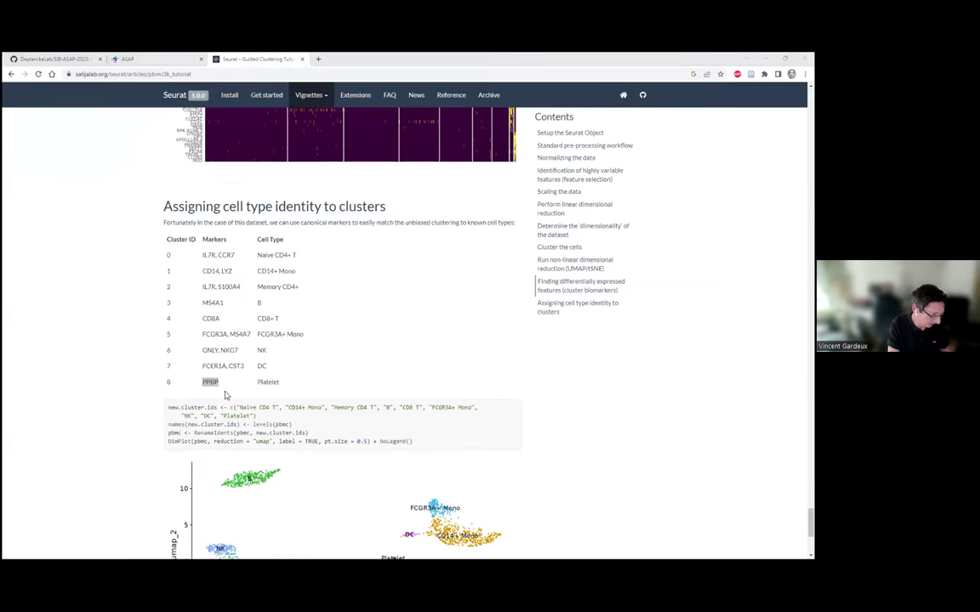
pyautogui.click(239, 387)
pyautogui.doubleClick(210, 382)
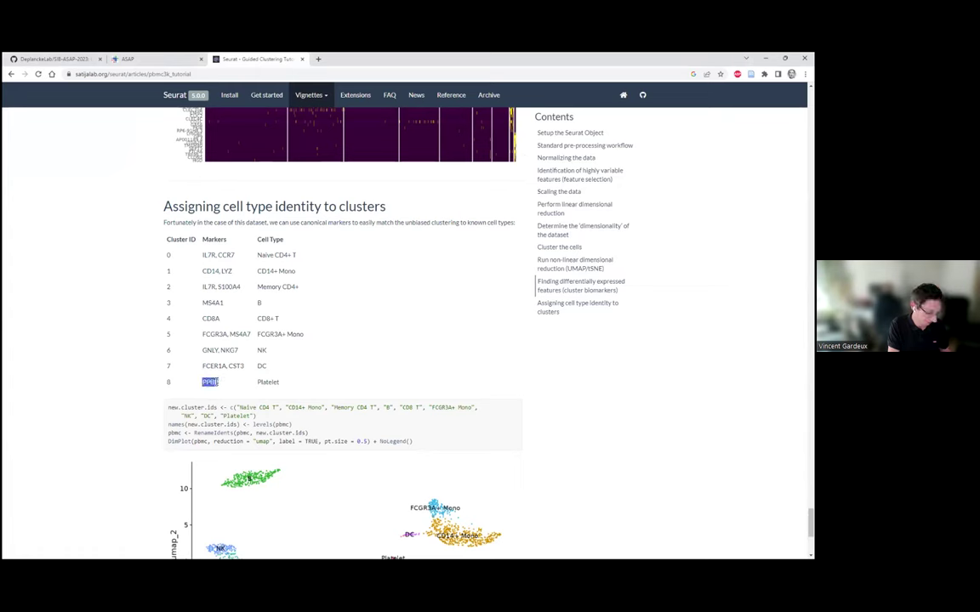
pyautogui.hotkey('ctrl', 'c')
pyautogui.click(128, 59)
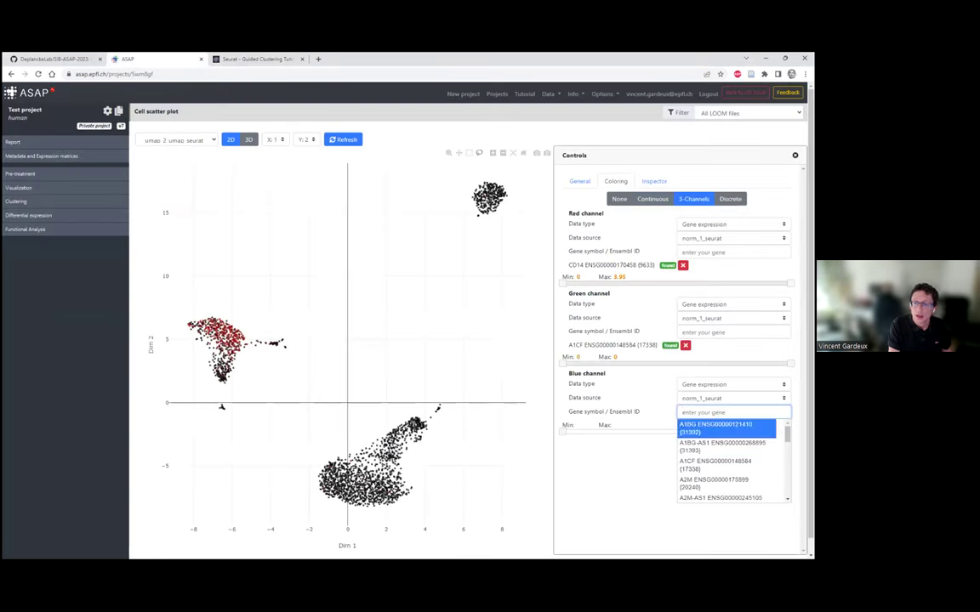
pyautogui.hotkey('ctrl', 'v')
pyautogui.press('Down')
pyautogui.press('Return')
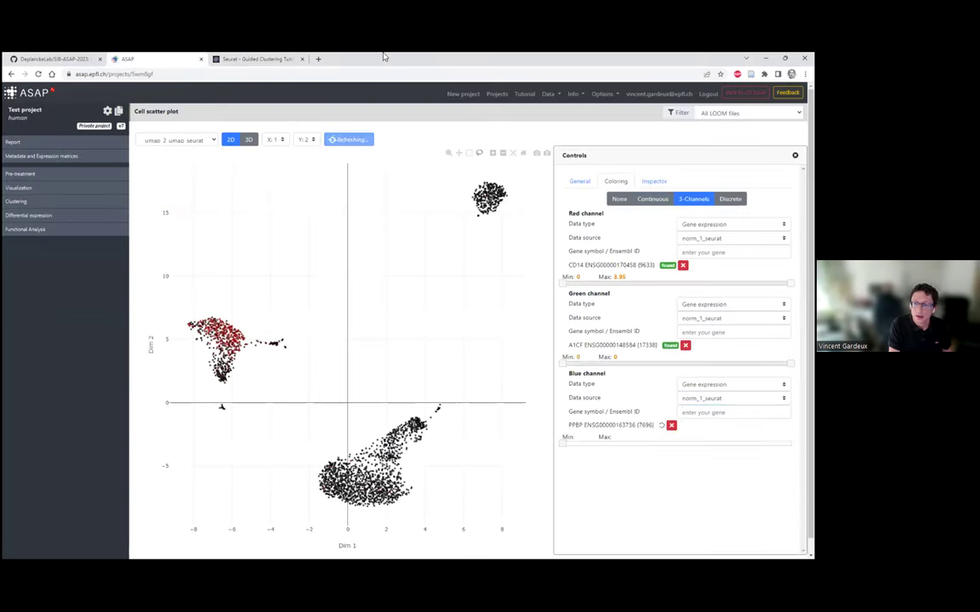
pyautogui.click(255, 58)
pyautogui.doubleClick(210, 318)
pyautogui.click(128, 59)
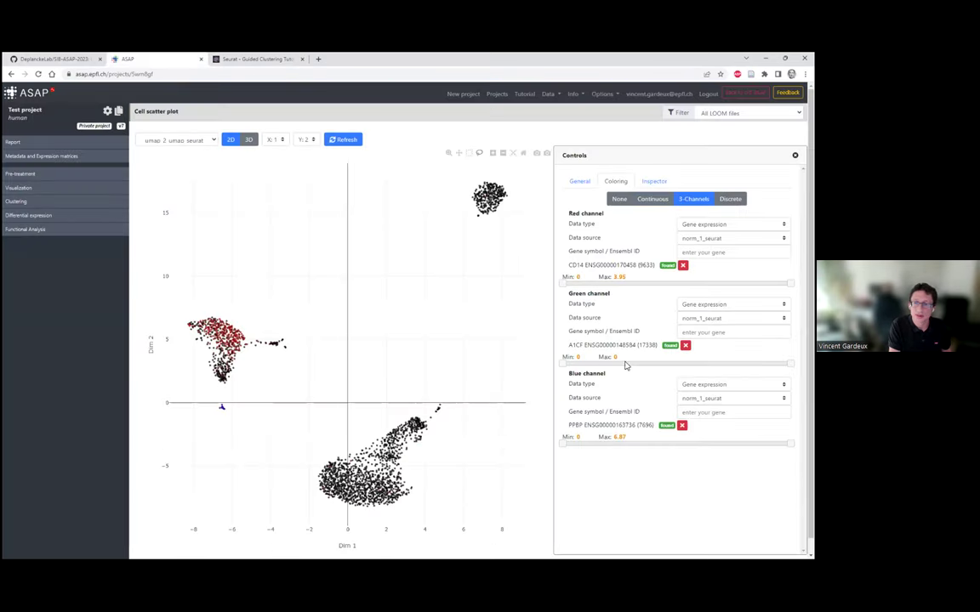
pyautogui.click(734, 332)
pyautogui.hotkey('ctrl', 'v')
pyautogui.press('Down')
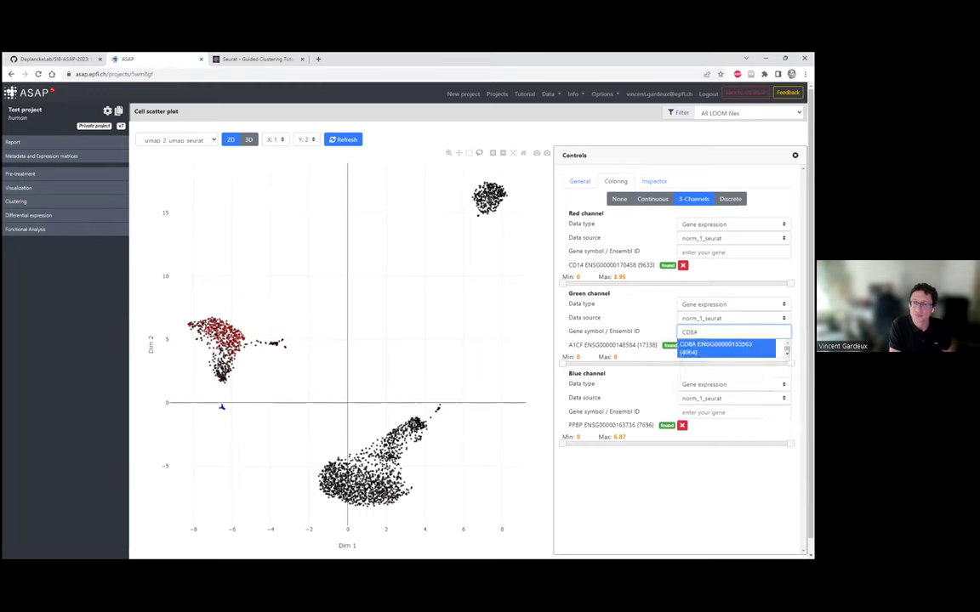
pyautogui.press('Return')
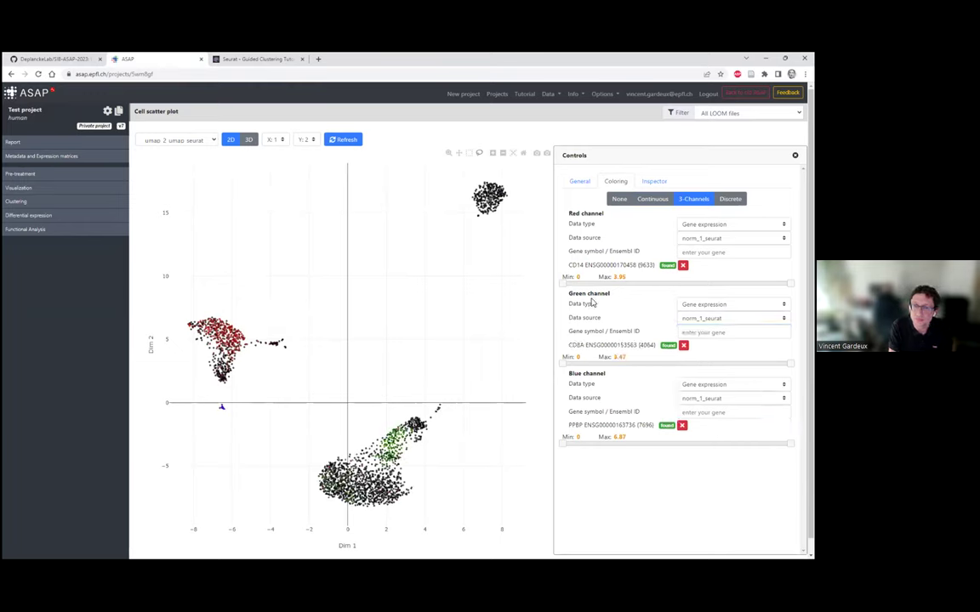
pyautogui.moveTo(213, 344)
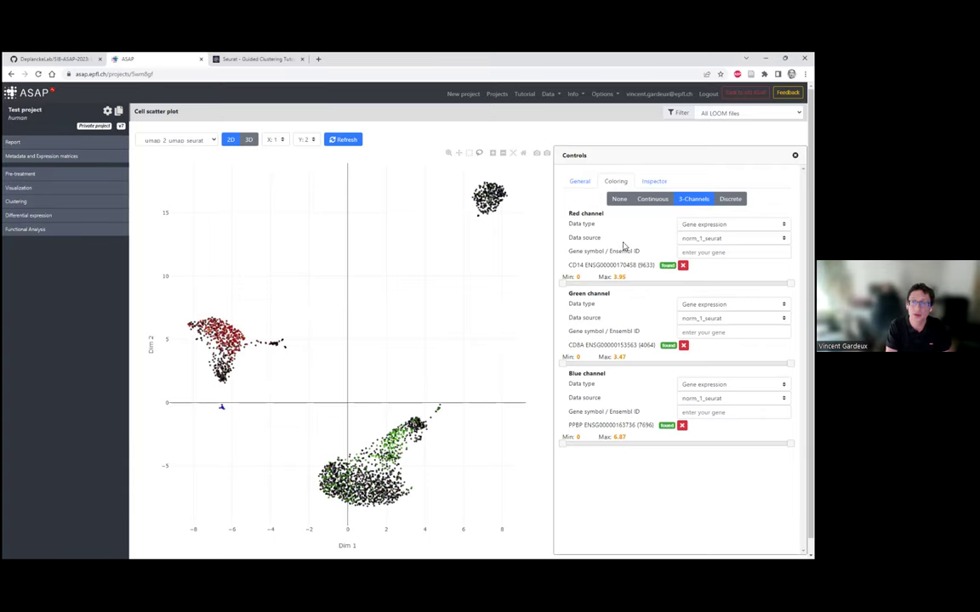
# - Switch the plot coloring to Continuous and set its data type to Global gene set (ModuleScore)
pyautogui.click(654, 200)
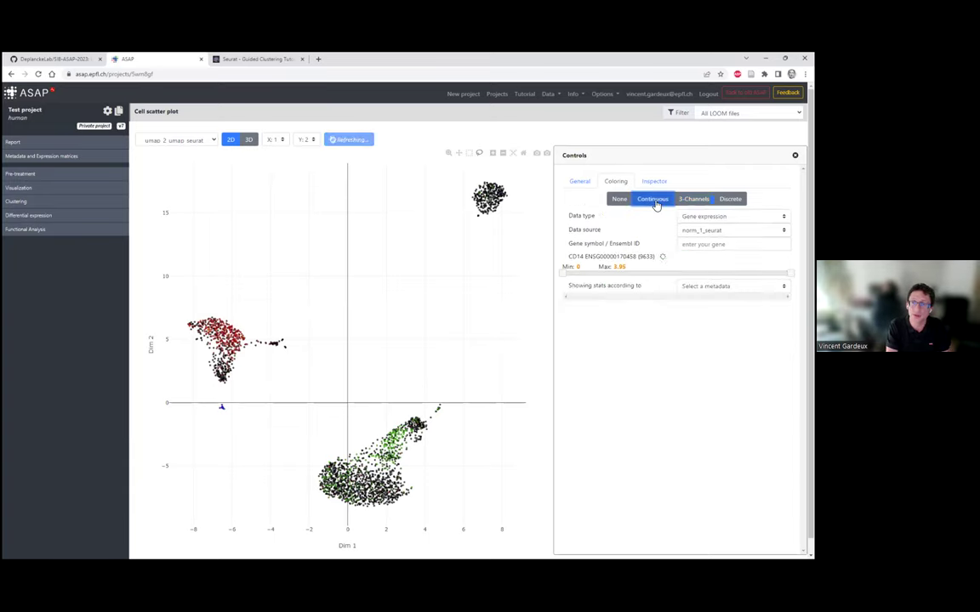
pyautogui.click(732, 216)
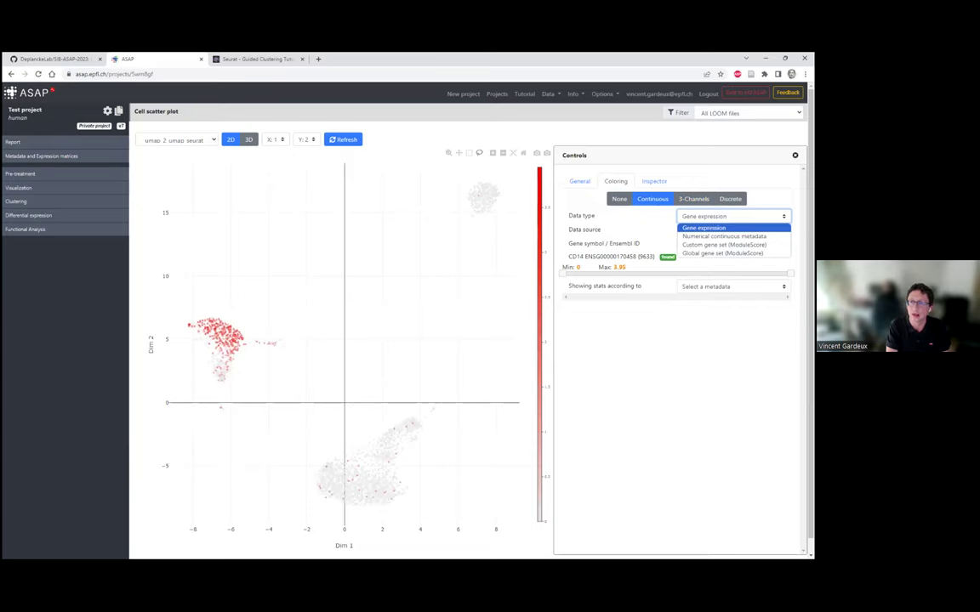
pyautogui.press('Down')
pyautogui.press('Down')
pyautogui.press('Down')
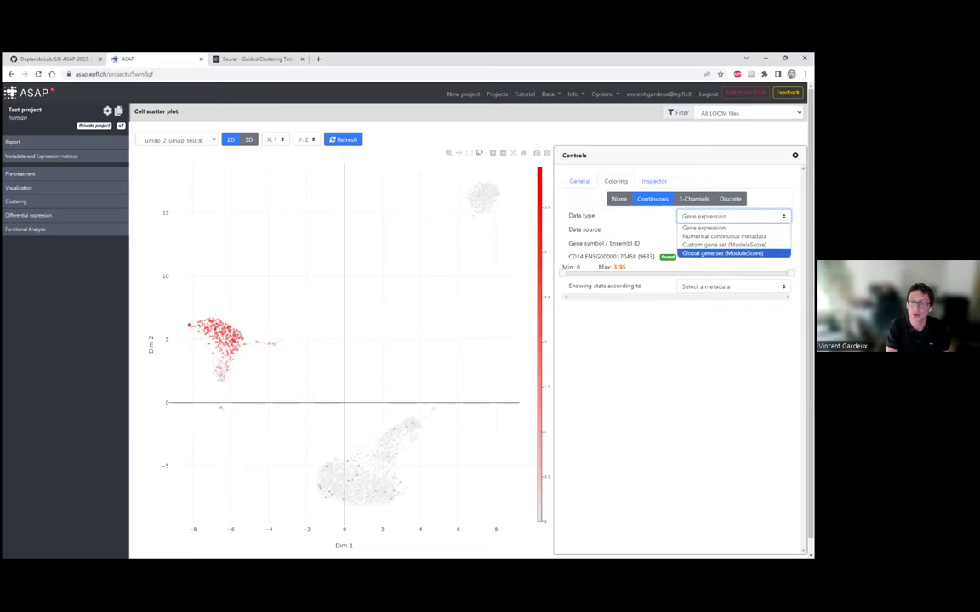
pyautogui.press('Return')
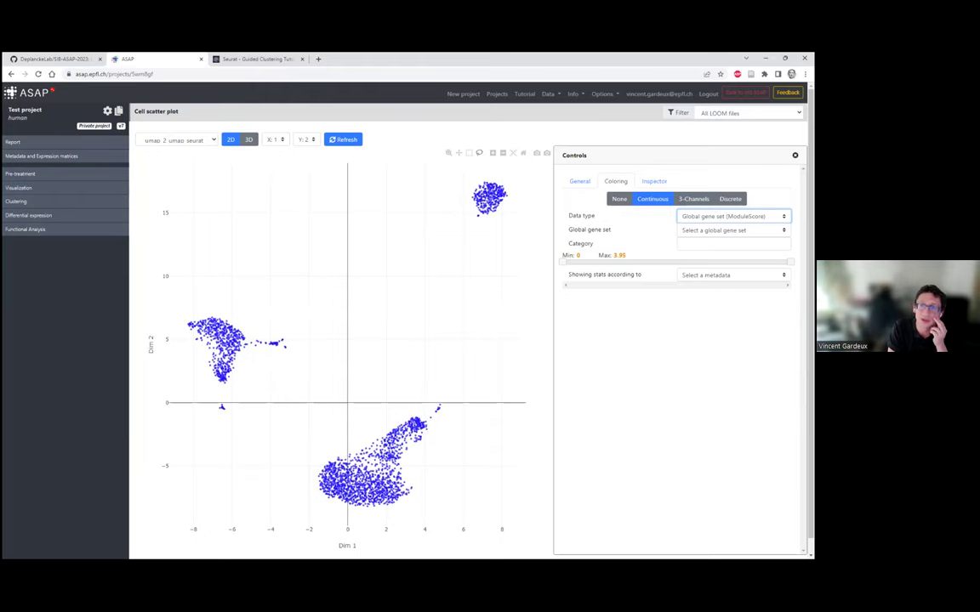
# - Review the available global gene sets and the categorical gene metadata offered under Custom gene set (ModuleScore)
pyautogui.click(734, 229)
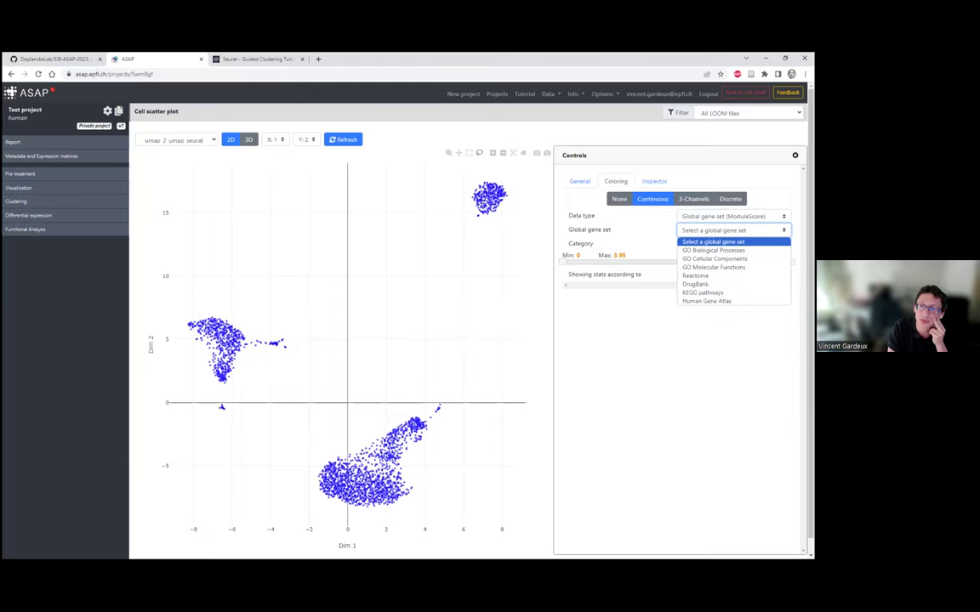
pyautogui.click(733, 216)
pyautogui.click(734, 216)
pyautogui.click(723, 241)
pyautogui.click(734, 230)
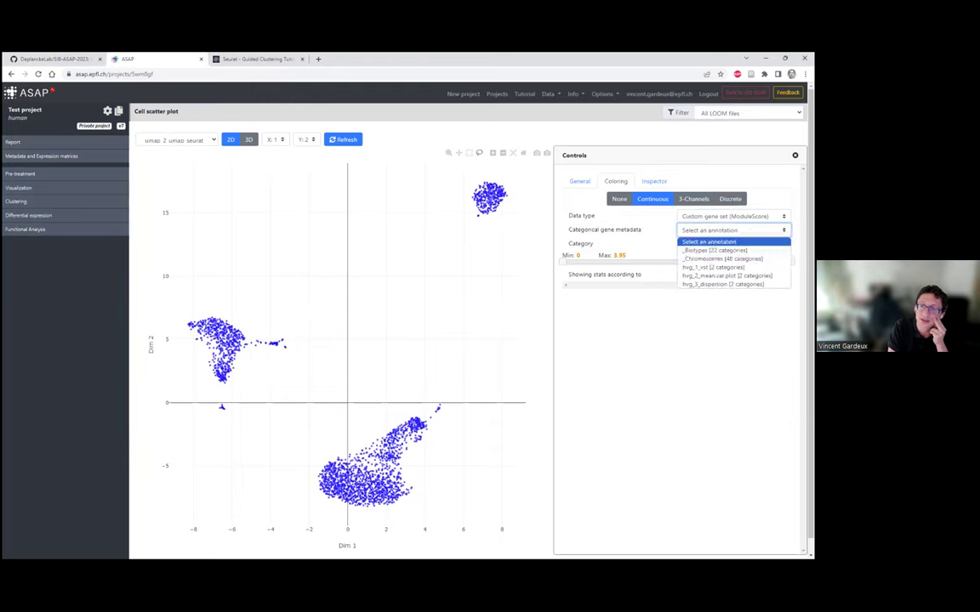
pyautogui.click(733, 216)
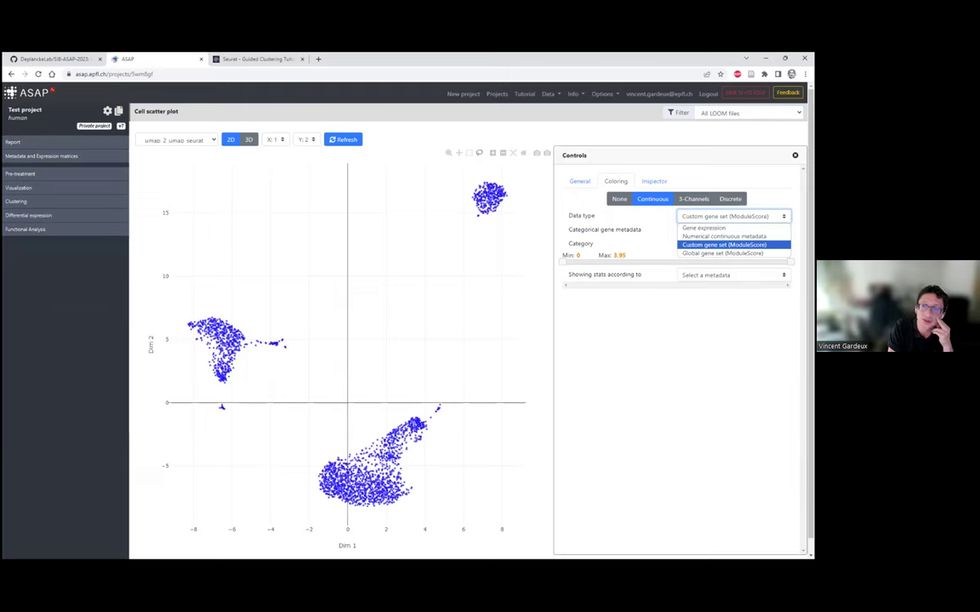
# - Color the cells by the Global gene set (ModuleScore) using the Human Gene Atlas category Bonemarrow (52)
pyautogui.click(723, 253)
pyautogui.click(734, 230)
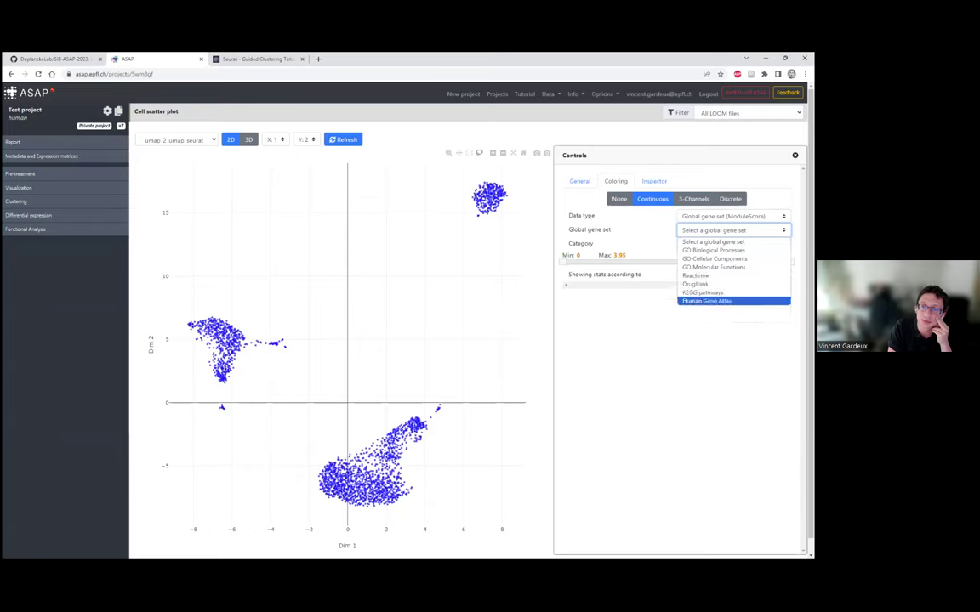
pyautogui.click(706, 301)
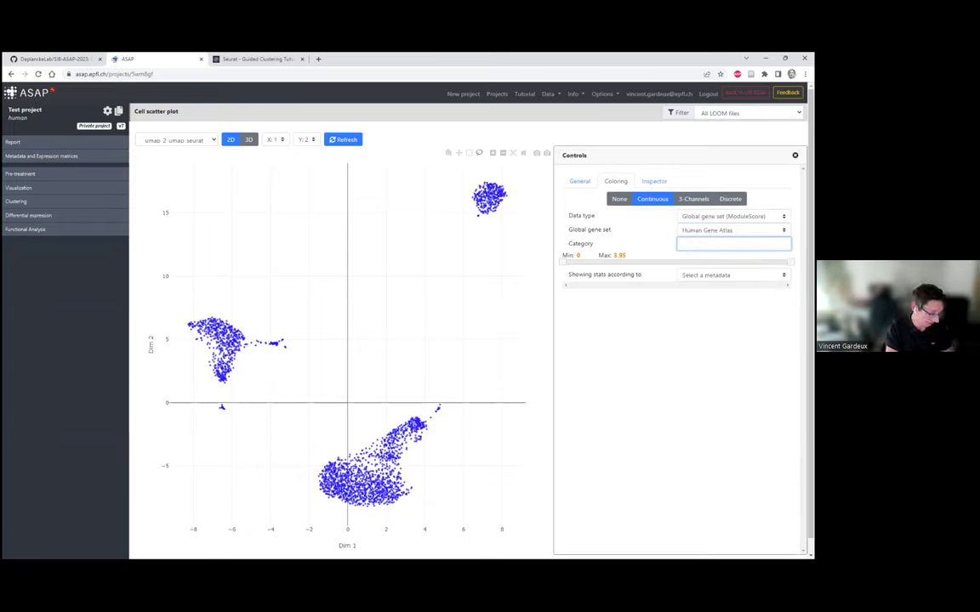
pyautogui.write('b')
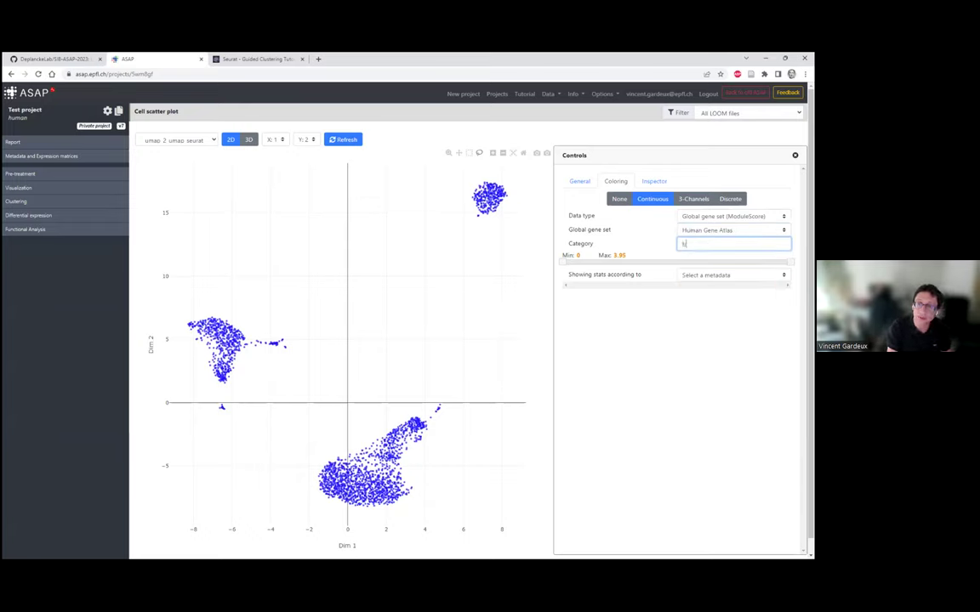
pyautogui.press('Down')
pyautogui.press('Down')
pyautogui.press('Down')
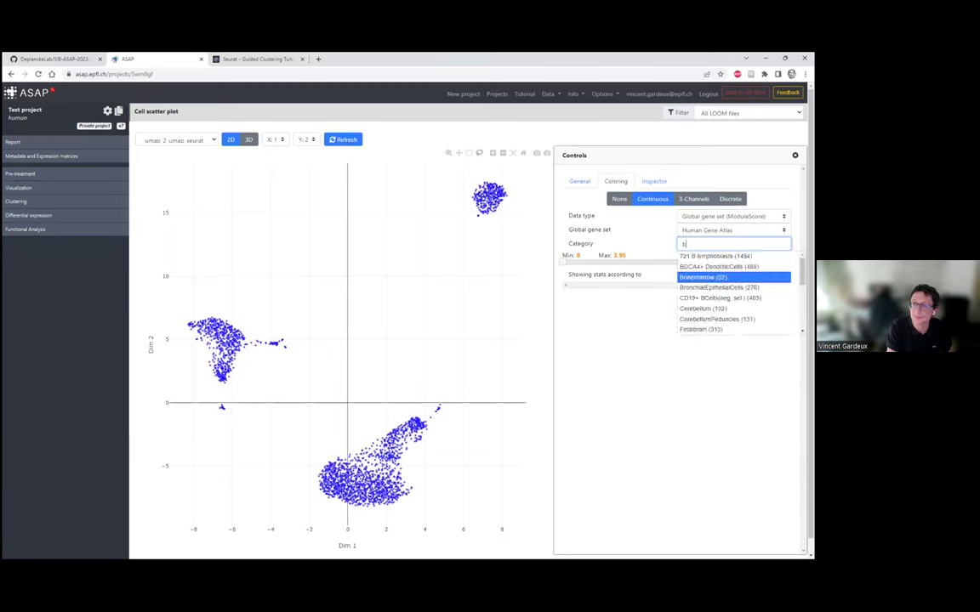
pyautogui.press('Return')
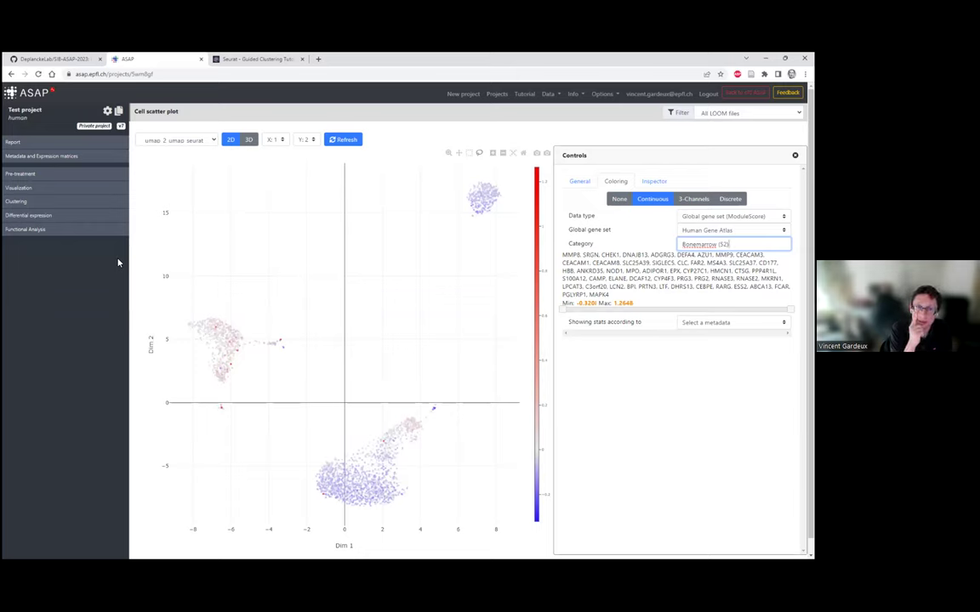
# - Switch to the Seurat tutorial and examine its clustered UMAP plot for comparison with the ASAP embedding
pyautogui.click(267, 59)
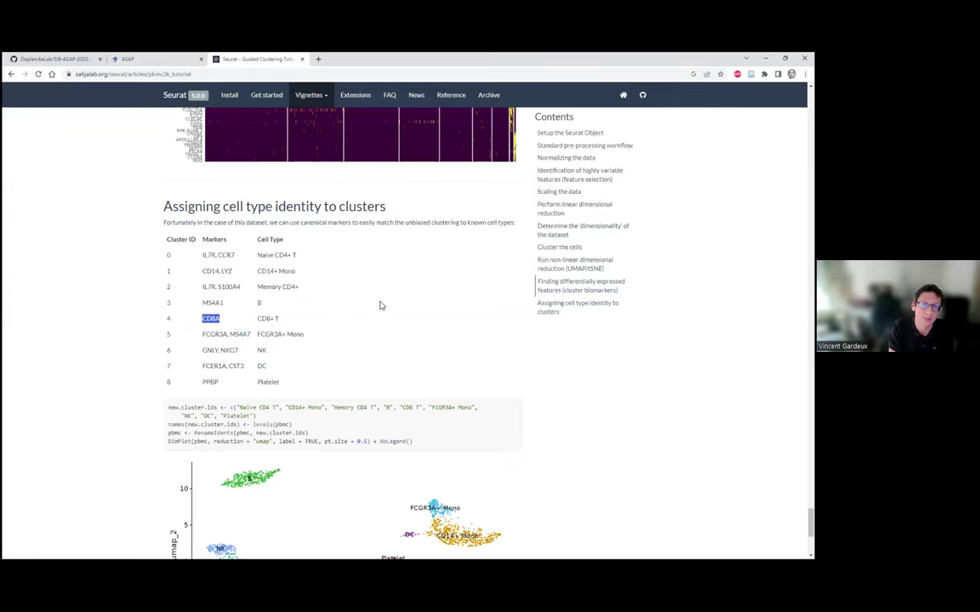
pyautogui.scroll(4, 383, 306)
pyautogui.scroll(20, 386, 309)
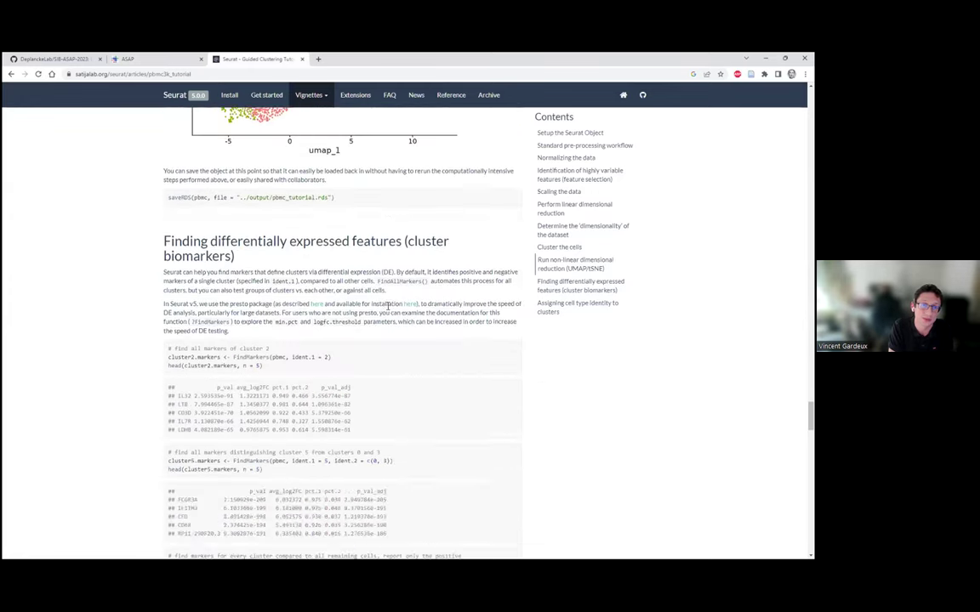
pyautogui.scroll(1, 387, 307)
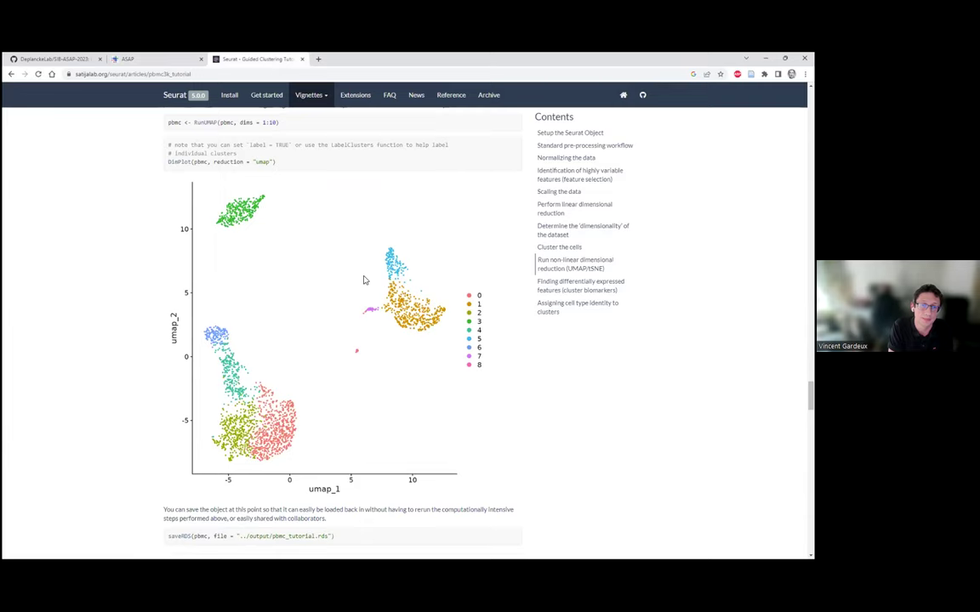
pyautogui.moveTo(145, 57)
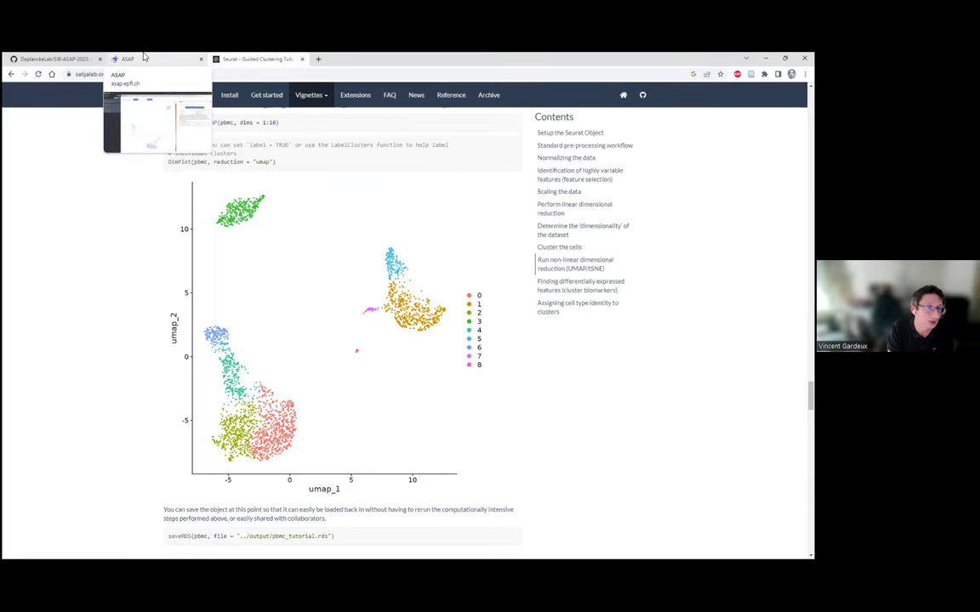
# - Return to ASAP and review the input matrix and number of dimensions of the t-SNE and UMAP runs
pyautogui.click(145, 58)
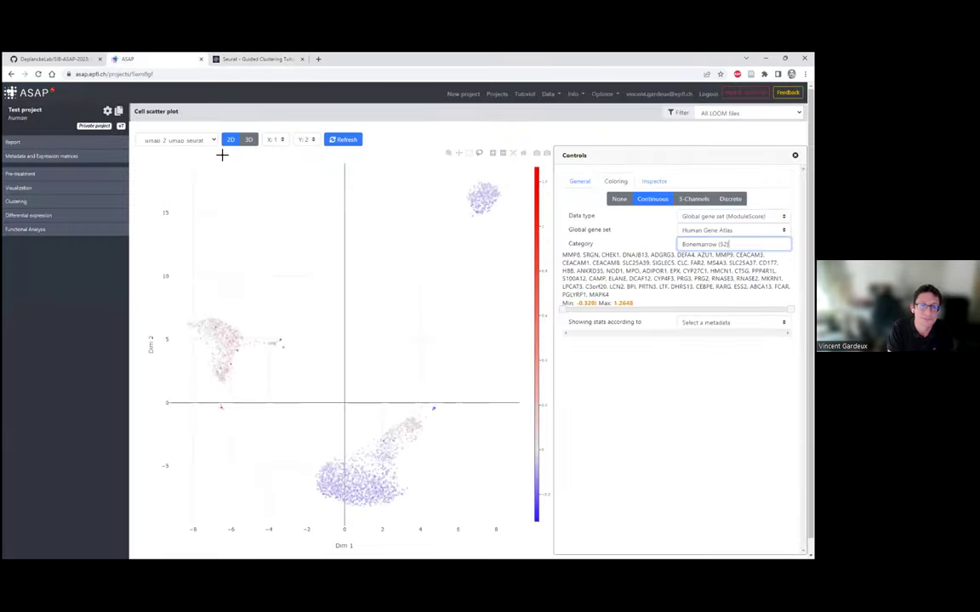
pyautogui.click(108, 166)
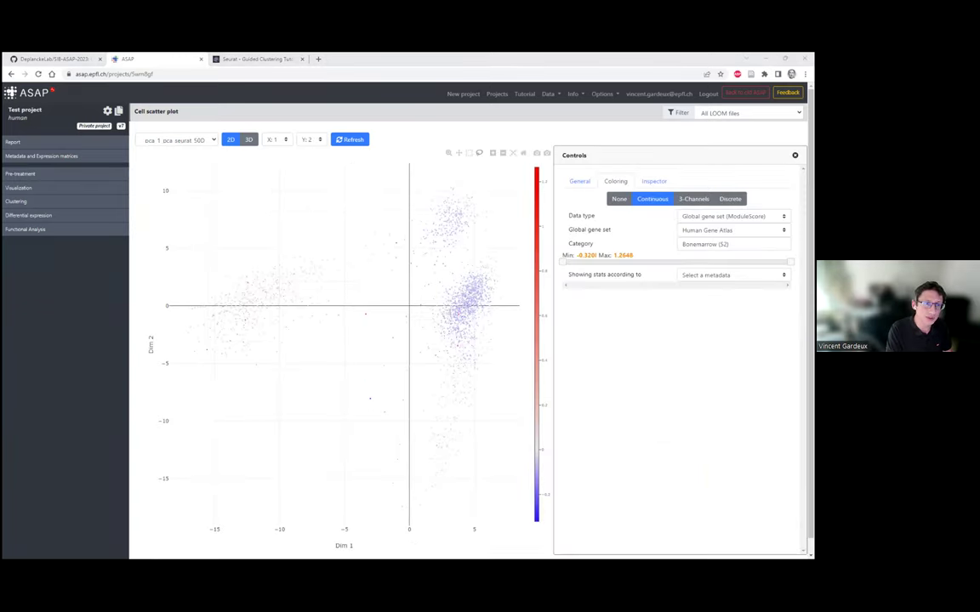
pyautogui.click(30, 174)
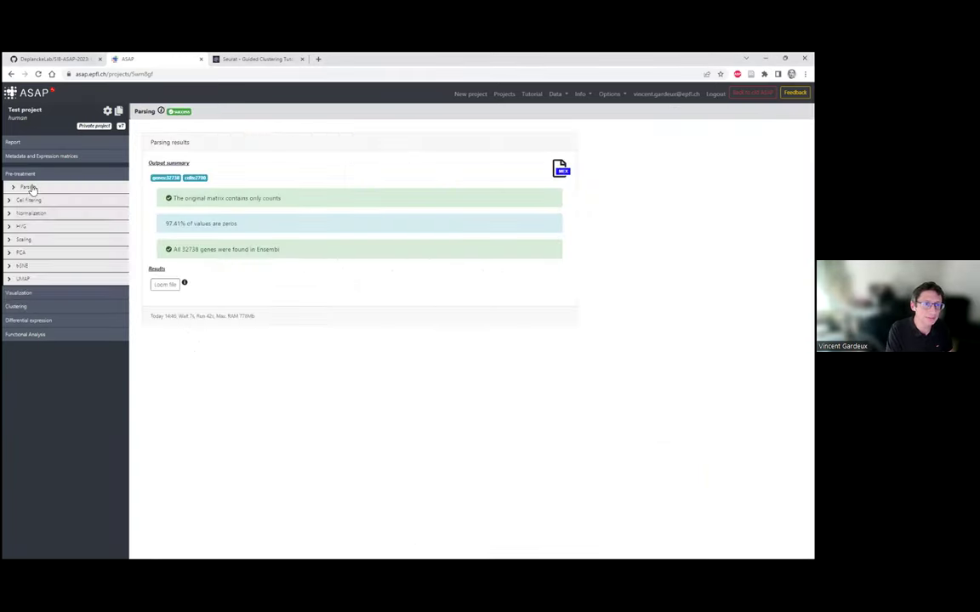
pyautogui.click(27, 267)
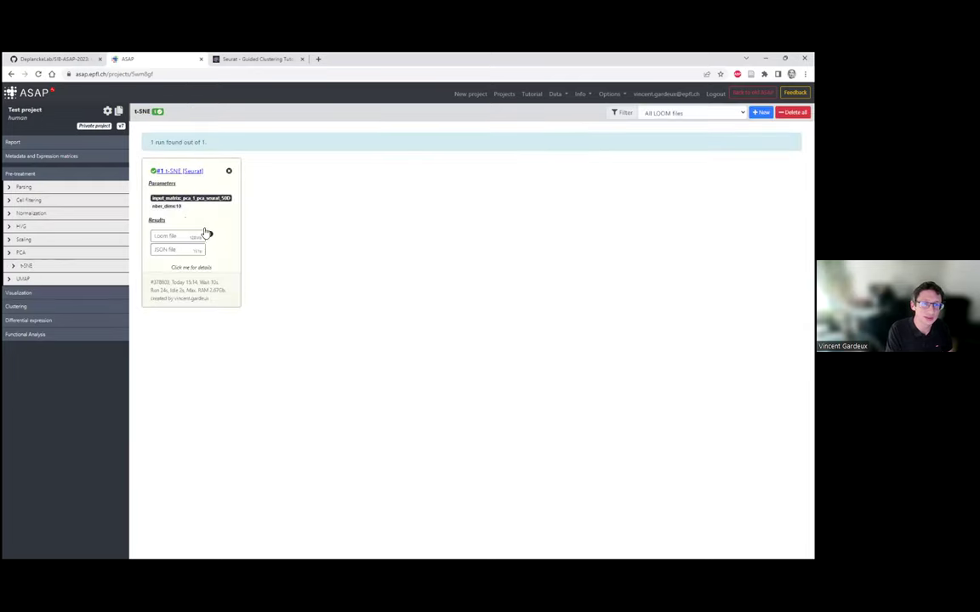
pyautogui.click(25, 279)
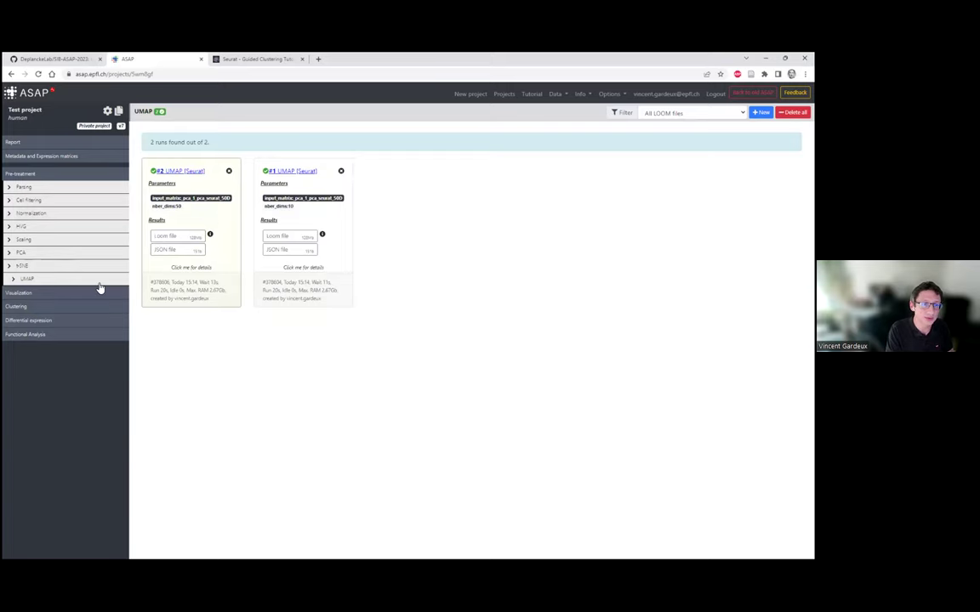
# - View the _tsne_1_tsne_seurat embedding in the cell scatter plot, followed by the _umap_1_umap_seurat embedding
pyautogui.click(51, 293)
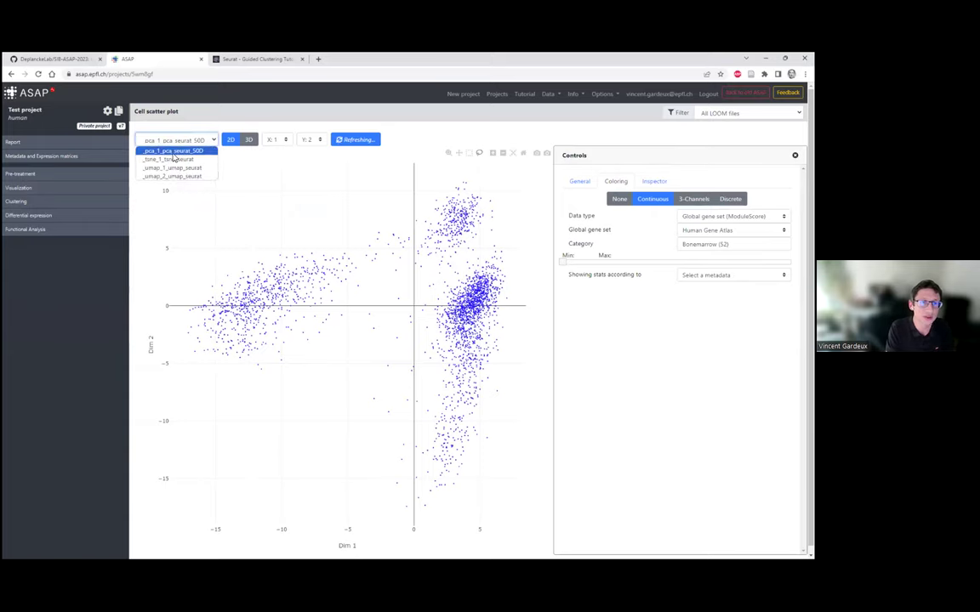
pyautogui.click(174, 159)
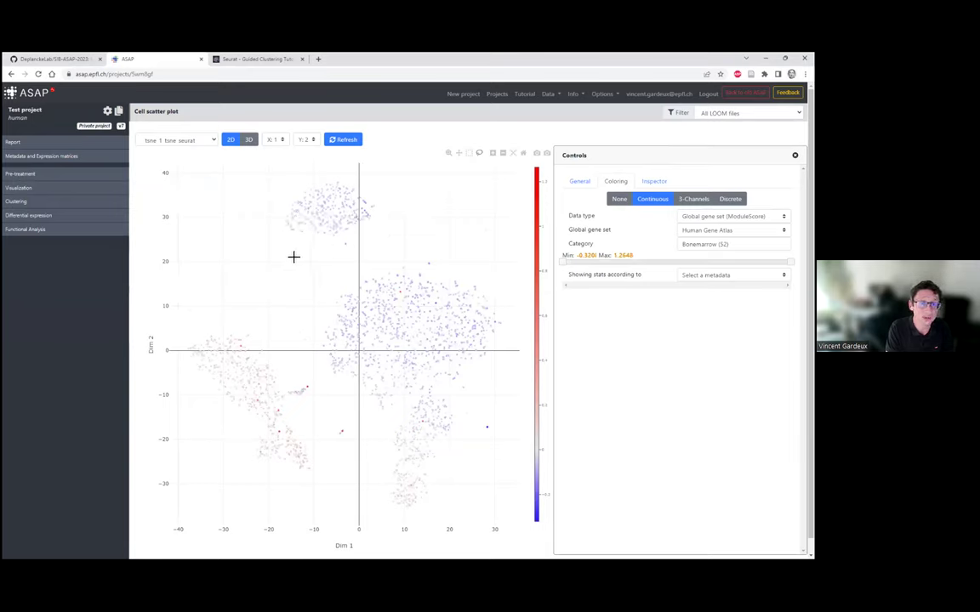
pyautogui.click(199, 142)
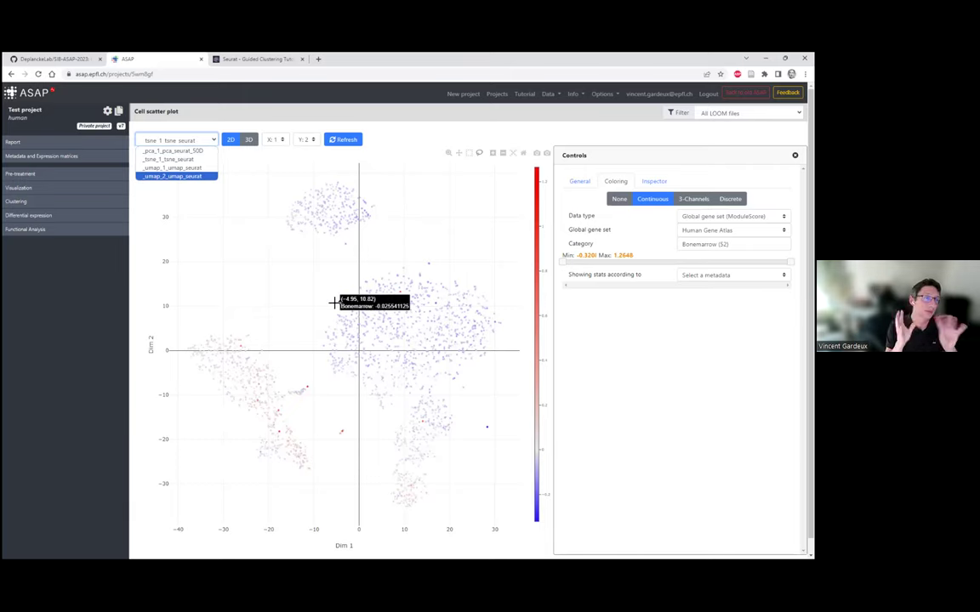
pyautogui.click(188, 170)
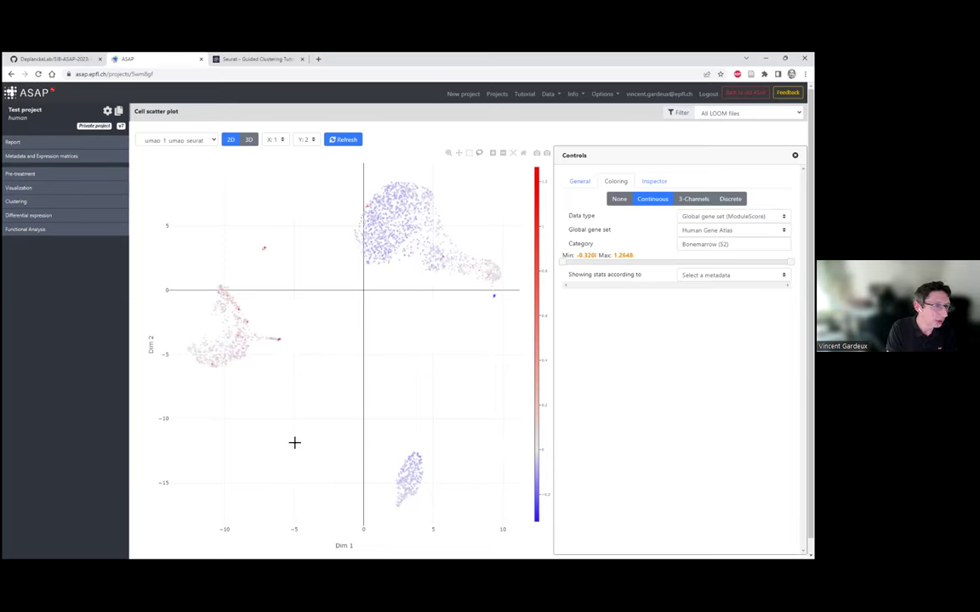
# - Switch to the Seurat tutorial and find the PCA DimPlot in the linear dimensional reduction section
pyautogui.click(240, 60)
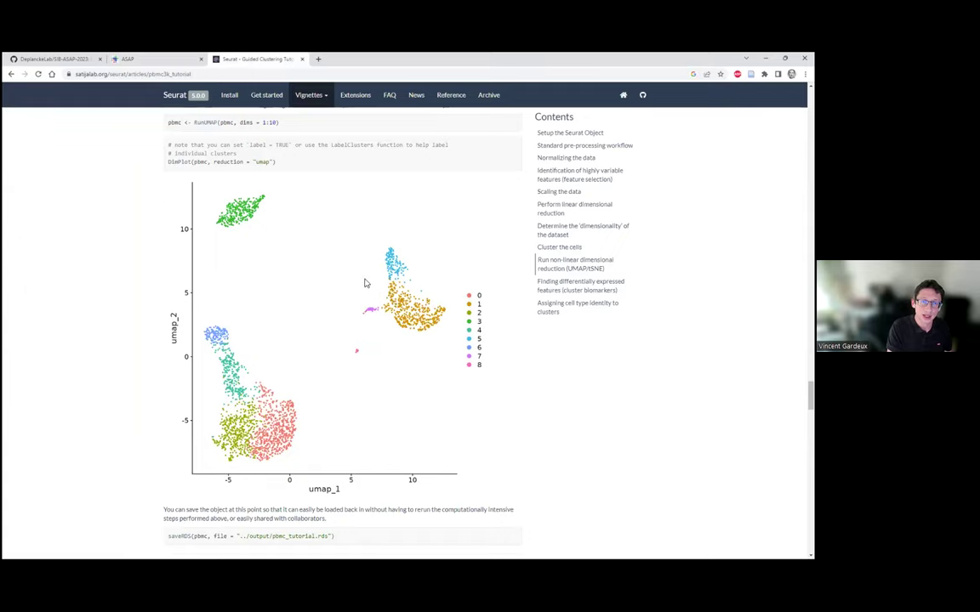
pyautogui.scroll(20, 366, 283)
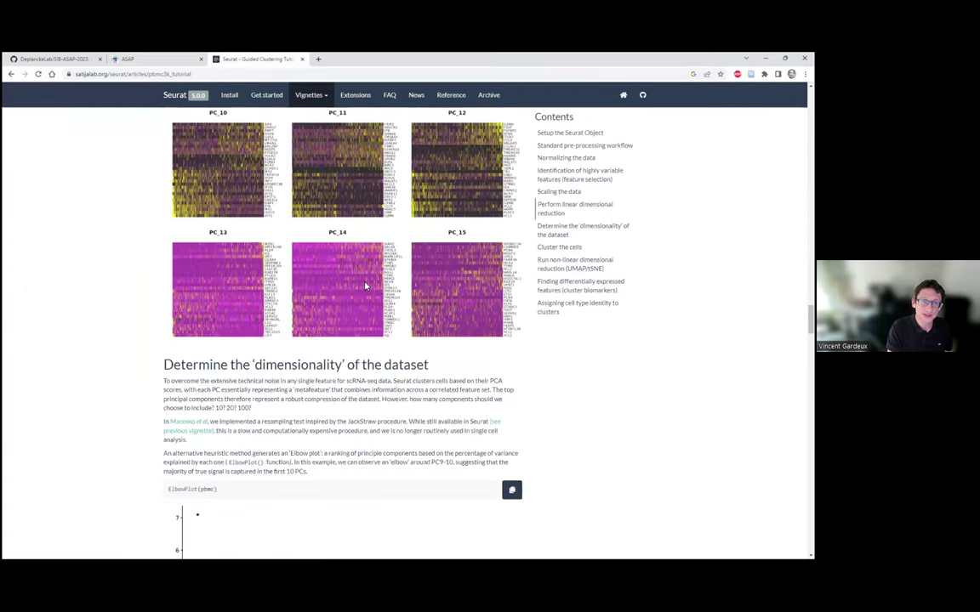
pyautogui.scroll(15, 366, 286)
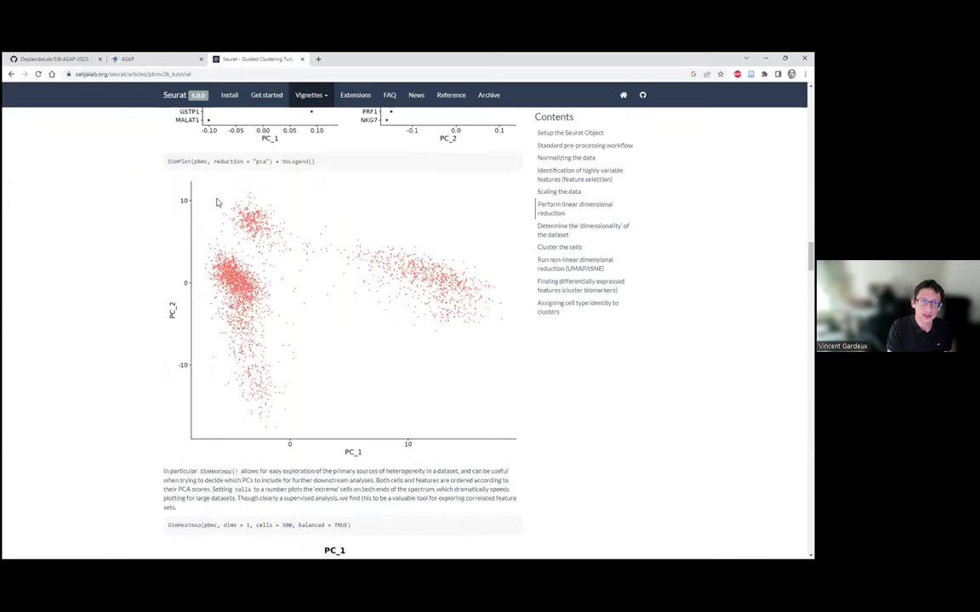
# - Return to ASAP and display the _pca_1_pca_seurat_50D embedding with the coloring set to None
pyautogui.click(136, 59)
pyautogui.click(164, 143)
pyautogui.click(178, 174)
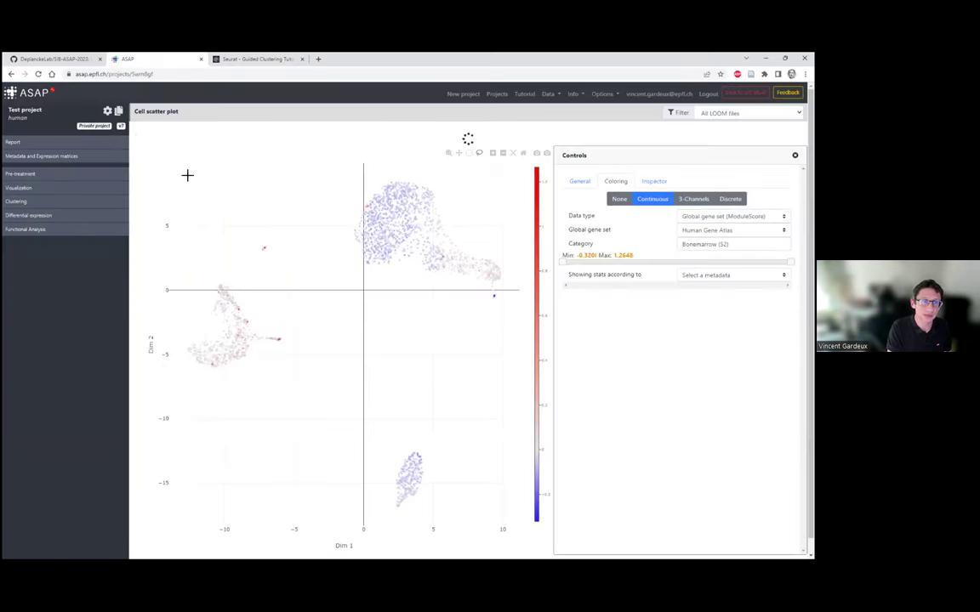
pyautogui.click(619, 201)
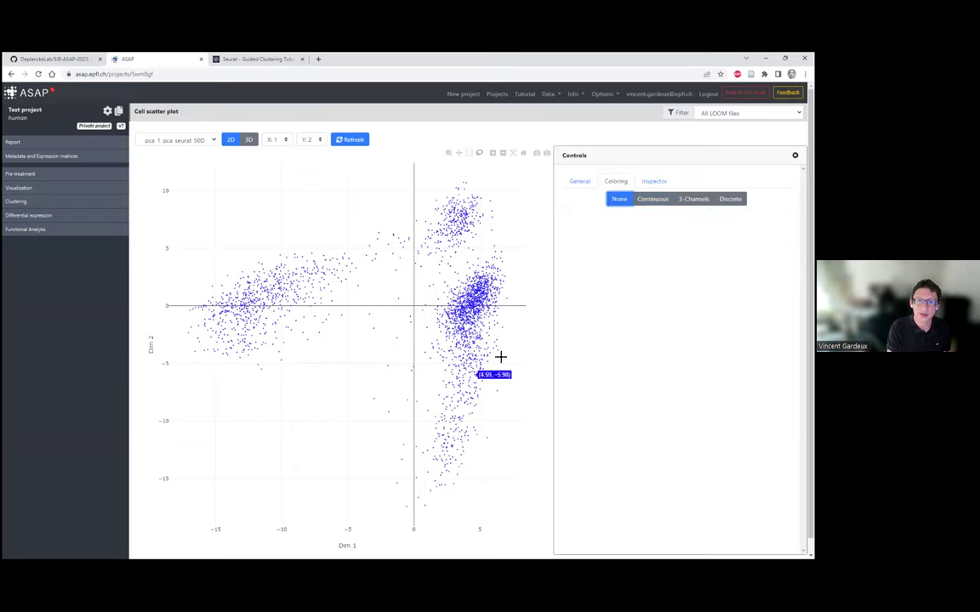
# - Set the scatter plot's dot size to 5px and reapply the None coloring to the PCA embedding
pyautogui.click(579, 181)
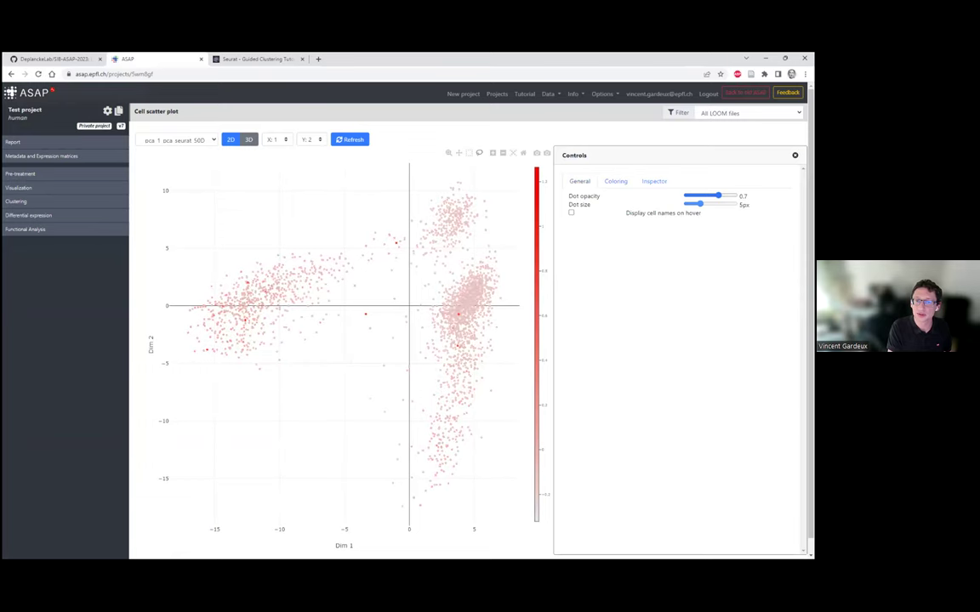
pyautogui.click(615, 181)
pyautogui.click(648, 200)
pyautogui.click(620, 202)
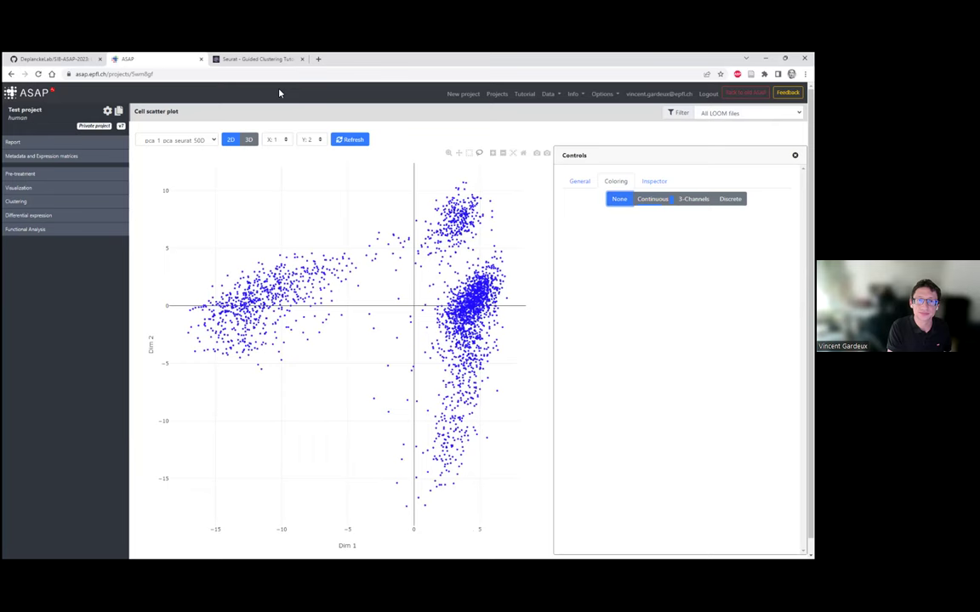
# - Compare with the PCA plot in the Seurat tutorial, and switch ASAP's scatter plot to the _umap_1_umap_seurat embedding
pyautogui.click(236, 56)
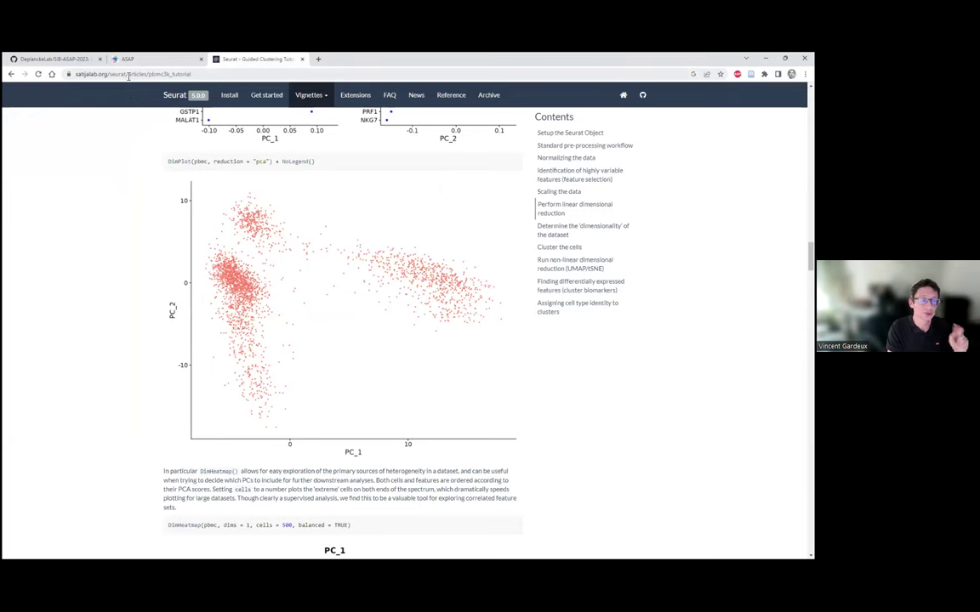
pyautogui.moveTo(136, 59)
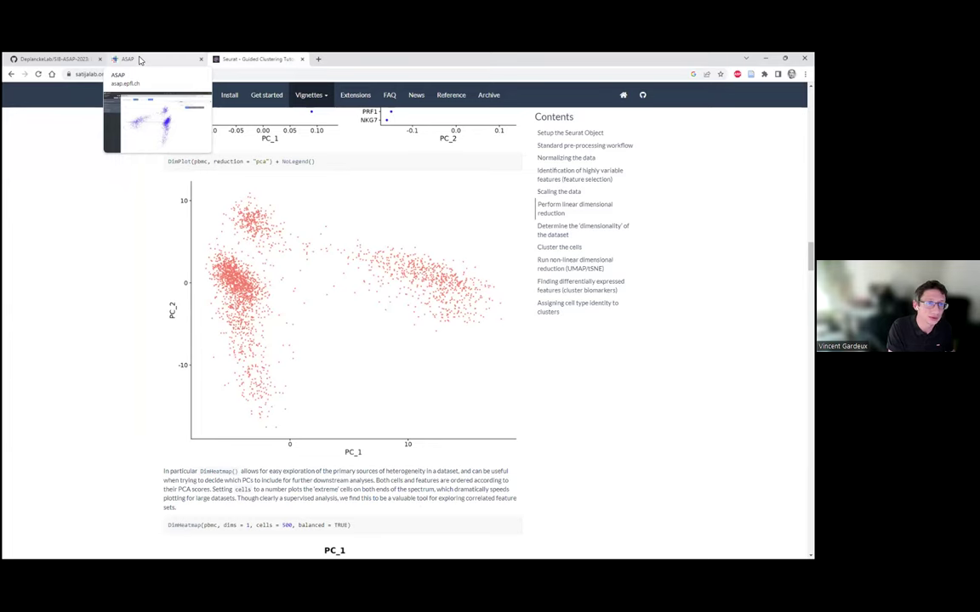
pyautogui.click(141, 60)
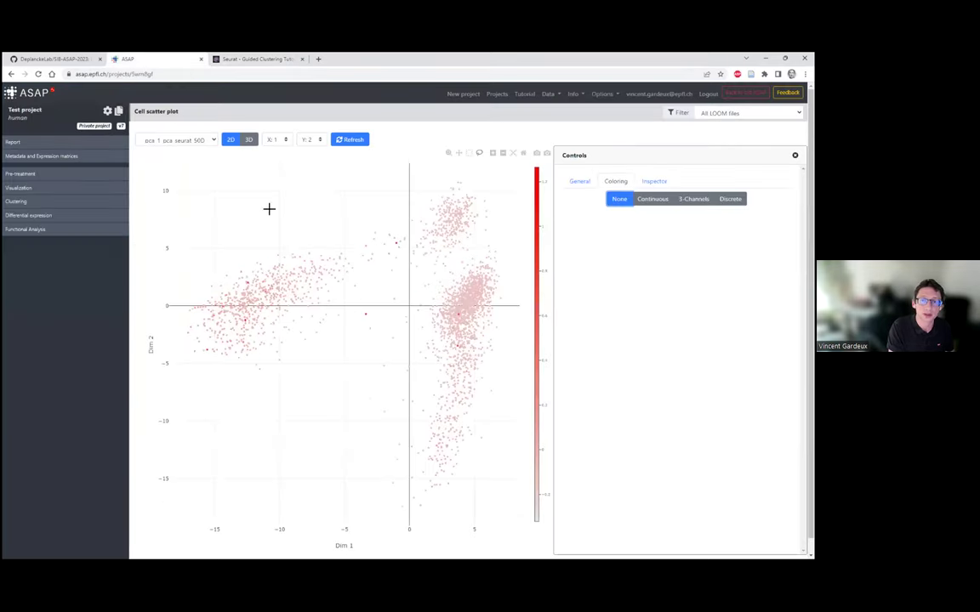
pyautogui.click(194, 138)
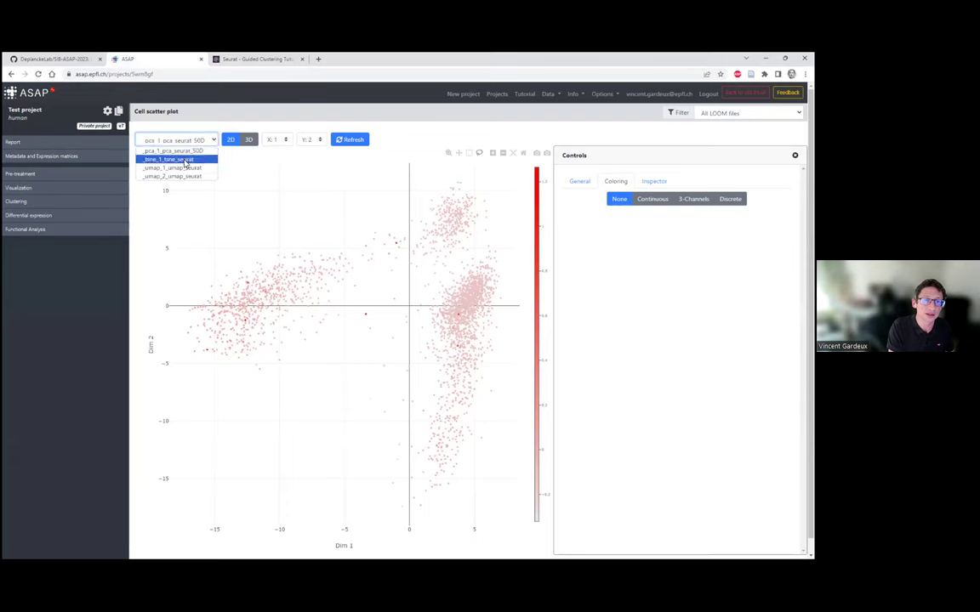
pyautogui.click(184, 165)
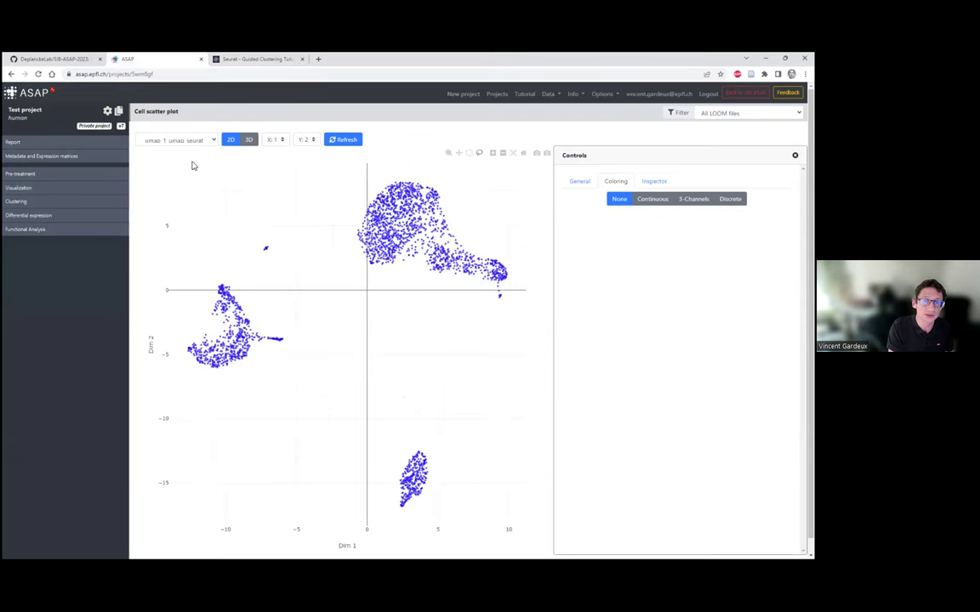
# - Switch to the Seurat tutorial and locate the clustered UMAP plot in the non-linear dimensional reduction section
pyautogui.click(255, 60)
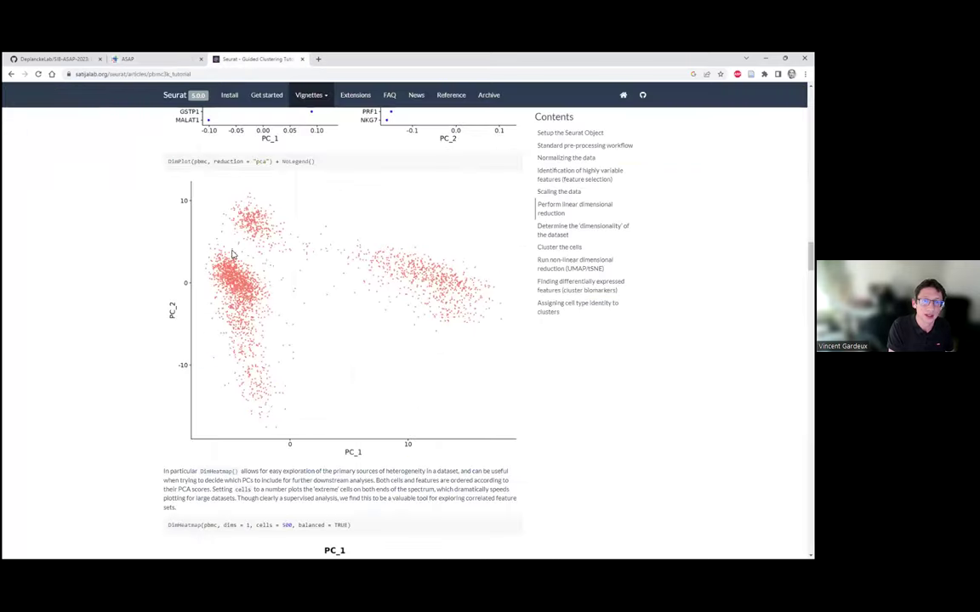
pyautogui.scroll(-10, 278, 258)
pyautogui.scroll(-15, 278, 258)
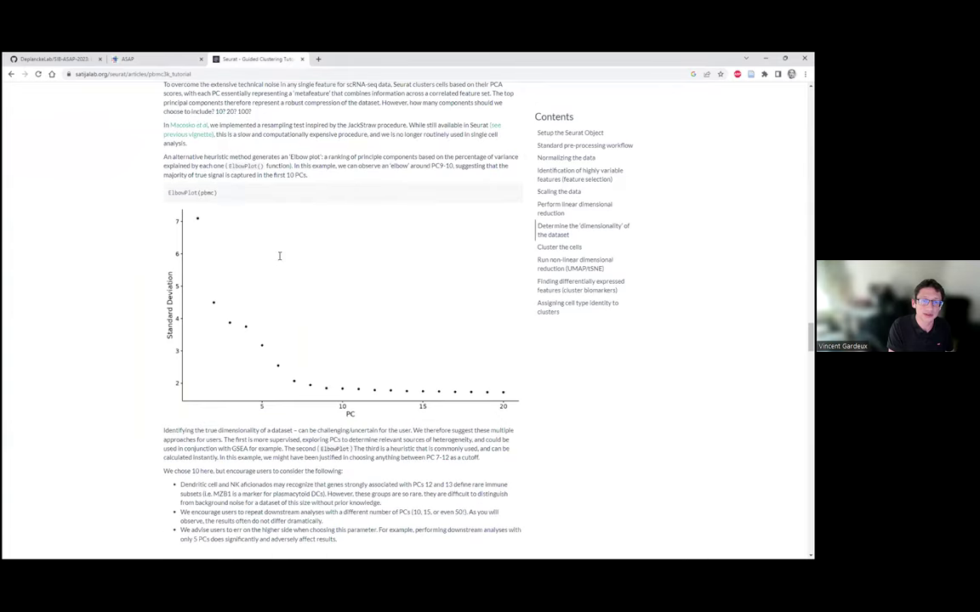
pyautogui.scroll(-3, 278, 258)
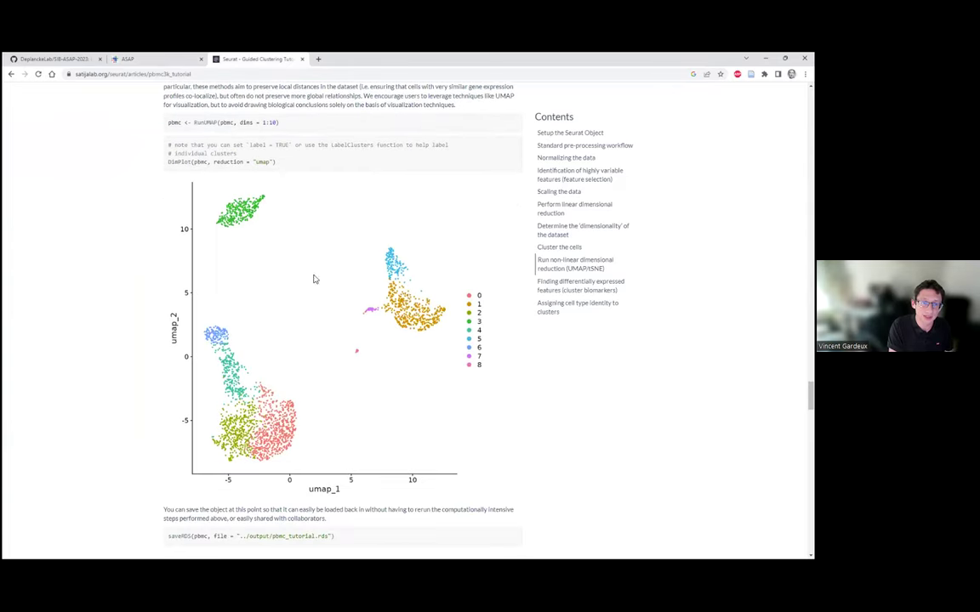
# - Compare the shapes and small isolated groups of ASAP's first UMAP with the clusters in Seurat's UMAP plot
pyautogui.click(186, 61)
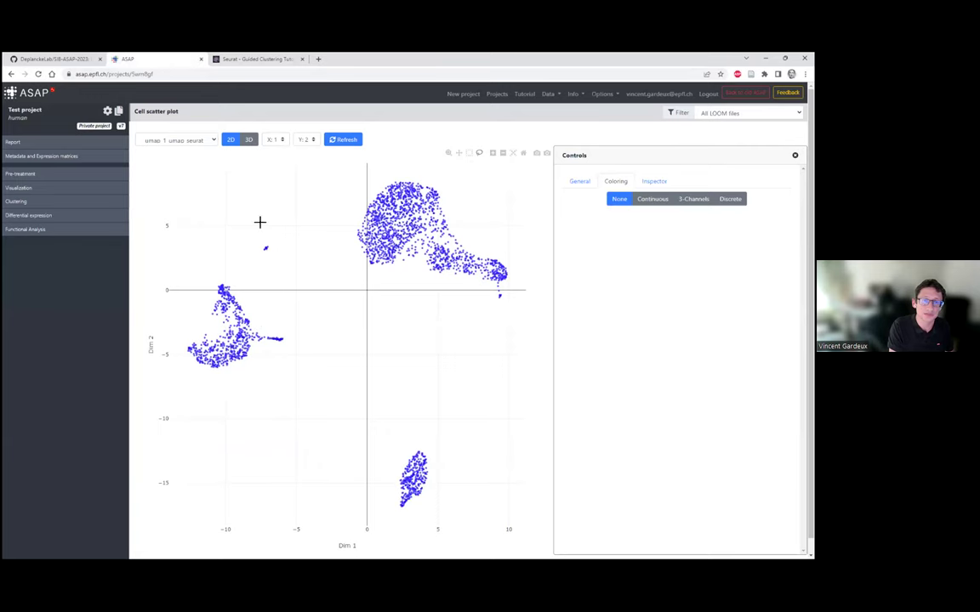
pyautogui.click(228, 58)
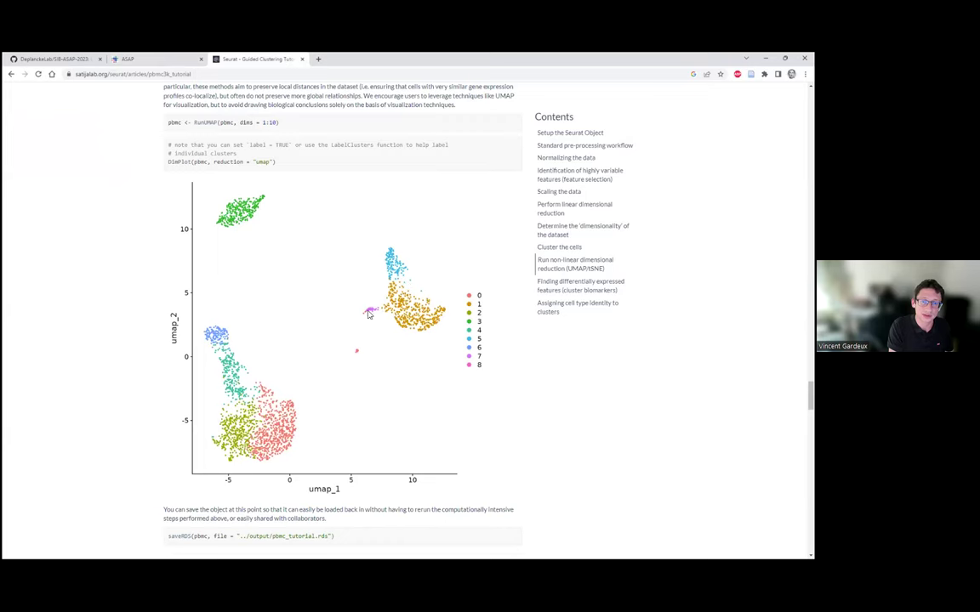
pyautogui.click(153, 59)
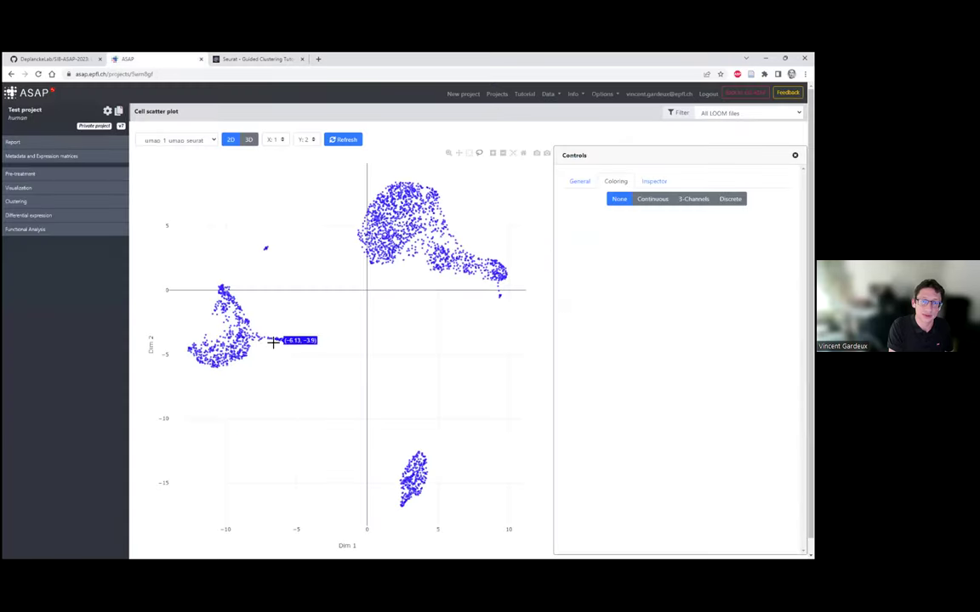
pyautogui.moveTo(266, 247)
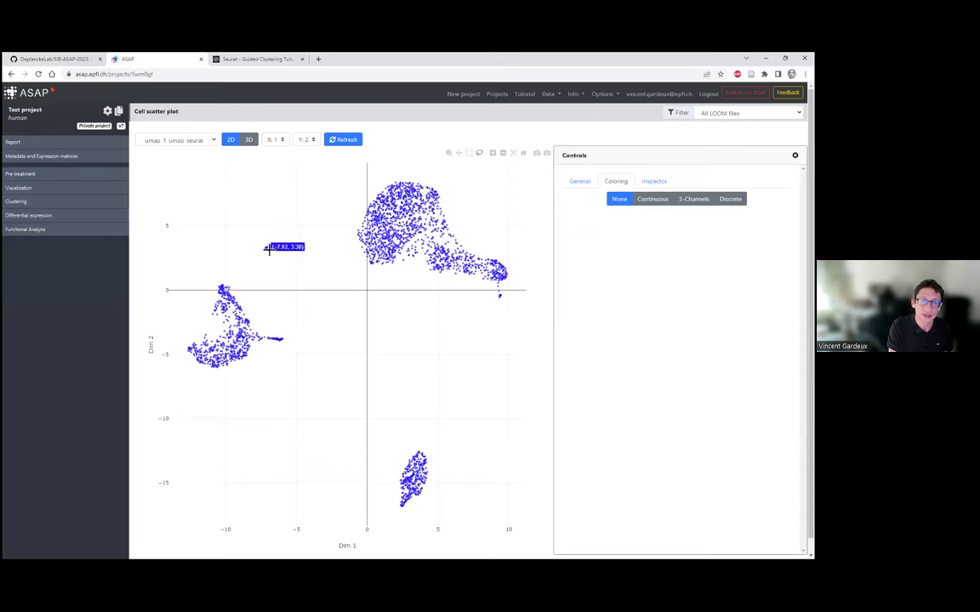
pyautogui.click(216, 58)
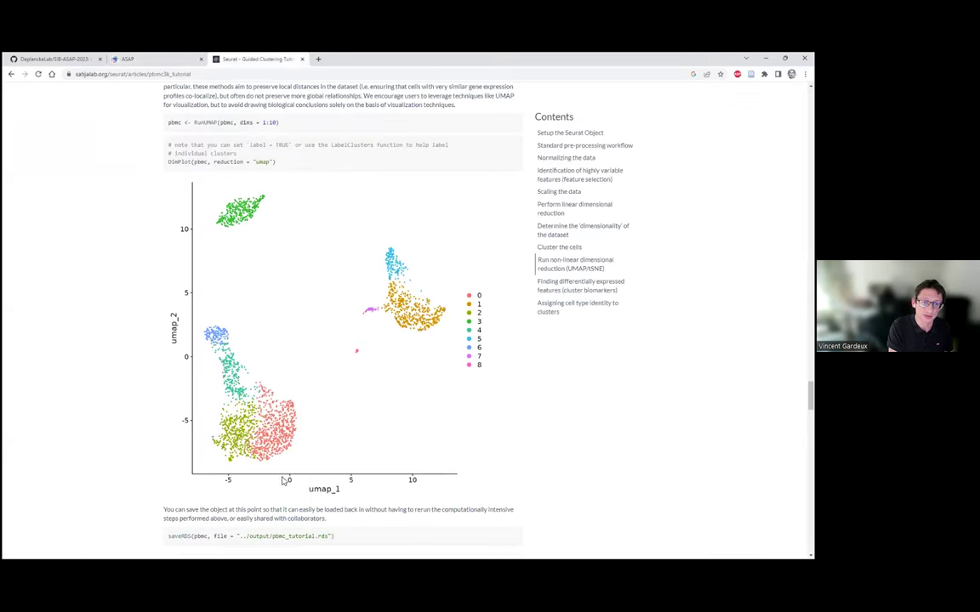
pyautogui.click(157, 60)
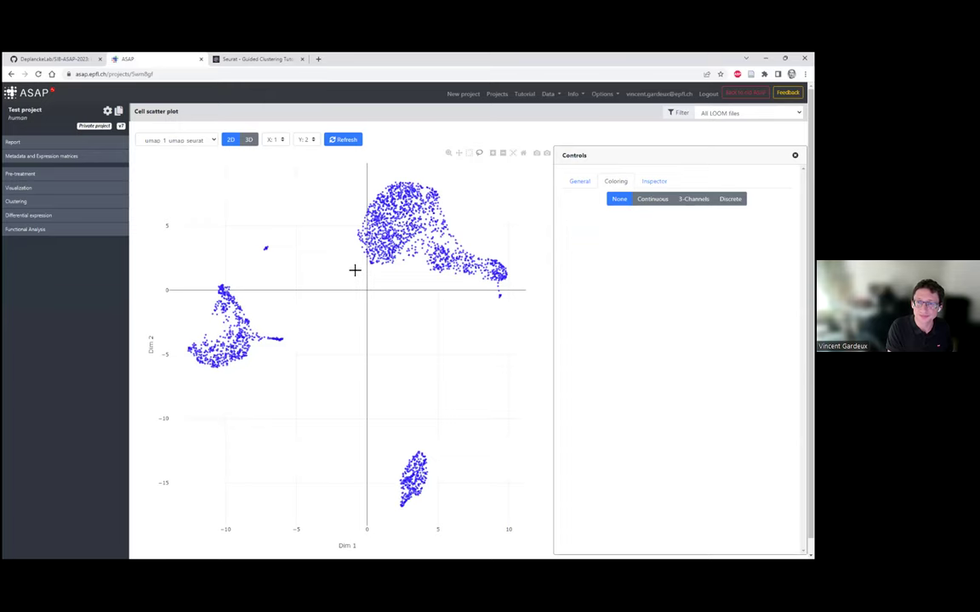
# - Switch to the Seurat tutorial and review the FindNeighbors and FindClusters parameters under Cluster the cells
pyautogui.click(255, 59)
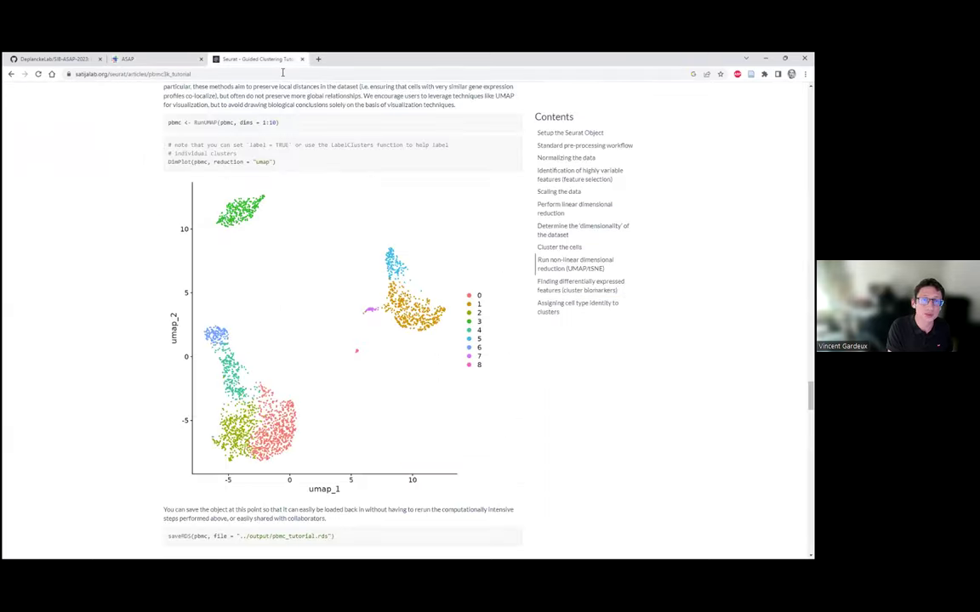
pyautogui.scroll(3, 303, 273)
pyautogui.scroll(10, 294, 272)
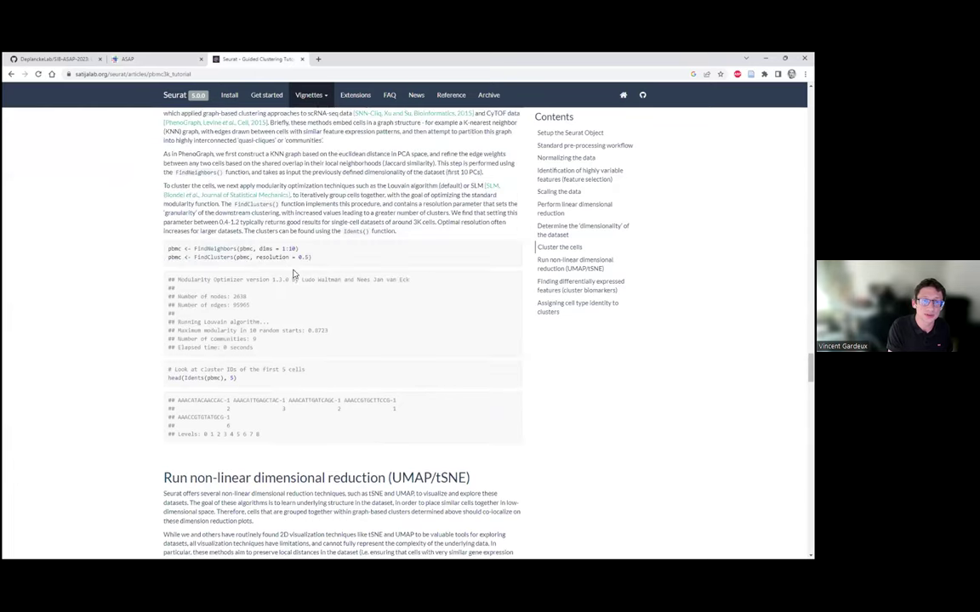
pyautogui.scroll(-2, 291, 301)
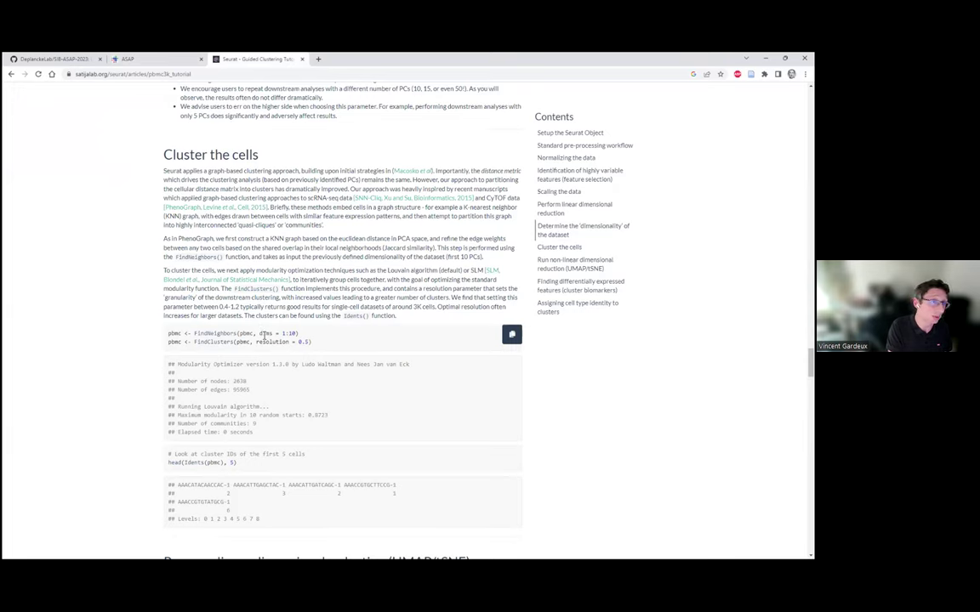
# - Return to ASAP, review the list of pre-treatment steps and open the Clustering section
pyautogui.click(135, 58)
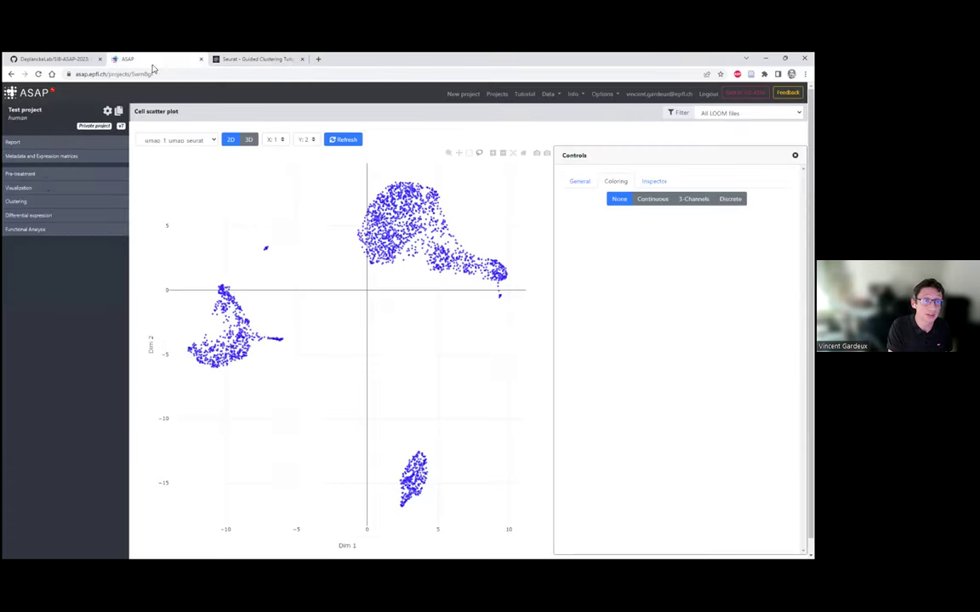
pyautogui.click(24, 173)
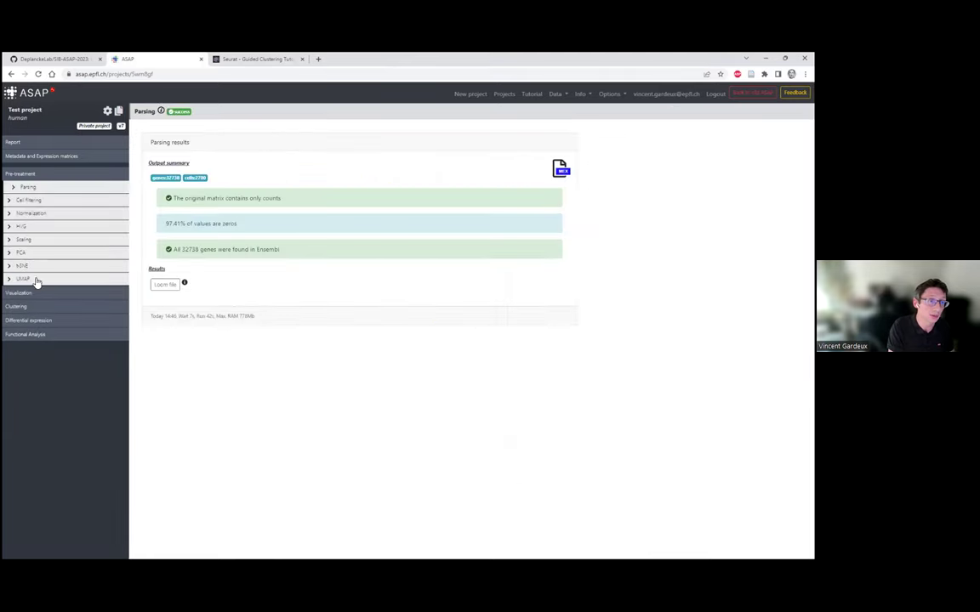
pyautogui.click(17, 306)
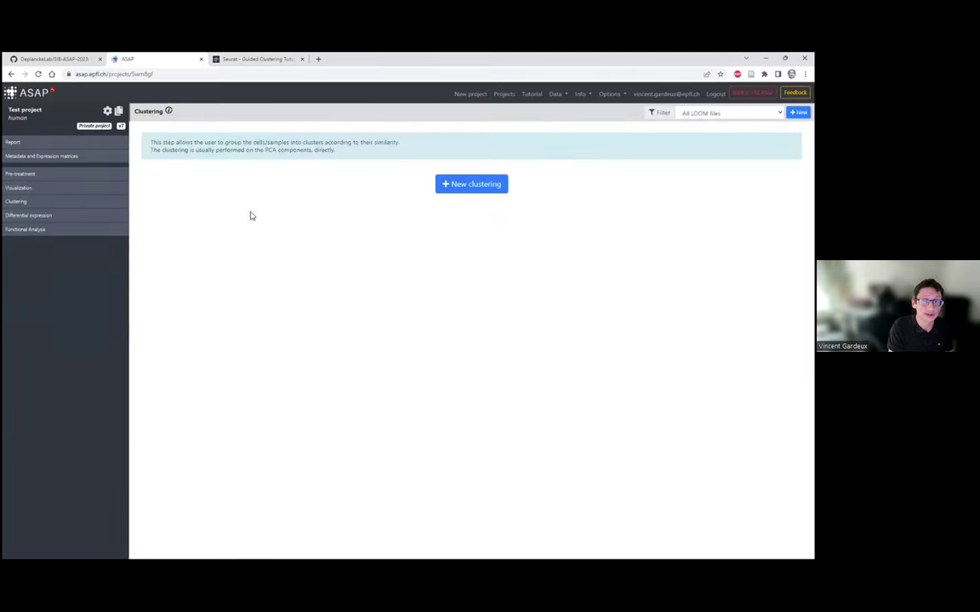
pyautogui.click(32, 174)
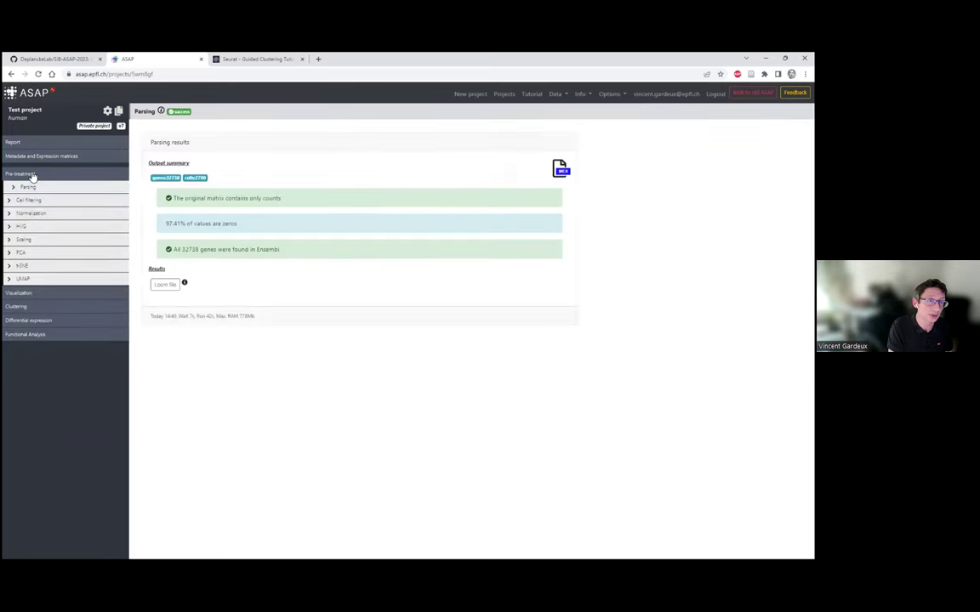
pyautogui.click(26, 307)
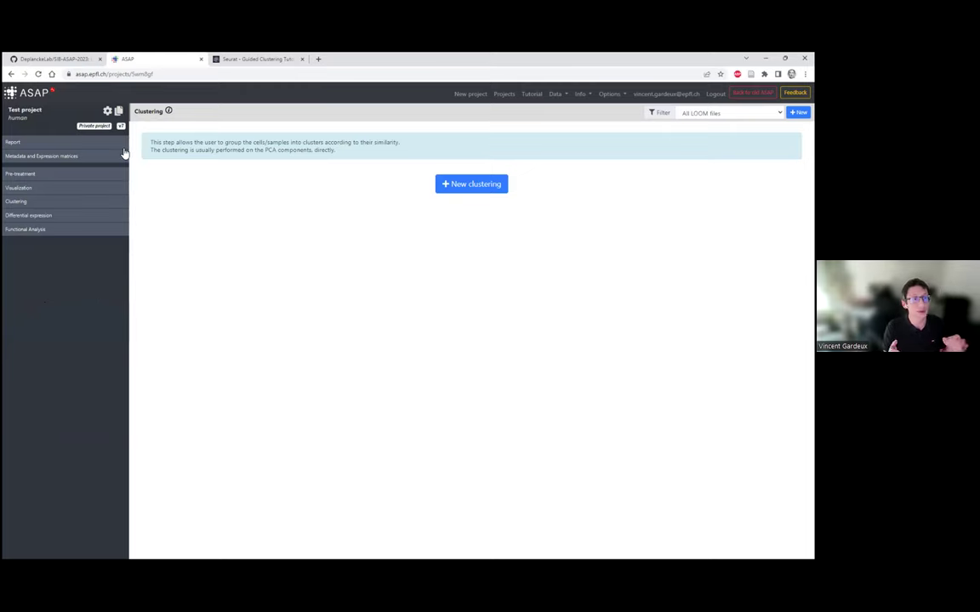
pyautogui.click(42, 174)
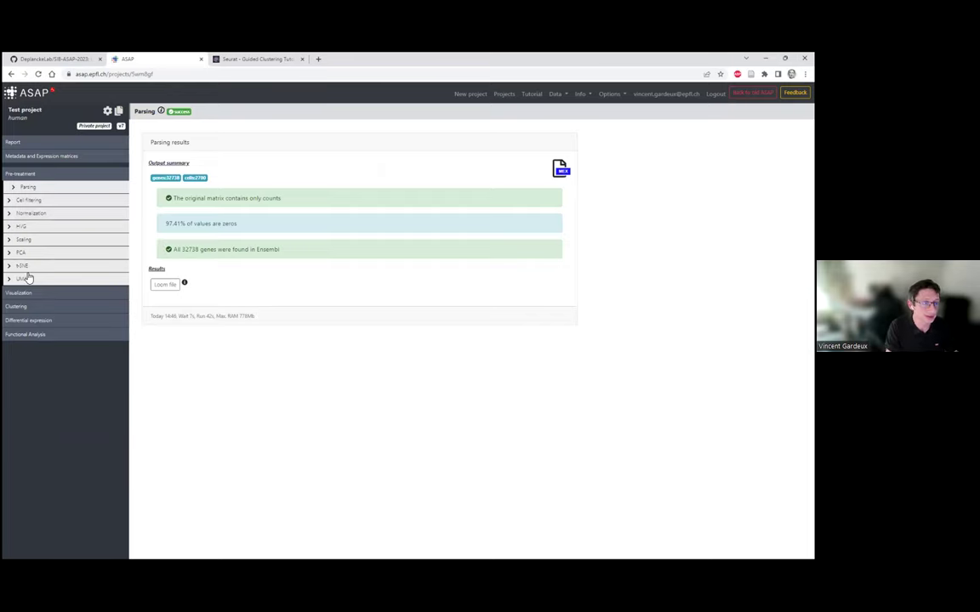
pyautogui.click(26, 311)
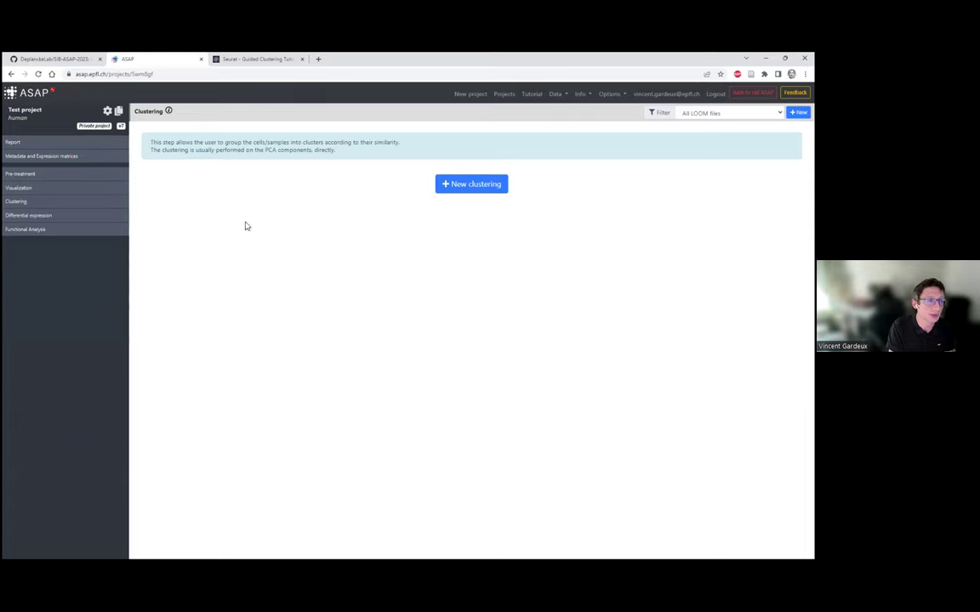
# - Prepare a new Seurat clustering using the _pca_1_pca_seurat_50D matrix and 10 principal components
pyautogui.click(500, 190)
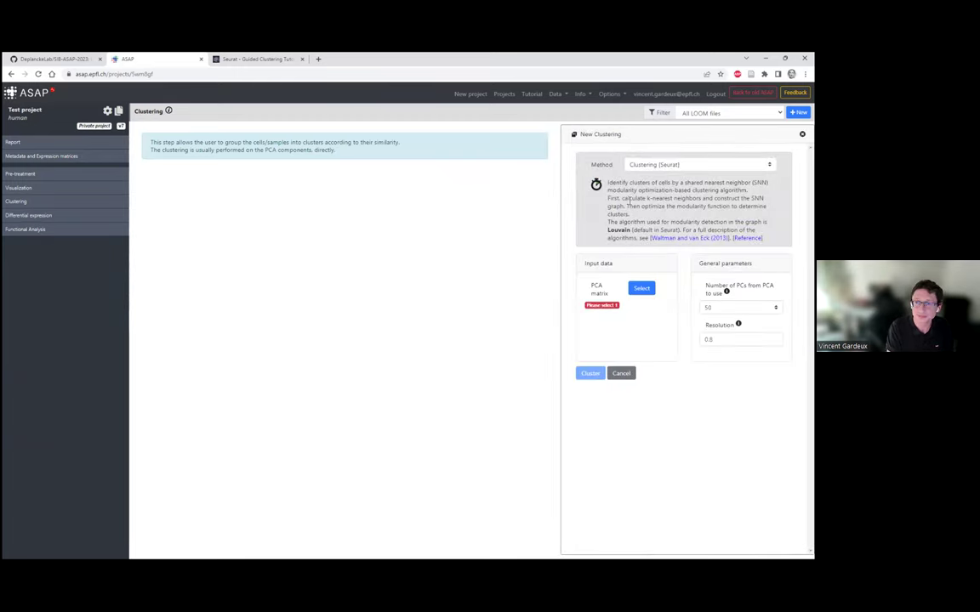
pyautogui.click(644, 291)
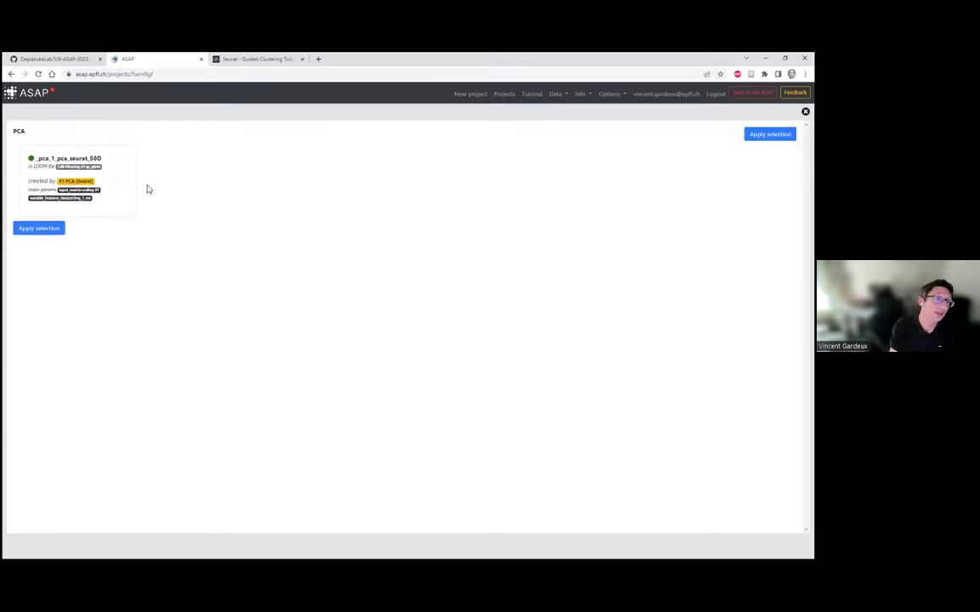
pyautogui.click(42, 228)
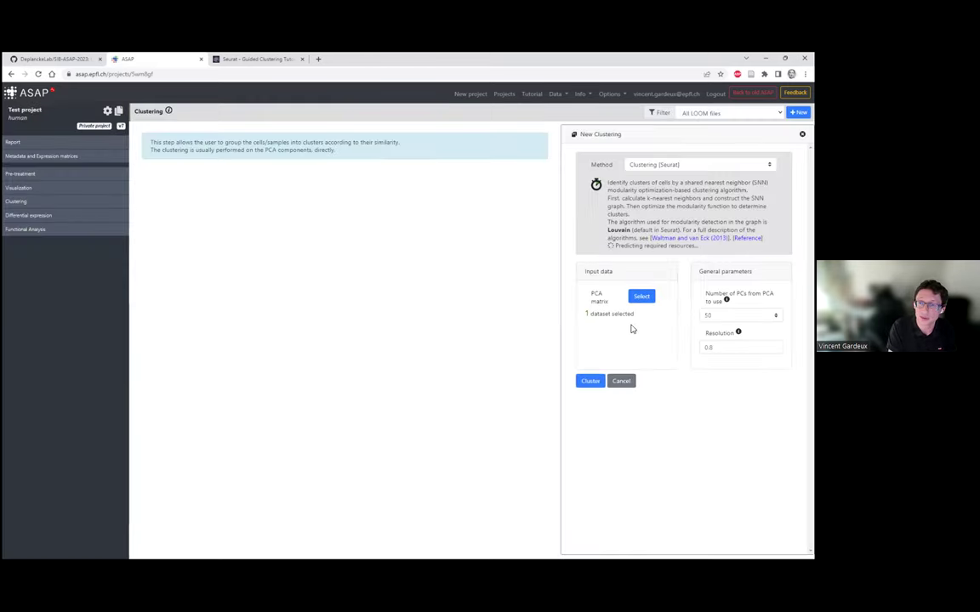
pyautogui.click(739, 315)
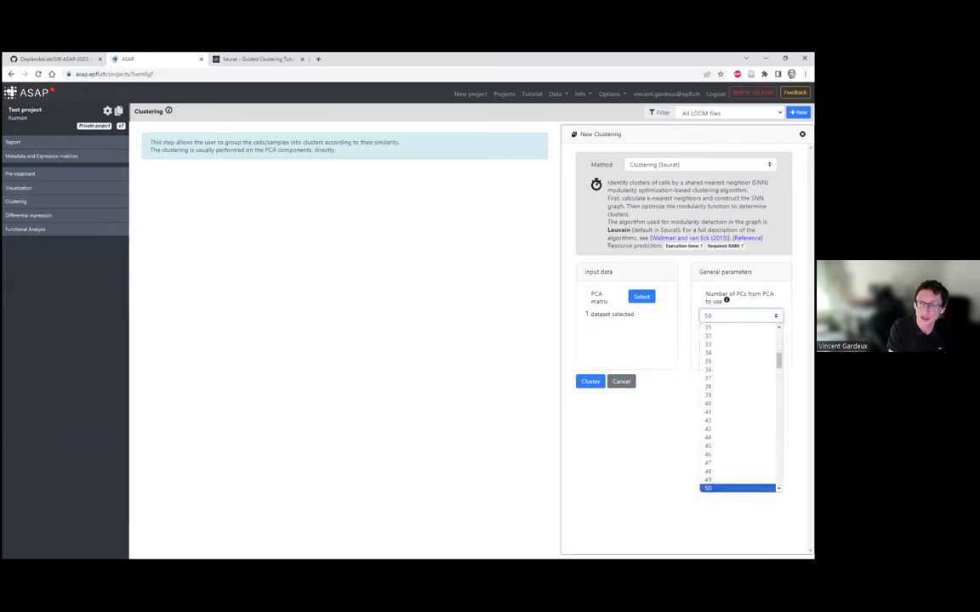
pyautogui.write('10')
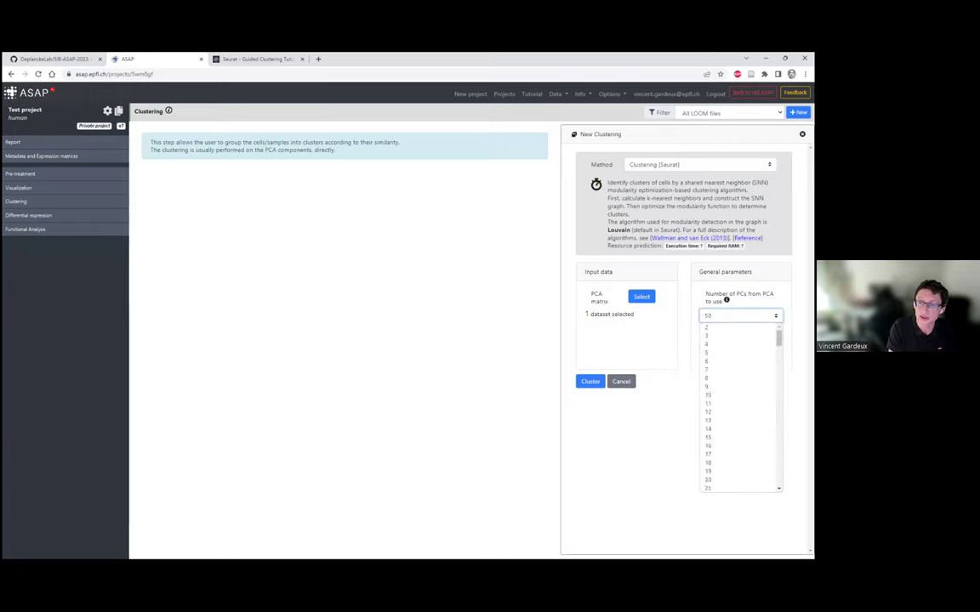
pyautogui.press('Return')
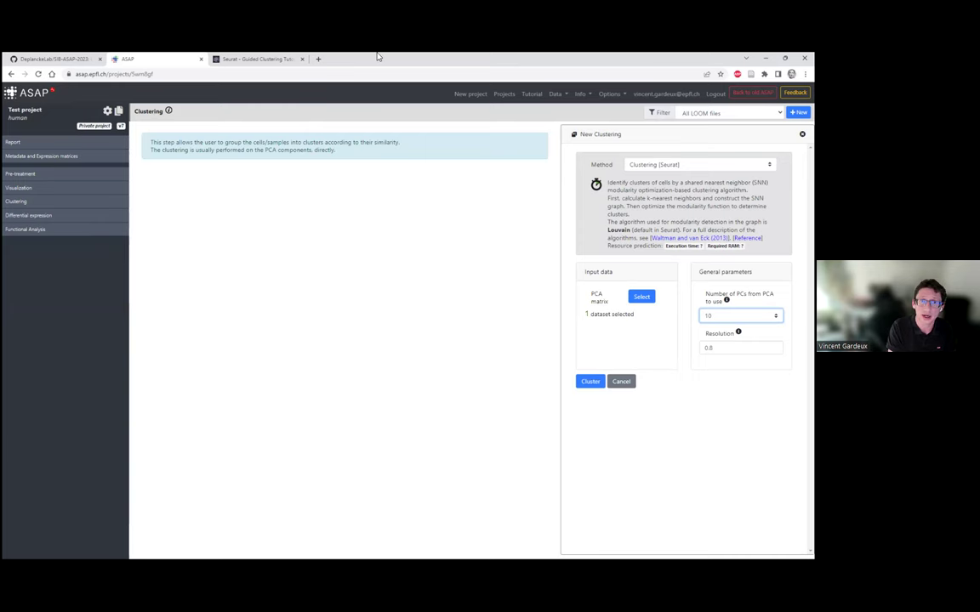
# - Check the FindClusters resolution in the Seurat tutorial, set the same 0.5 resolution in ASAP and run the clustering
pyautogui.click(255, 59)
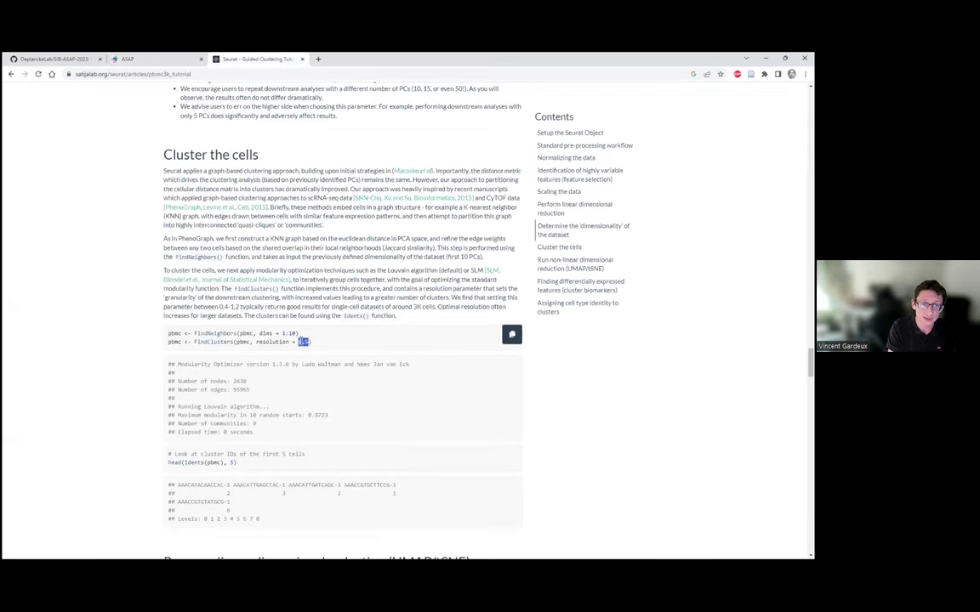
pyautogui.click(128, 58)
pyautogui.click(741, 347)
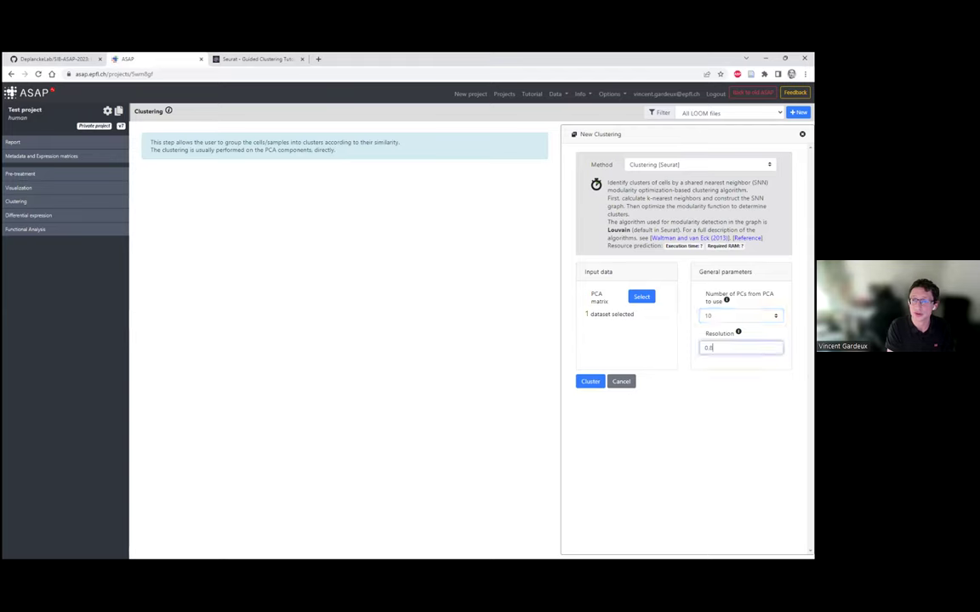
pyautogui.click(591, 381)
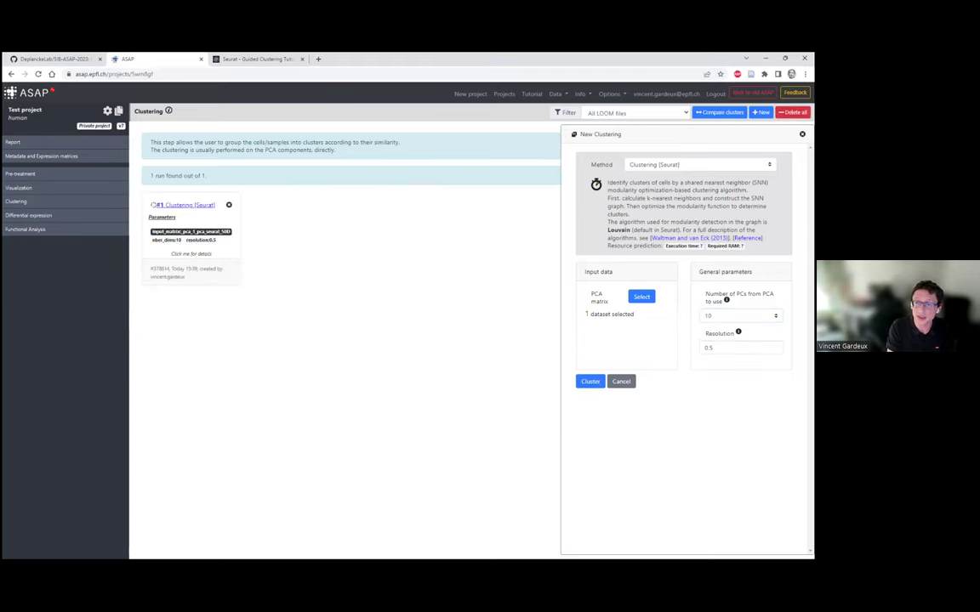
# - Run a second Seurat clustering on 10 principal components with the resolution set to 1
pyautogui.click(738, 332)
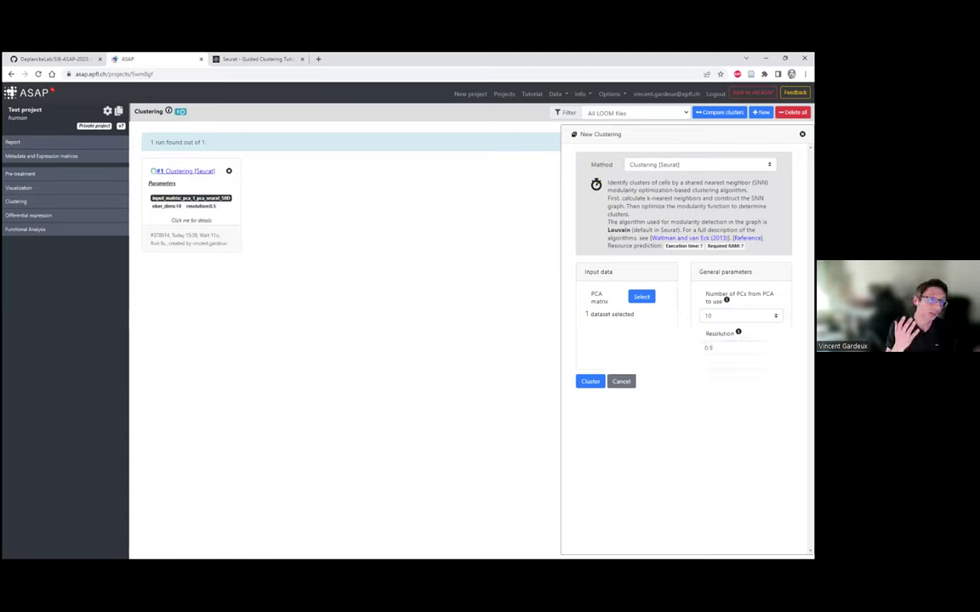
pyautogui.doubleClick(708, 347)
pyautogui.write('1')
pyautogui.click(590, 381)
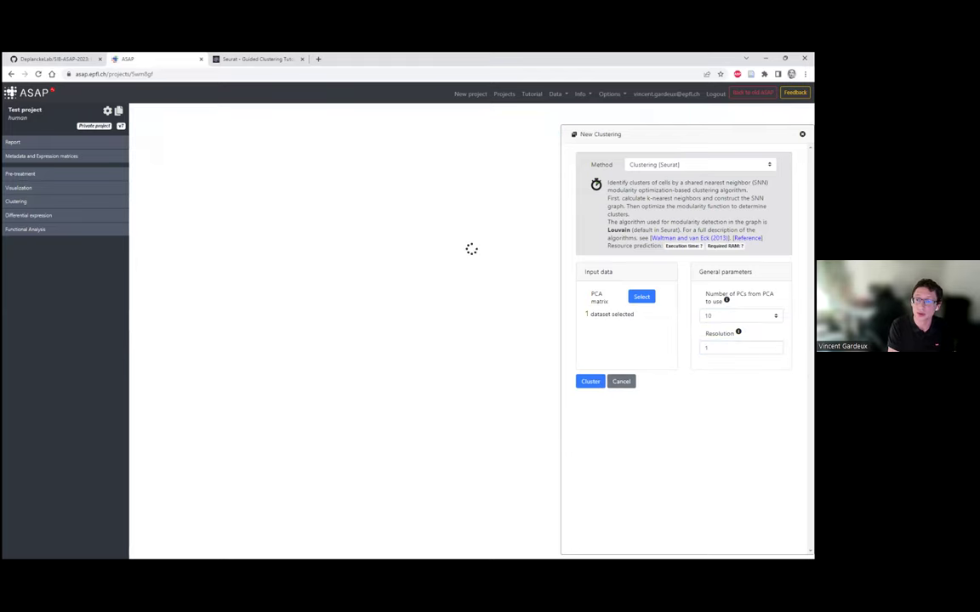
# - Run a third Seurat clustering with the resolution set to 2 and close the new clustering form
pyautogui.doubleClick(736, 348)
pyautogui.write('2')
pyautogui.click(590, 382)
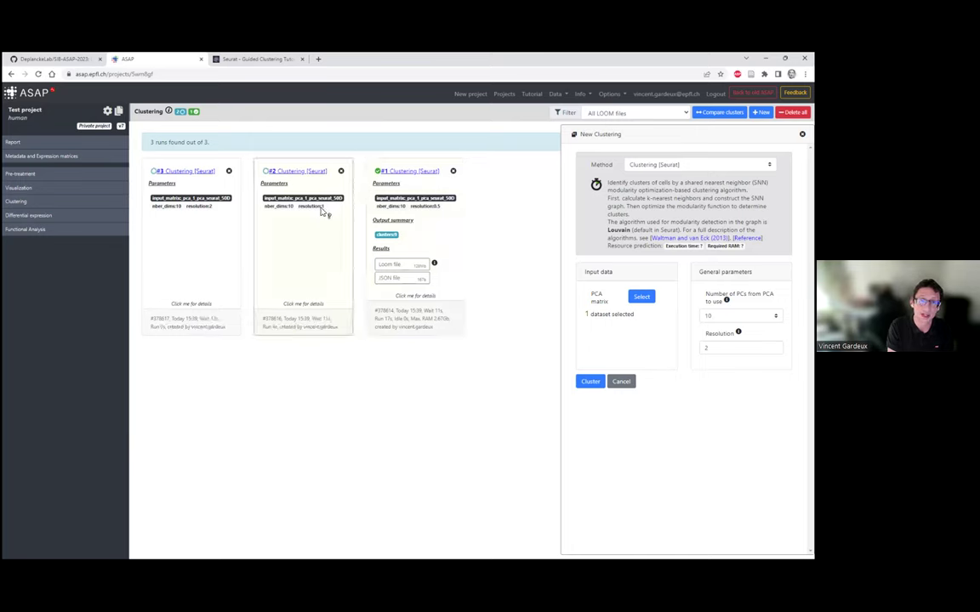
pyautogui.moveTo(324, 213)
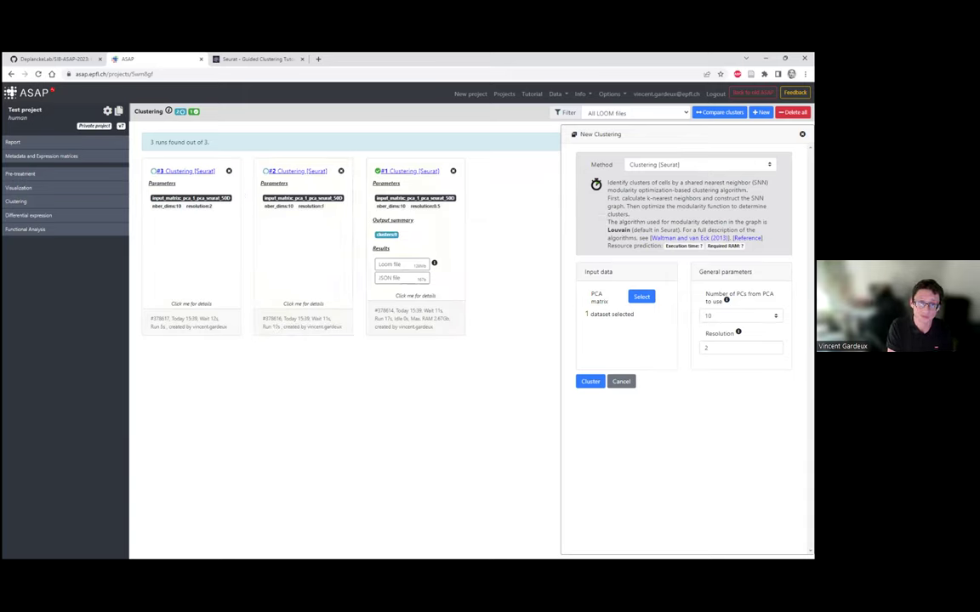
pyautogui.click(621, 381)
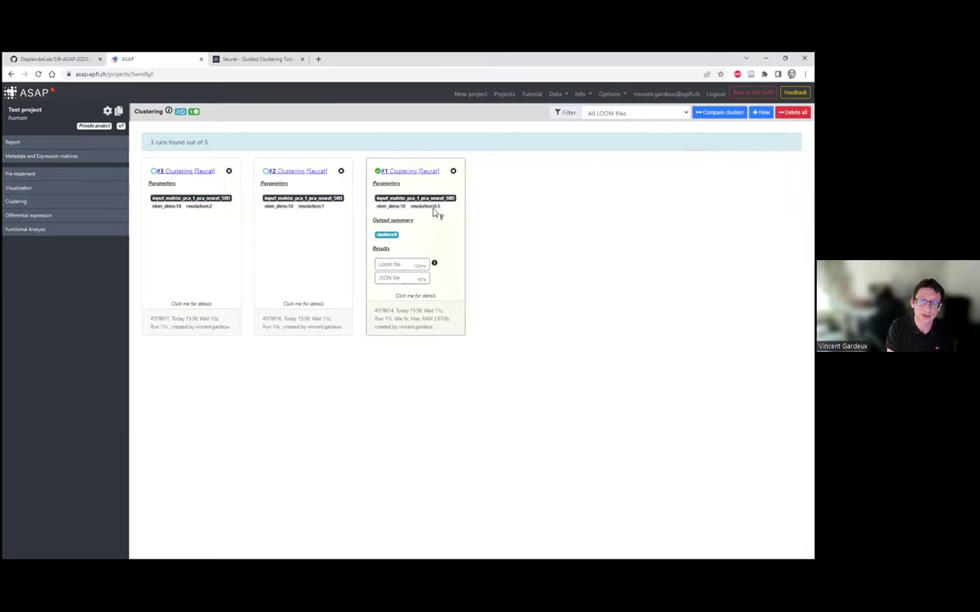
# - Check the clusters in the Seurat tutorial's UMAP plot against the cluster counts of the three ASAP runs
pyautogui.click(268, 59)
pyautogui.scroll(-10, 368, 228)
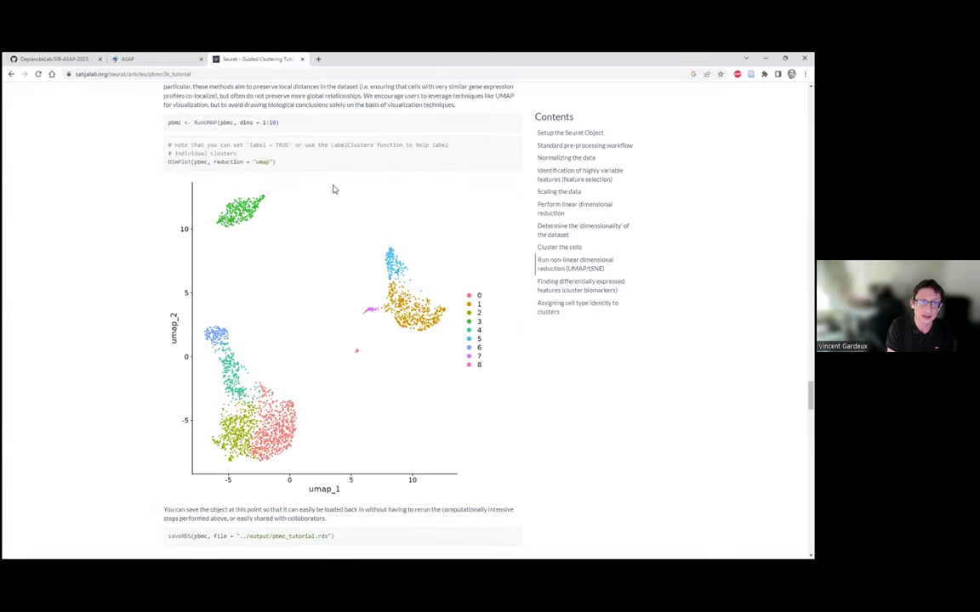
pyautogui.click(127, 59)
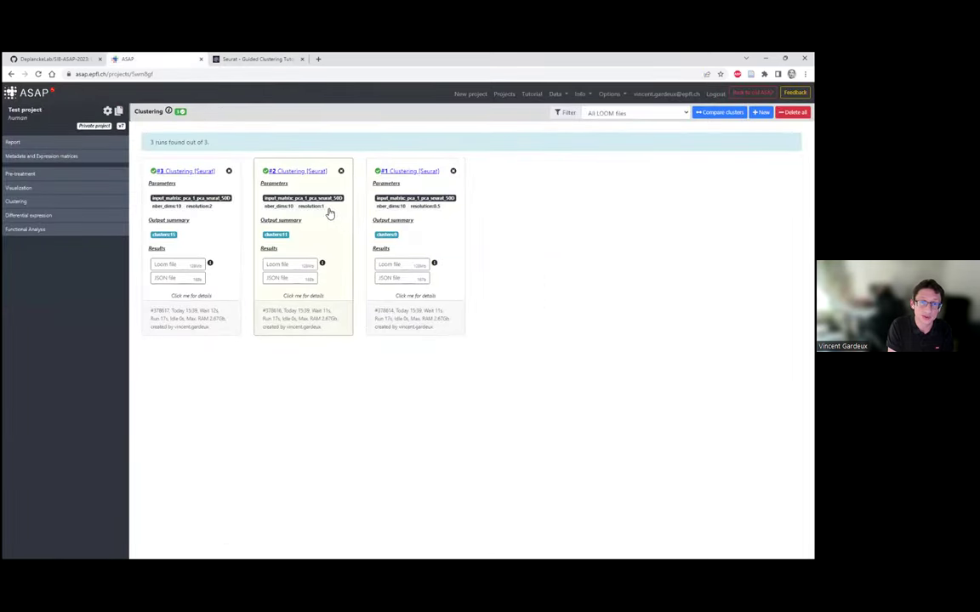
pyautogui.moveTo(308, 222)
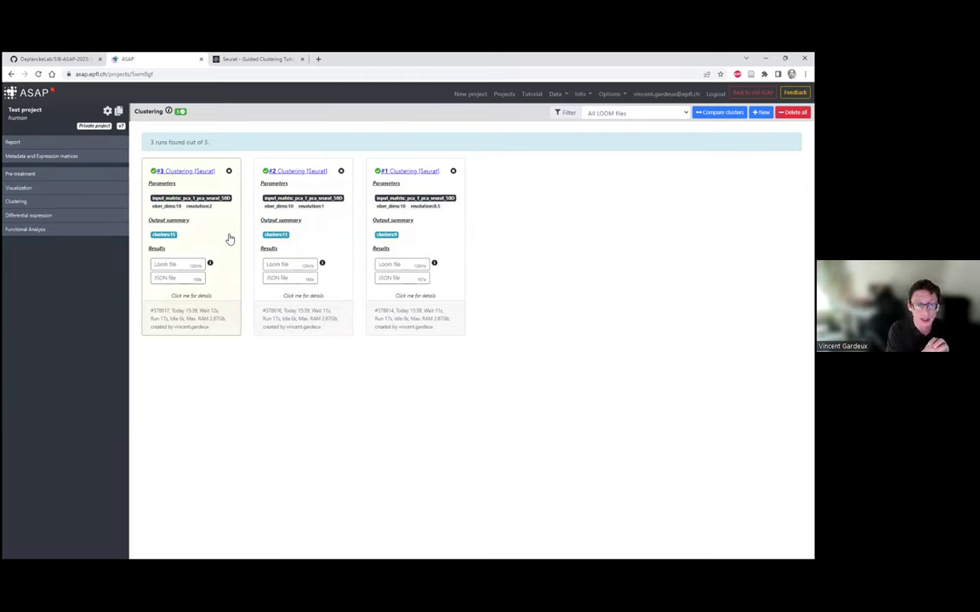
# - Open the UMAP visualization and color the cells discretely by _clust_1_seurat_sc
pyautogui.click(32, 188)
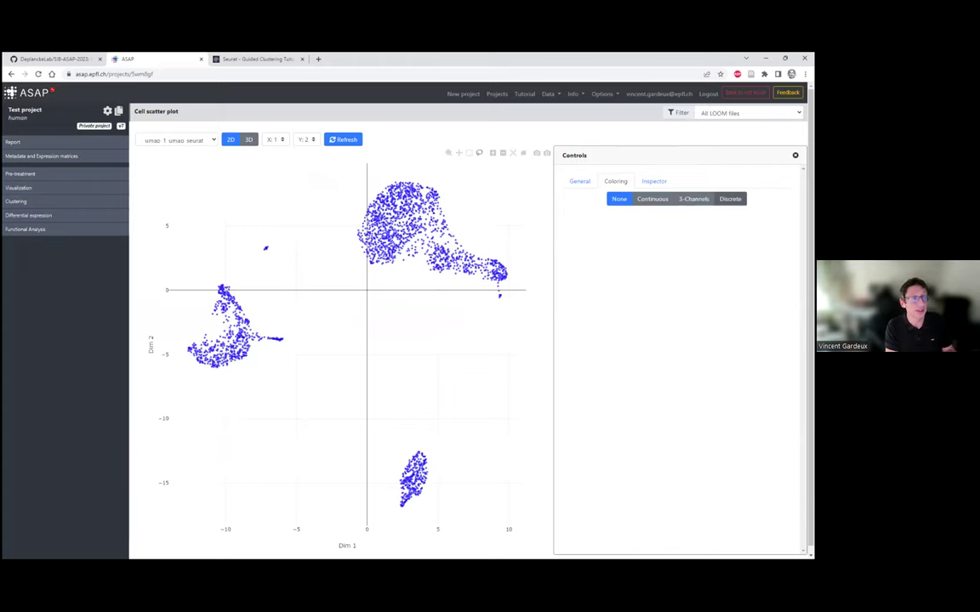
pyautogui.click(730, 199)
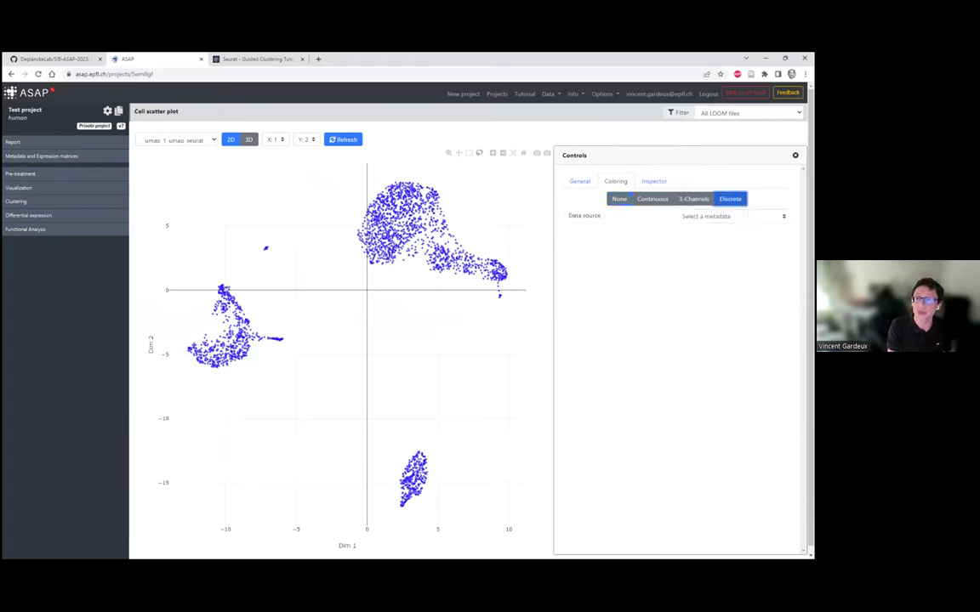
pyautogui.click(731, 216)
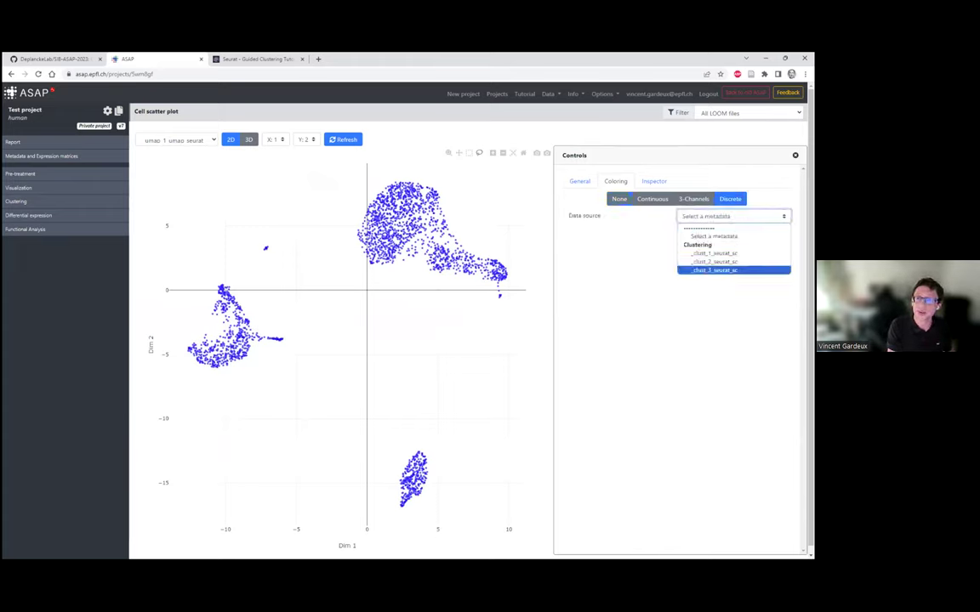
pyautogui.click(714, 253)
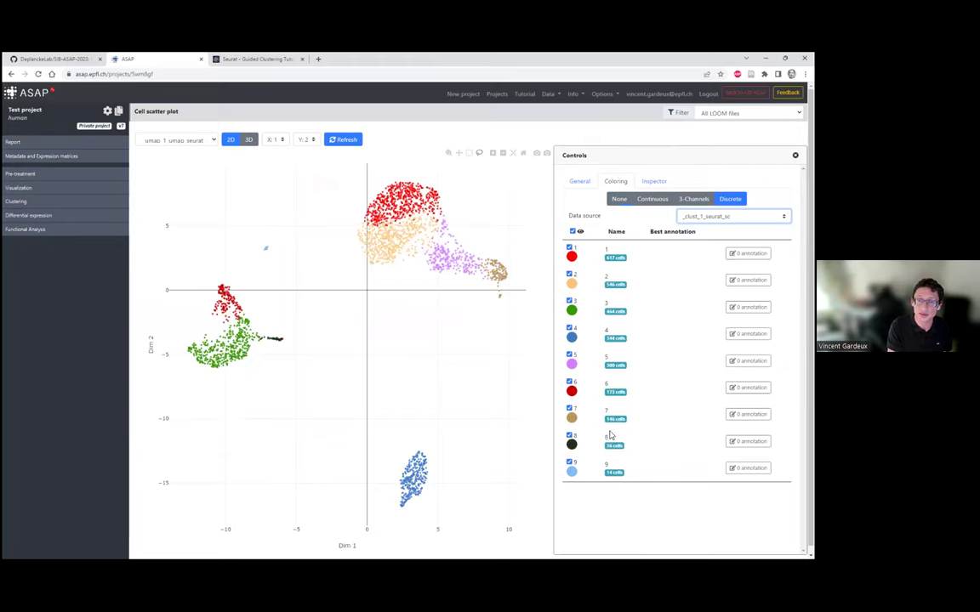
# - Examine which cluster each cell group on the colored UMAP plot belongs to
pyautogui.moveTo(410, 473)
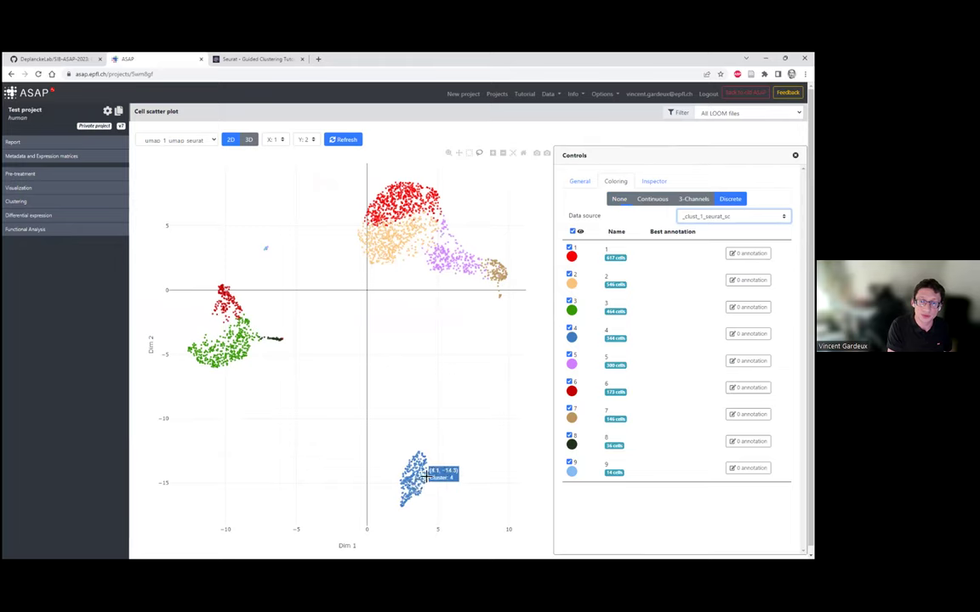
pyautogui.moveTo(228, 295)
pyautogui.moveTo(387, 209)
pyautogui.moveTo(478, 267)
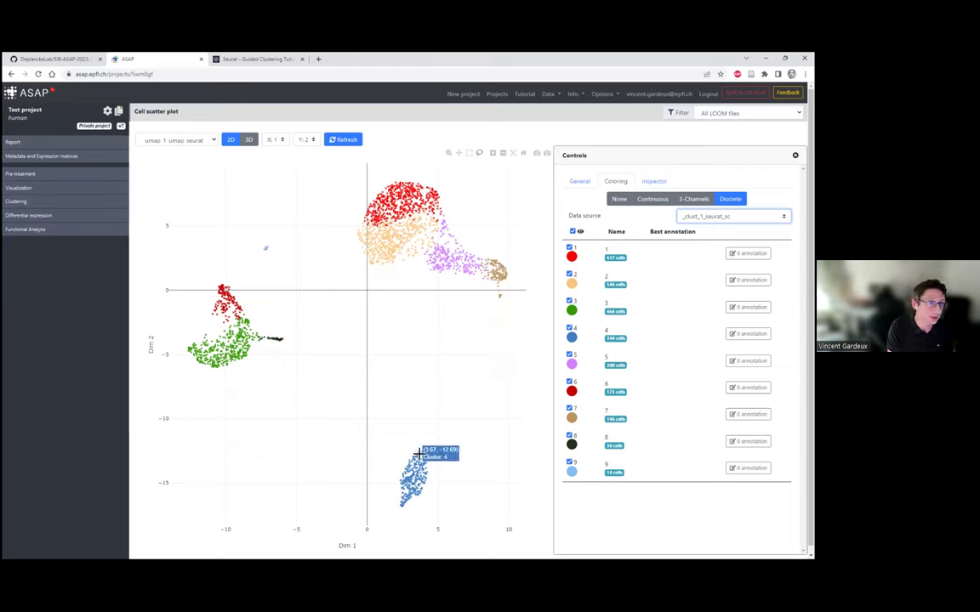
pyautogui.moveTo(387, 236)
pyautogui.moveTo(255, 336)
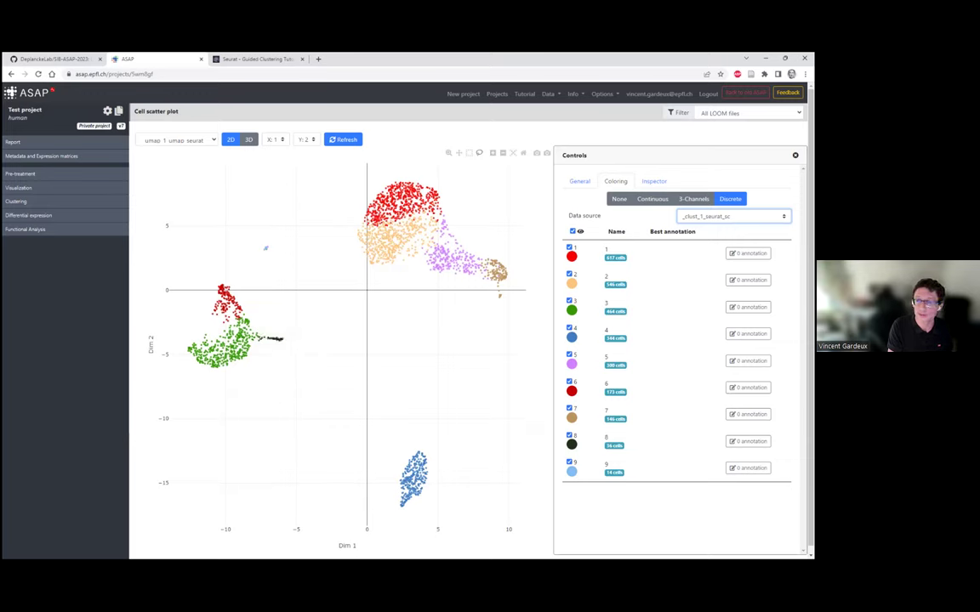
# - Recolor the UMAP by _clust_2_seurat_sc, switch the coloring to _clust_3_seurat_sc and review its full cluster list
pyautogui.click(733, 216)
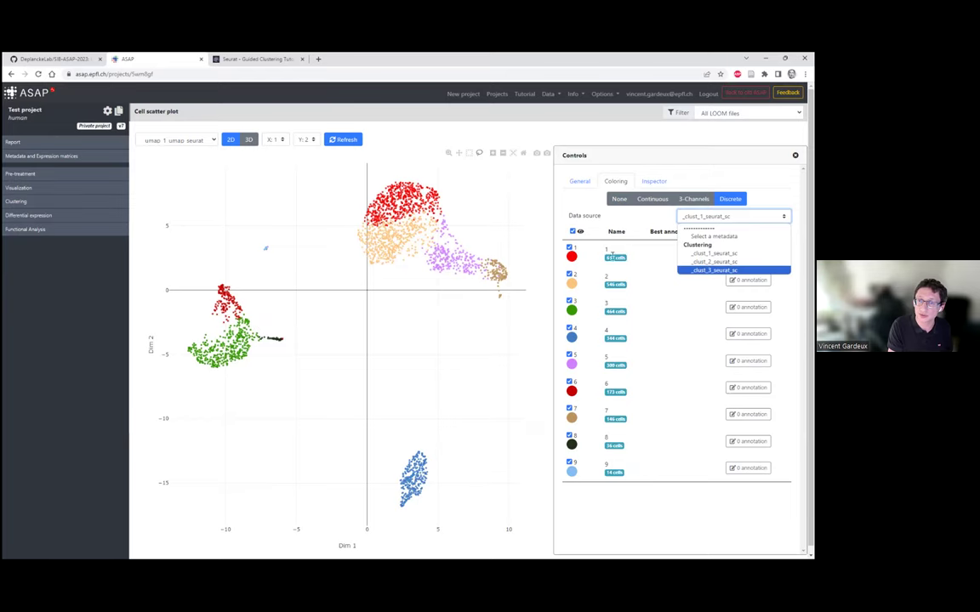
pyautogui.click(714, 261)
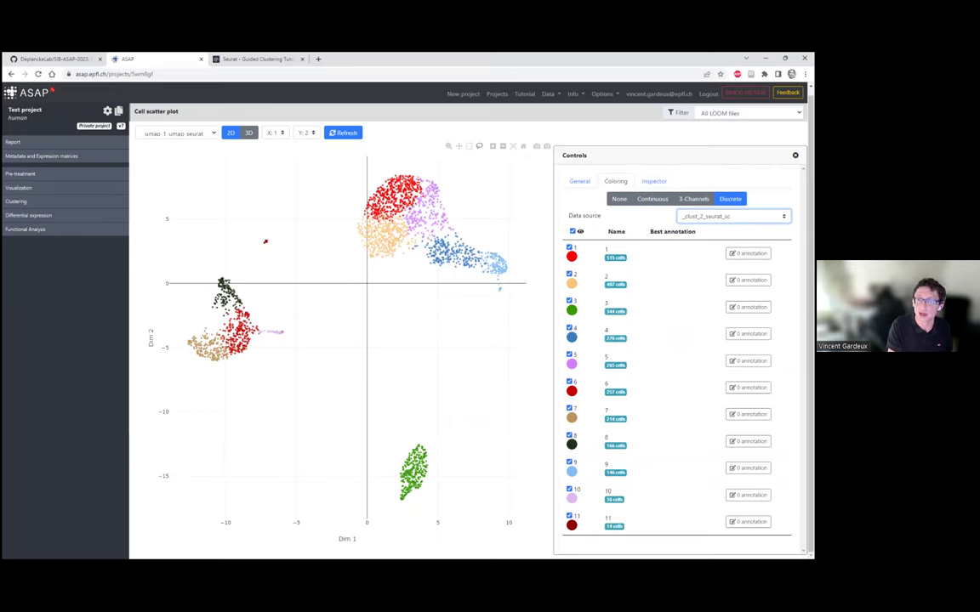
pyautogui.click(734, 216)
pyautogui.click(715, 269)
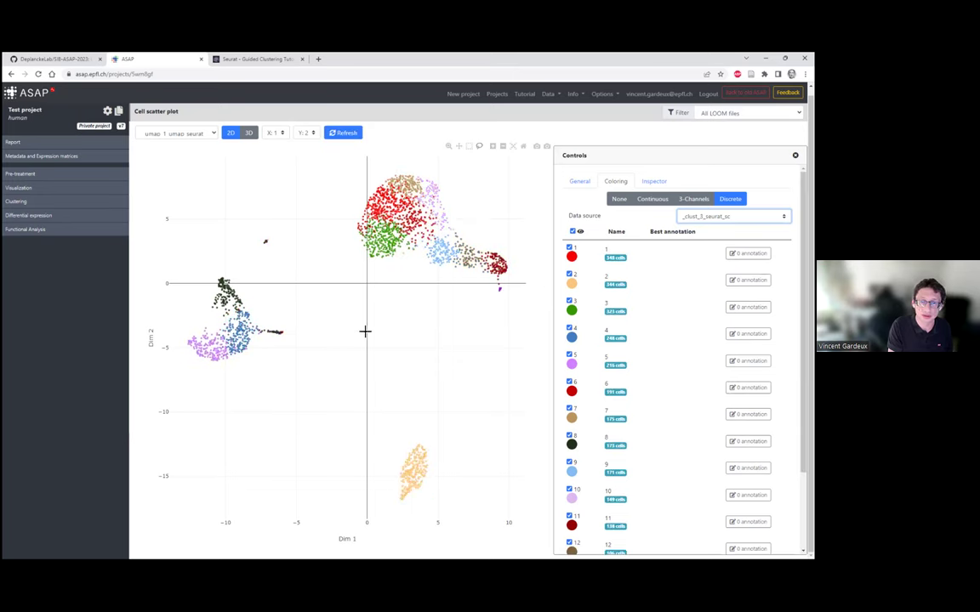
pyautogui.scroll(-2, 650, 411)
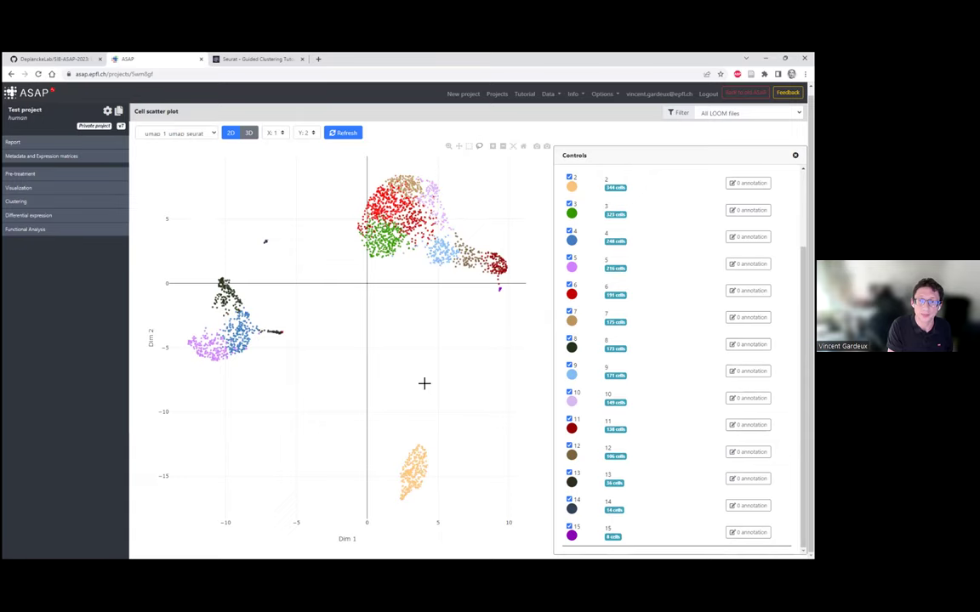
# - Compare clustering #1 at resolution 0.5 with clustering #3 at resolution 2 using the A ∩ B intersection
pyautogui.click(17, 202)
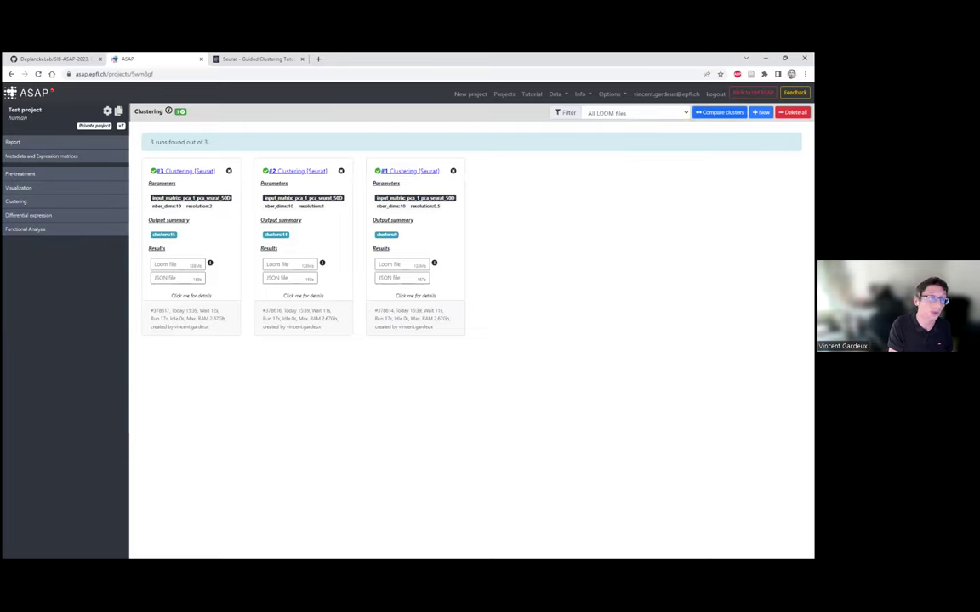
pyautogui.click(720, 112)
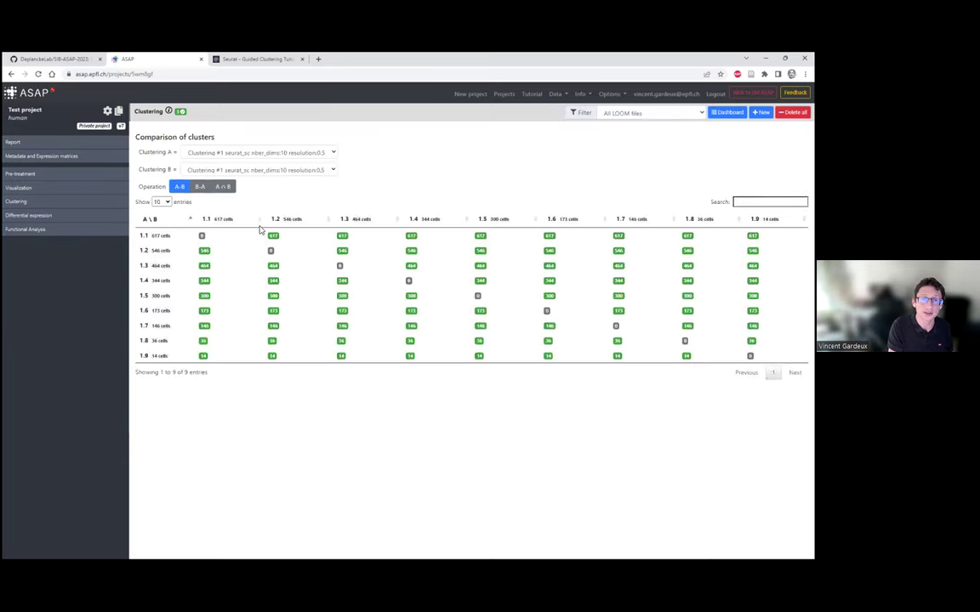
pyautogui.click(228, 170)
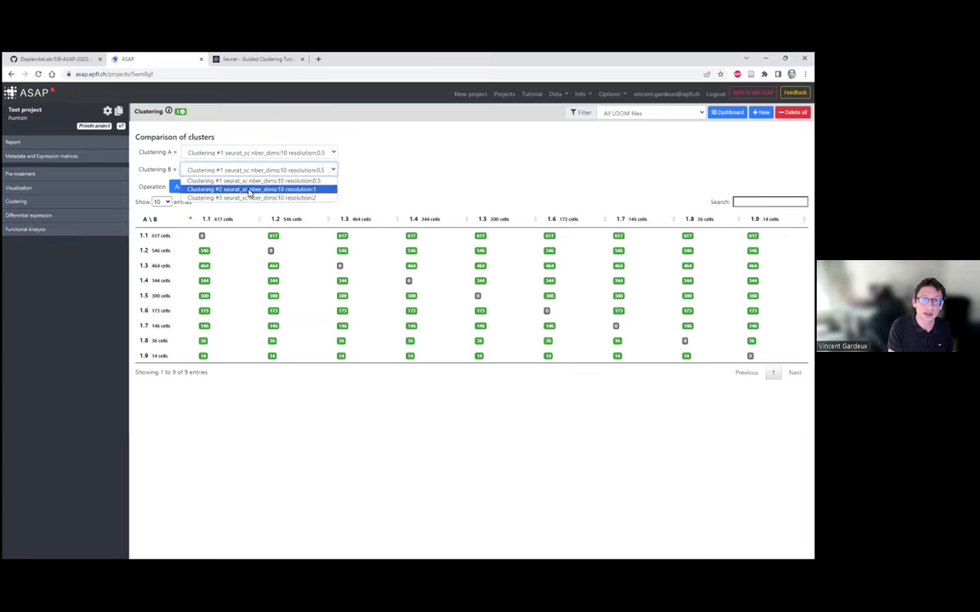
pyautogui.click(260, 198)
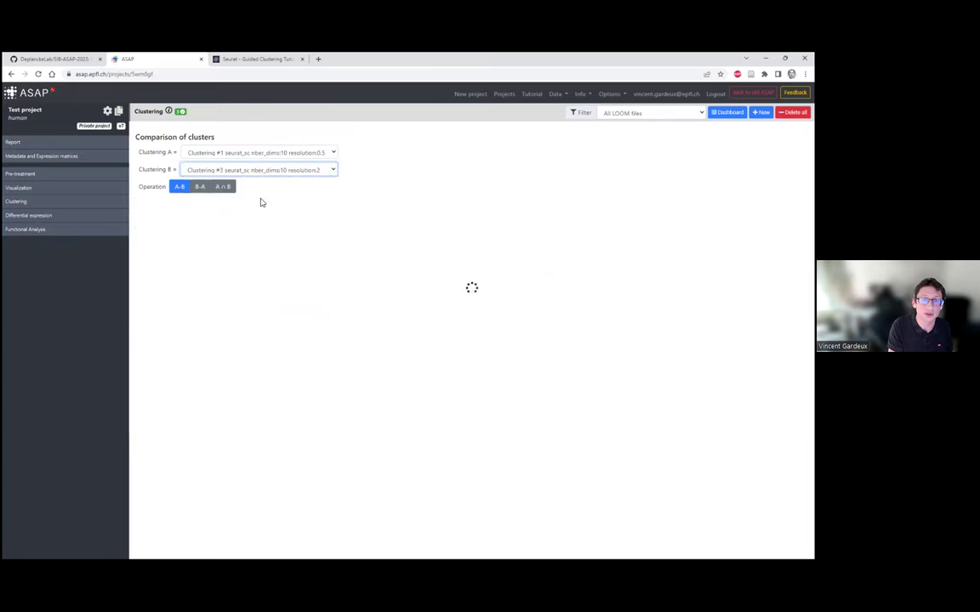
pyautogui.click(226, 189)
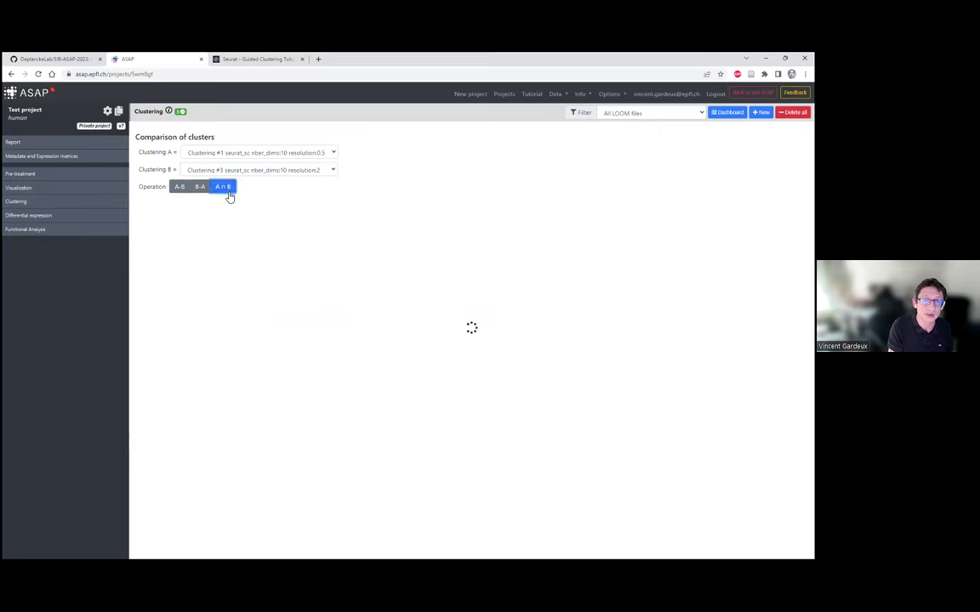
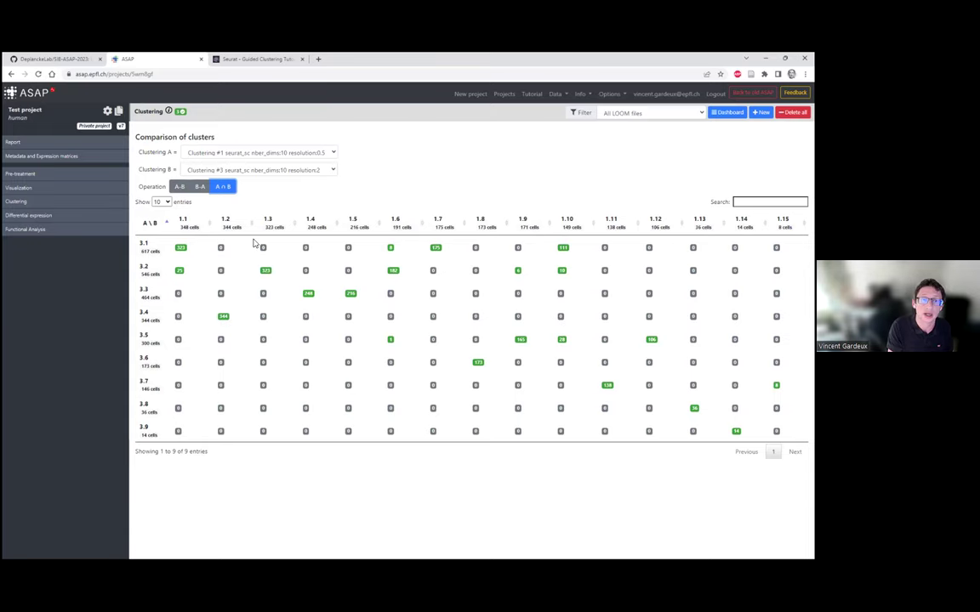
# - Return to the UMAP visualization and switch the discrete coloring between _clust_1_seurat_sc and _clust_2_seurat_sc, ending on _clust_2_seurat_sc
pyautogui.click(19, 189)
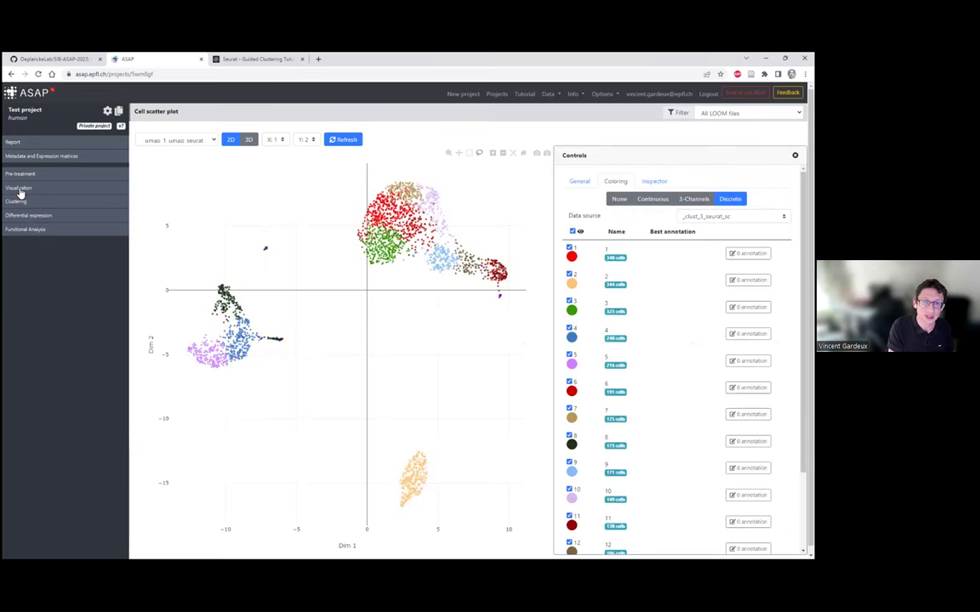
pyautogui.click(733, 216)
pyautogui.click(710, 252)
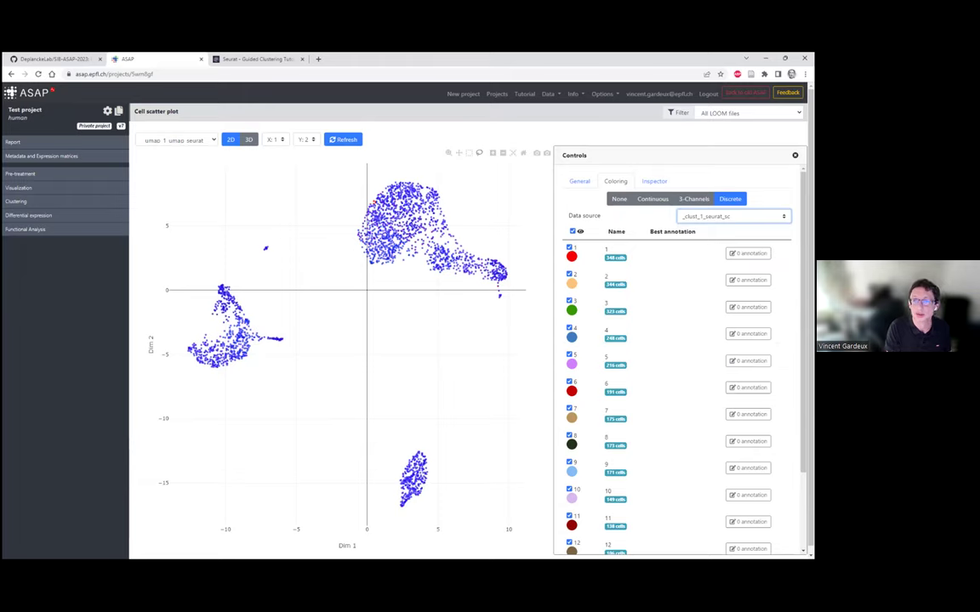
pyautogui.click(733, 216)
pyautogui.click(710, 260)
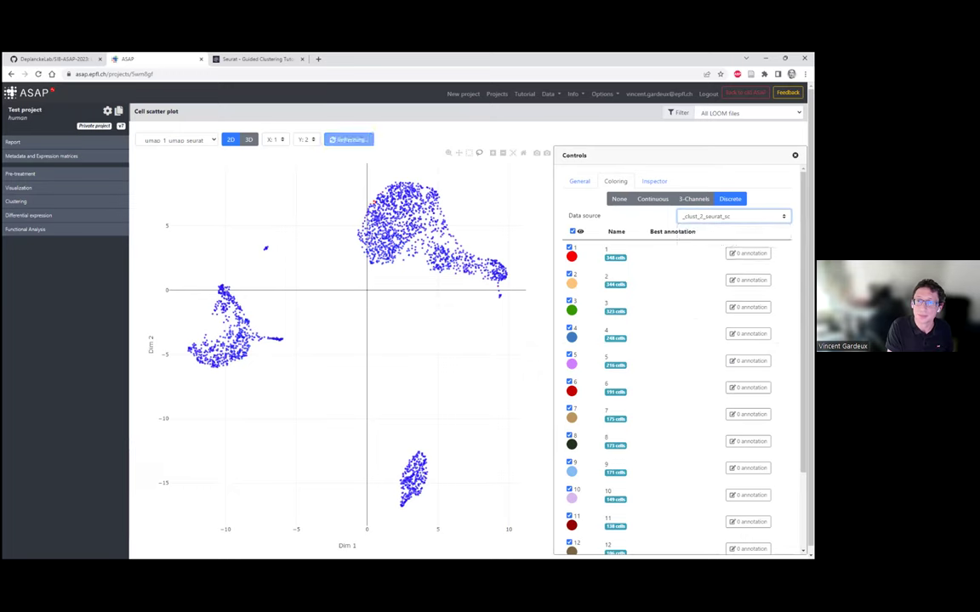
pyautogui.click(733, 216)
pyautogui.click(710, 227)
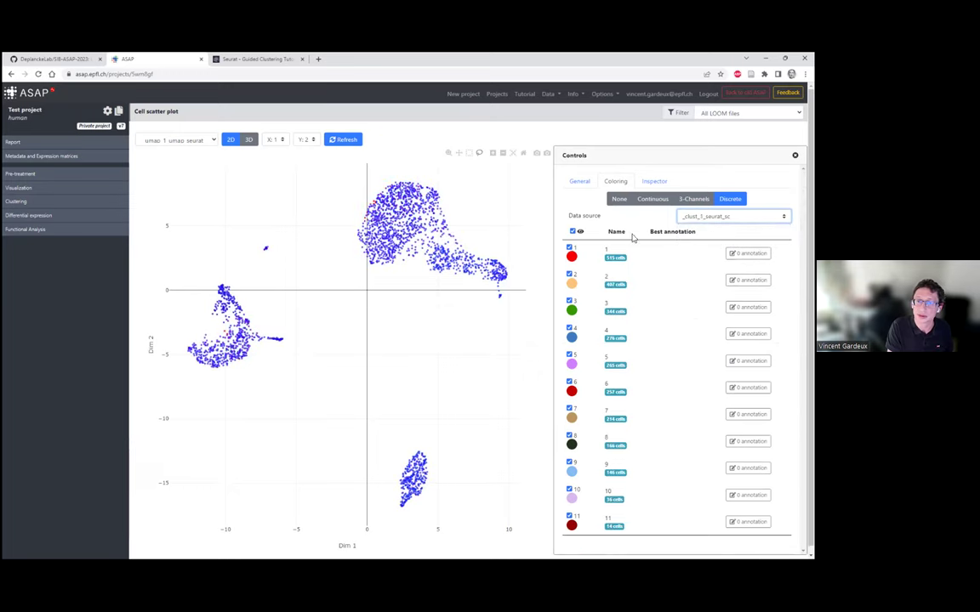
pyautogui.click(578, 232)
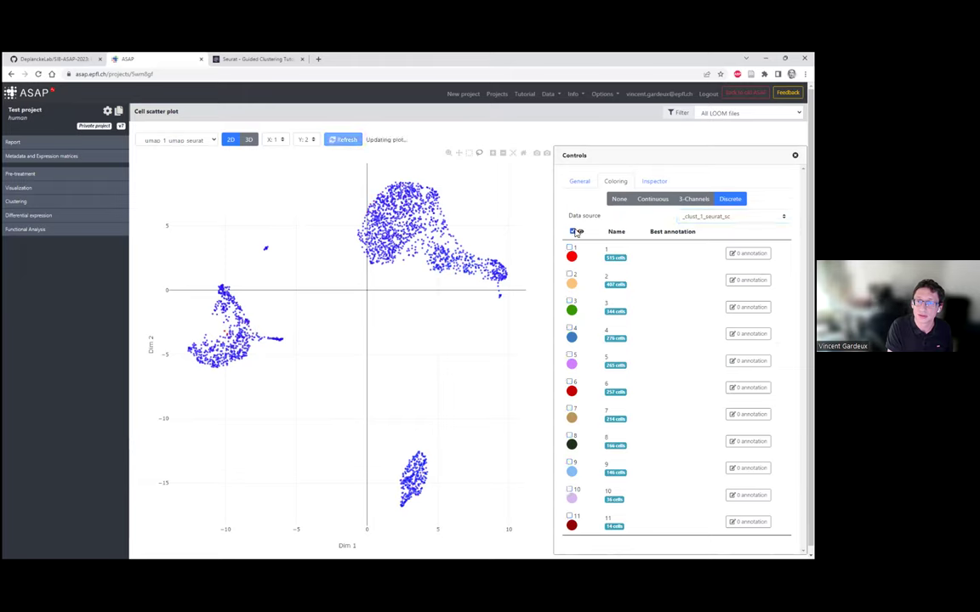
pyautogui.click(733, 216)
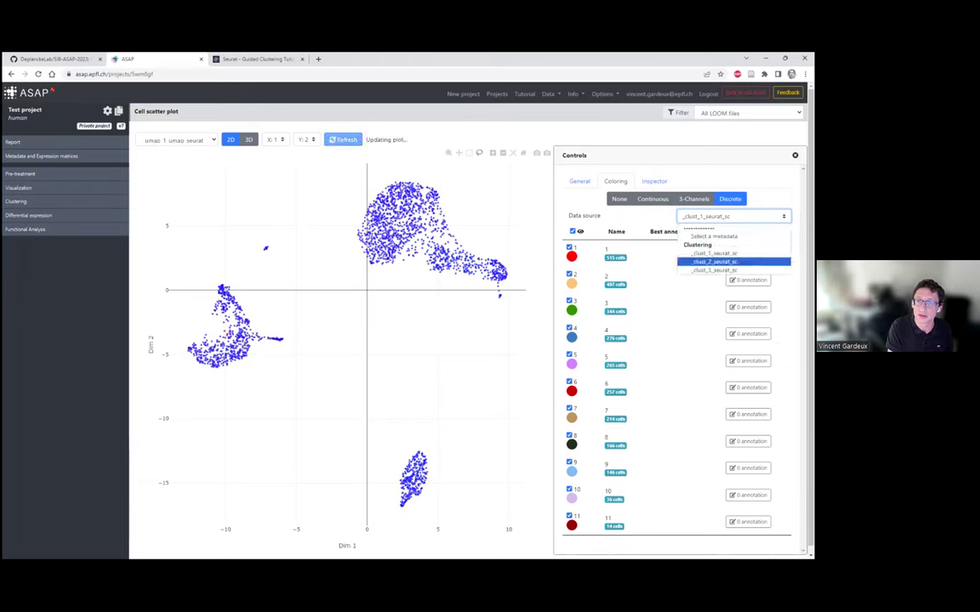
pyautogui.click(711, 261)
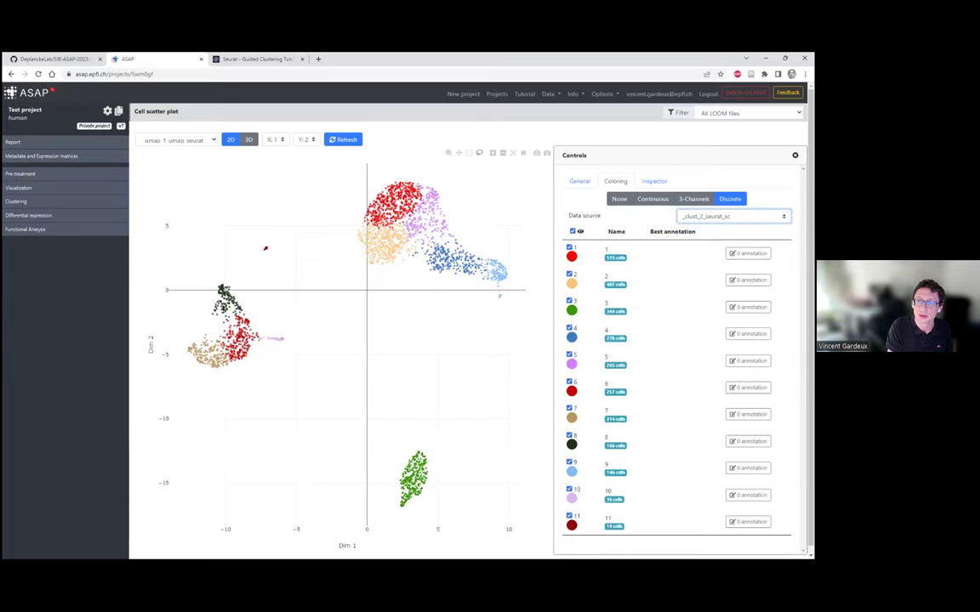
# - Reload the UMAP visualization and color the cells discretely by _clust_1_seurat_sc, keeping the plot controls open
pyautogui.click(282, 166)
pyautogui.click(18, 190)
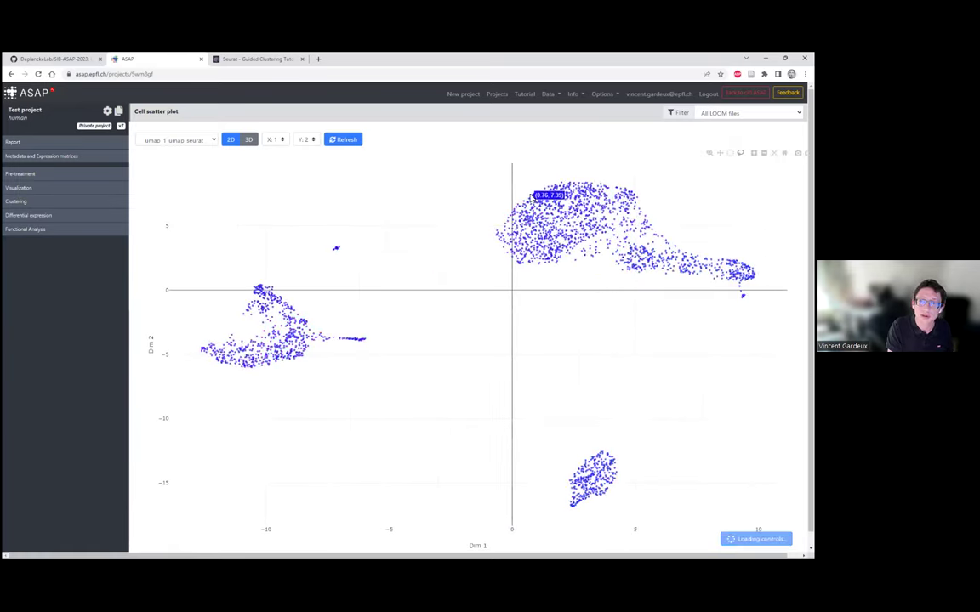
pyautogui.click(733, 216)
pyautogui.click(713, 254)
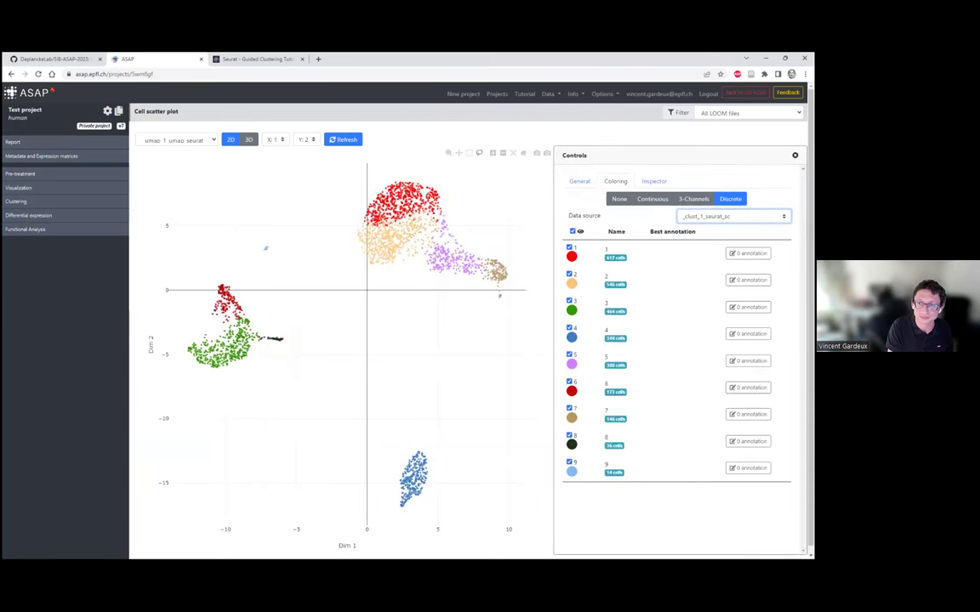
pyautogui.click(795, 154)
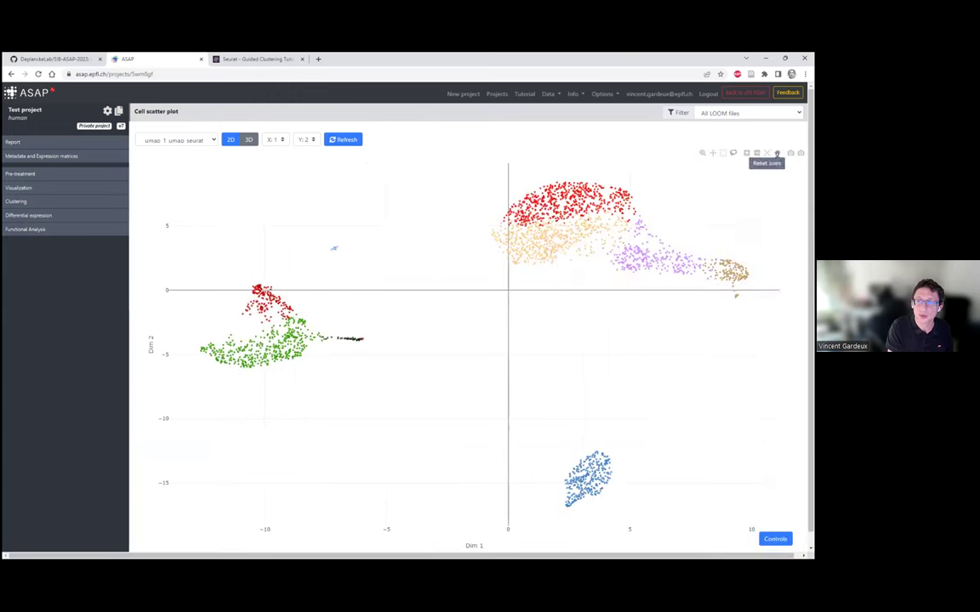
pyautogui.click(775, 538)
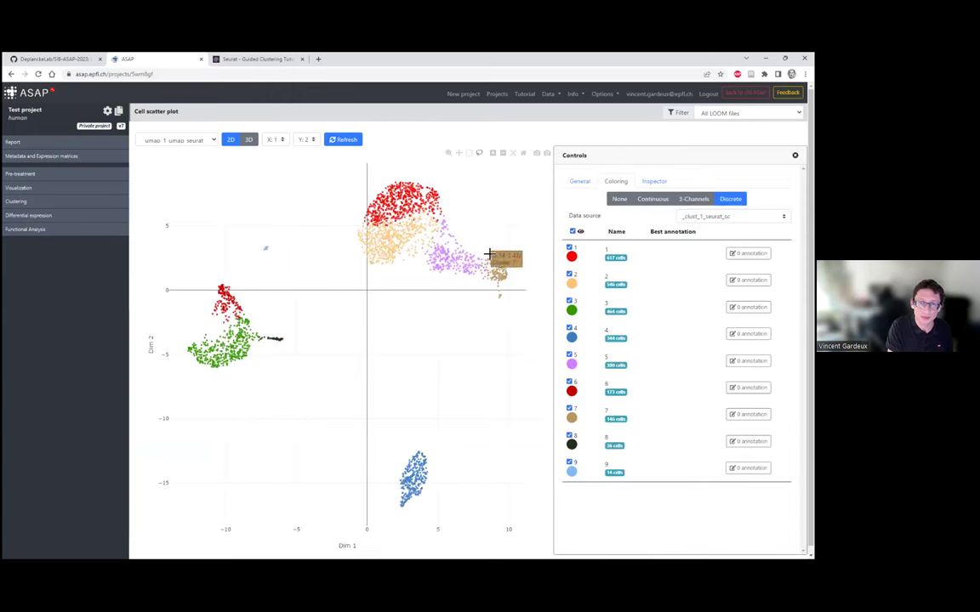
# - Compare the UMAP clusters colored by _clust_1_seurat_sc with the UMAP plot in the Seurat guided clustering tutorial
pyautogui.click(238, 58)
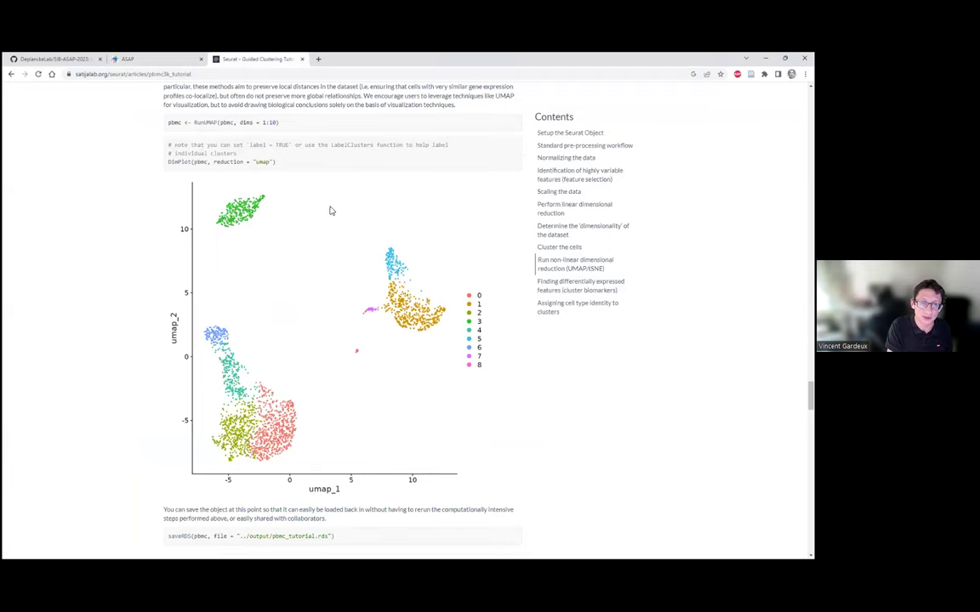
pyautogui.click(166, 58)
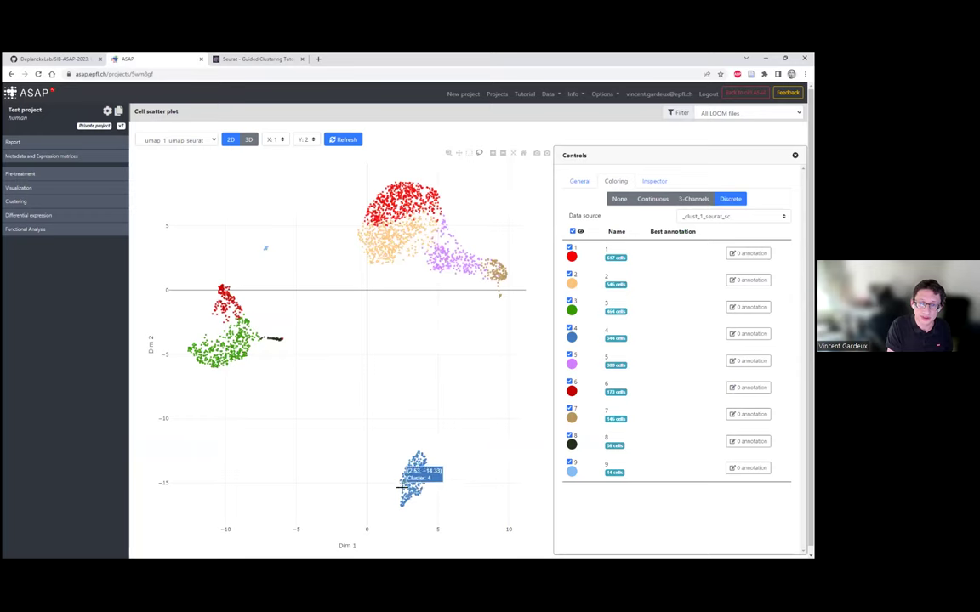
pyautogui.click(244, 57)
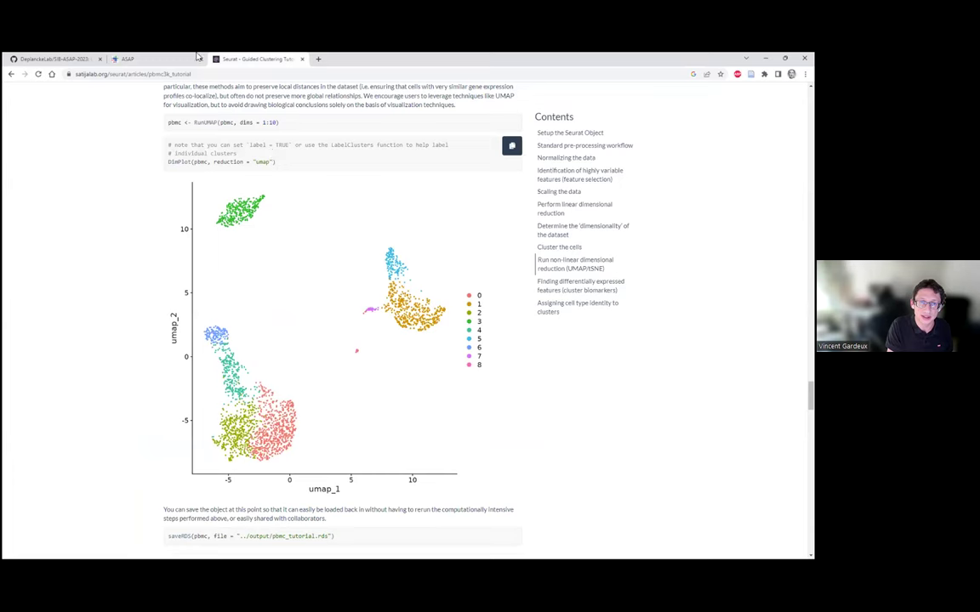
pyautogui.click(170, 58)
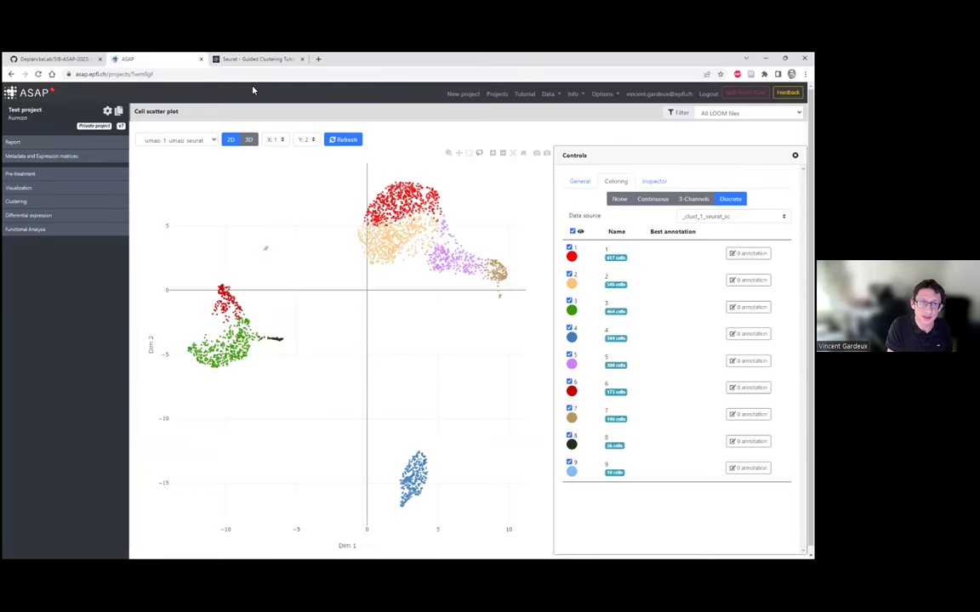
pyautogui.click(252, 60)
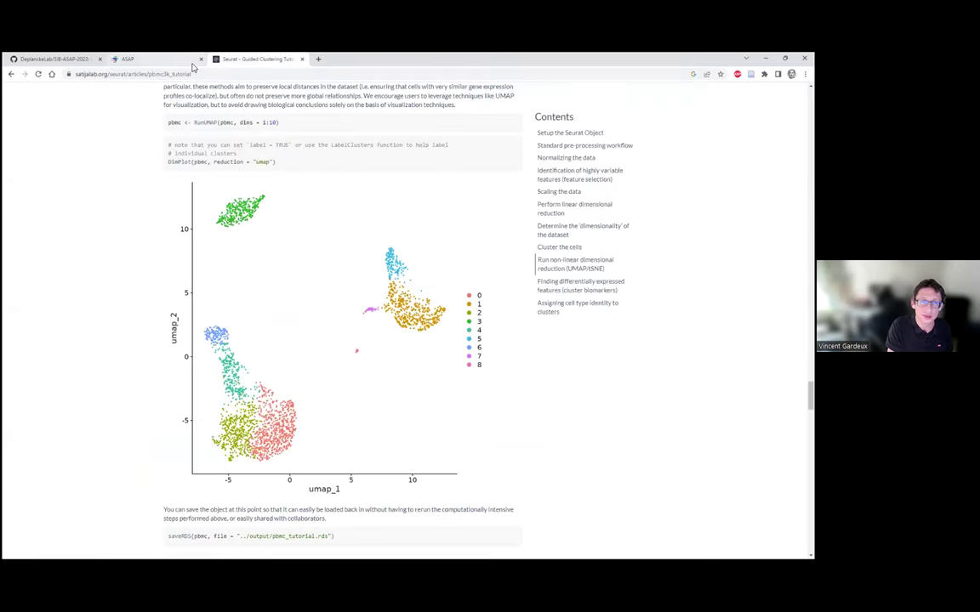
pyautogui.click(163, 59)
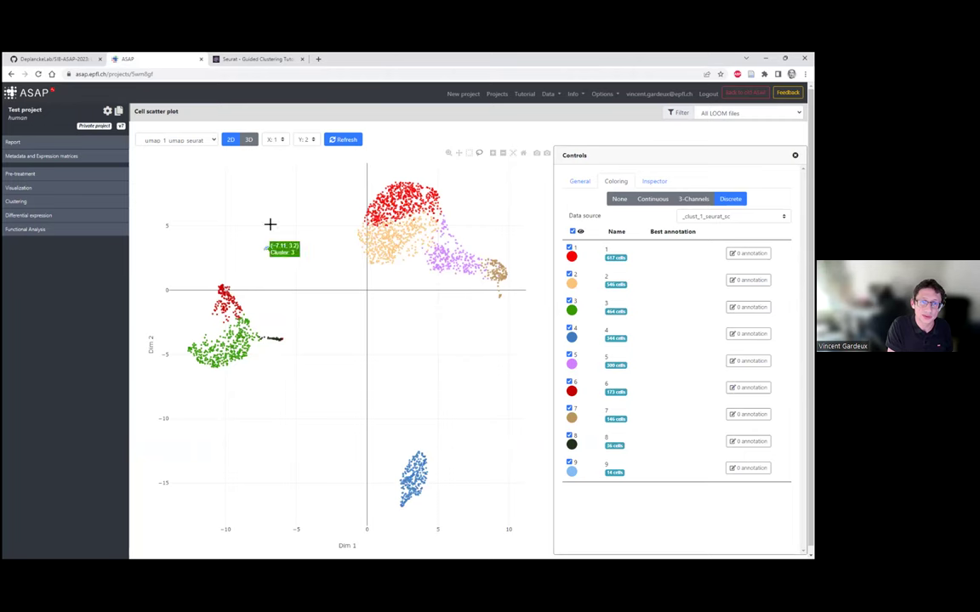
pyautogui.click(249, 59)
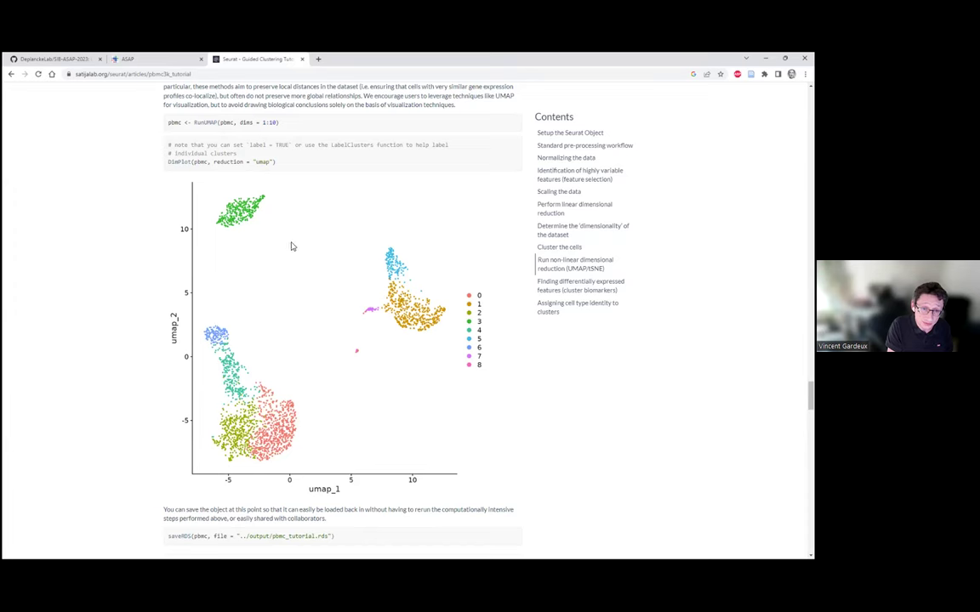
pyautogui.click(178, 61)
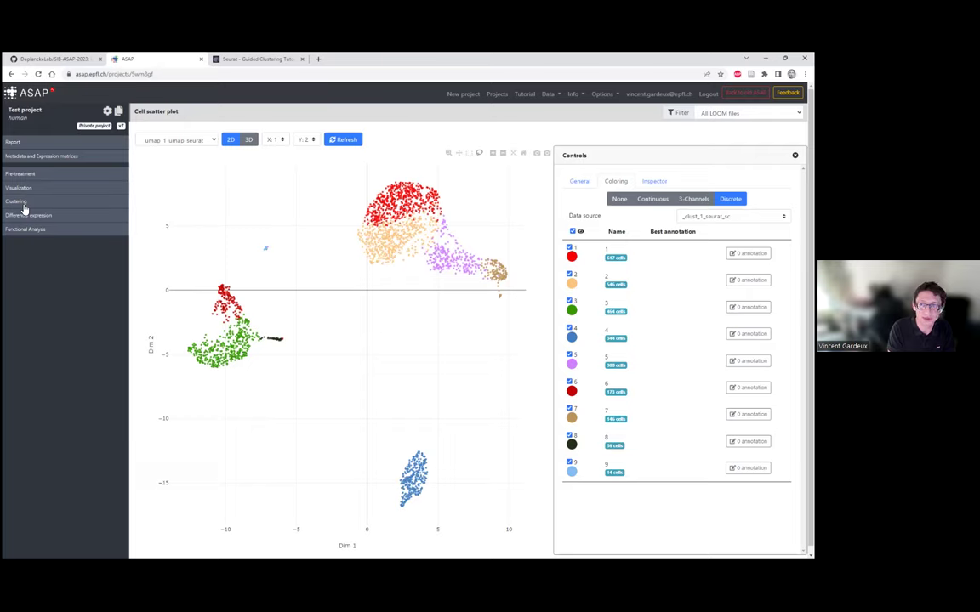
# - Check the annotations of cluster 1 and the clusterings available as coloring source, keeping _clust_1_seurat_sc selected
pyautogui.click(748, 254)
pyautogui.click(708, 168)
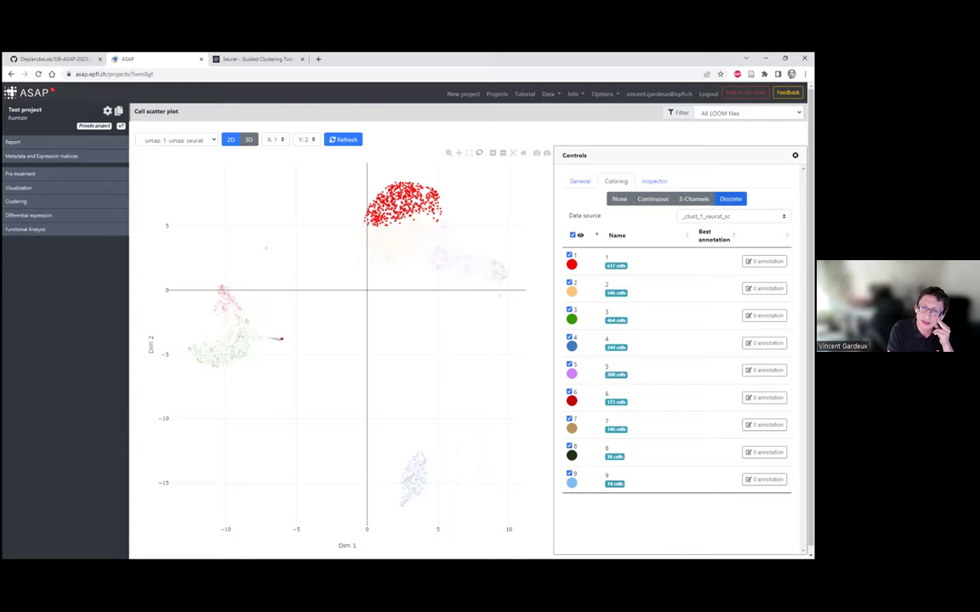
pyautogui.click(733, 216)
pyautogui.click(715, 253)
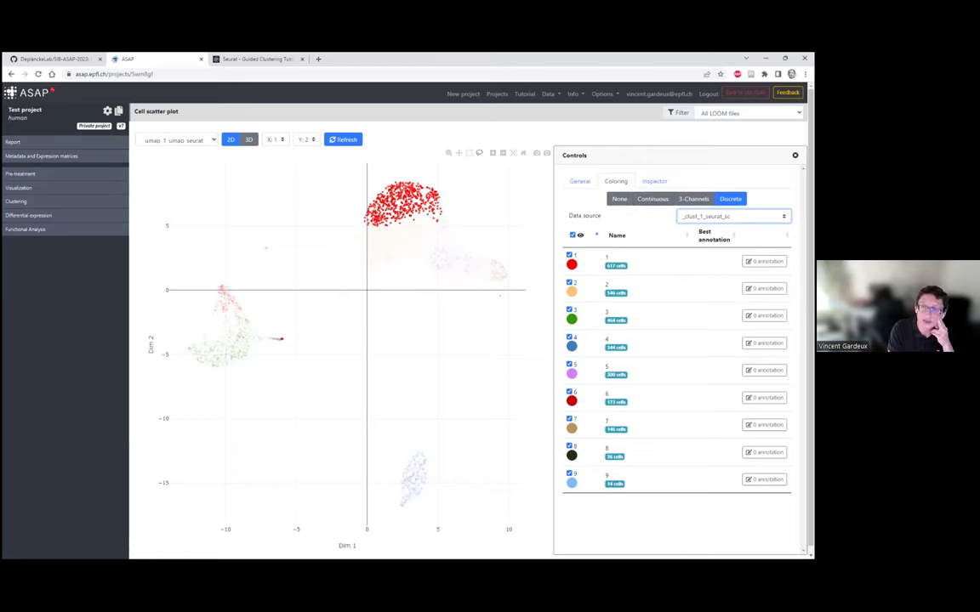
pyautogui.click(733, 216)
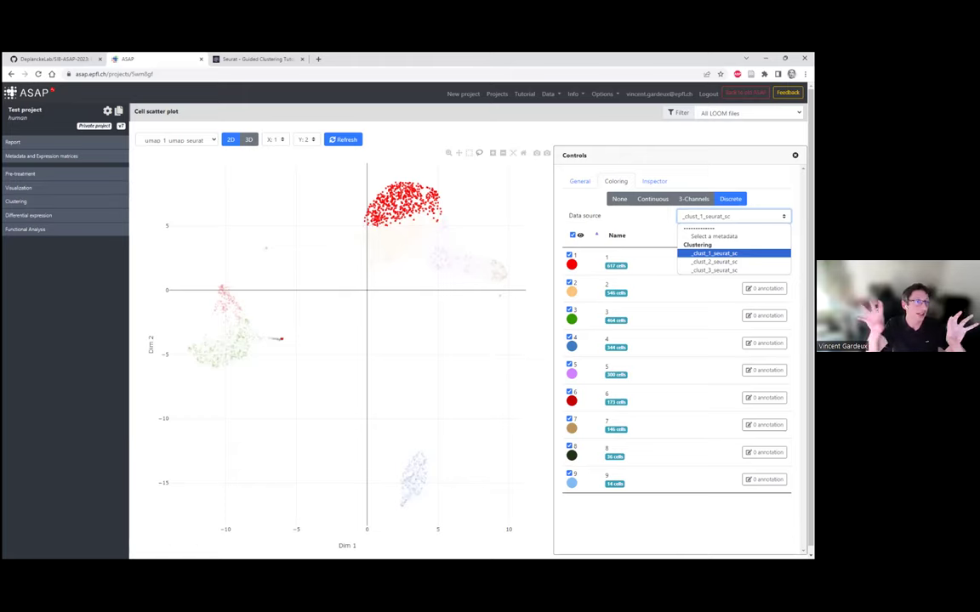
# - Color the UMAP continuously by the expression of gene CD14, using norm_1_seurat as the data source
pyautogui.click(656, 203)
pyautogui.click(731, 216)
pyautogui.click(723, 223)
pyautogui.click(683, 244)
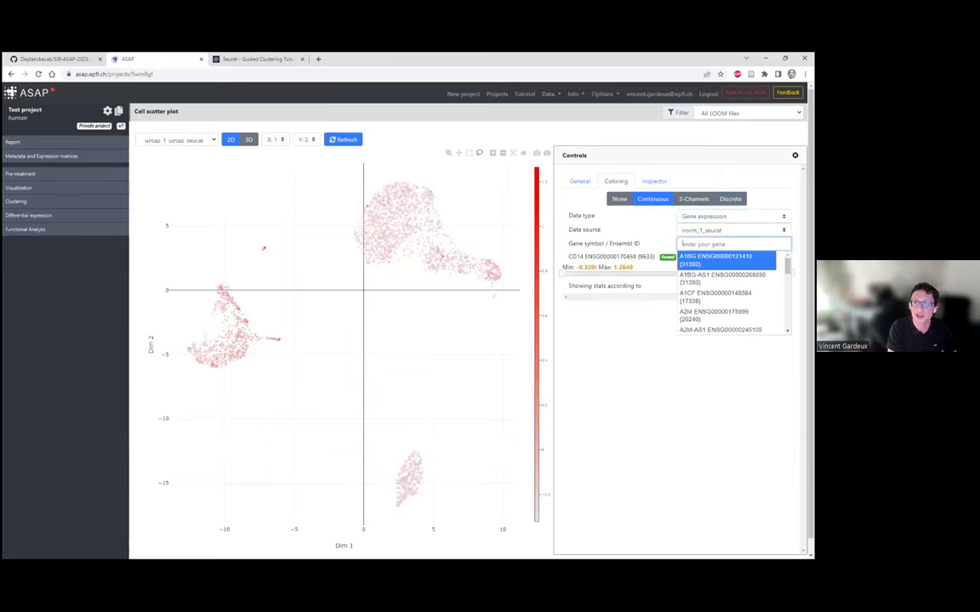
pyautogui.write('cd1')
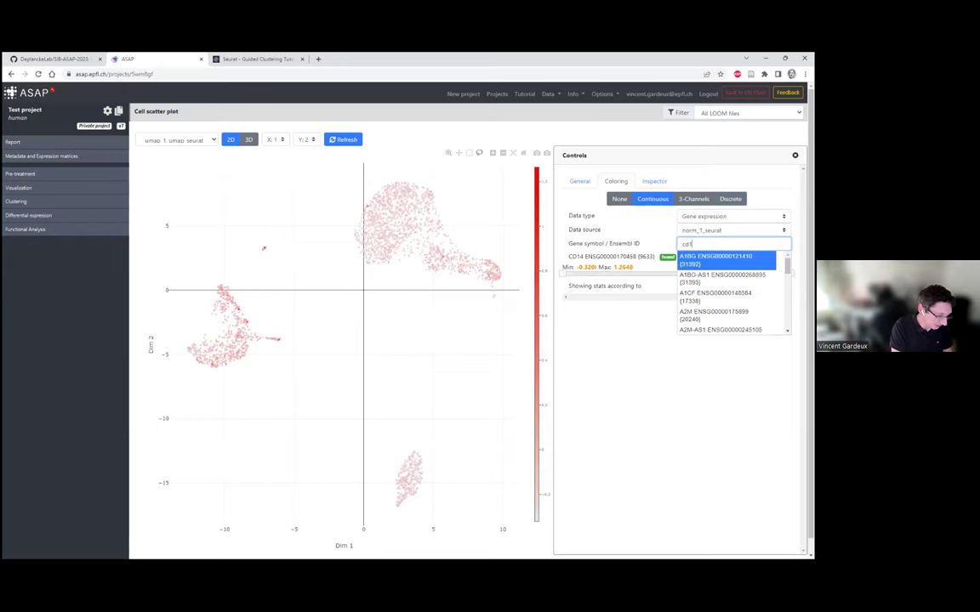
pyautogui.write('4')
pyautogui.press('Return')
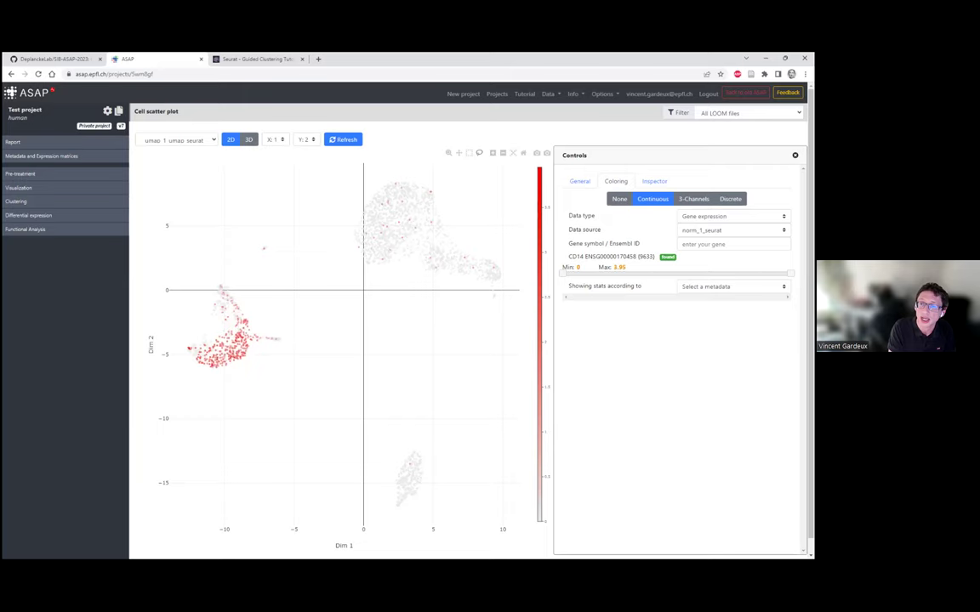
# - Show the CD14 expression statistics according to _clust_1_seurat_sc and review the expression plot and annotation table by category
pyautogui.click(731, 286)
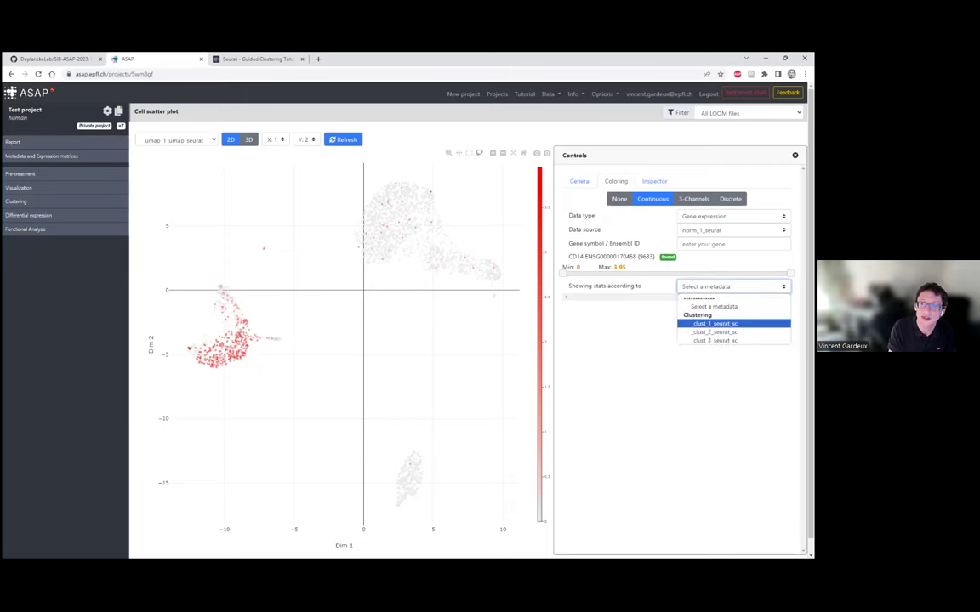
pyautogui.click(693, 323)
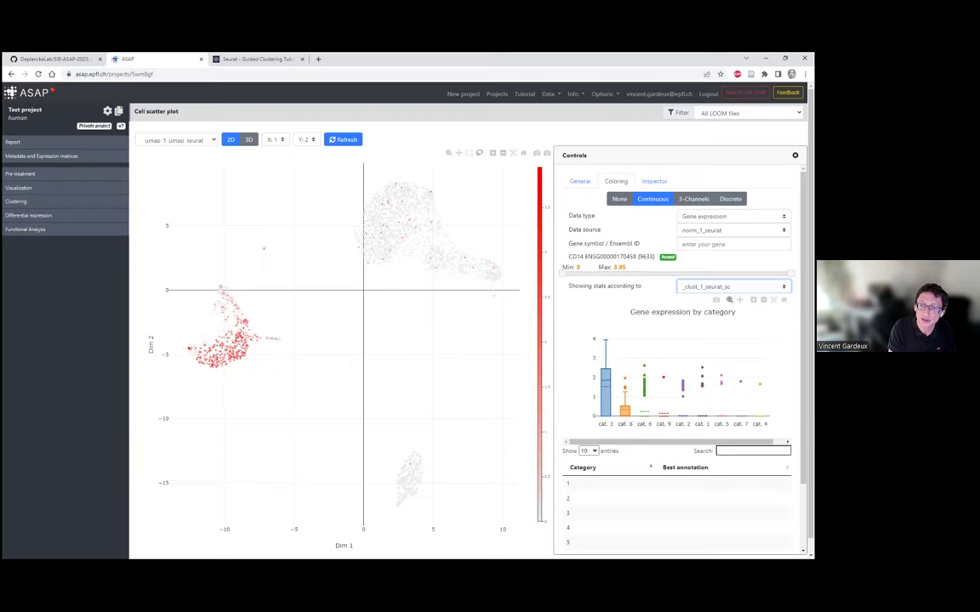
pyautogui.moveTo(605, 391)
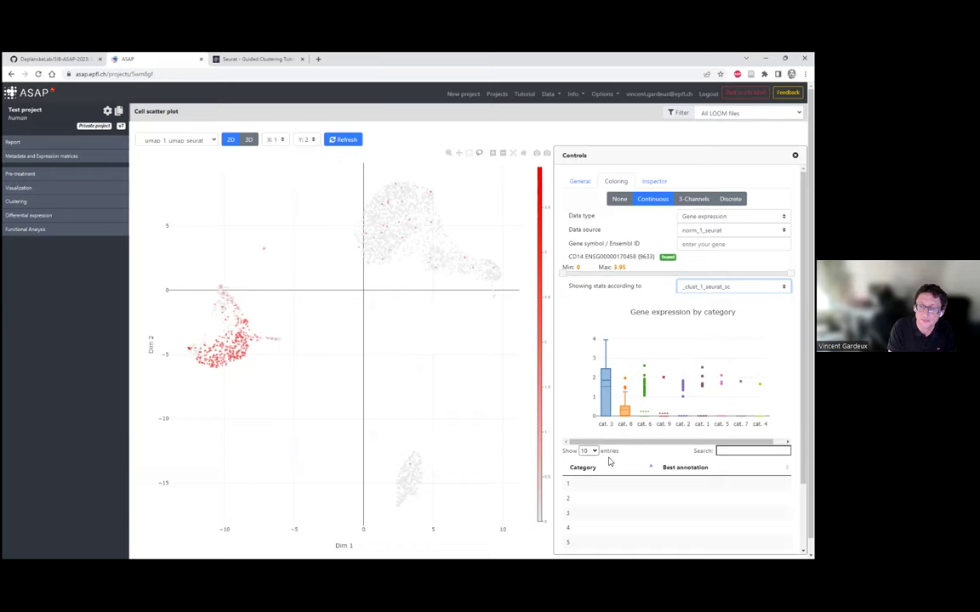
pyautogui.scroll(-1, 609, 462)
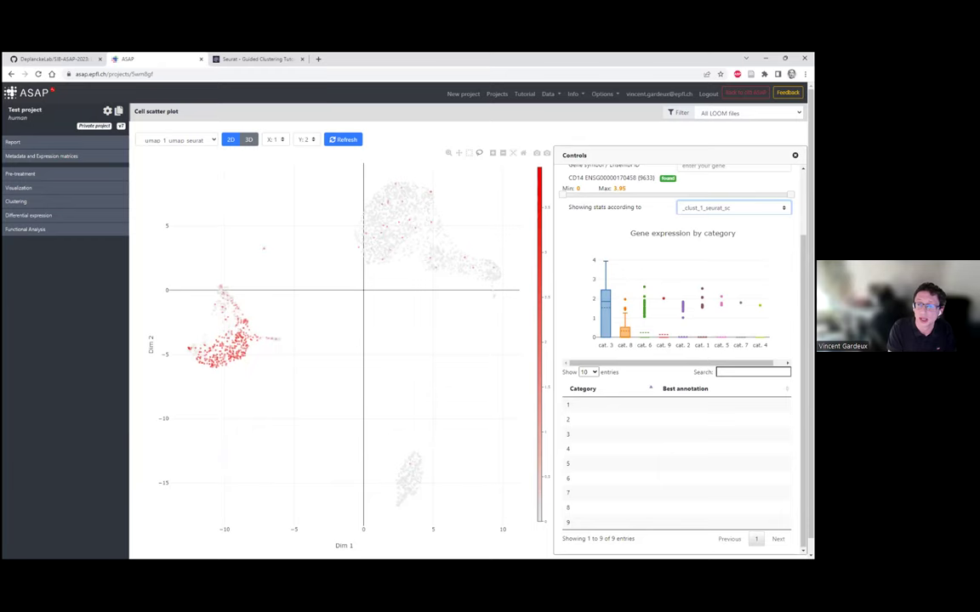
pyautogui.scroll(1, 682, 378)
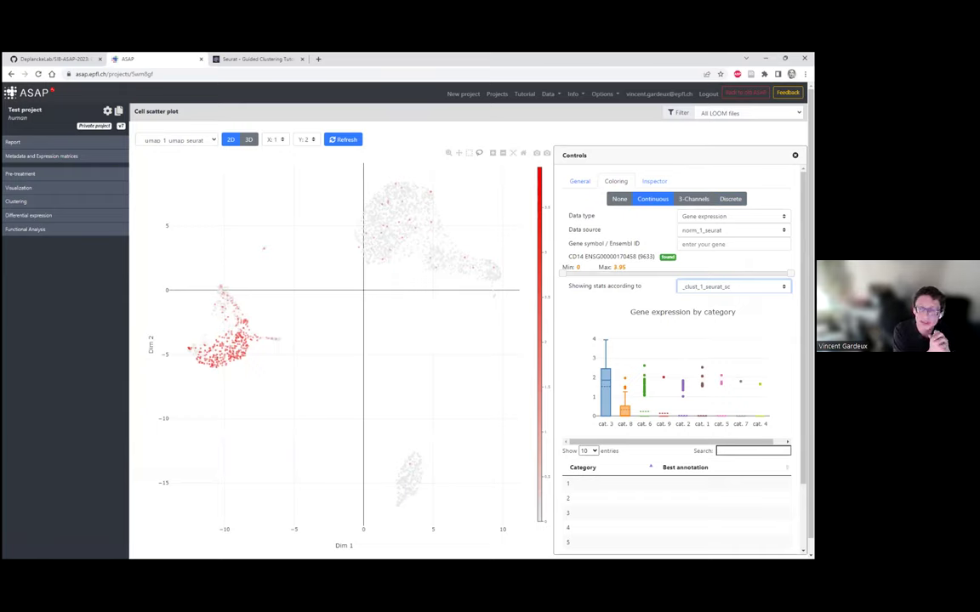
pyautogui.scroll(-2, 681, 374)
pyautogui.scroll(2, 681, 374)
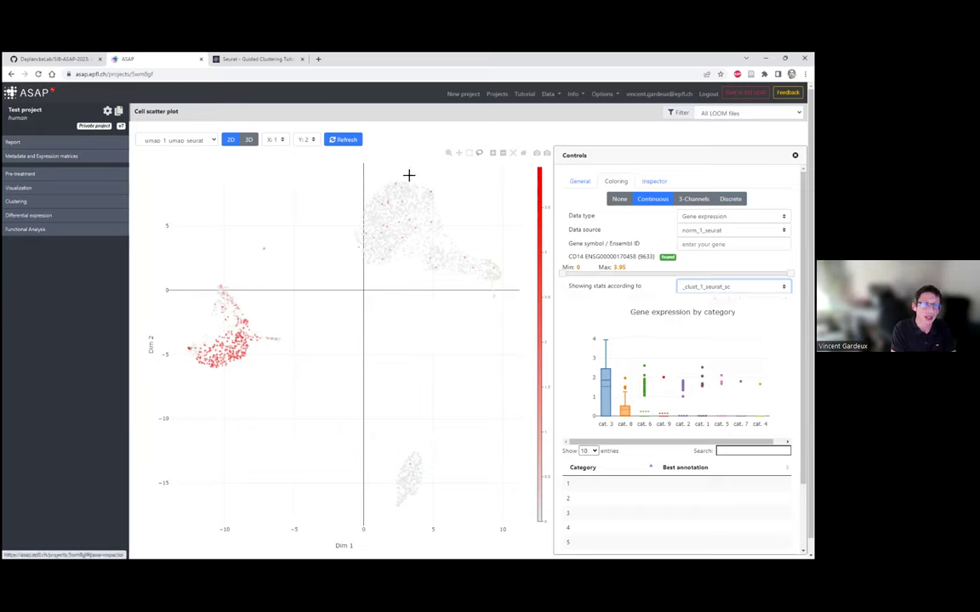
# - Switch to the Seurat tutorial and review its cluster biomarkers section and marker expression plots, returning to its UMAP plot
pyautogui.hotkey('ctrl', 'Tab')
pyautogui.scroll(-1, 328, 344)
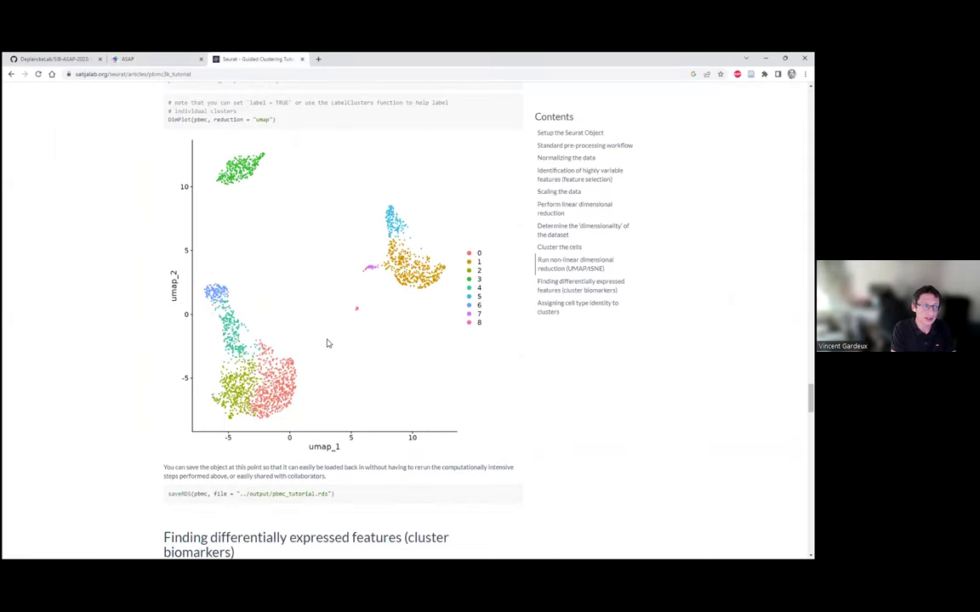
pyautogui.scroll(-8, 328, 344)
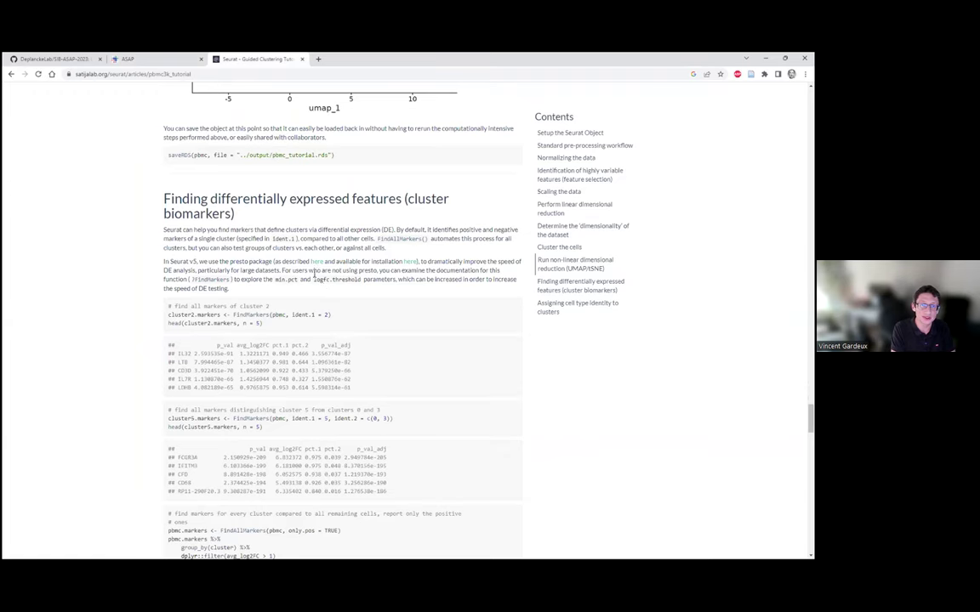
pyautogui.scroll(-5, 314, 267)
pyautogui.scroll(-20, 315, 270)
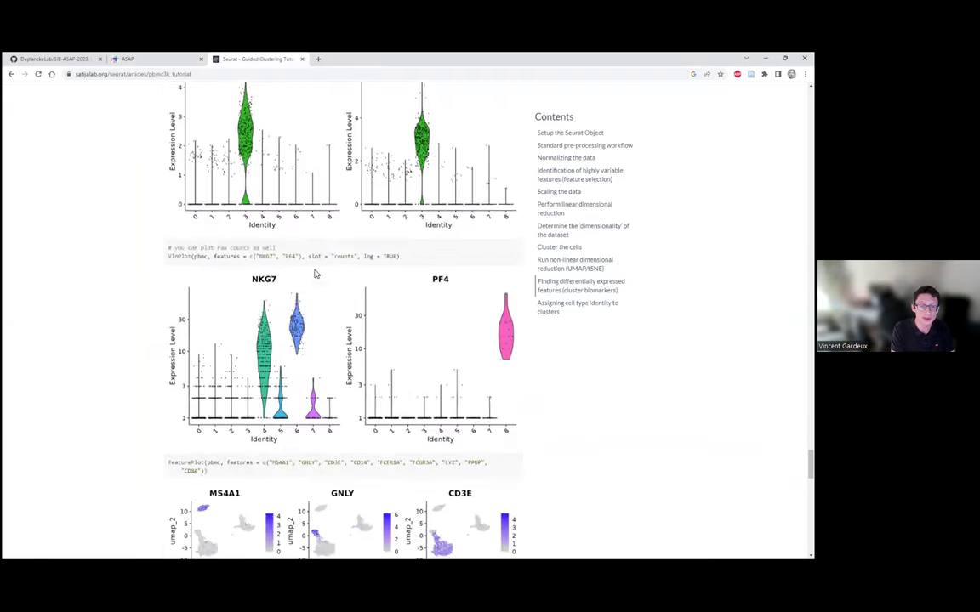
pyautogui.scroll(20, 314, 272)
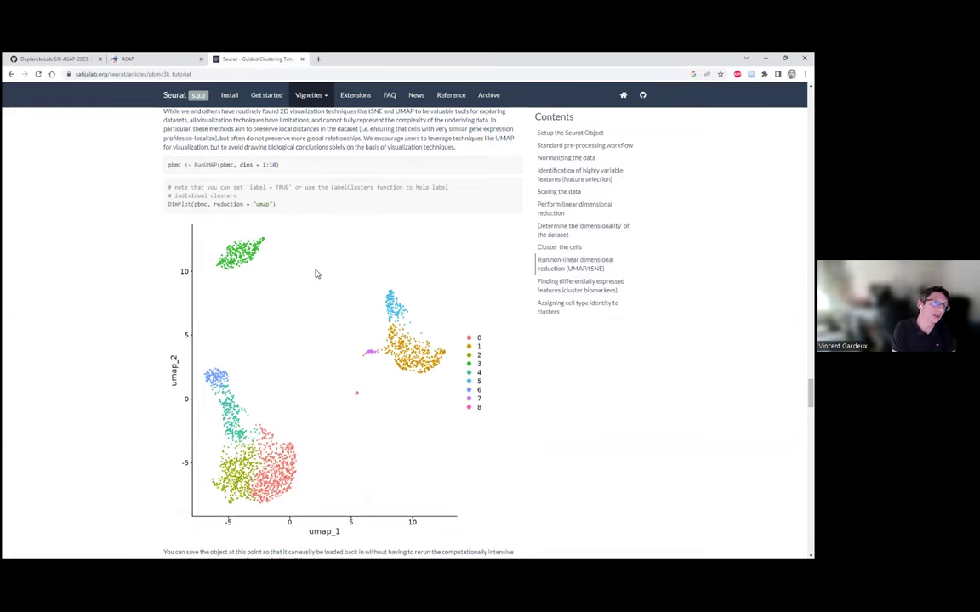
# - Check the tutorial's cluster biomarkers section, return to ASAP and color the UMAP discretely by _clust_1_seurat_sc
pyautogui.scroll(-10, 335, 324)
pyautogui.scroll(-2, 334, 323)
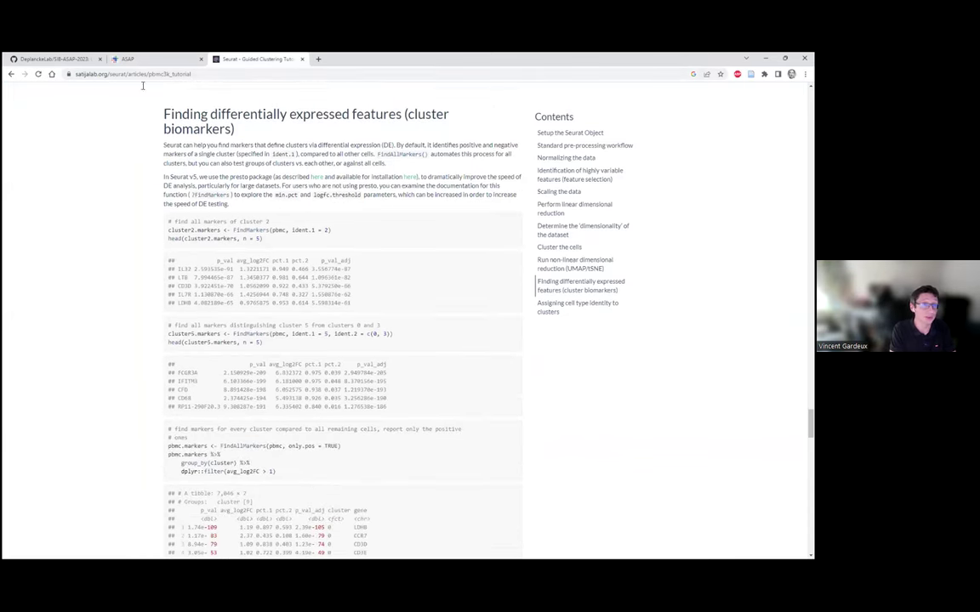
pyautogui.click(140, 60)
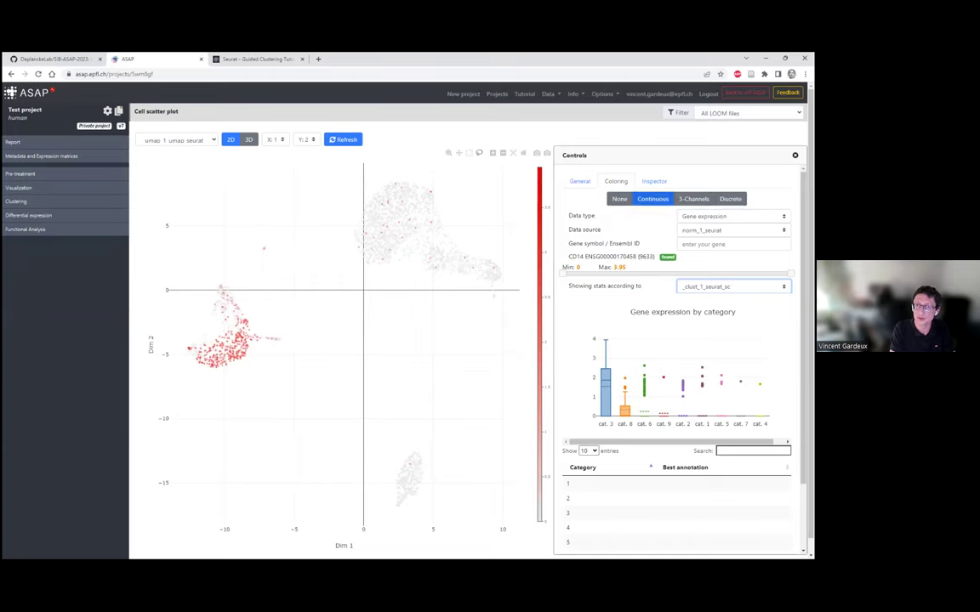
pyautogui.click(730, 199)
pyautogui.click(734, 216)
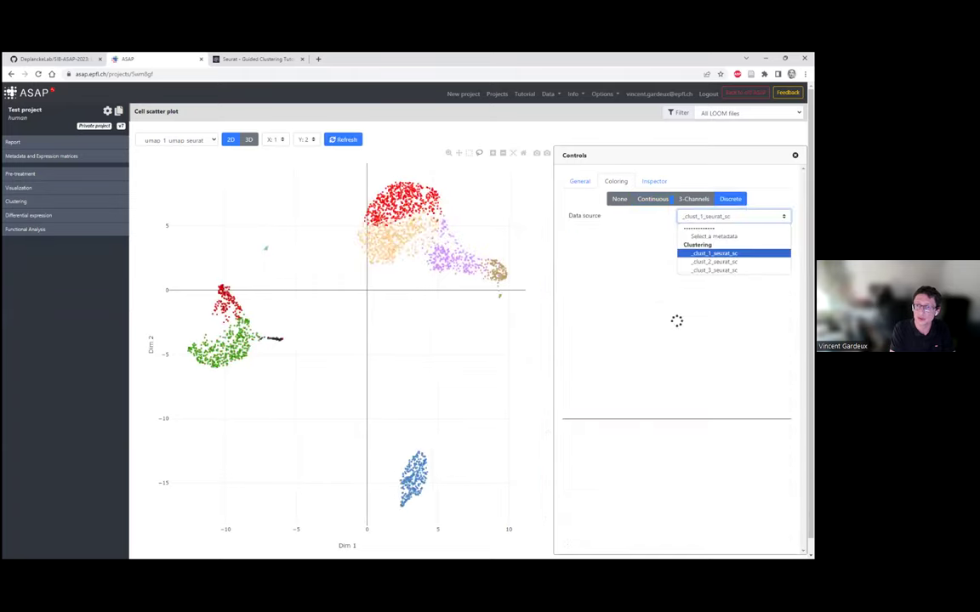
pyautogui.click(711, 253)
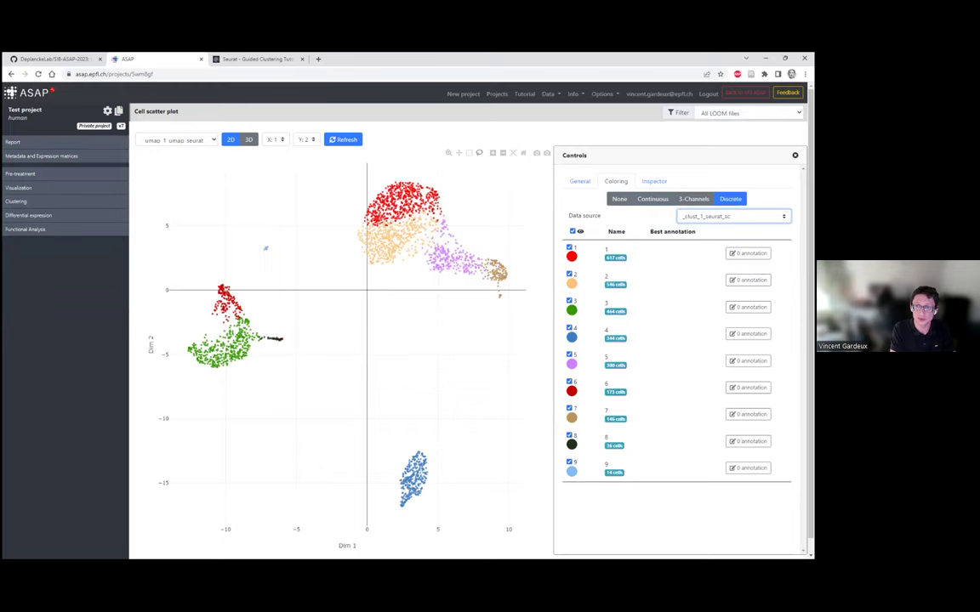
# - Isolate clusters 1 and 2 on the UMAP to compare them, and display all clusters again
pyautogui.click(571, 231)
pyautogui.click(569, 248)
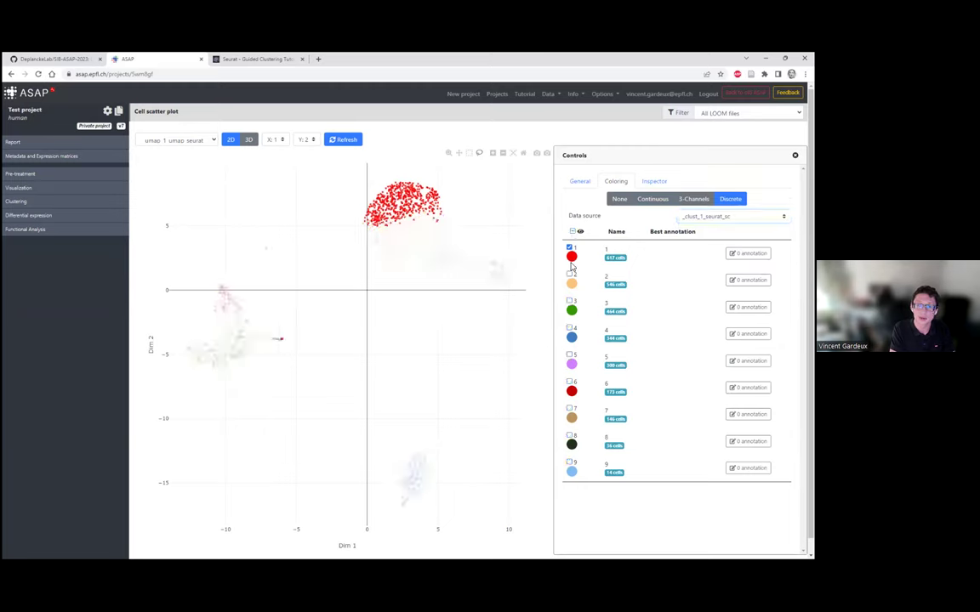
pyautogui.click(569, 275)
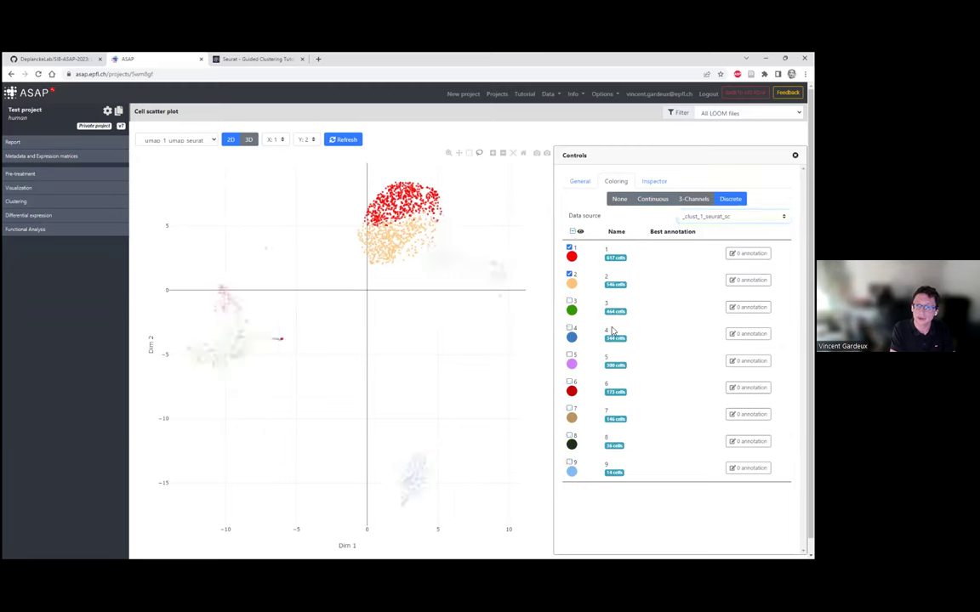
pyautogui.click(571, 231)
pyautogui.click(571, 231)
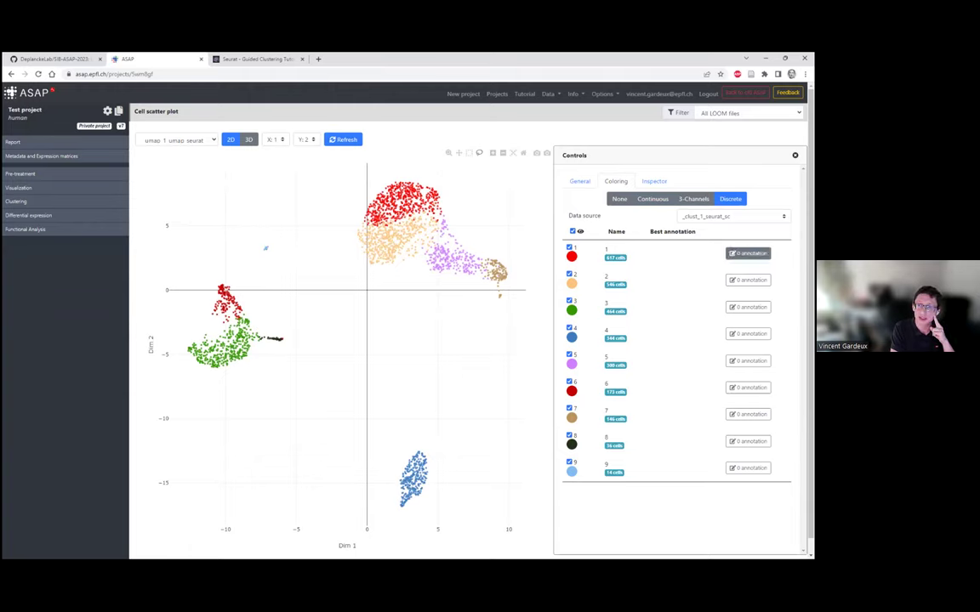
# - Open the annotation of cluster 1 and review its evidences for up-regulated and down-regulated genes
pyautogui.click(748, 252)
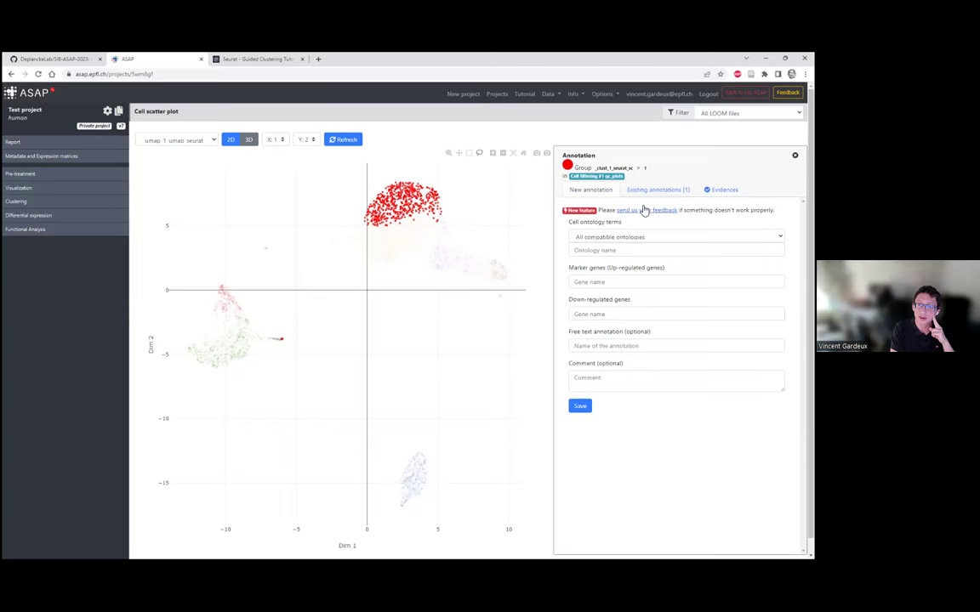
pyautogui.click(724, 189)
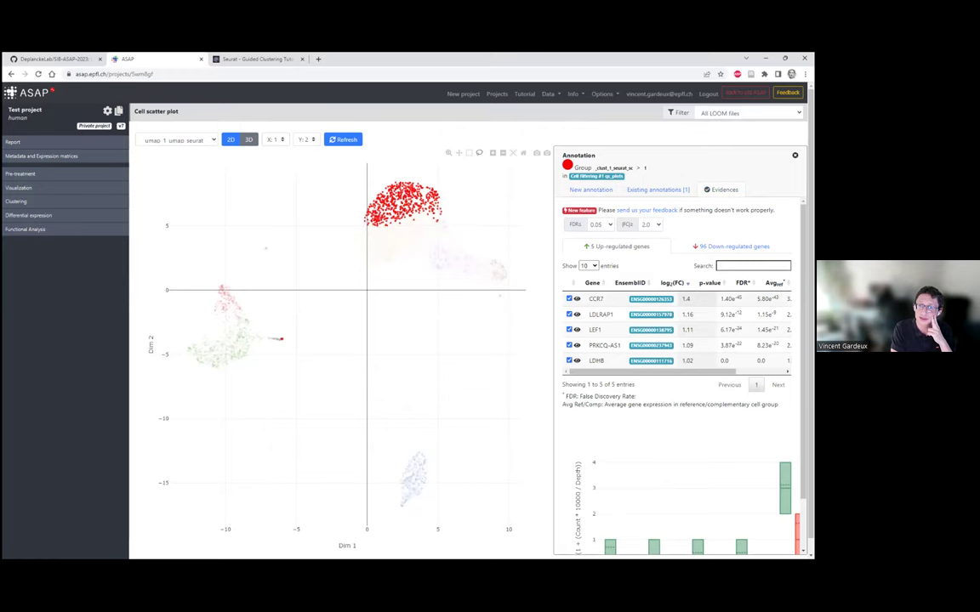
pyautogui.click(732, 246)
pyautogui.click(648, 253)
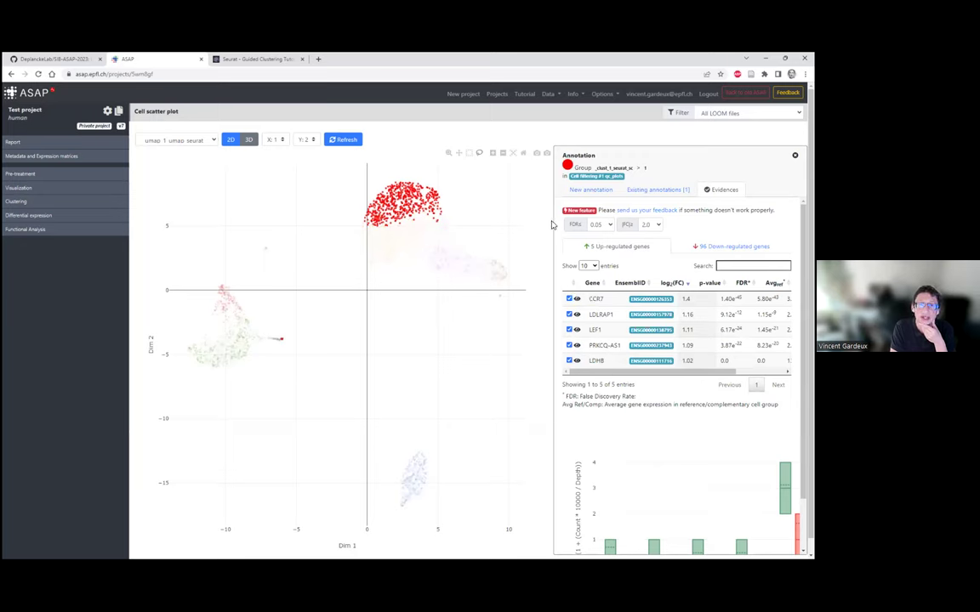
# - Look up the cell type table in the Seurat tutorial and copy cluster 0's cell type, Naive CD4+ T
pyautogui.click(279, 60)
pyautogui.scroll(-10, 322, 248)
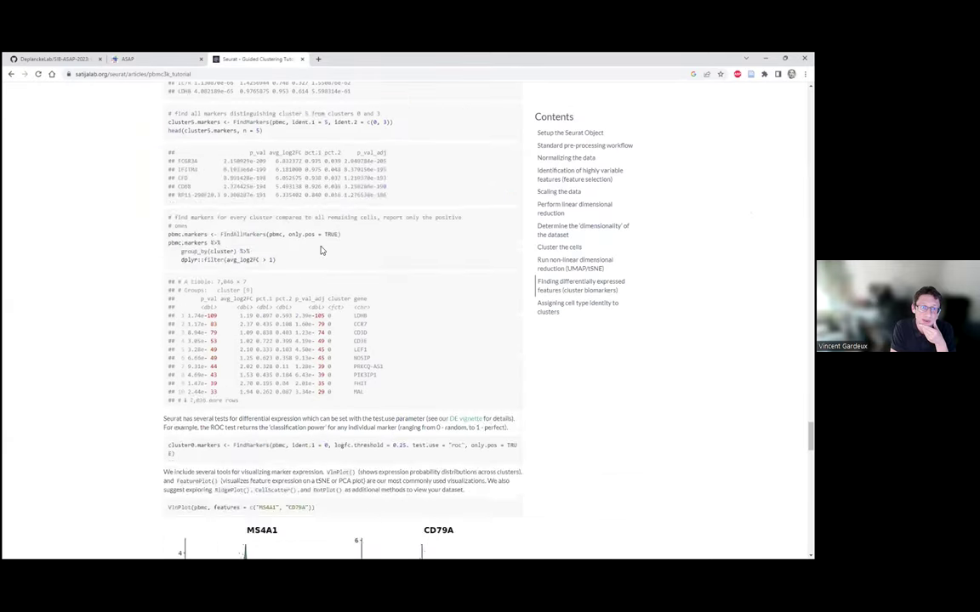
pyautogui.scroll(-15, 322, 248)
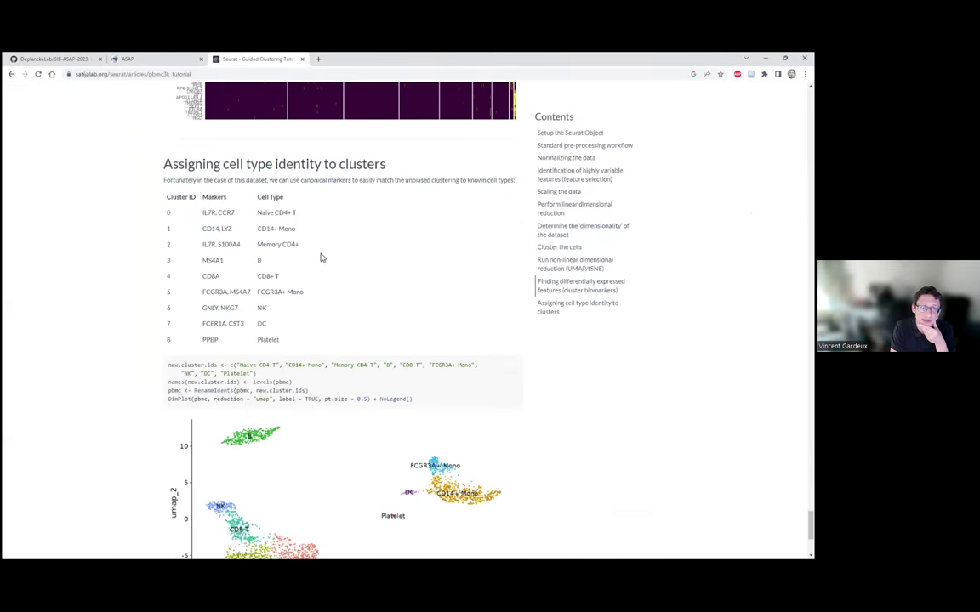
pyautogui.doubleClick(227, 213)
pyautogui.moveTo(259, 215); pyautogui.dragTo(322, 217)
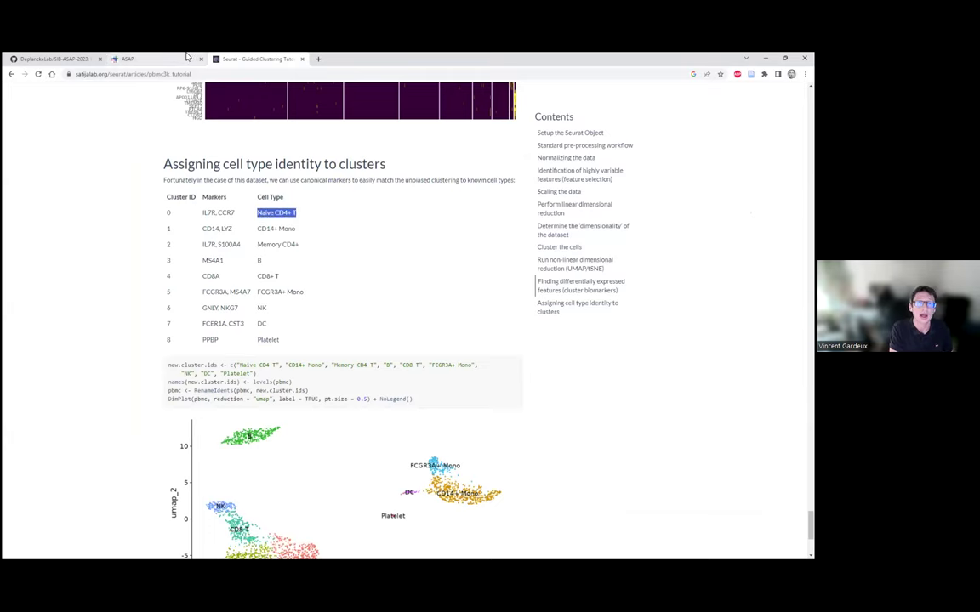
# - Return to ASAP, check cluster 1's existing annotations, start a new annotation and search the cell ontology terms for "Naive CD4"
pyautogui.click(187, 57)
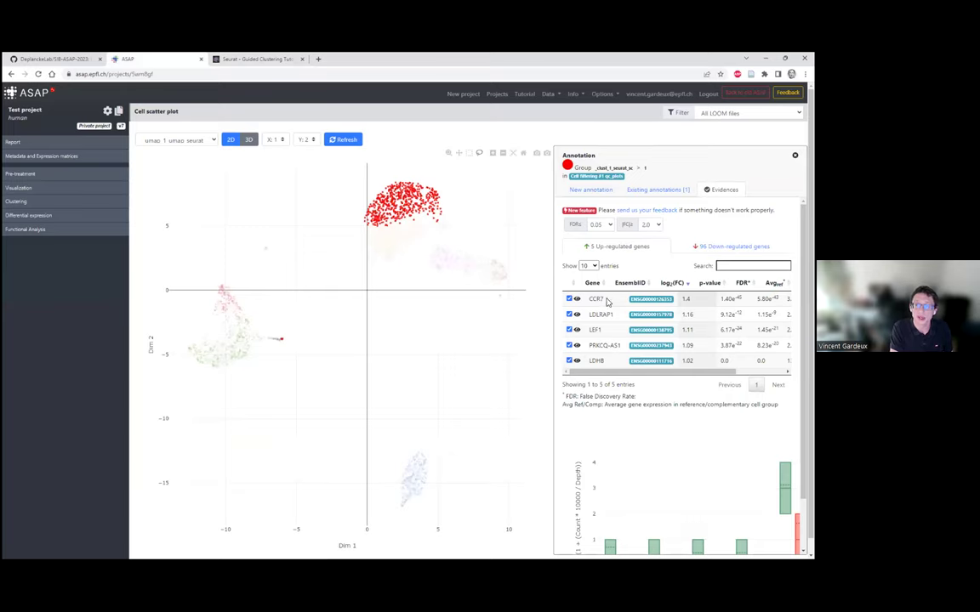
pyautogui.click(656, 193)
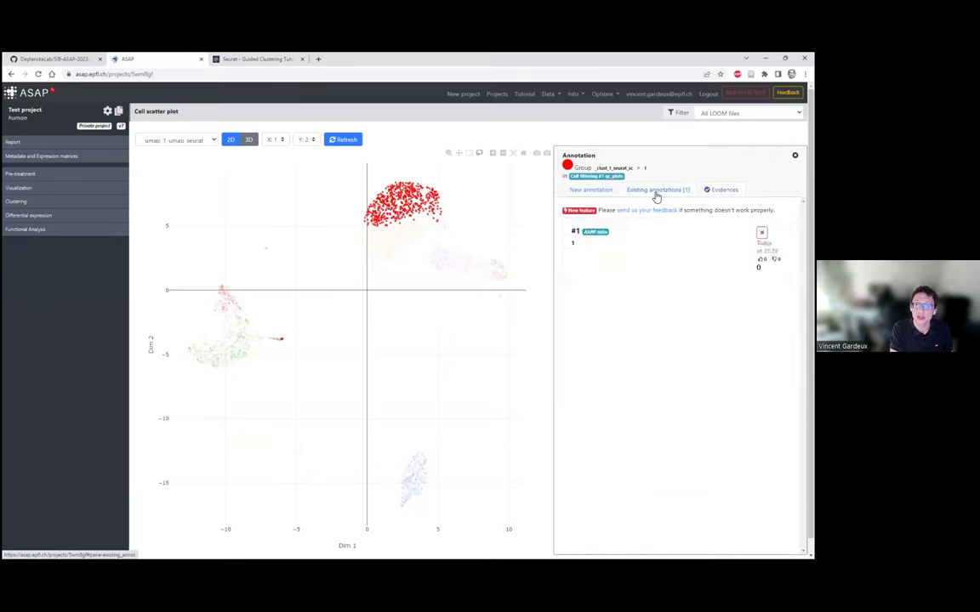
pyautogui.click(582, 194)
pyautogui.click(607, 250)
pyautogui.write('Naive CD4+ T')
pyautogui.press('BackSpace')
pyautogui.press('BackSpace')
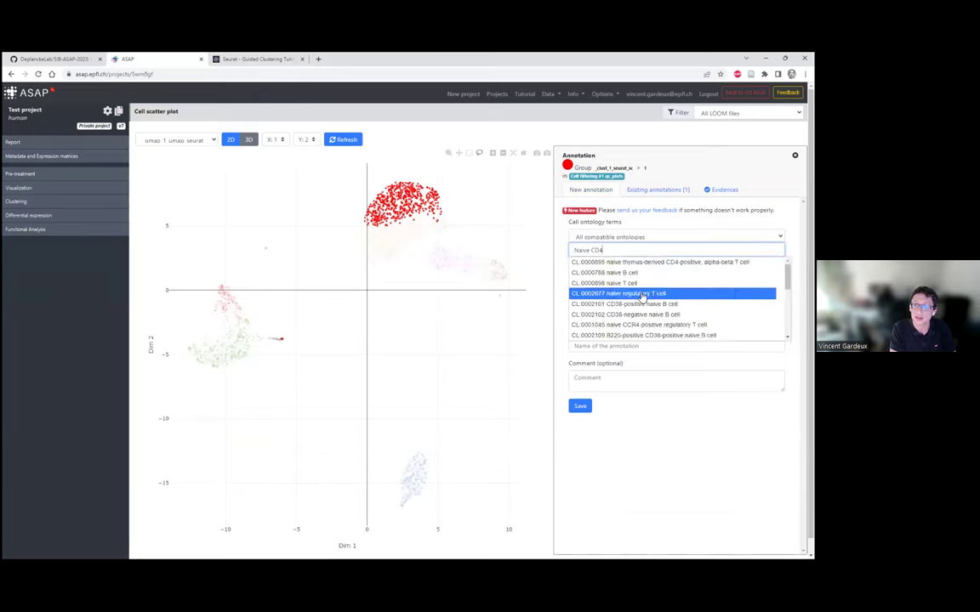
pyautogui.scroll(-3, 639, 286)
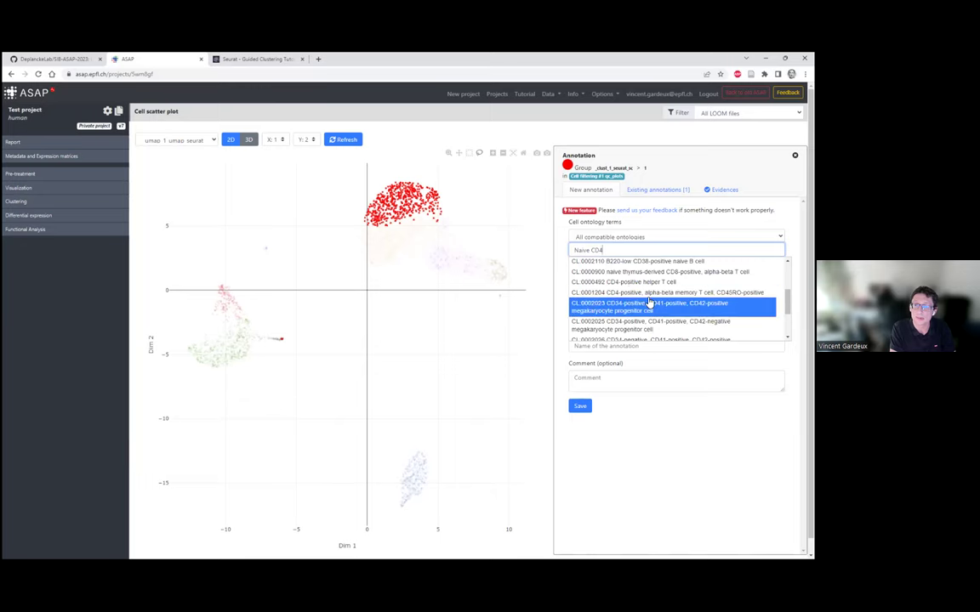
# - Check the list of compatible ontologies and enter "Naive CD4+ T" as cluster 1's free text annotation
pyautogui.click(628, 236)
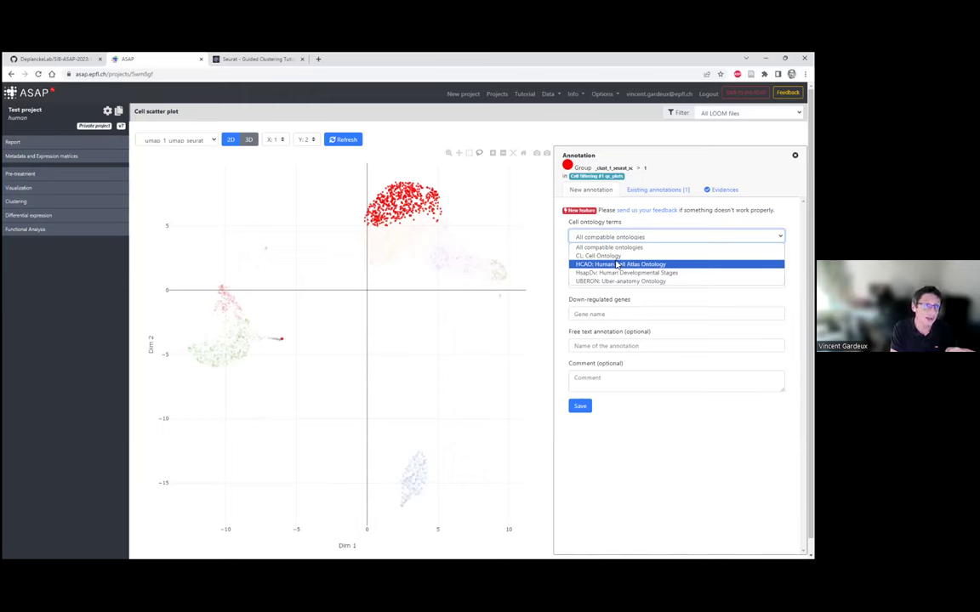
pyautogui.click(613, 348)
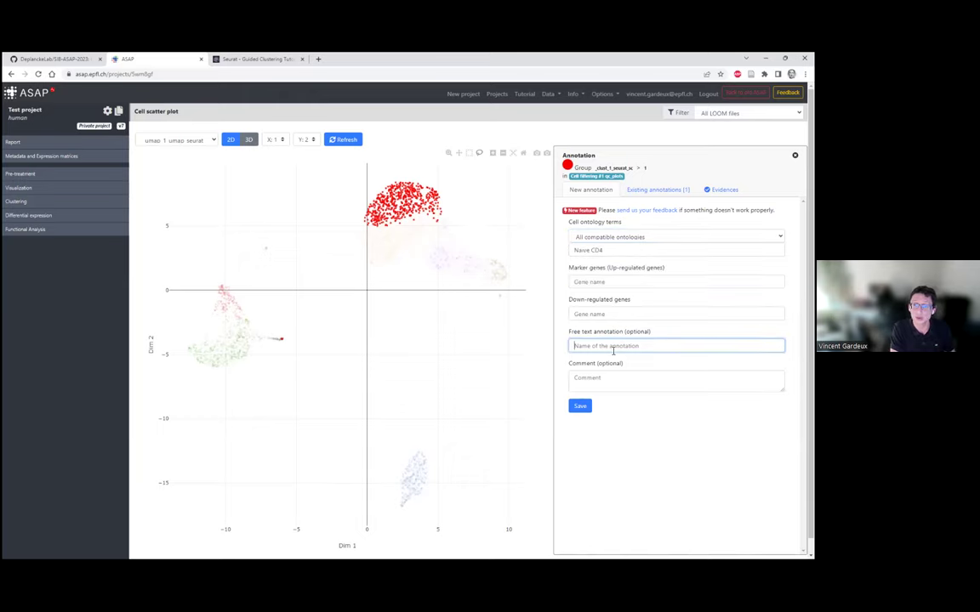
pyautogui.write('Naive CD4+ T')
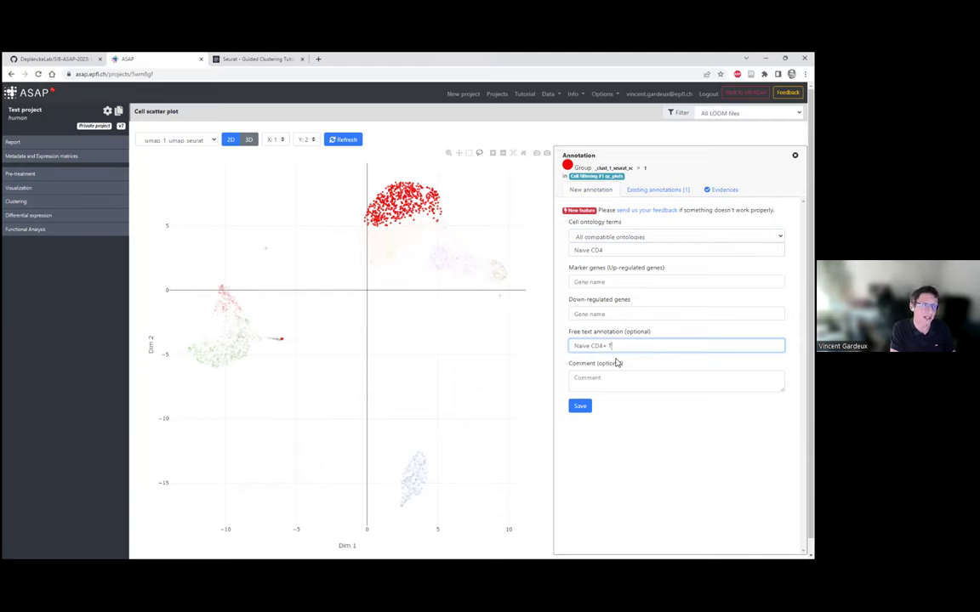
# - Search all compatible ontologies for "CD4+", add the term CL:0000492 CD4-positive helper T cell, and leave the free text annotation empty
pyautogui.click(605, 238)
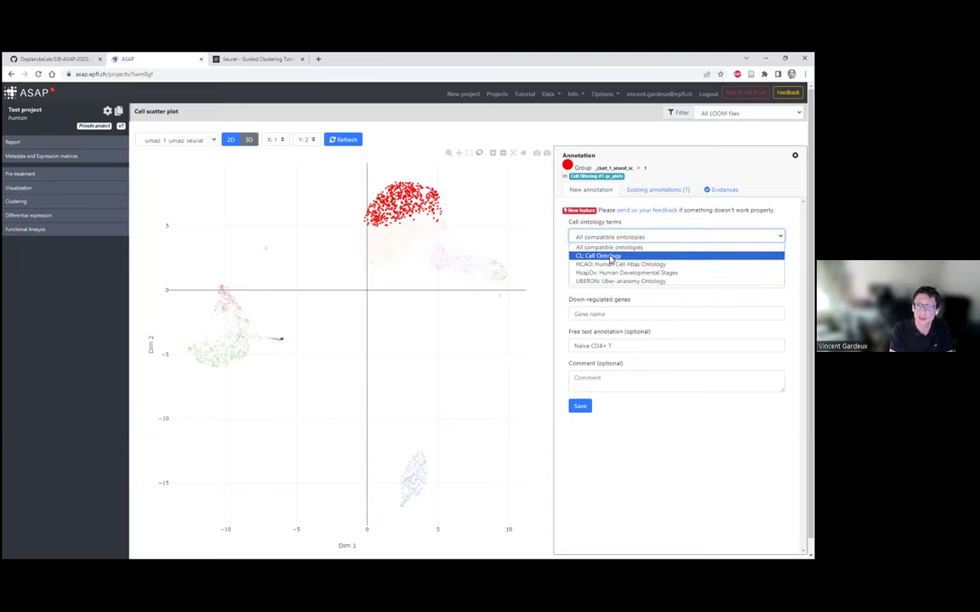
pyautogui.click(593, 247)
pyautogui.tripleClick(592, 250)
pyautogui.write('CD4')
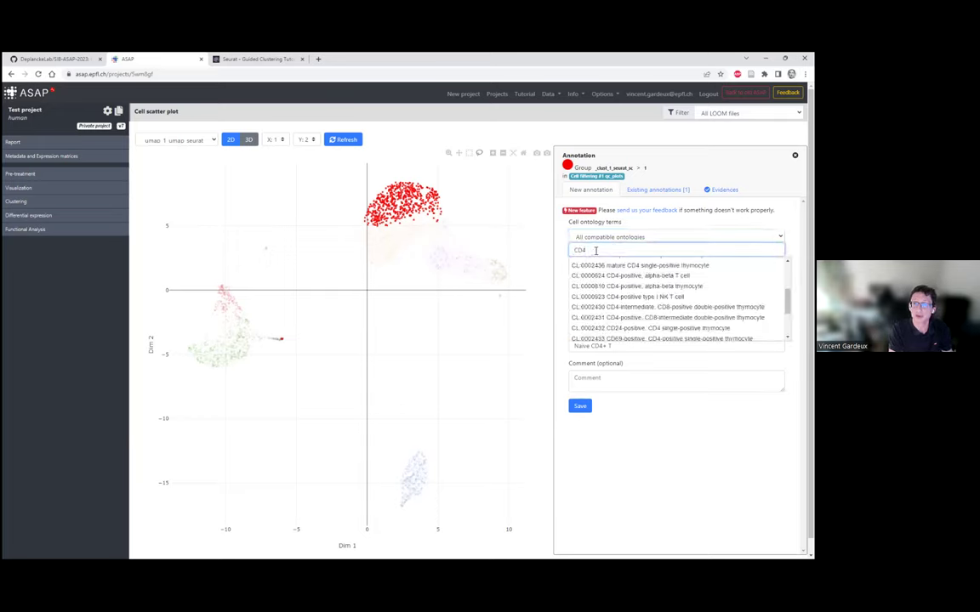
pyautogui.write('+')
pyautogui.scroll(5, 638, 289)
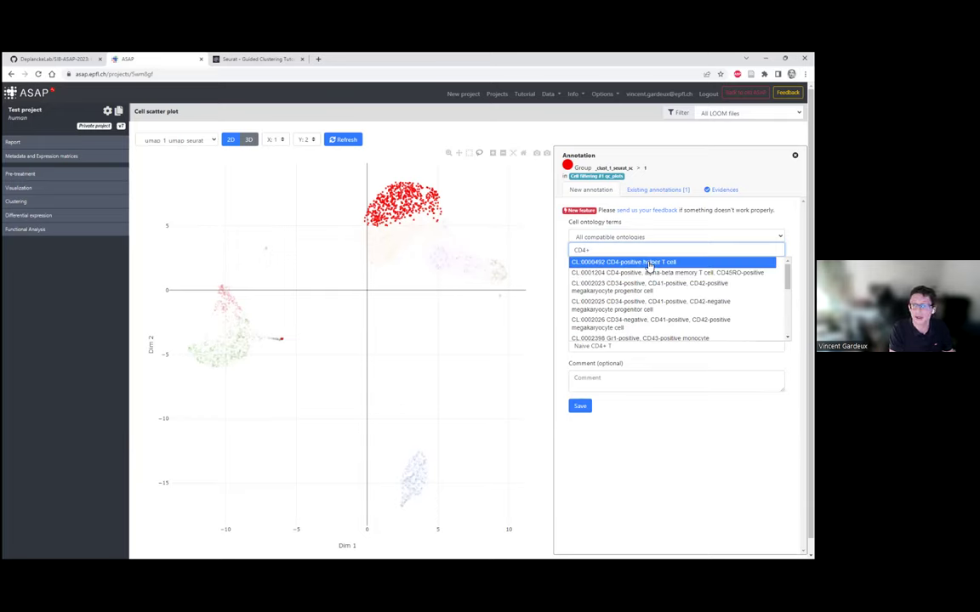
pyautogui.click(649, 266)
pyautogui.click(569, 353)
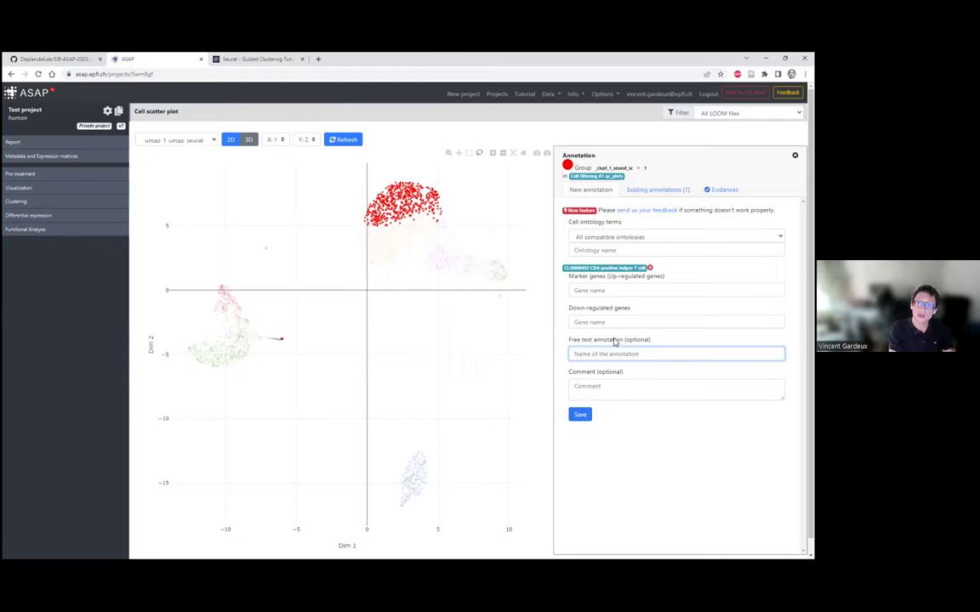
# - Copy CCR7 from the tutorial's marker table, add it as cluster 1's up-regulated marker gene, save the annotation and review it
pyautogui.click(593, 291)
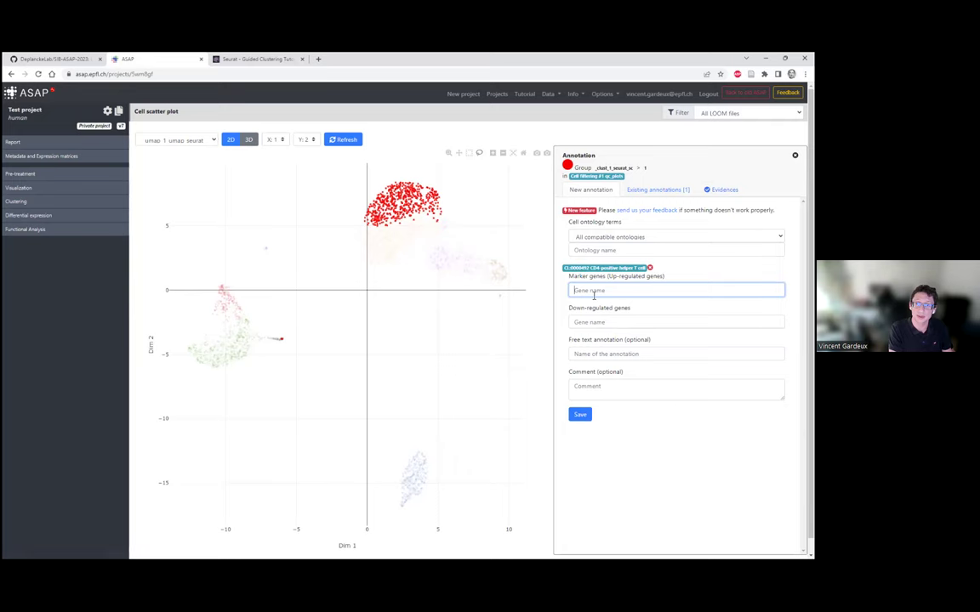
pyautogui.click(255, 59)
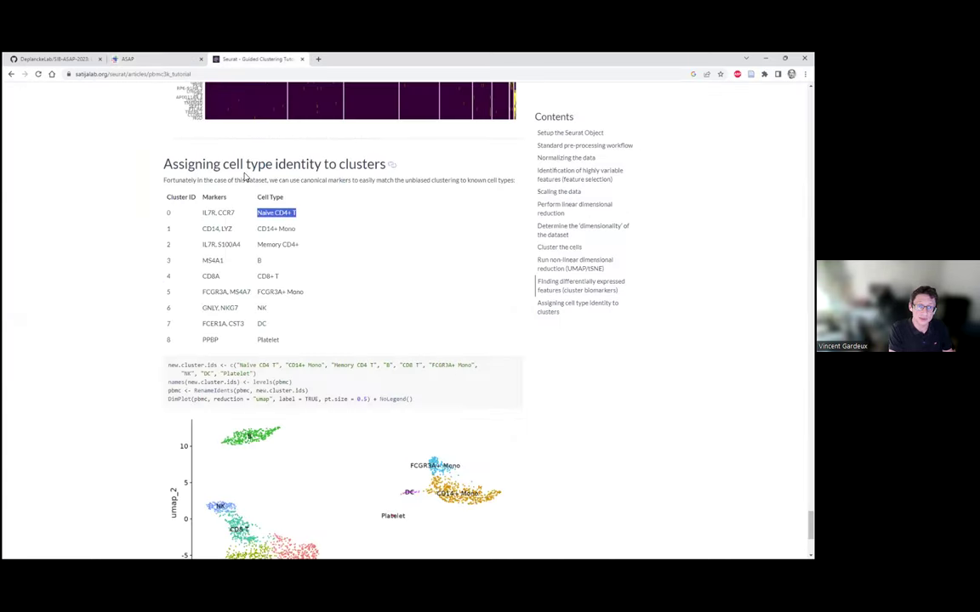
pyautogui.doubleClick(223, 212)
pyautogui.hotkey('ctrl', 'c')
pyautogui.click(127, 58)
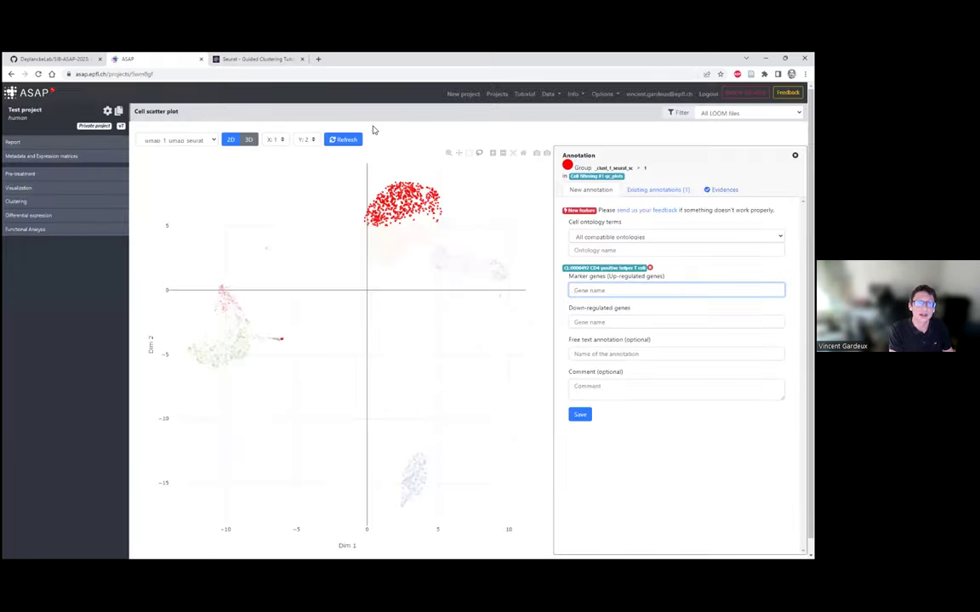
pyautogui.hotkey('ctrl', 'v')
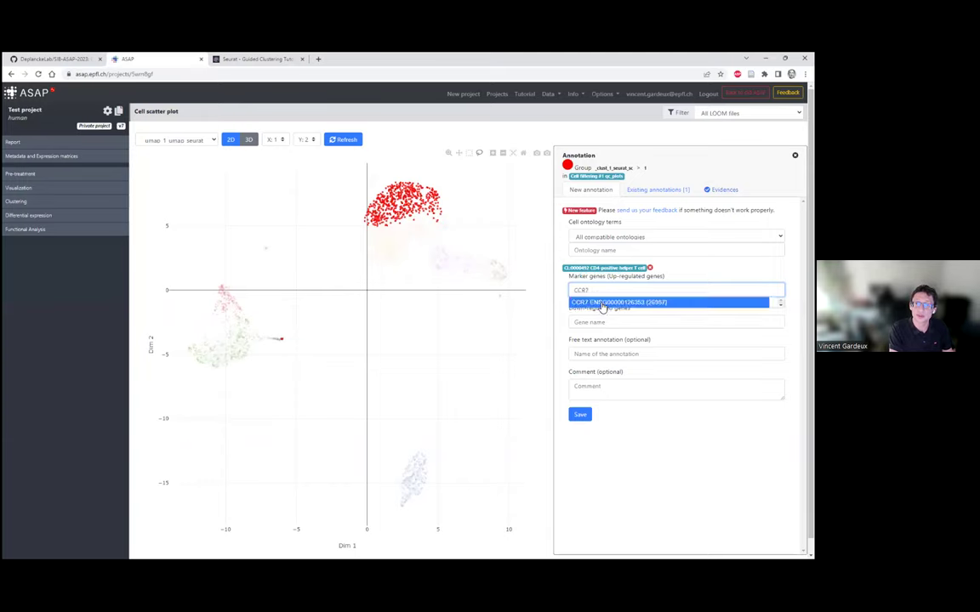
pyautogui.click(603, 301)
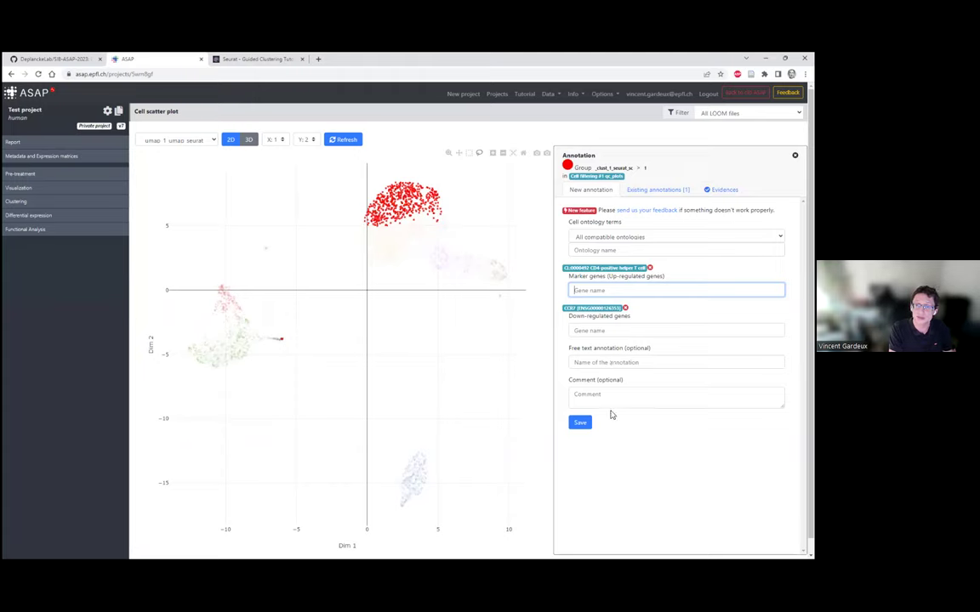
pyautogui.click(581, 424)
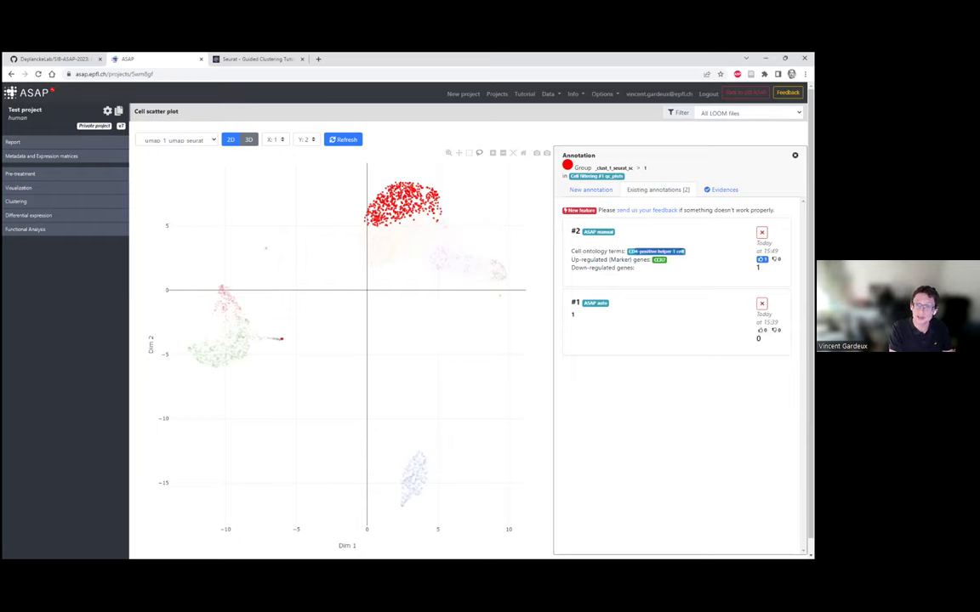
pyautogui.moveTo(657, 259); pyautogui.dragTo(635, 268)
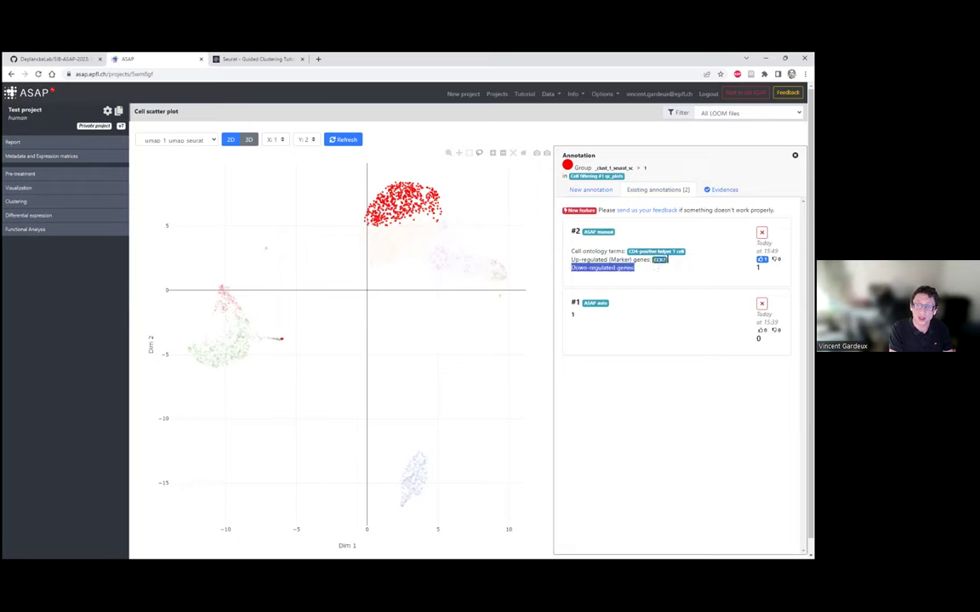
pyautogui.click(657, 268)
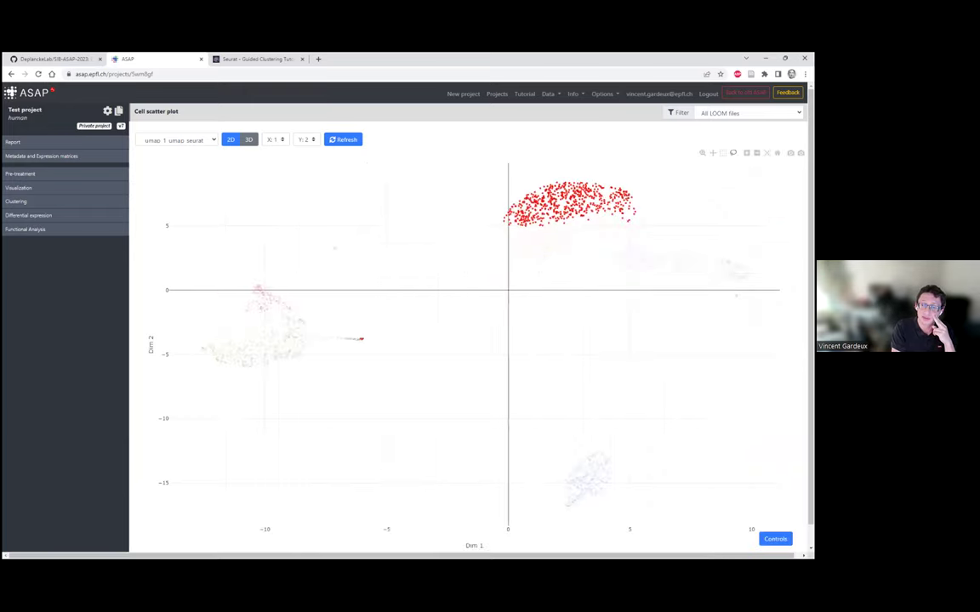
# - Color the UMAP by _clust_2_seurat_sc, return to _clust_1_seurat_sc with all clusters shown, and review the best annotation column
pyautogui.click(775, 539)
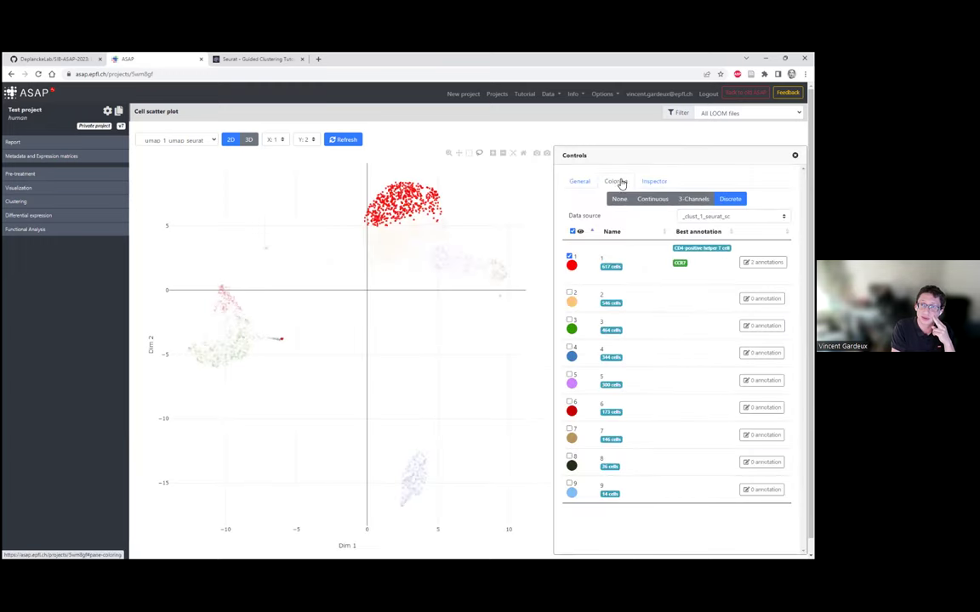
pyautogui.click(732, 216)
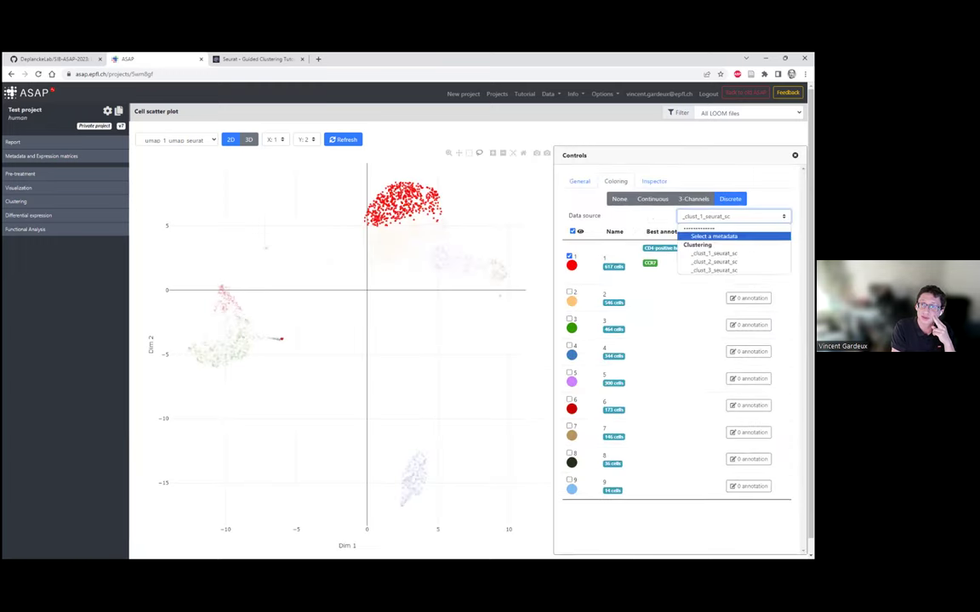
pyautogui.click(715, 261)
pyautogui.click(732, 216)
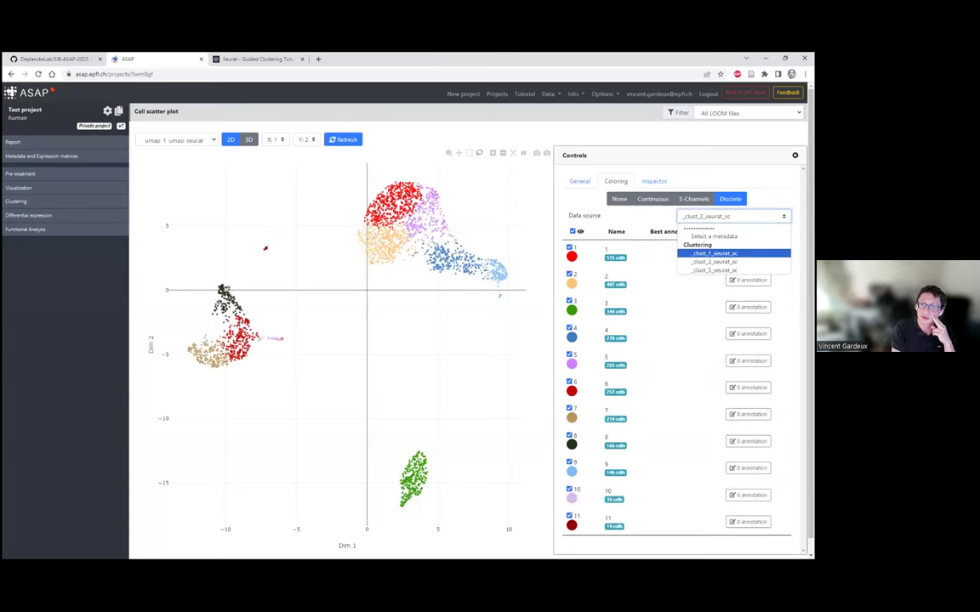
pyautogui.click(714, 253)
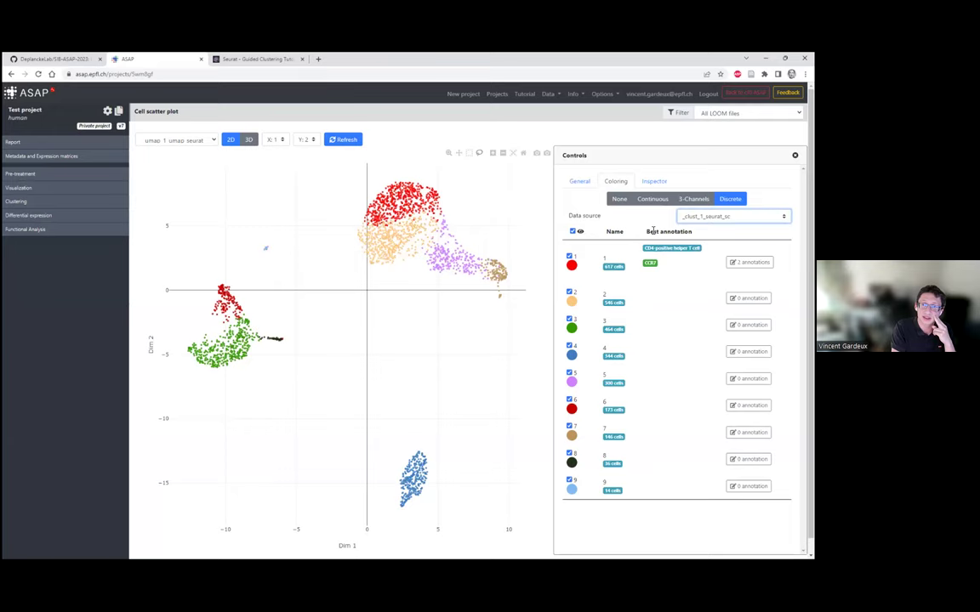
pyautogui.moveTo(646, 232); pyautogui.dragTo(691, 232)
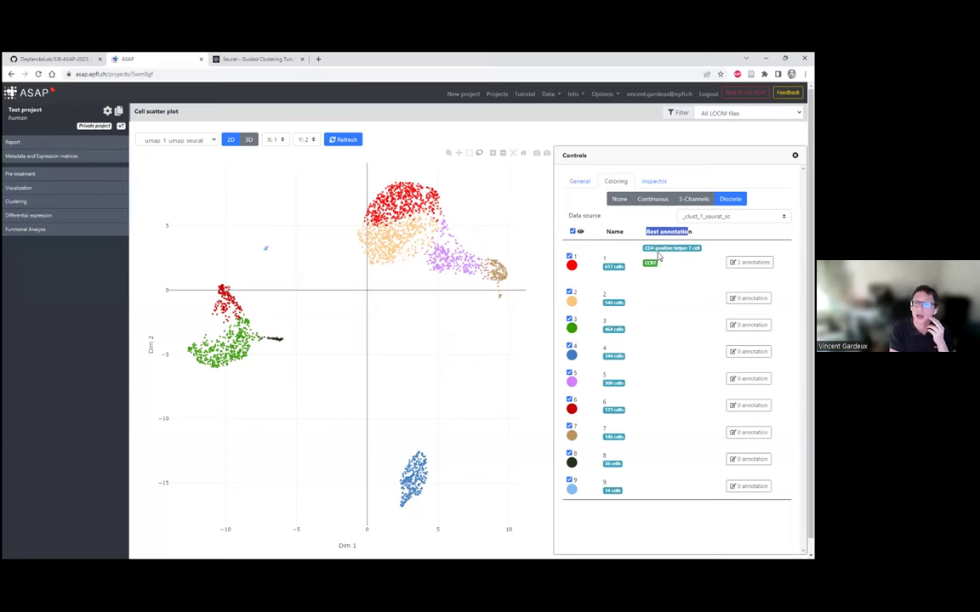
pyautogui.click(591, 240)
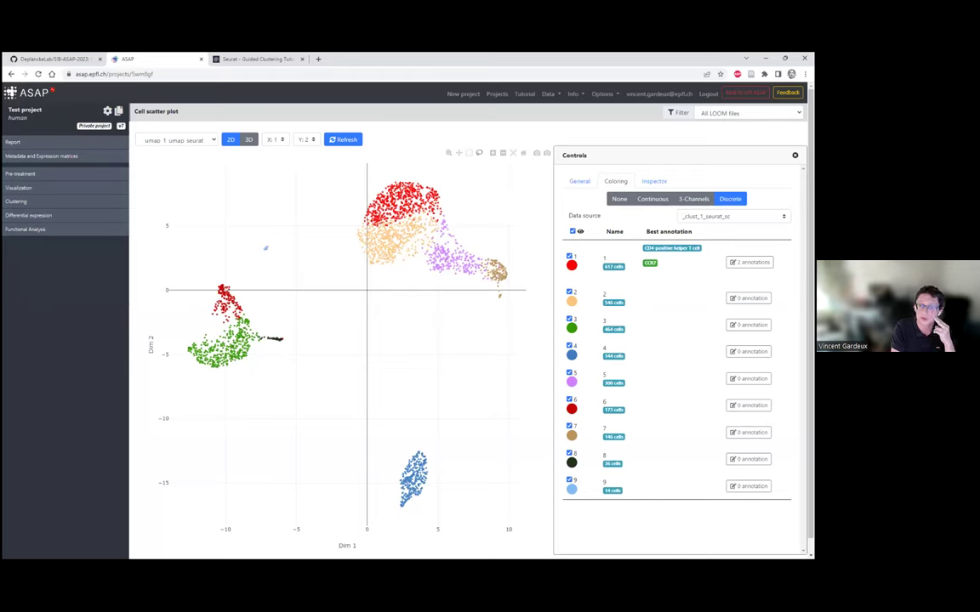
# - Examine cluster 9's up-regulated genes in its evidences and compare them with the Platelet row of the Seurat tutorial's marker table
pyautogui.click(748, 262)
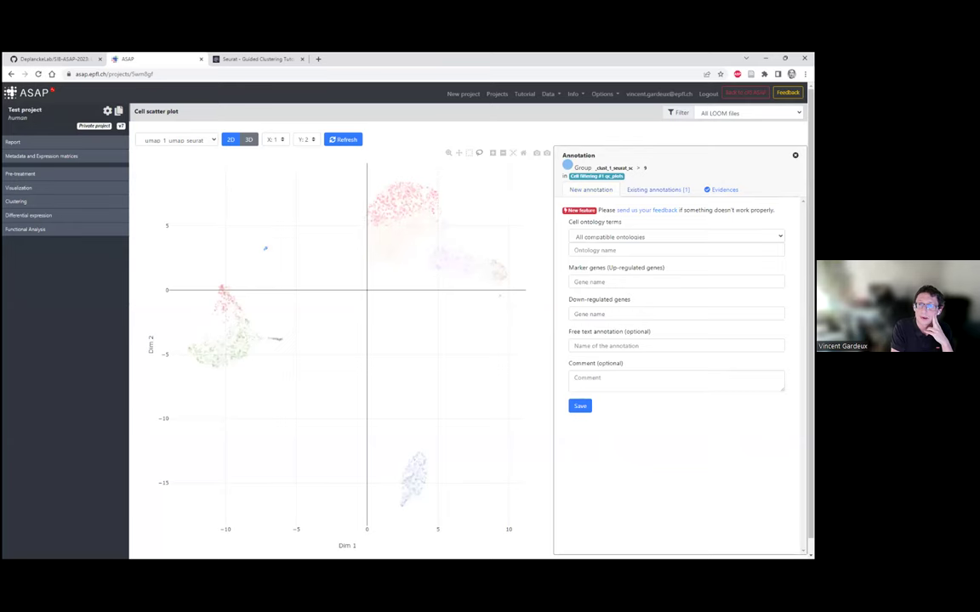
pyautogui.click(724, 190)
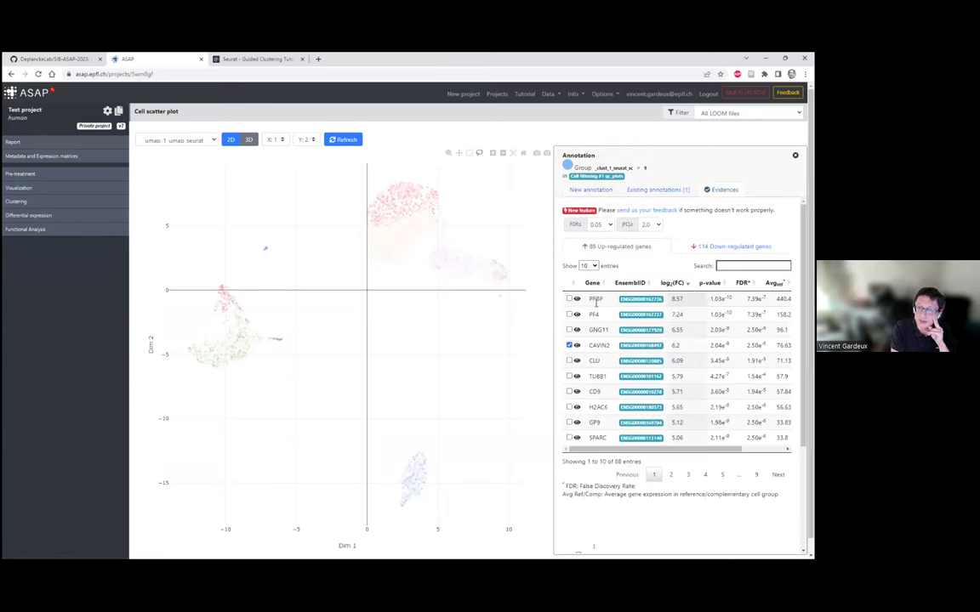
pyautogui.click(256, 58)
pyautogui.moveTo(284, 345); pyautogui.dragTo(255, 344)
pyautogui.click(164, 58)
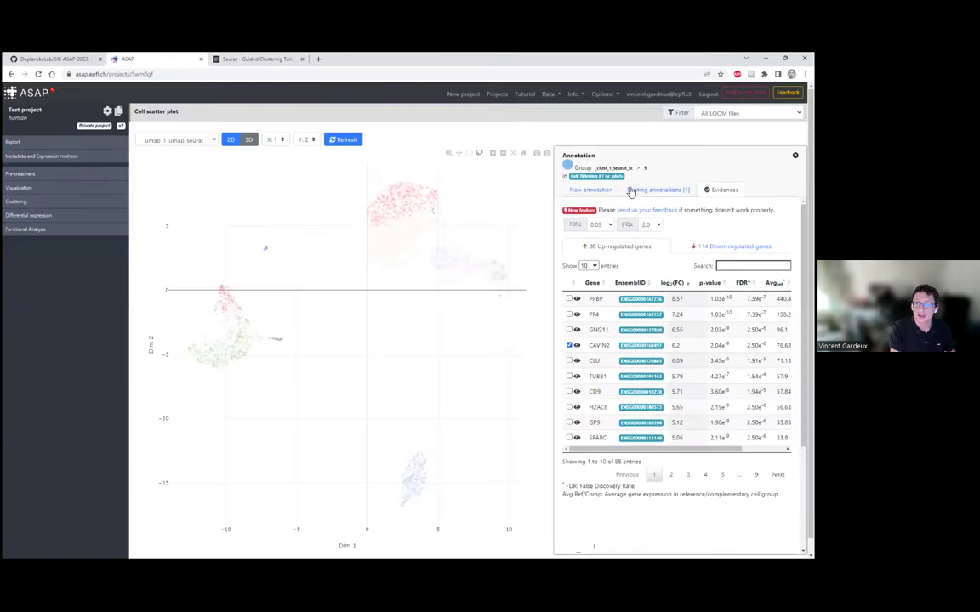
# - Start a new annotation for cluster 9 and add the cell ontology term CL:0000233 platelet
pyautogui.click(599, 190)
pyautogui.click(596, 250)
pyautogui.write('plat')
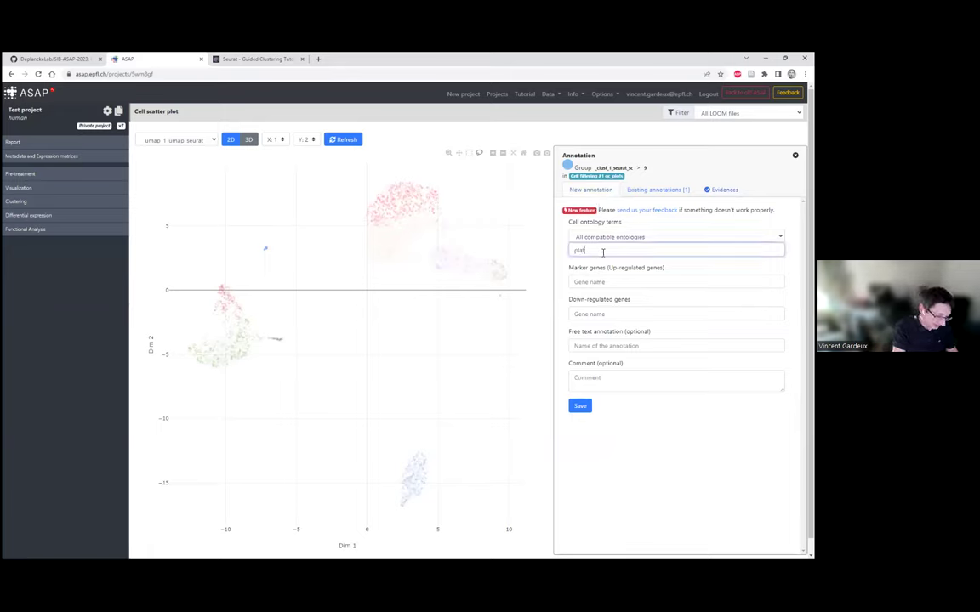
pyautogui.write('elet')
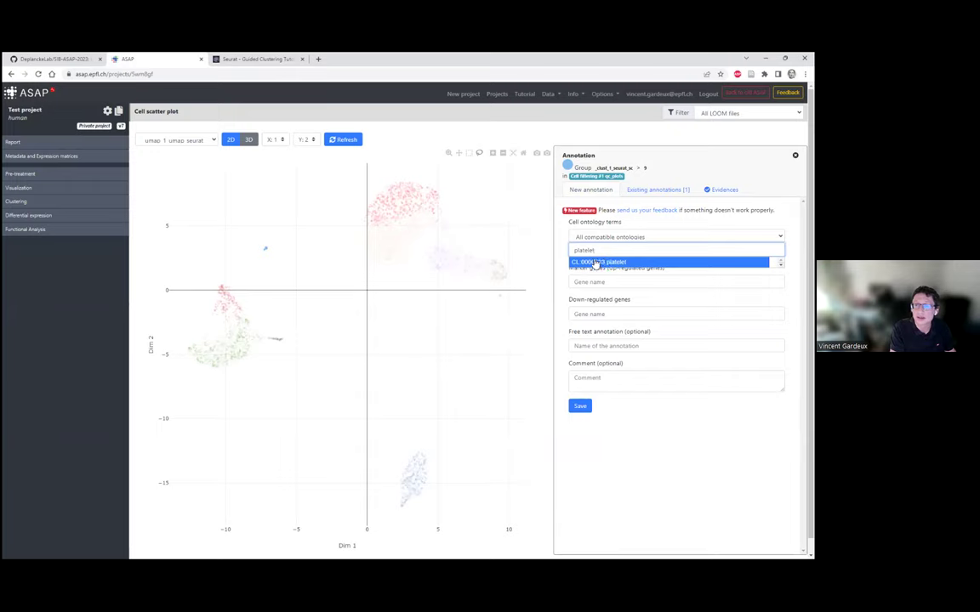
pyautogui.click(582, 263)
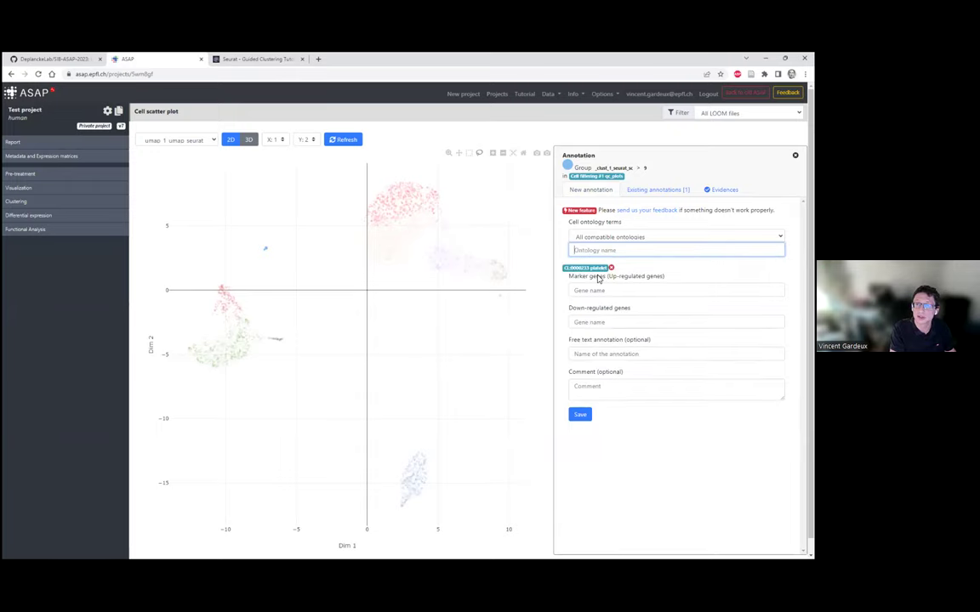
# - Add PPBP as cluster 9's up-regulated marker gene, checking the tutorial's table for its name, then save and close the annotation
pyautogui.click(606, 290)
pyautogui.write('Platelet')
pyautogui.hotkey('ctrl', 'a')
pyautogui.write('PP')
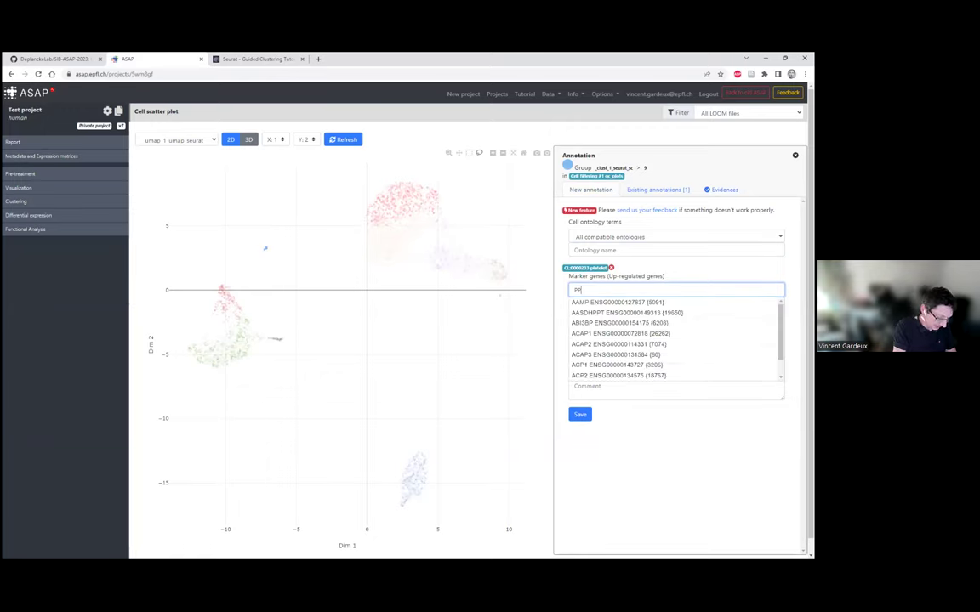
pyautogui.press('Down')
pyautogui.hotkey('ctrl', 'Tab')
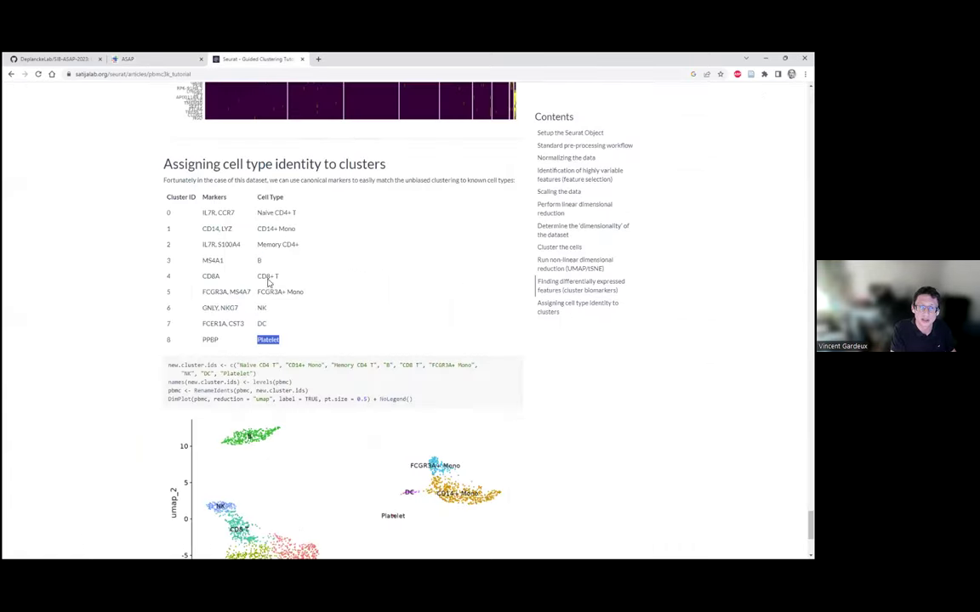
pyautogui.click(127, 59)
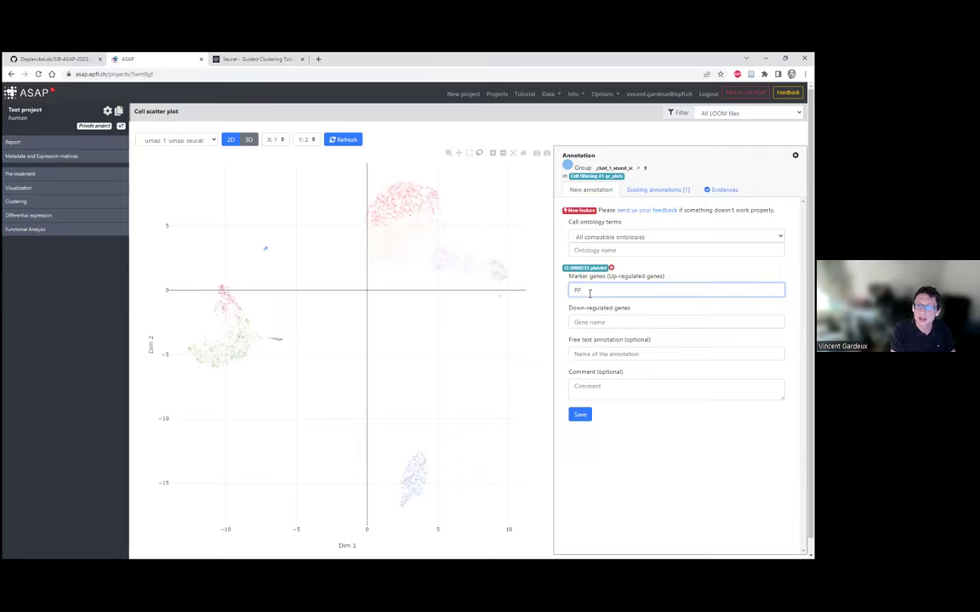
pyautogui.write('BP')
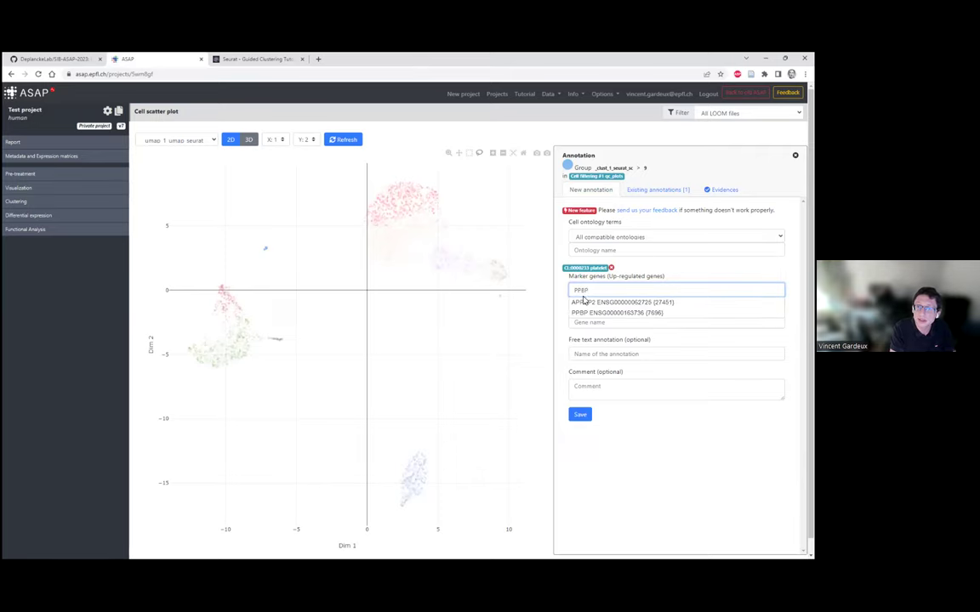
pyautogui.click(587, 301)
pyautogui.click(582, 424)
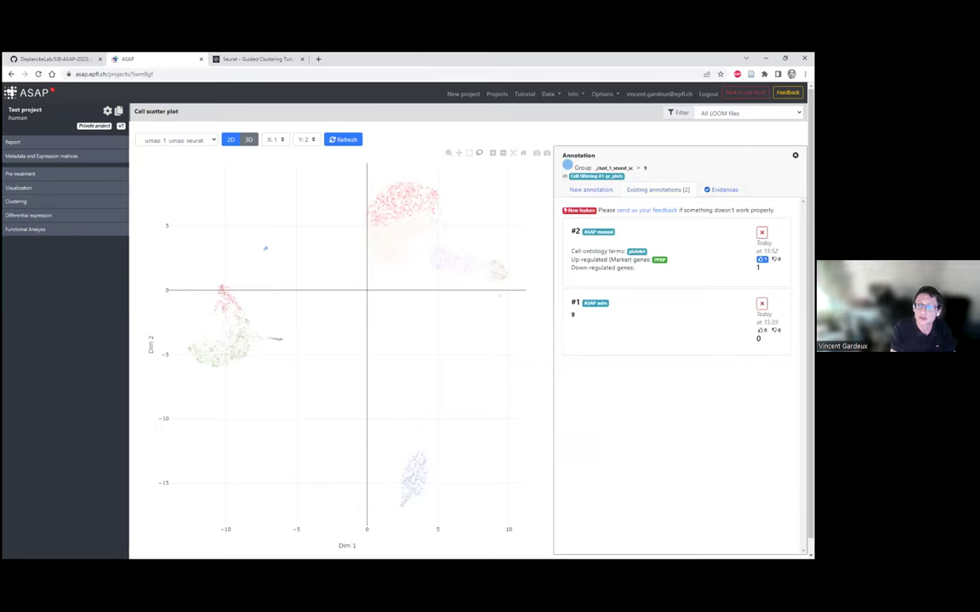
pyautogui.click(796, 155)
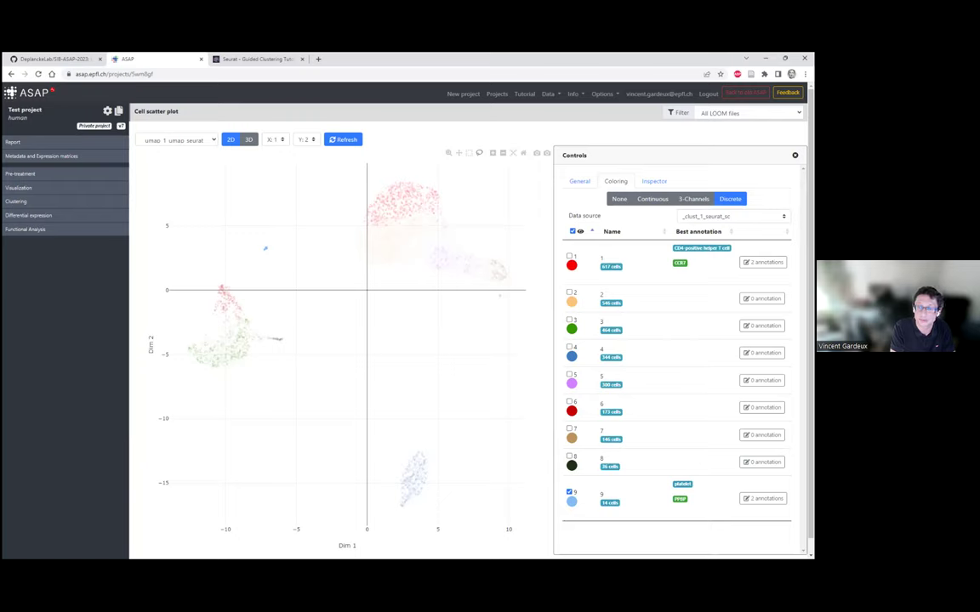
# - Color the UMAP by continuous PPBP expression from norm_1_seurat and examine its expression on the plot and across clusters
pyautogui.click(580, 182)
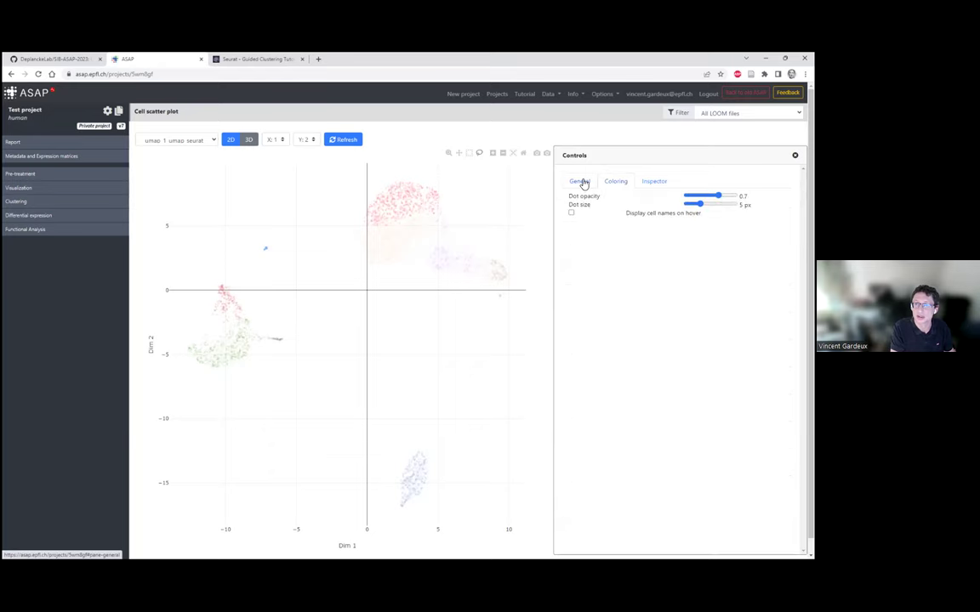
pyautogui.click(619, 182)
pyautogui.click(651, 204)
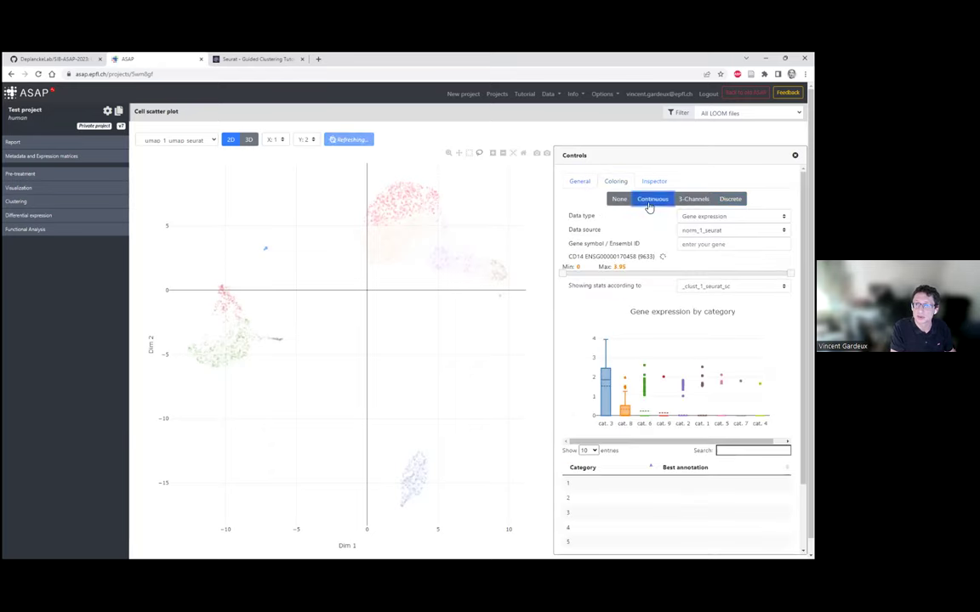
pyautogui.click(731, 245)
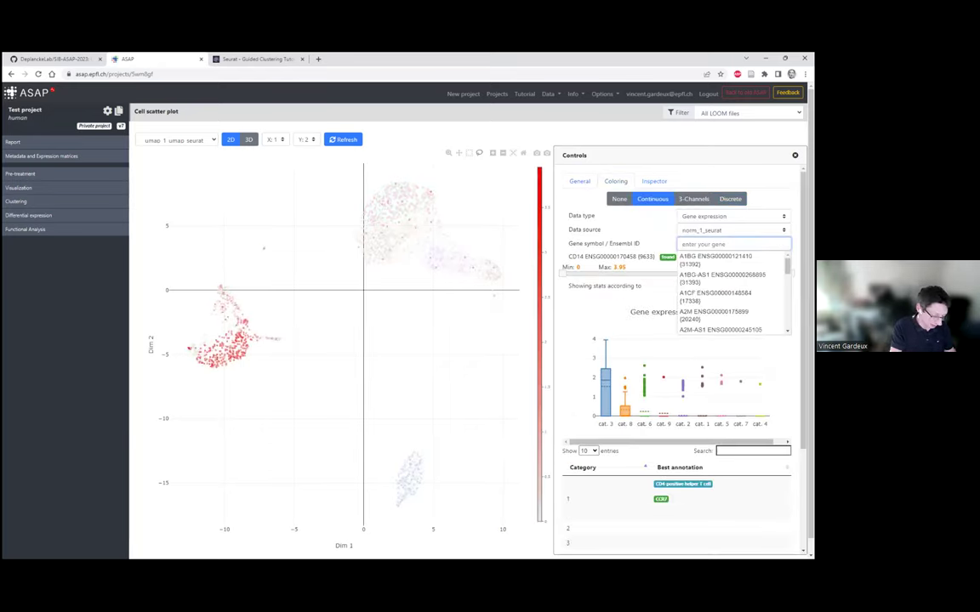
pyautogui.write('ppbp')
pyautogui.press('Down')
pyautogui.press('Return')
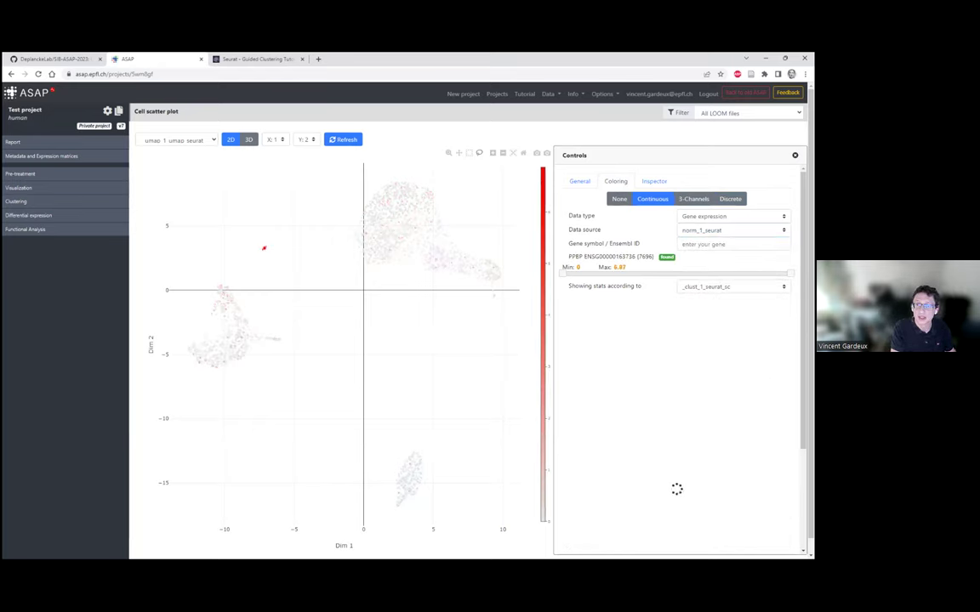
pyautogui.moveTo(265, 249)
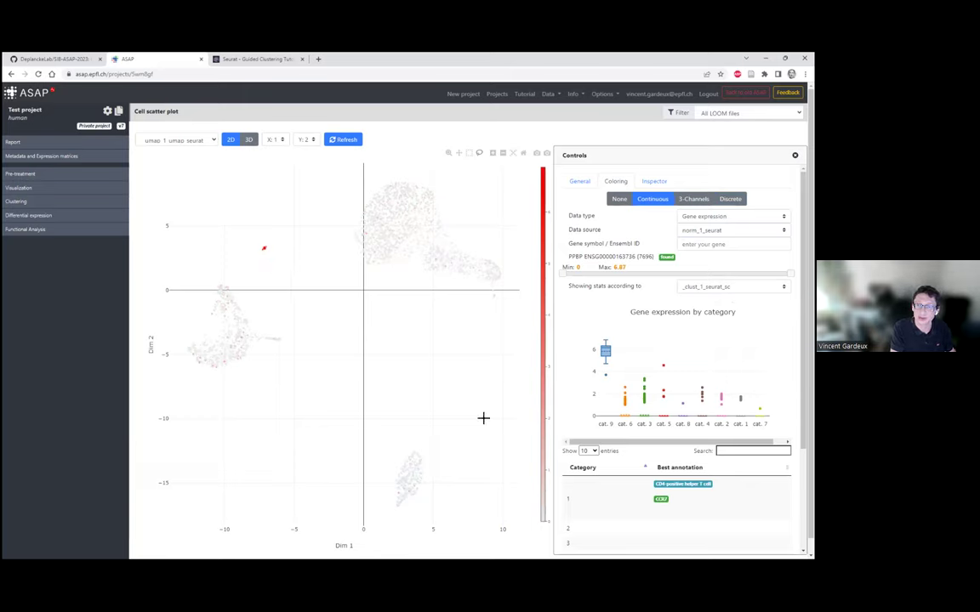
pyautogui.moveTo(601, 353)
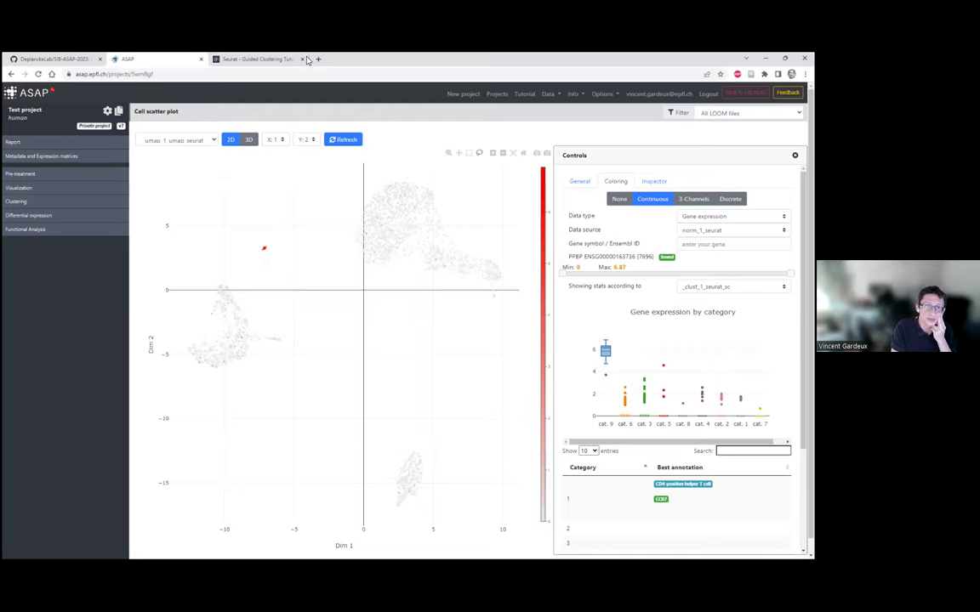
# - Review the full table of cluster markers and cell types in the Seurat tutorial, then return to ASAP
pyautogui.click(260, 58)
pyautogui.moveTo(192, 197); pyautogui.dragTo(291, 343)
pyautogui.click(311, 348)
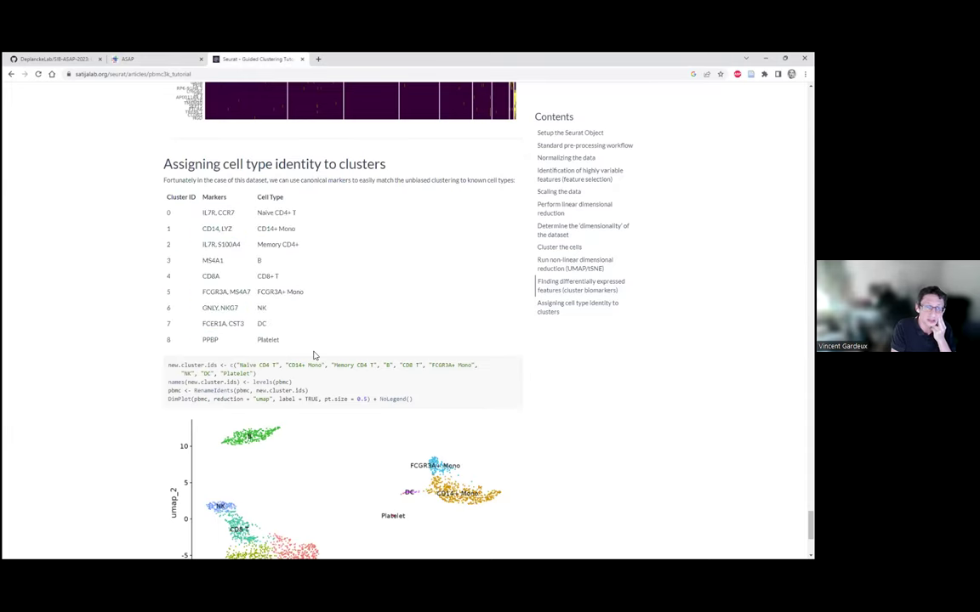
pyautogui.click(153, 57)
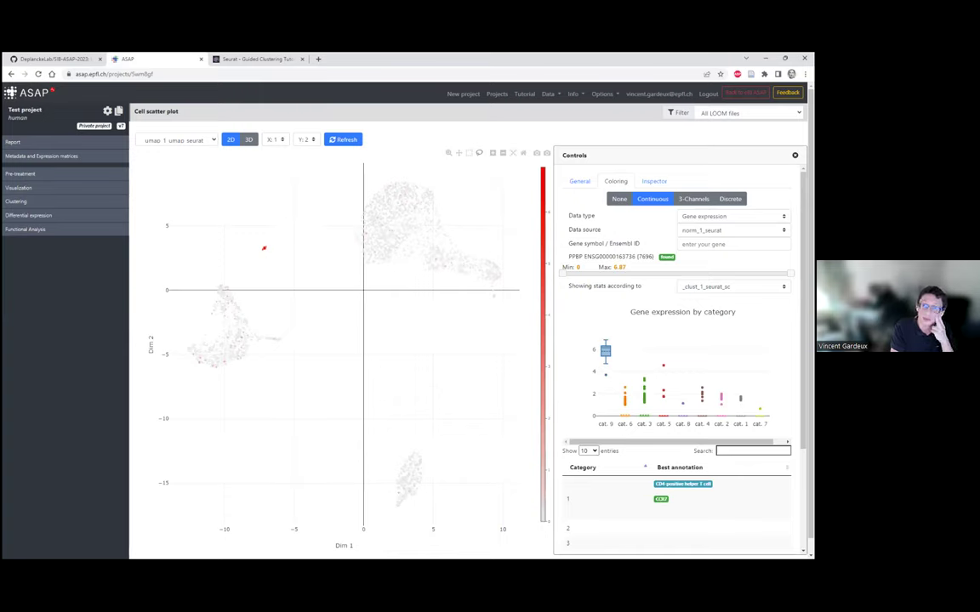
# - Return to discrete cluster coloring, open cluster 1's evidences, set the fold-change threshold to 1.3 and examine the up-regulated genes
pyautogui.click(730, 199)
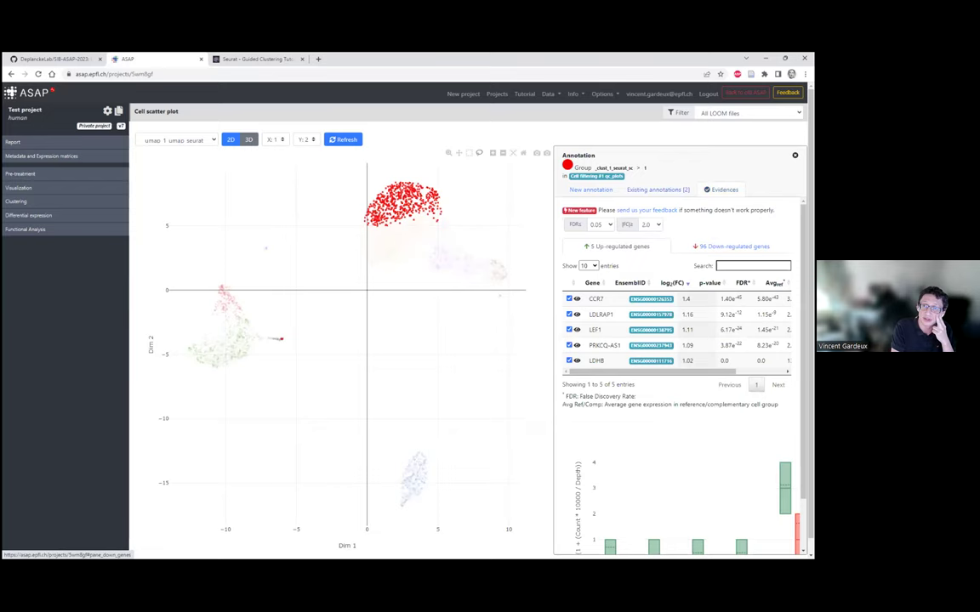
pyautogui.click(649, 224)
pyautogui.click(646, 238)
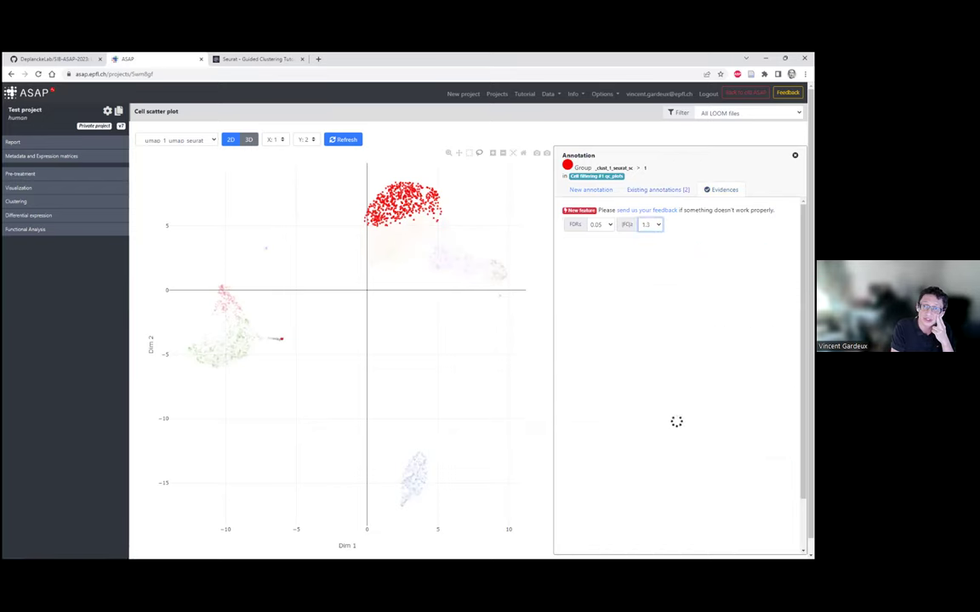
pyautogui.scroll(-1, 609, 380)
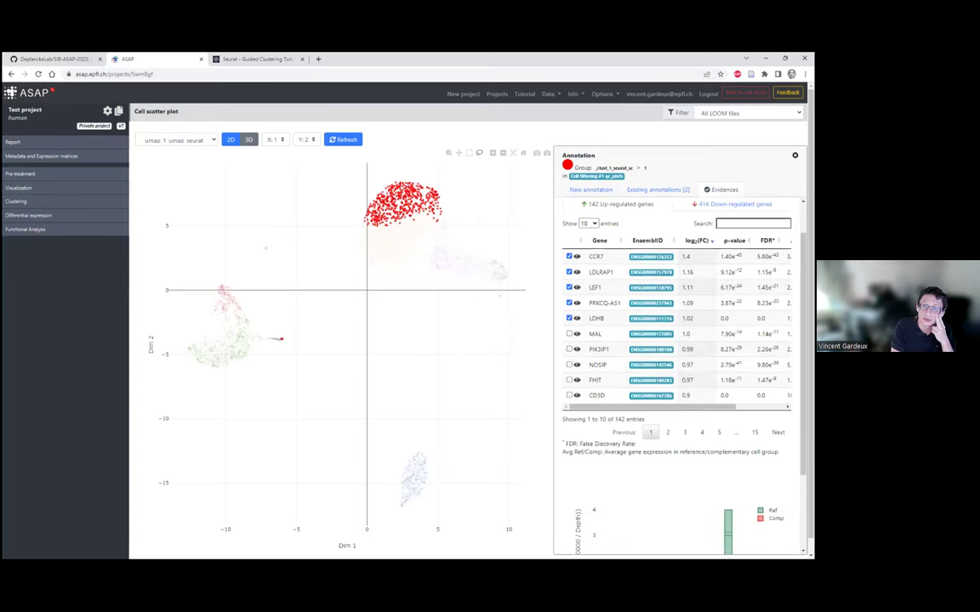
pyautogui.scroll(1, 648, 230)
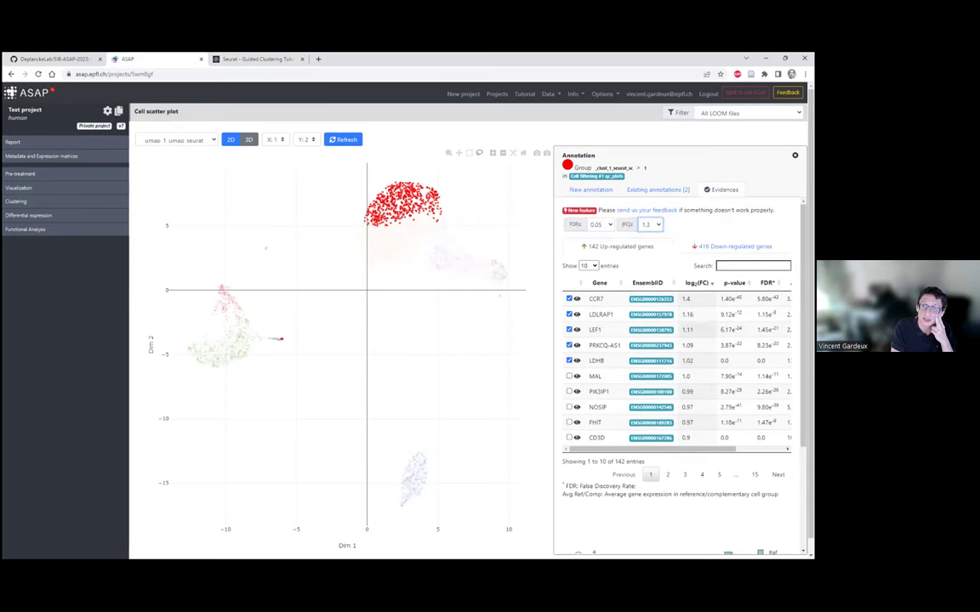
# - Compare cluster 1's genes at fold-change thresholds 2.0 and 1.3, check the FDR options keeping 0.05, and close the annotation
pyautogui.click(650, 226)
pyautogui.click(656, 254)
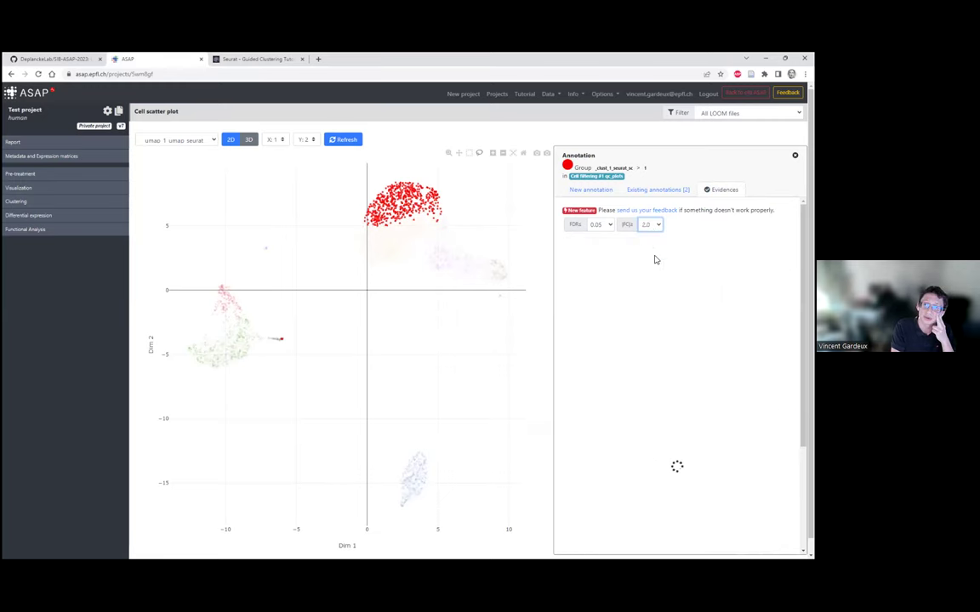
pyautogui.click(650, 225)
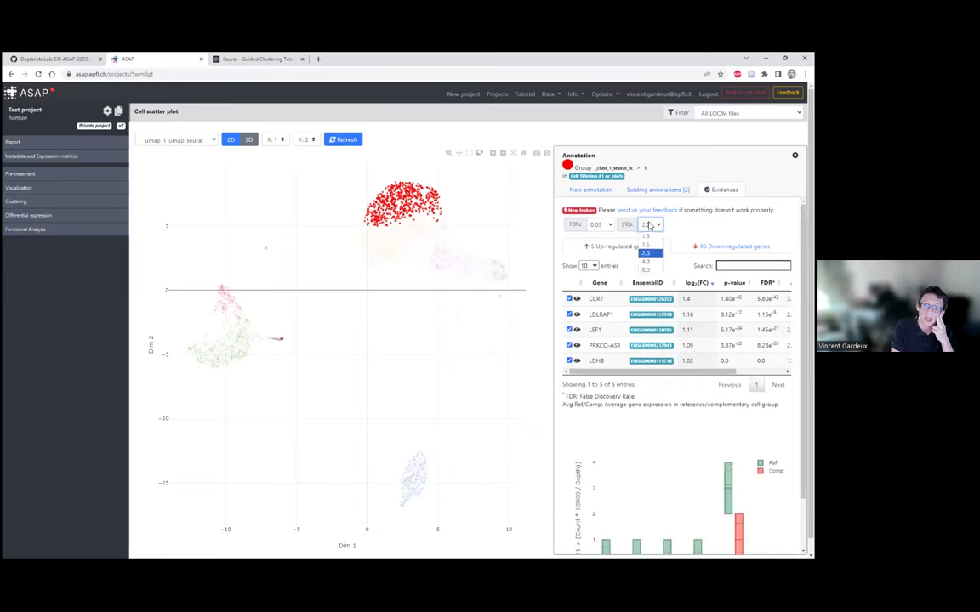
pyautogui.click(648, 237)
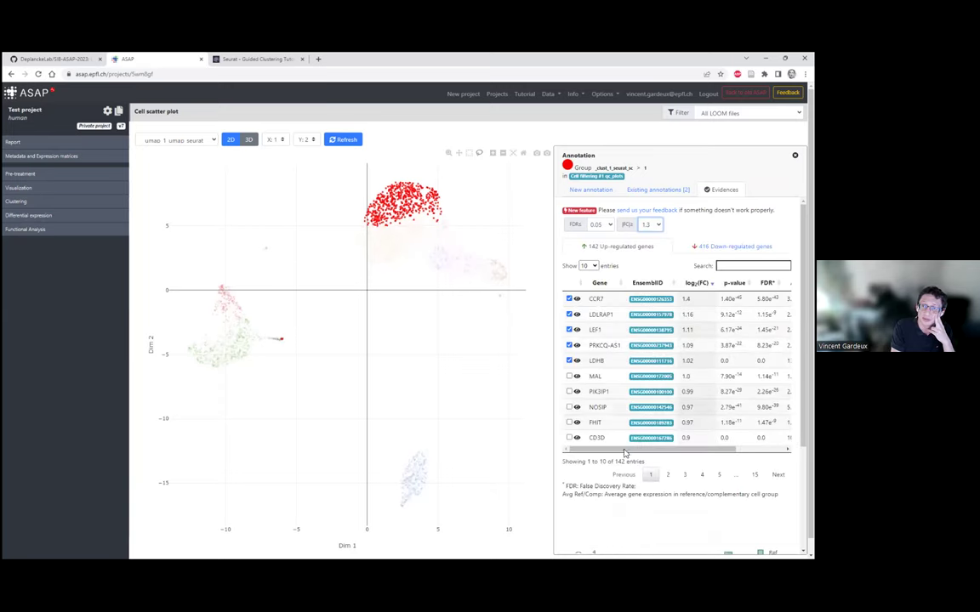
pyautogui.click(598, 226)
pyautogui.click(600, 228)
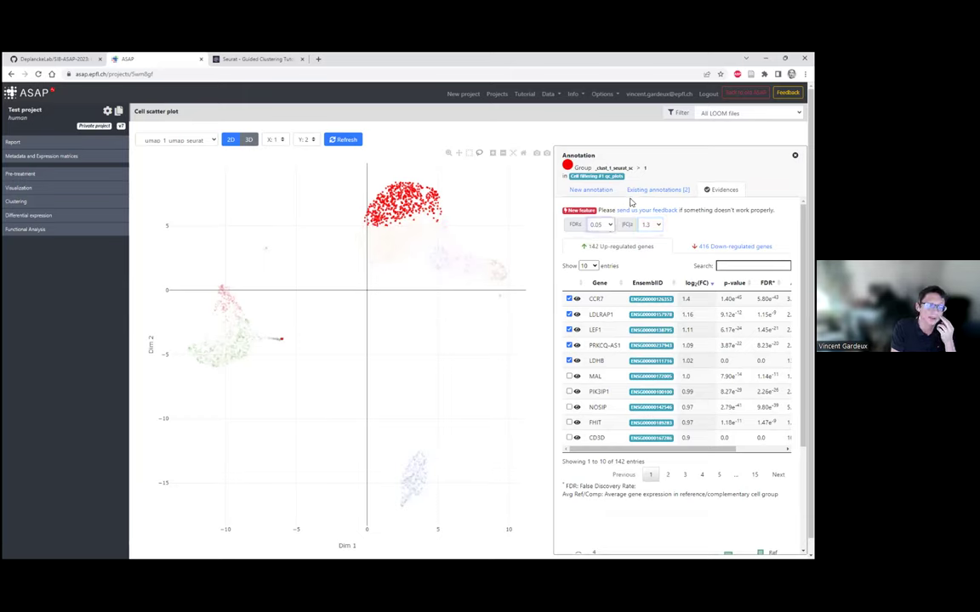
pyautogui.click(541, 206)
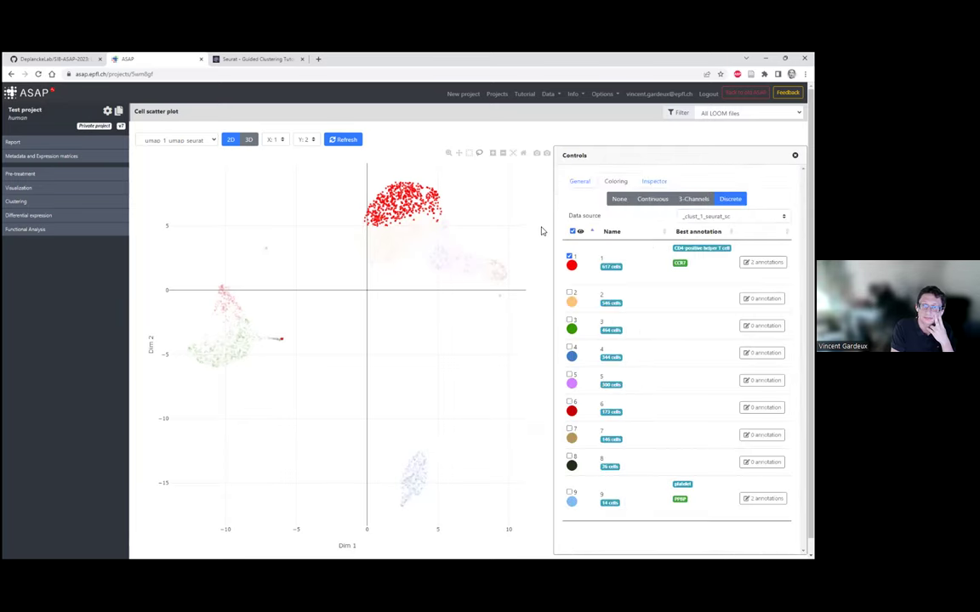
# - Examine the UMAP labelled with cell types in the Seurat tutorial, then return to ASAP
pyautogui.click(255, 59)
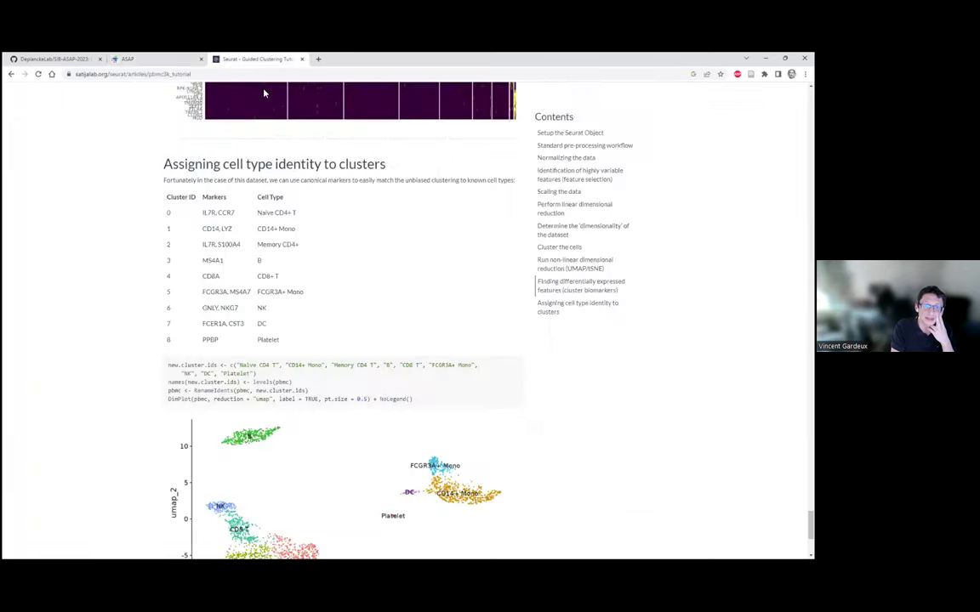
pyautogui.scroll(-4, 317, 228)
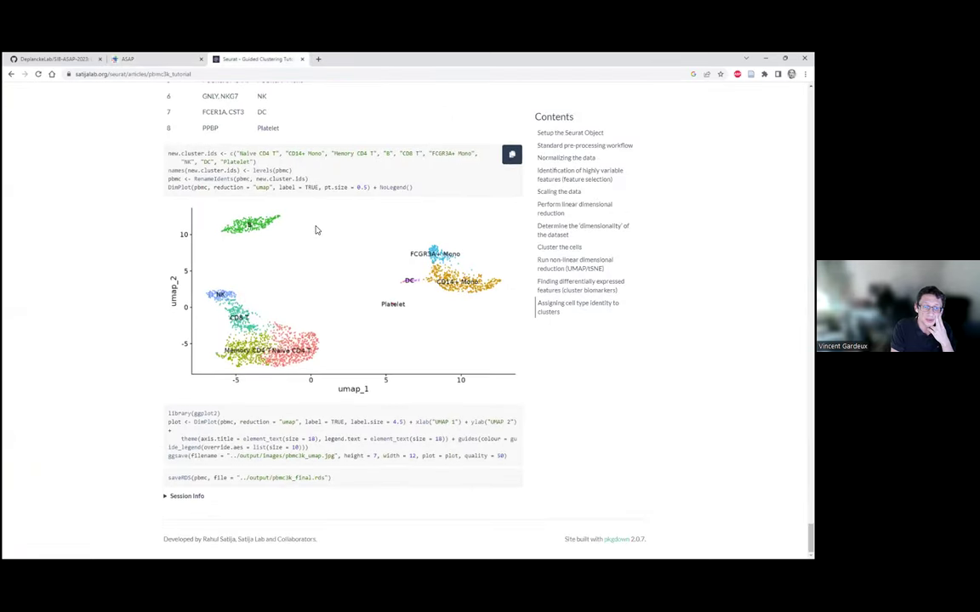
pyautogui.hotkey('ctrl', 'shift', 'Tab')
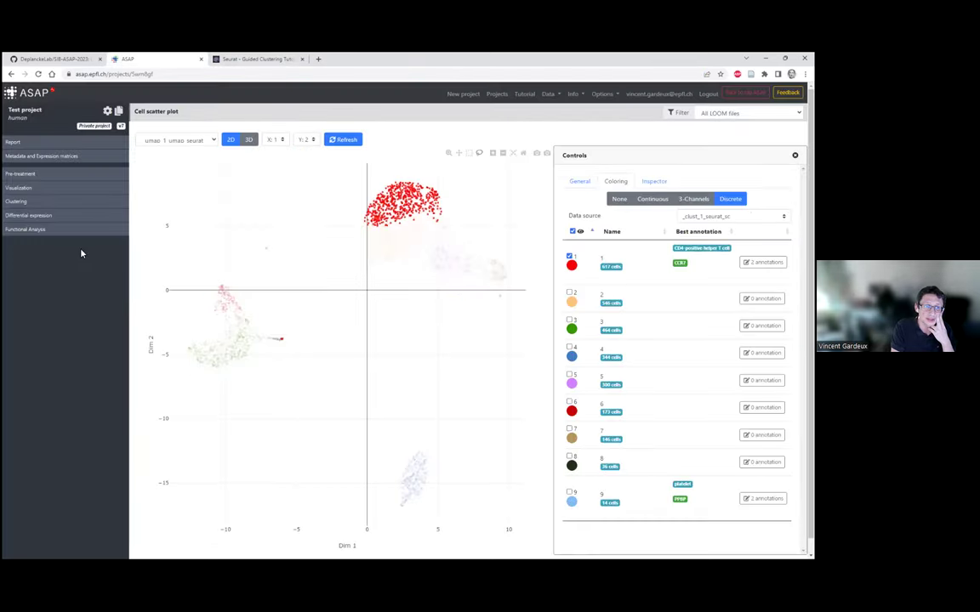
# - Start a new Wilcoxon [Seurat] differential expression analysis with norm_1_seurat as the input matrix
pyautogui.click(33, 218)
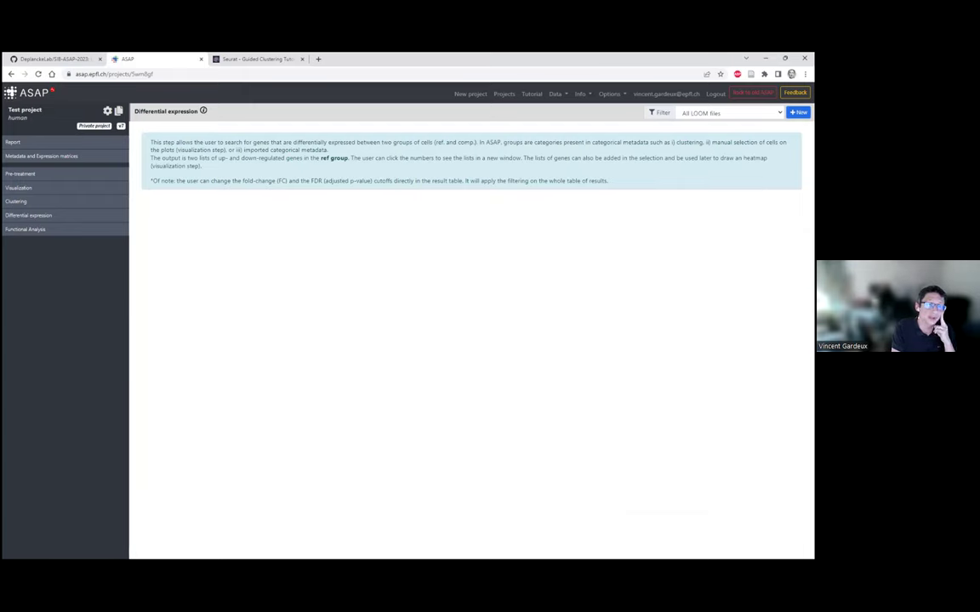
pyautogui.click(798, 112)
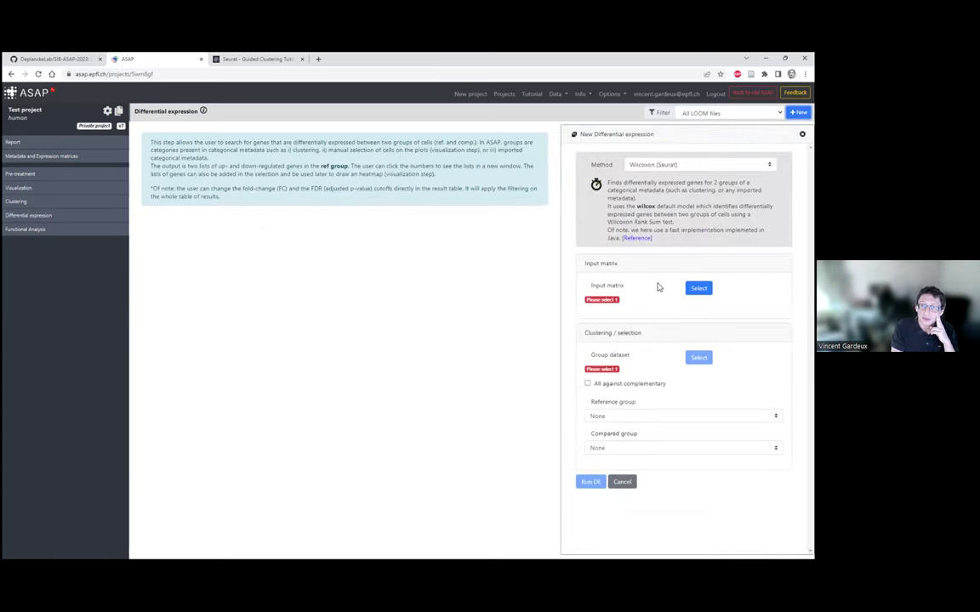
pyautogui.click(699, 288)
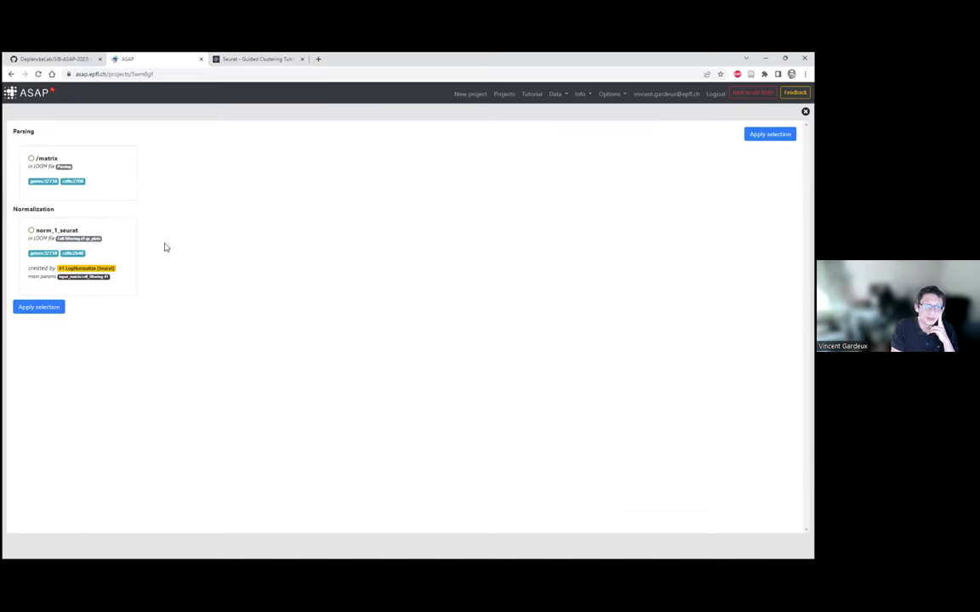
pyautogui.click(89, 254)
pyautogui.click(51, 310)
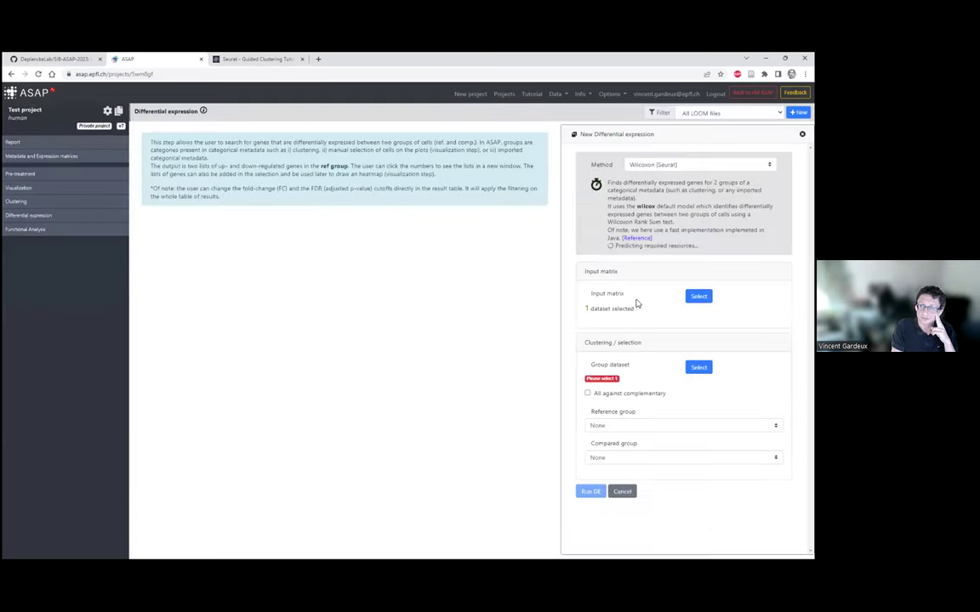
# - Use the _clust_1_seurat_sc clusters as the group dataset and run the analysis for all clusters against their complementary cells
pyautogui.click(698, 366)
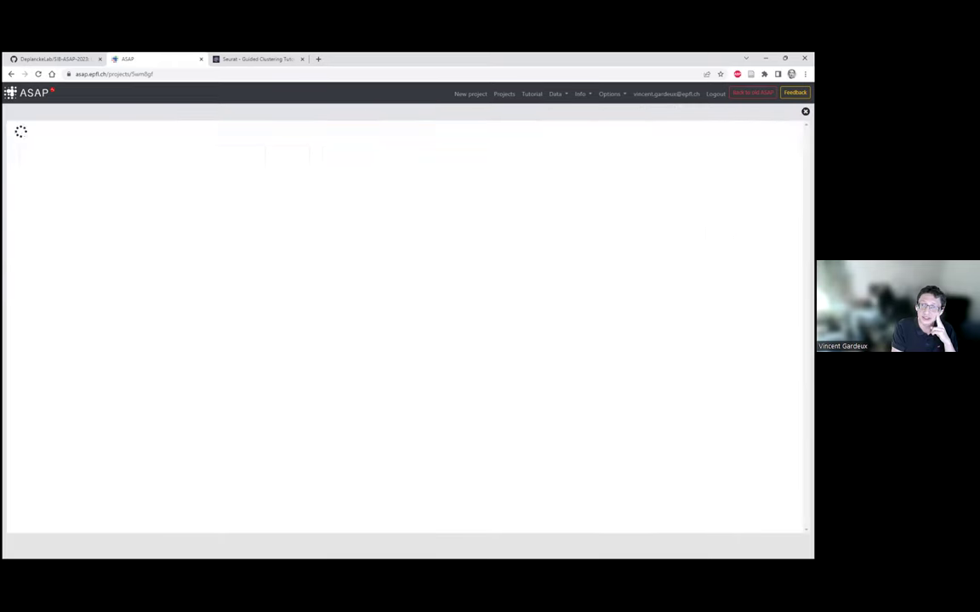
pyautogui.click(55, 241)
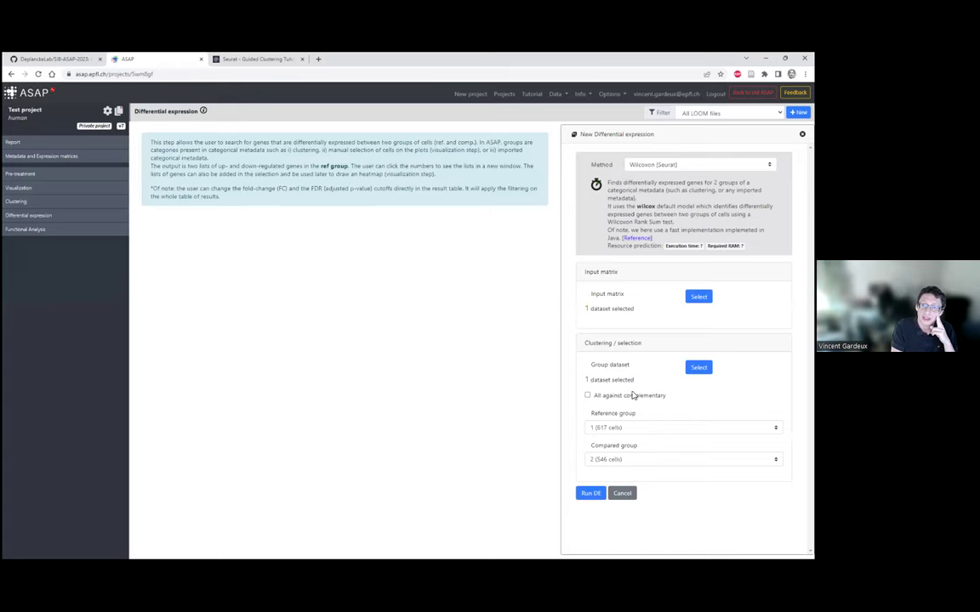
pyautogui.click(587, 397)
pyautogui.click(593, 429)
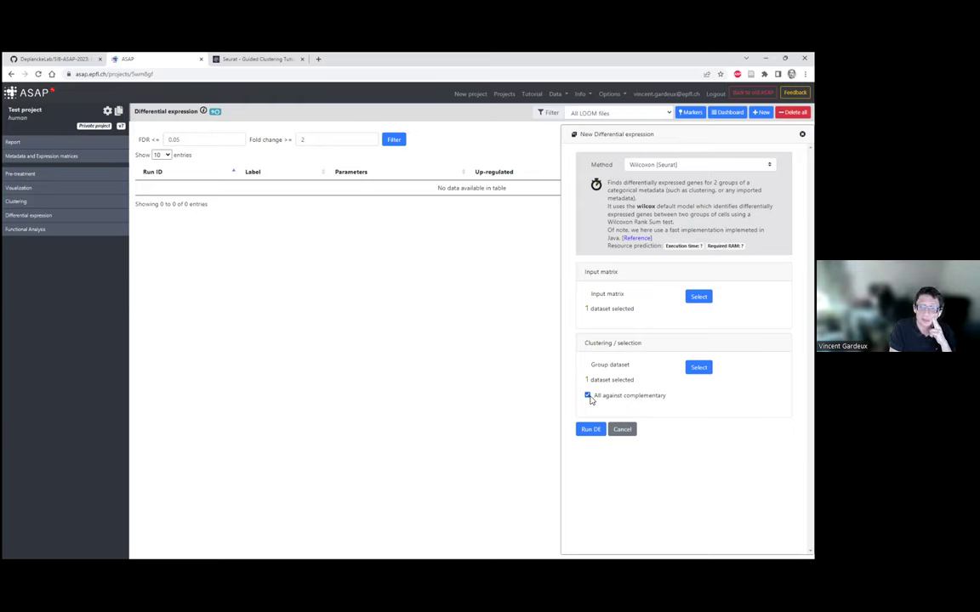
# - Turn off the all-against-complementary comparison and run differential expression with cluster 4 as reference against cluster 8
pyautogui.click(588, 396)
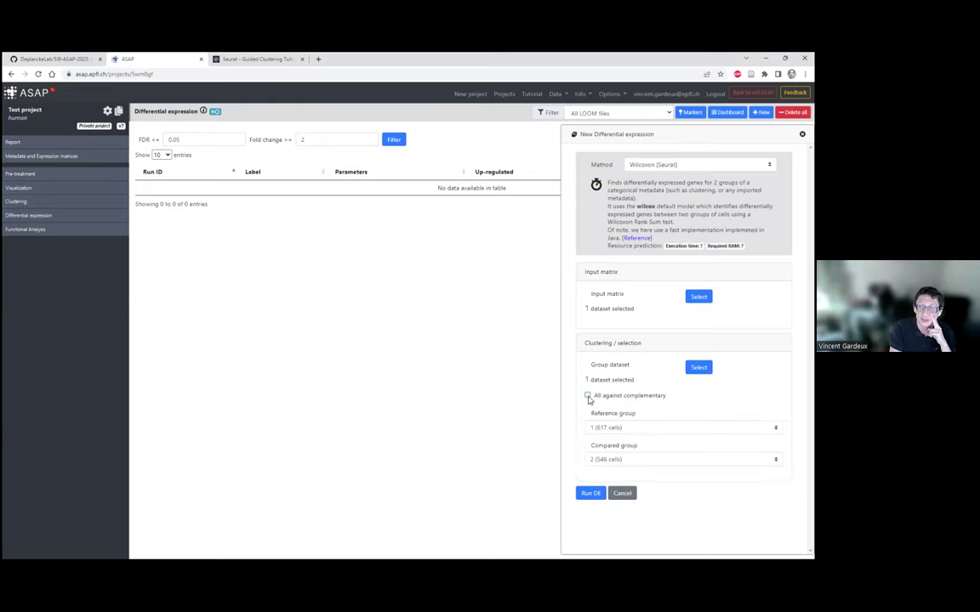
pyautogui.click(618, 427)
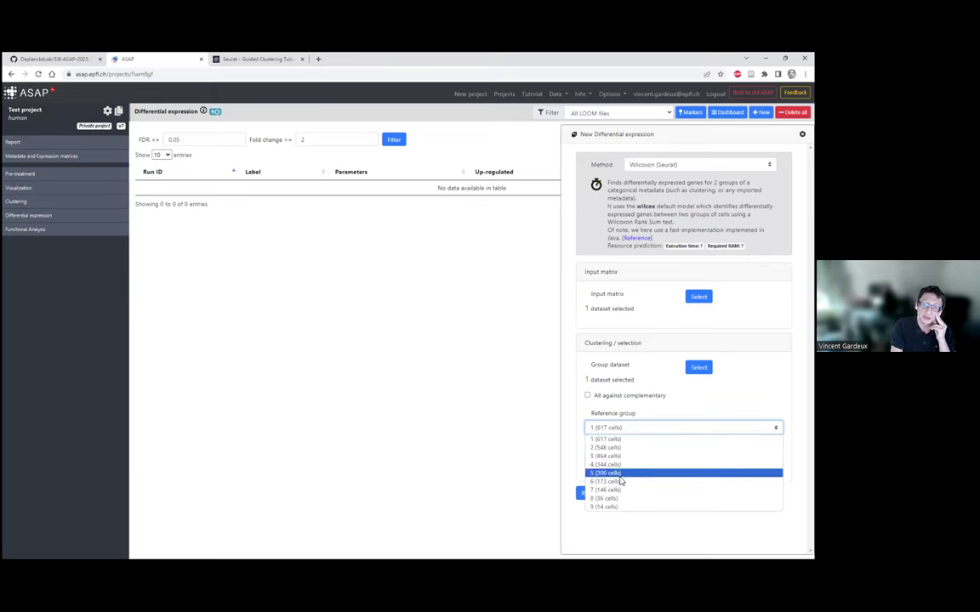
pyautogui.click(625, 465)
pyautogui.click(626, 460)
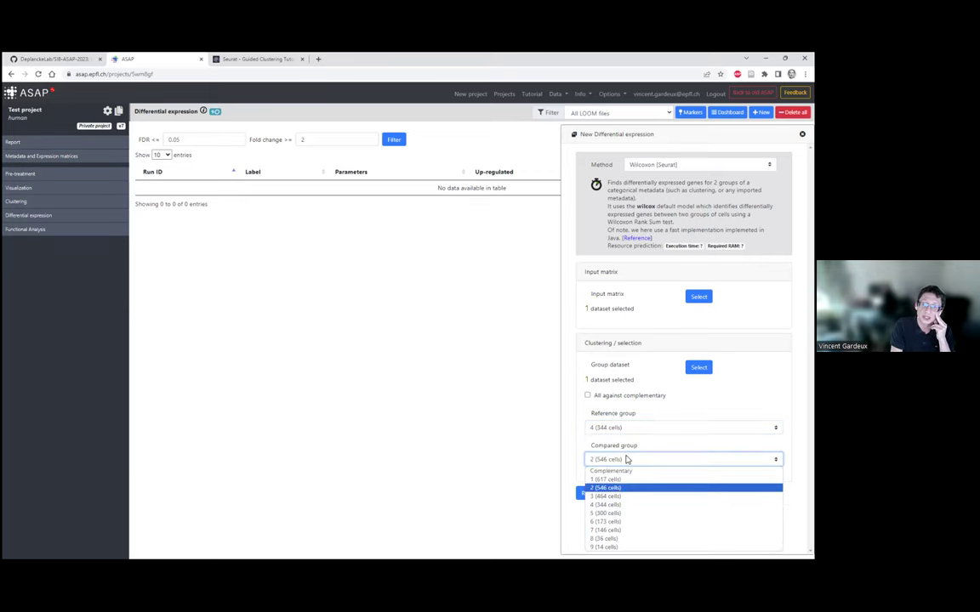
pyautogui.click(617, 540)
pyautogui.click(593, 494)
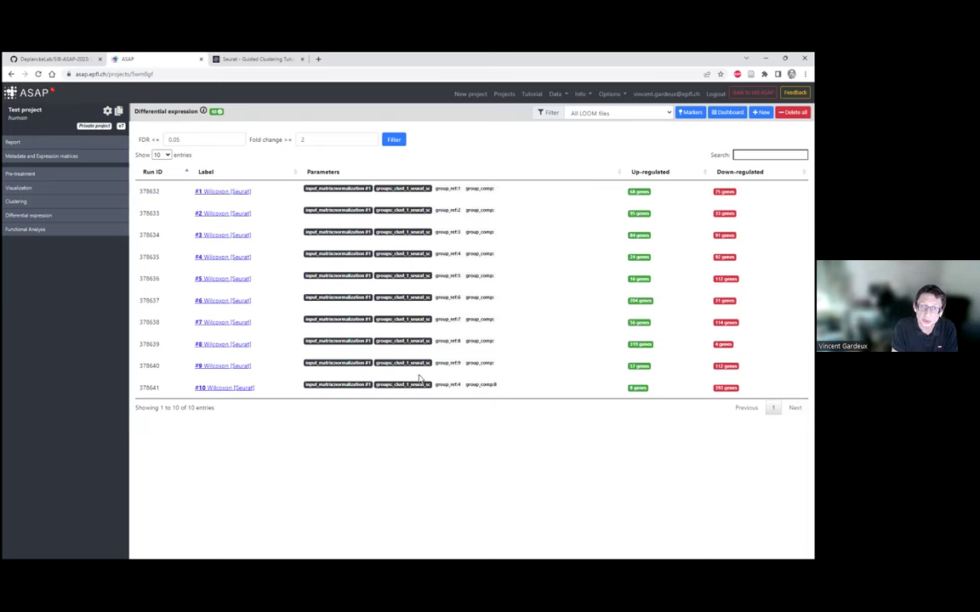
# - Examine the up-regulated genes of cluster 9, including PPBP, and check the fold-change filter in the results table
pyautogui.click(636, 366)
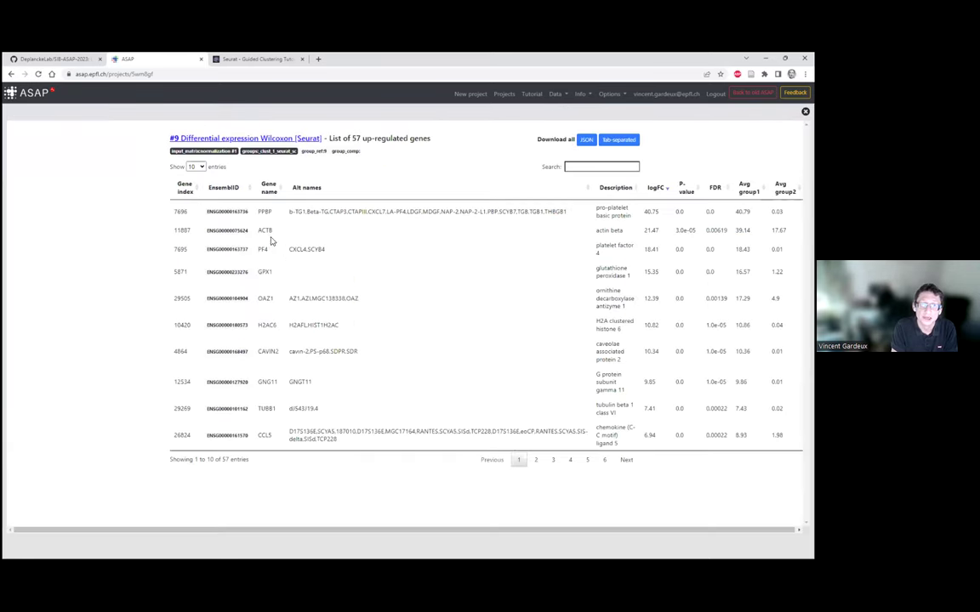
pyautogui.moveTo(258, 213); pyautogui.dragTo(275, 219)
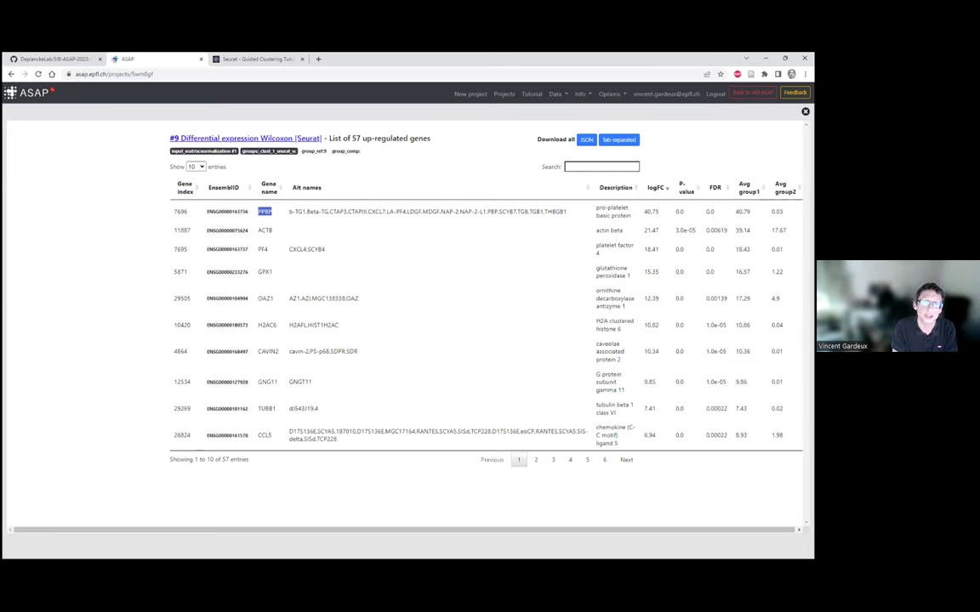
pyautogui.press('Escape')
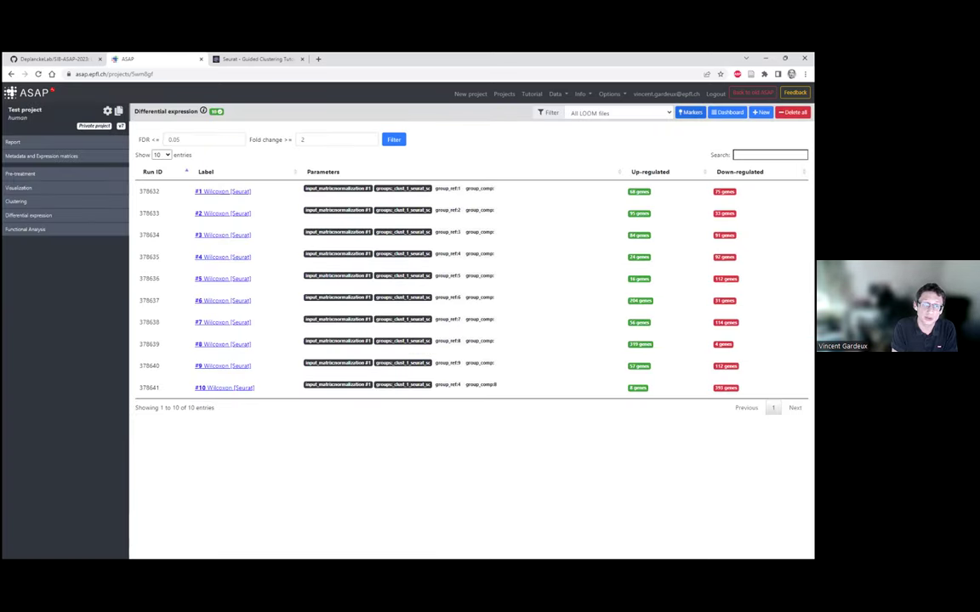
pyautogui.press('Tab')
pyautogui.press('Tab')
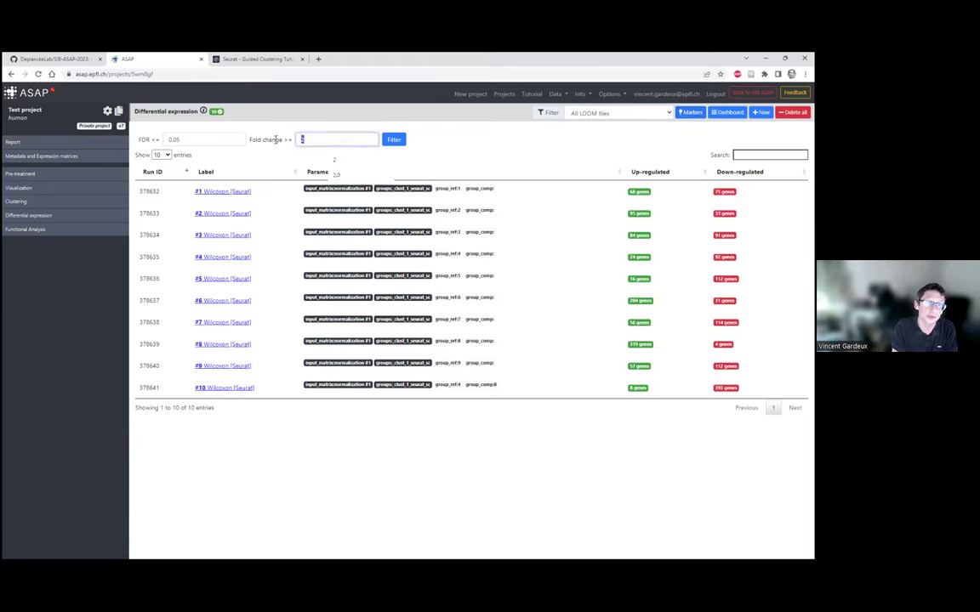
pyautogui.click(511, 147)
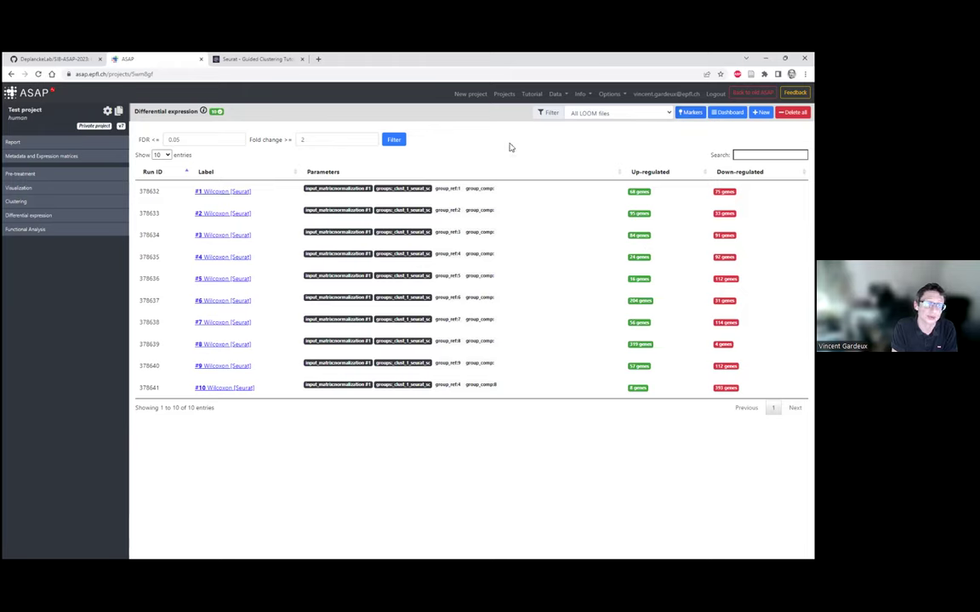
# - Show the marker genes for each cluster with a maximum of 20 genes displayed
pyautogui.click(634, 96)
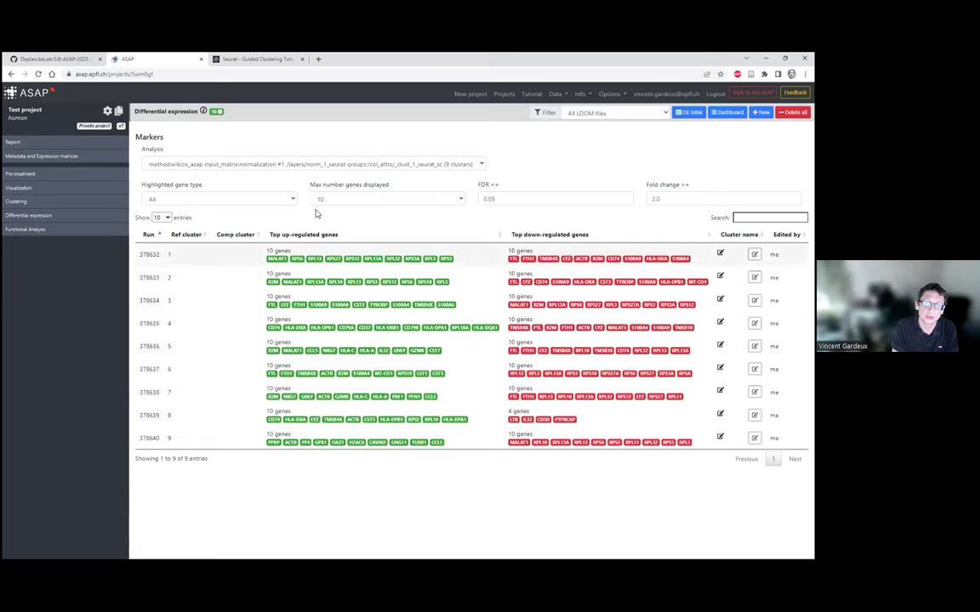
pyautogui.click(349, 199)
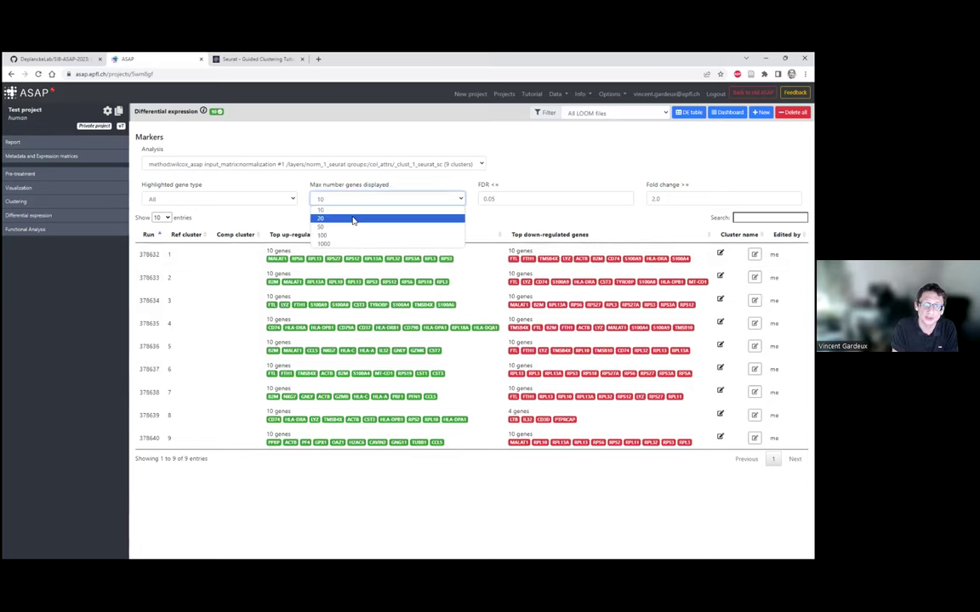
pyautogui.click(353, 219)
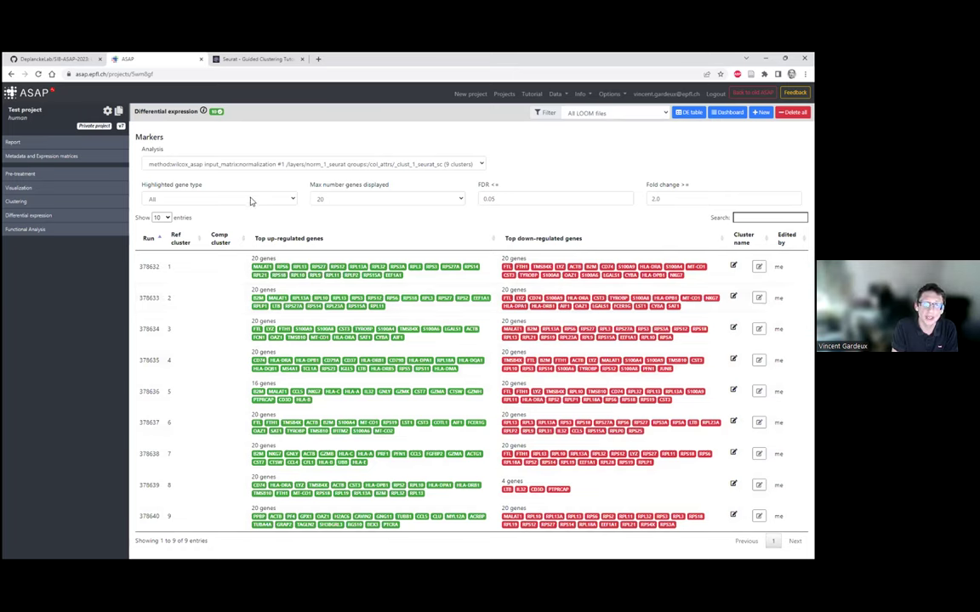
# - Highlight the transcription factors among the cluster markers, then highlight the surface markers instead
pyautogui.click(213, 200)
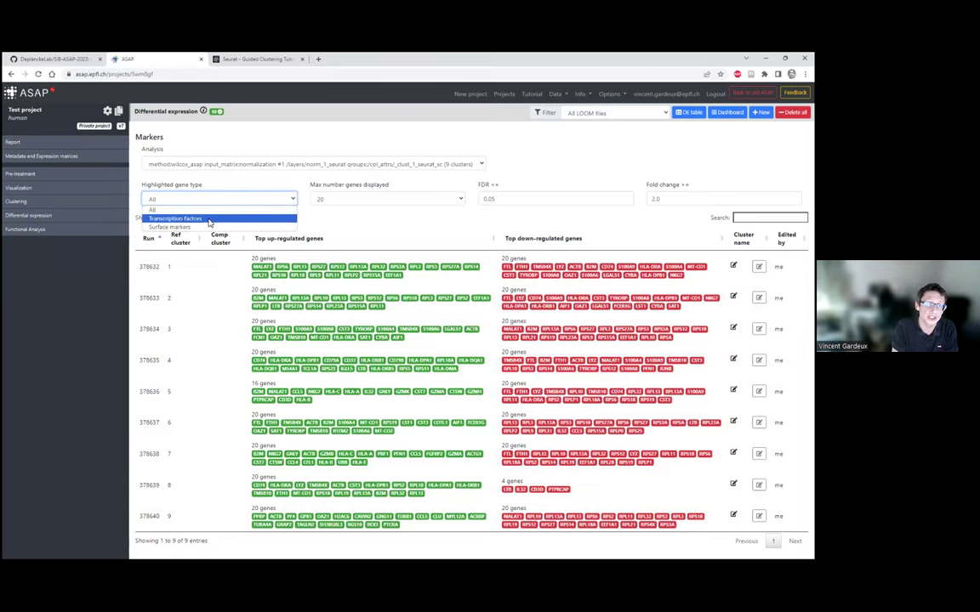
pyautogui.click(210, 219)
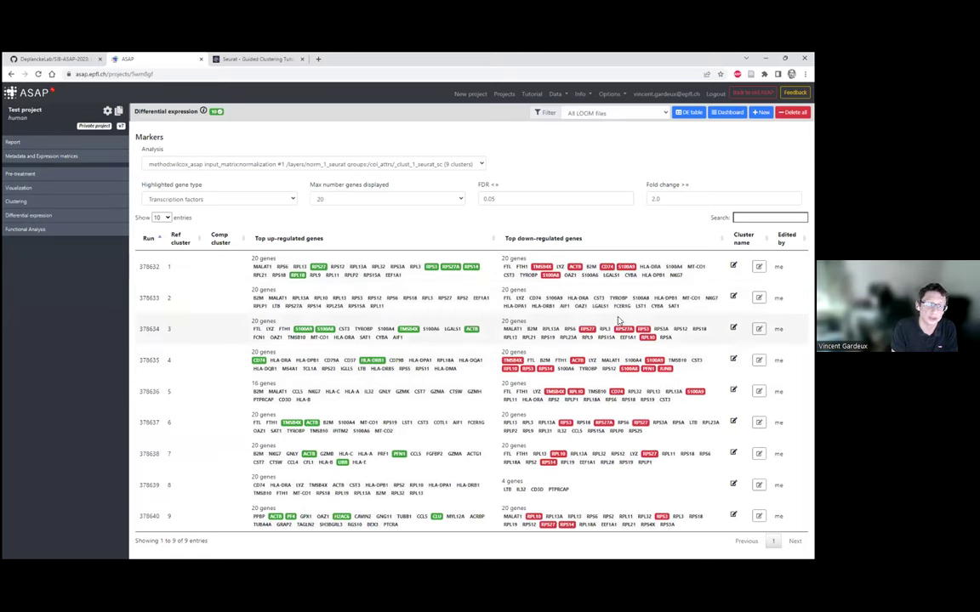
pyautogui.click(213, 199)
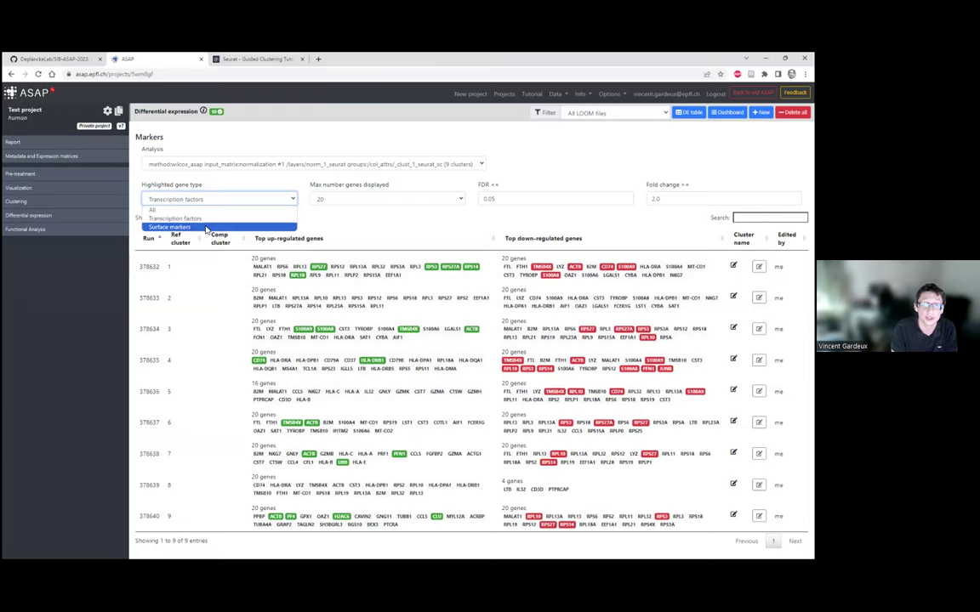
pyautogui.click(206, 228)
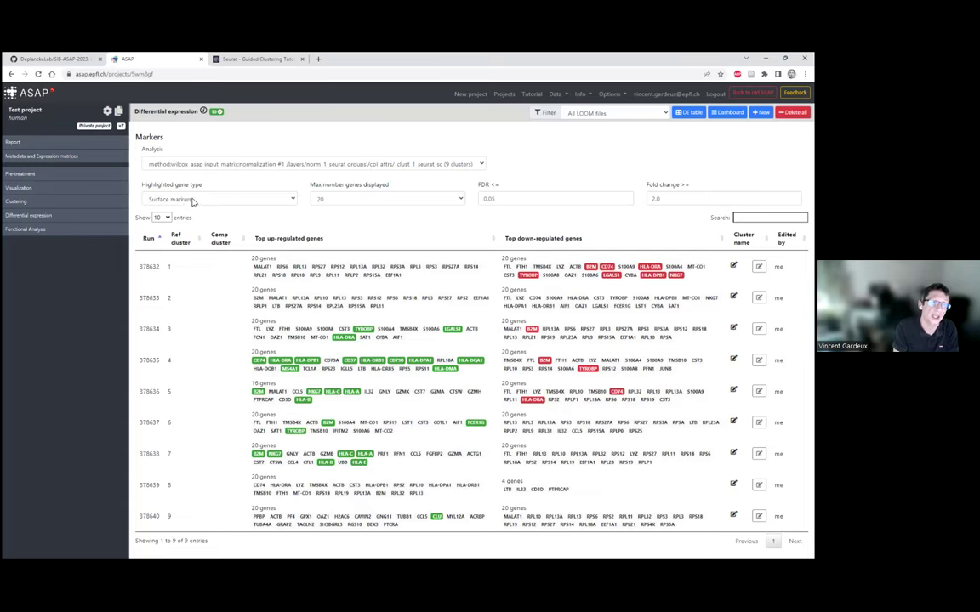
# - Return to the UMAP visualization with the lasso tool active and make all clusters visible
pyautogui.click(28, 191)
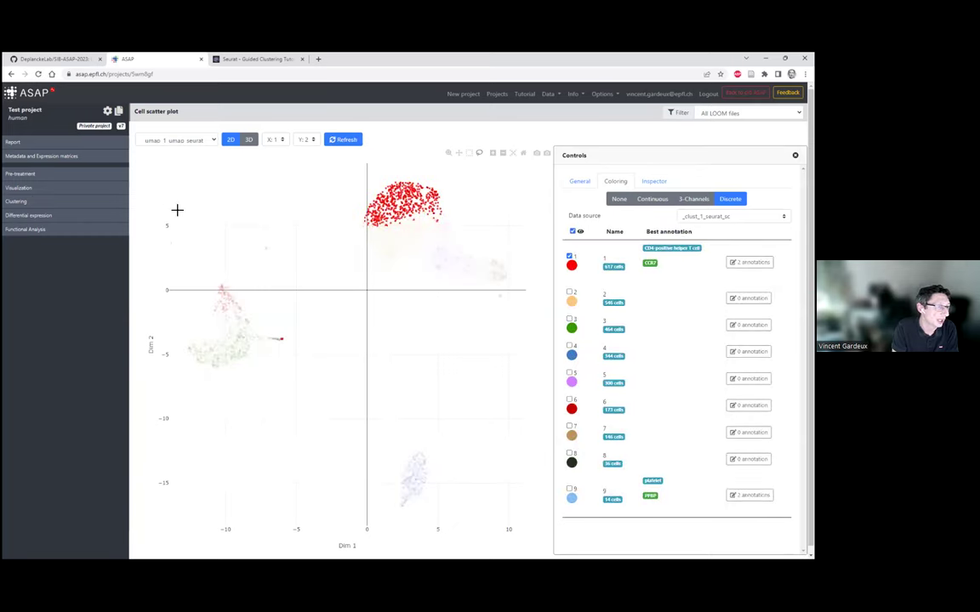
pyautogui.click(481, 157)
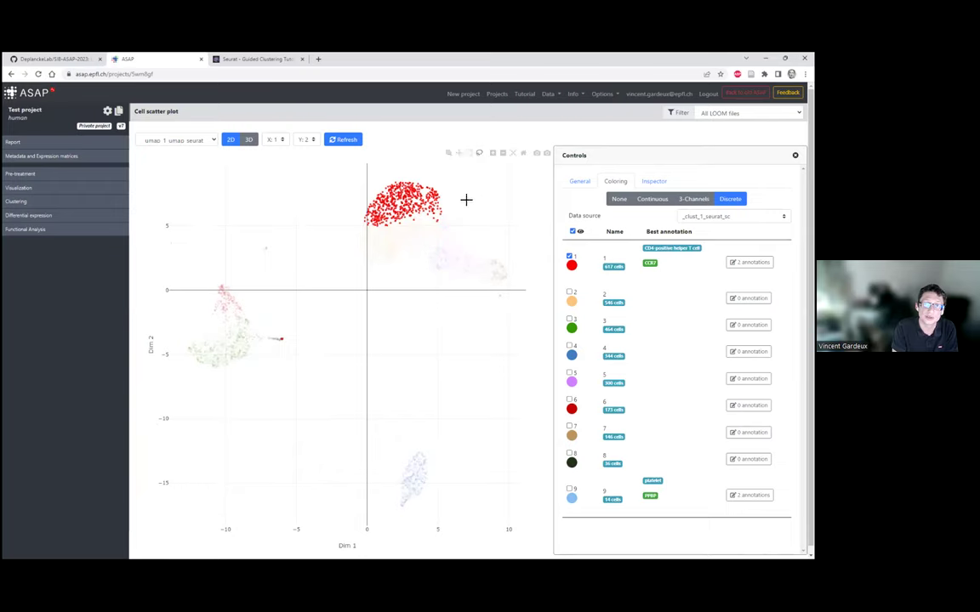
pyautogui.click(572, 231)
pyautogui.click(572, 231)
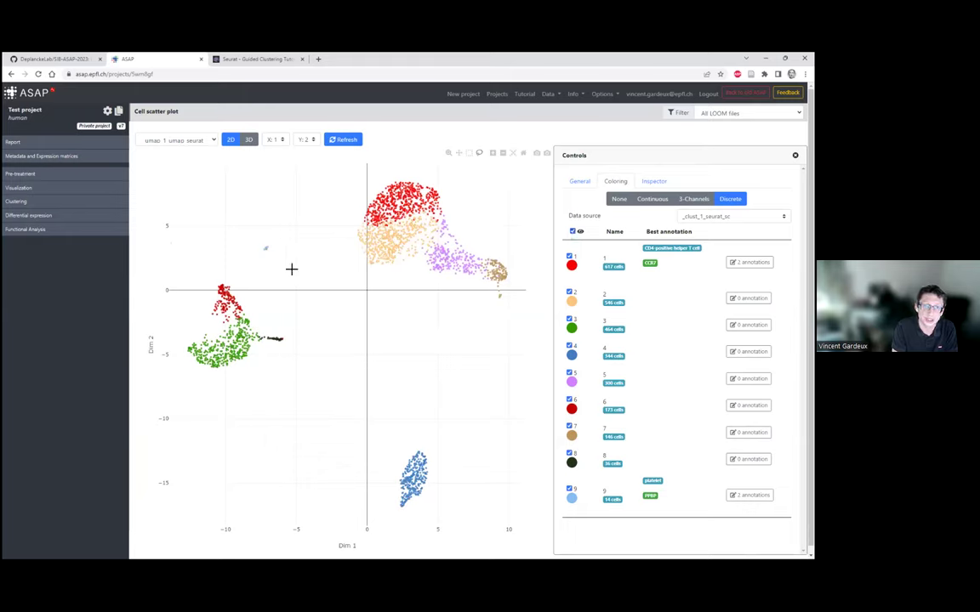
# - Try a lasso selection of a few cells in cluster 3 on the UMAP, then clear it
pyautogui.moveTo(261, 254)
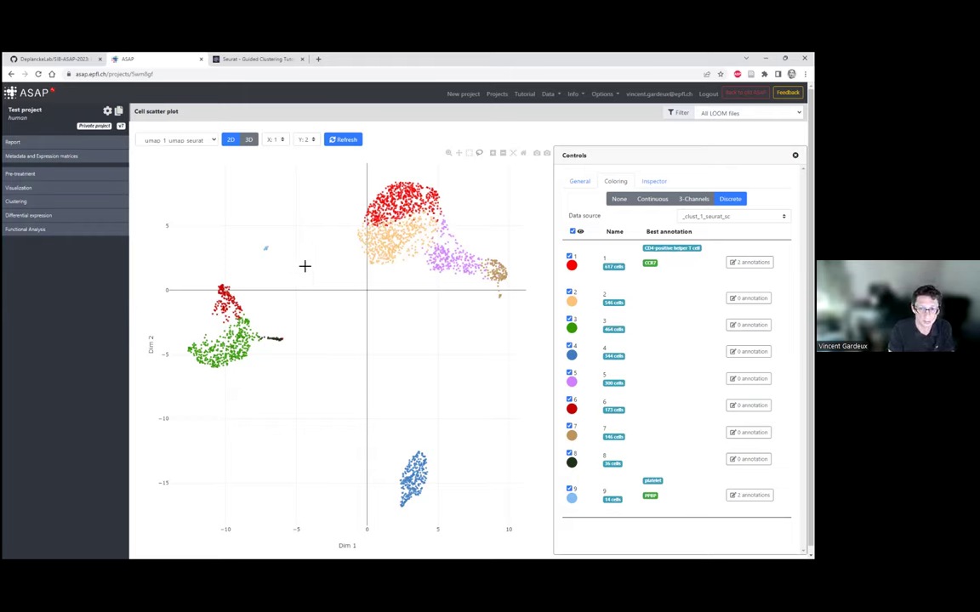
pyautogui.moveTo(267, 248)
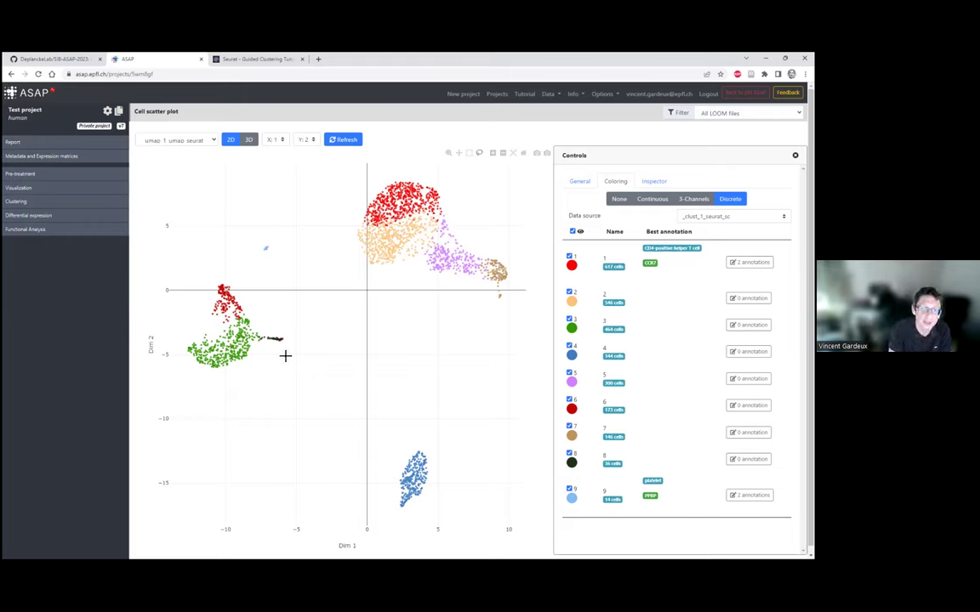
pyautogui.moveTo(195, 330)
pyautogui.mouseDown()
pyautogui.moveTo(192, 341)
pyautogui.moveTo(212, 335)
pyautogui.mouseUp()
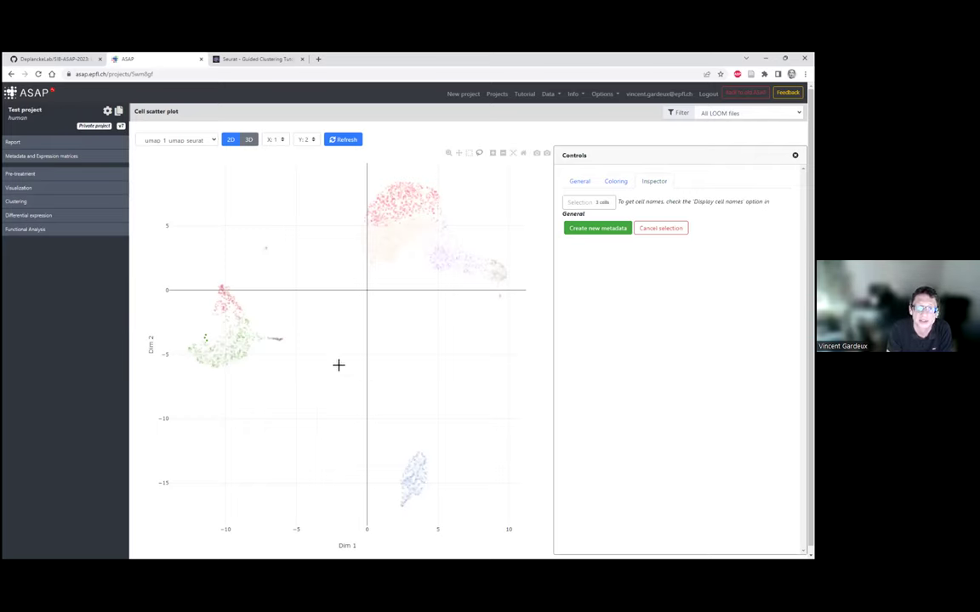
pyautogui.click(297, 276)
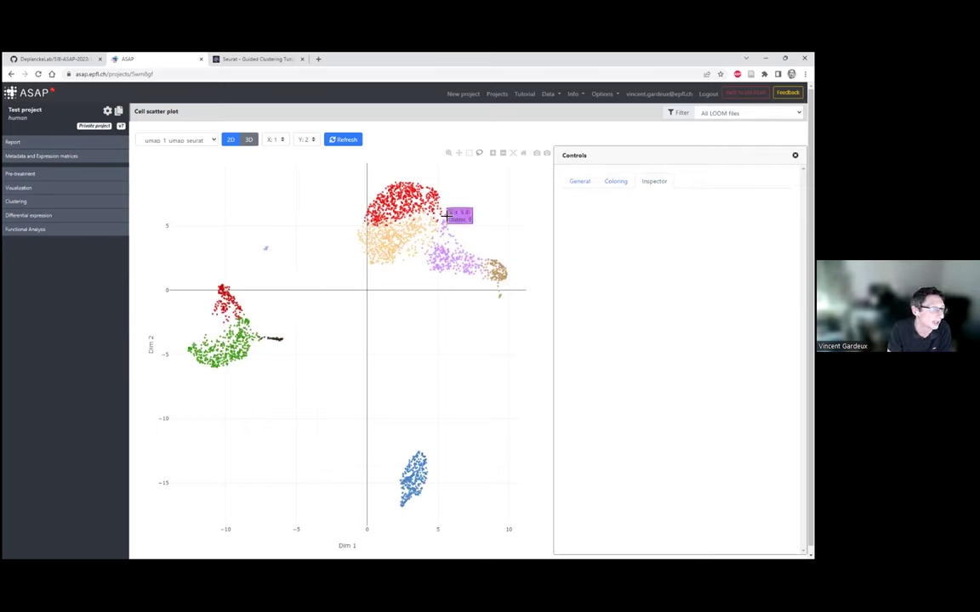
# - Lasso-select the small isolated group of about 16 cells near (-7, 3) on the UMAP and save it as metadata named MyCells
pyautogui.moveTo(274, 223)
pyautogui.mouseDown()
pyautogui.moveTo(254, 227)
pyautogui.moveTo(287, 248)
pyautogui.mouseUp()
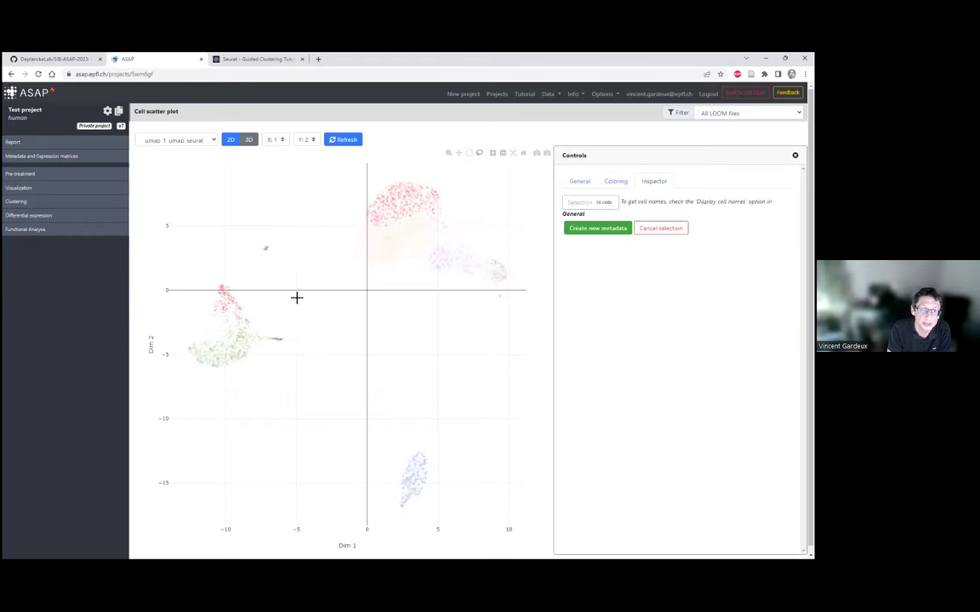
pyautogui.click(587, 228)
pyautogui.click(706, 265)
pyautogui.write('MyCells')
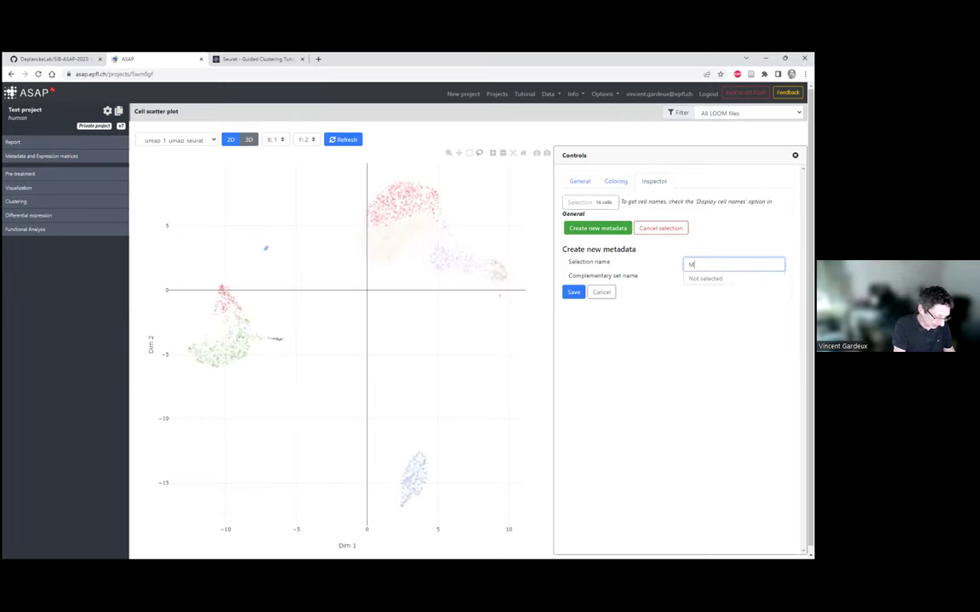
pyautogui.click(573, 292)
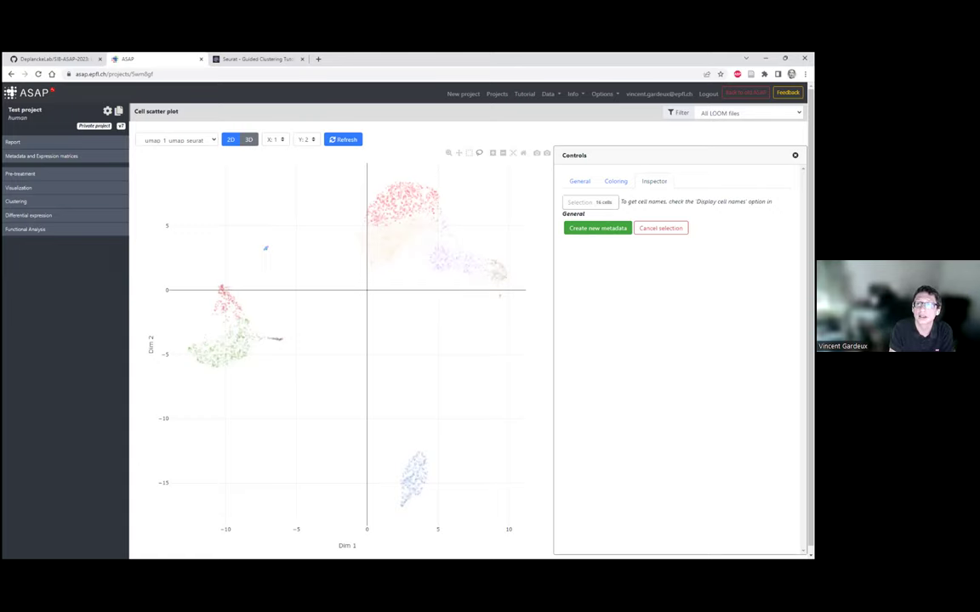
# - Start a new differential expression analysis using the _umap_1_umap_seurat_sel_1 cell selection as the group dataset
pyautogui.click(39, 219)
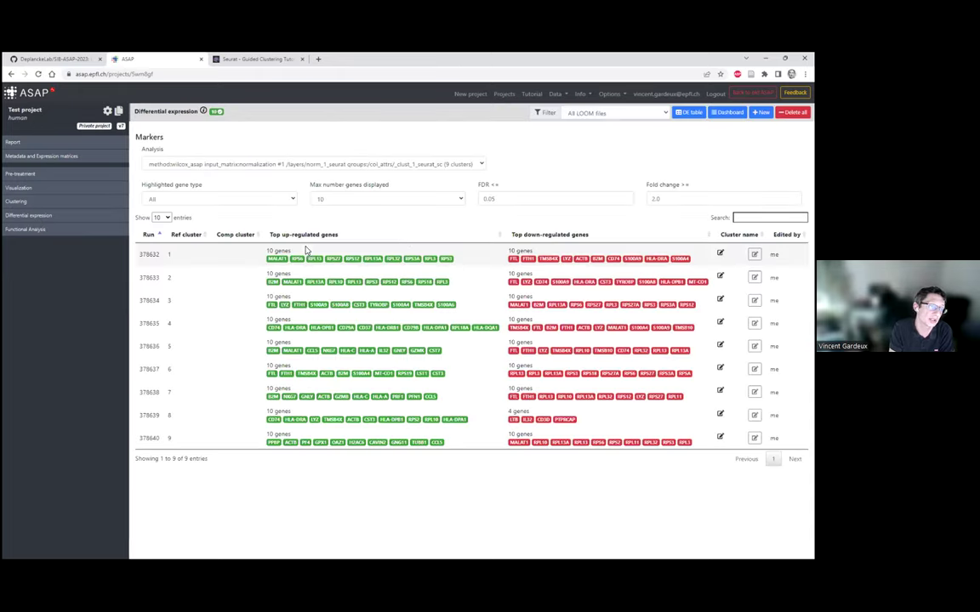
pyautogui.click(759, 112)
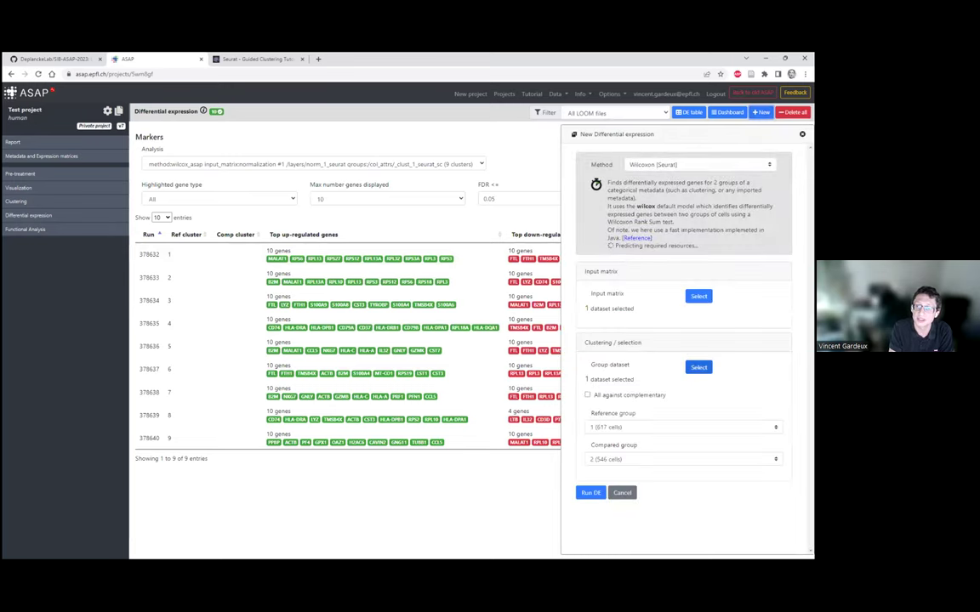
pyautogui.click(698, 367)
pyautogui.click(85, 264)
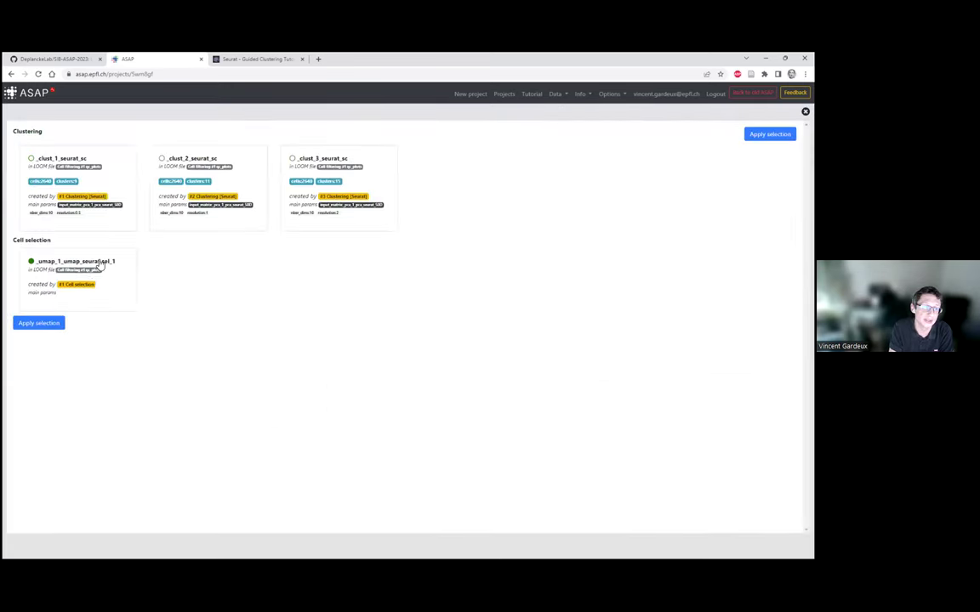
pyautogui.click(51, 324)
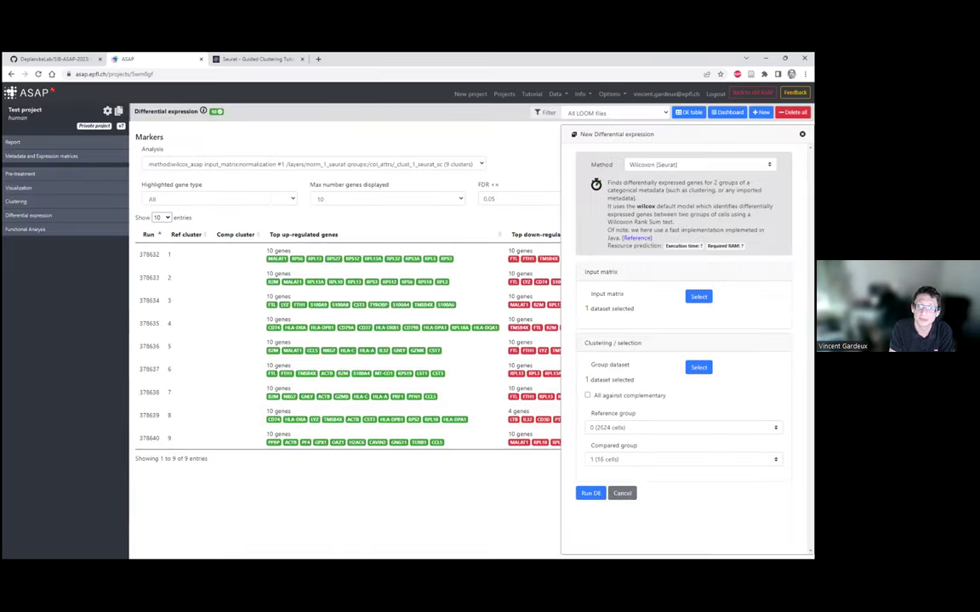
# - Run the differential expression with reference group 1 against compared group 0, and close the form
pyautogui.click(647, 428)
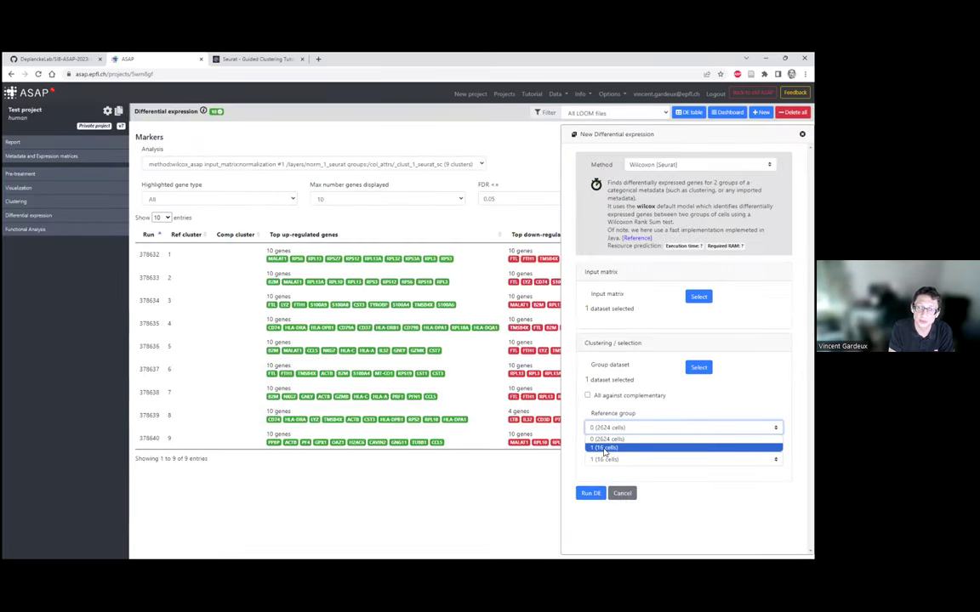
pyautogui.click(609, 448)
pyautogui.click(617, 459)
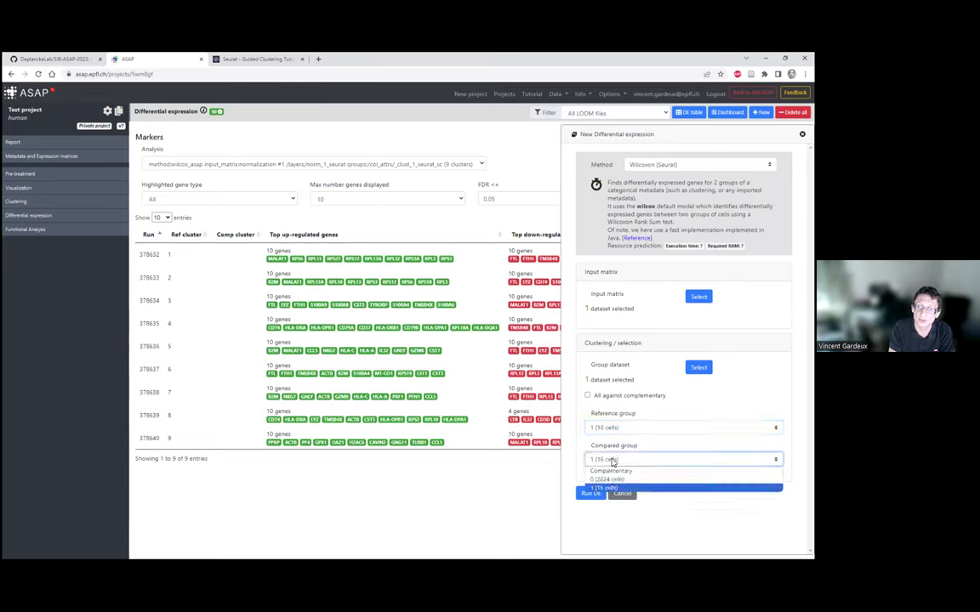
pyautogui.click(617, 470)
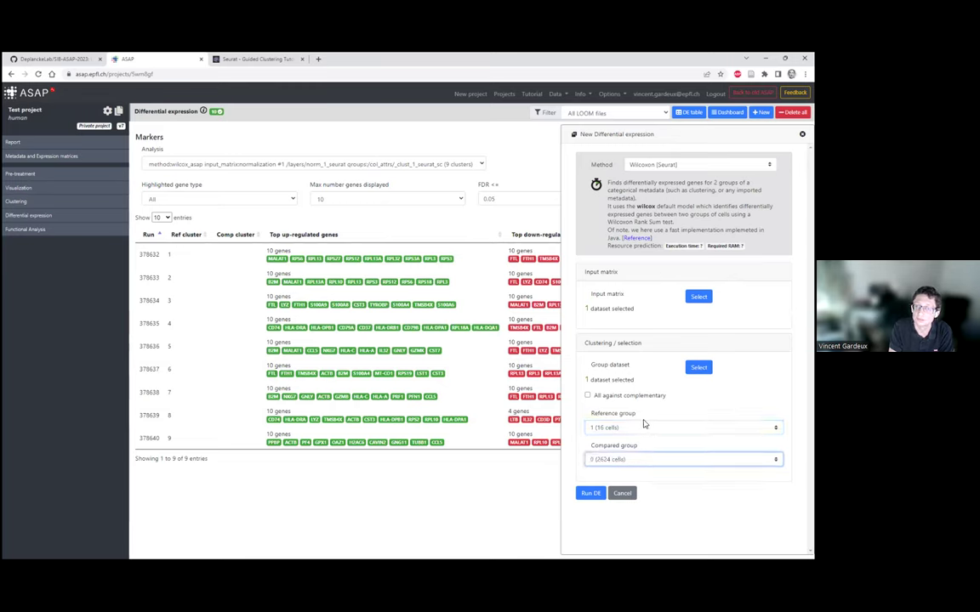
pyautogui.click(593, 494)
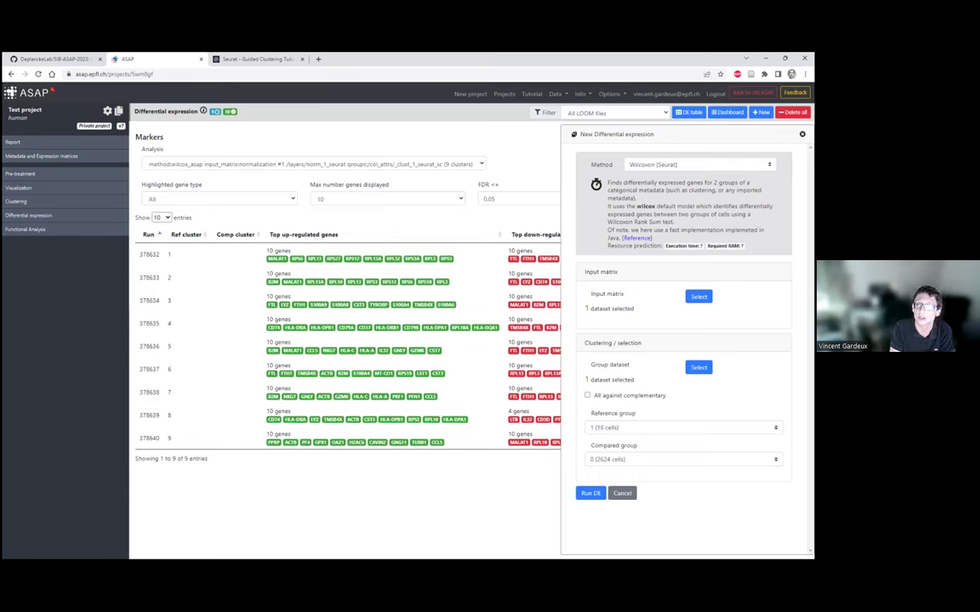
pyautogui.click(97, 248)
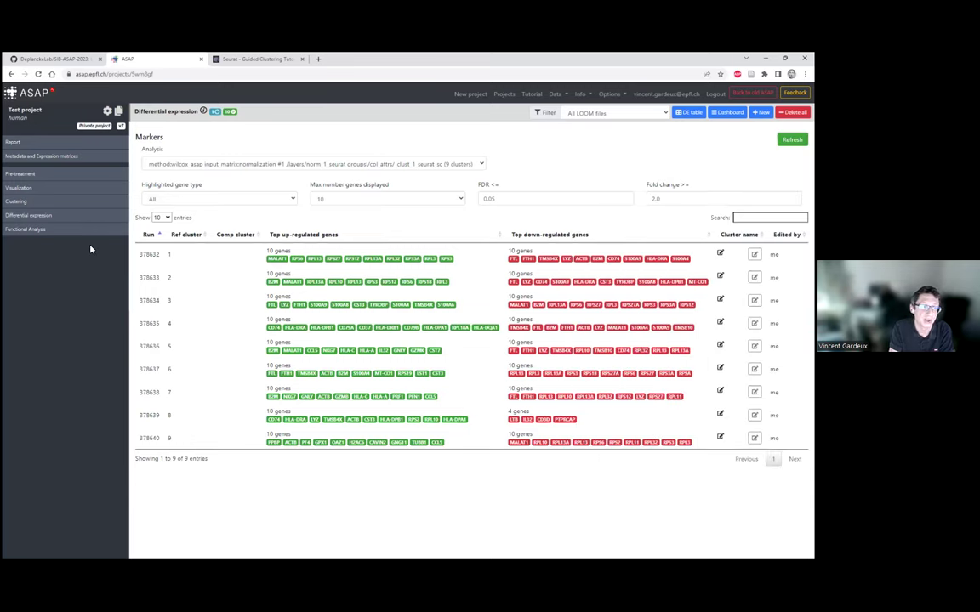
# - View the Module Score page of the Functional Analysis section, and return to Gene Enrichment
pyautogui.click(37, 231)
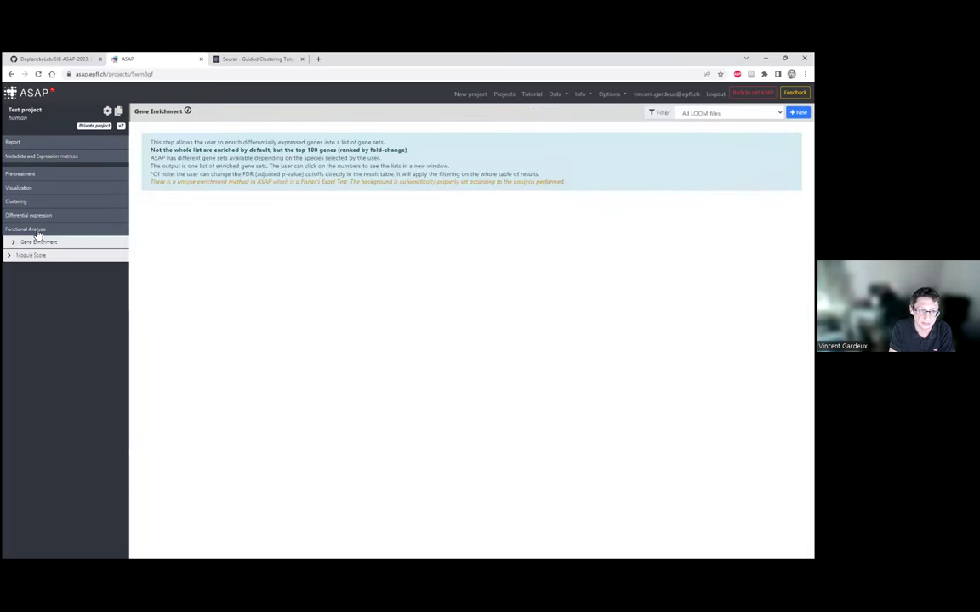
pyautogui.click(35, 258)
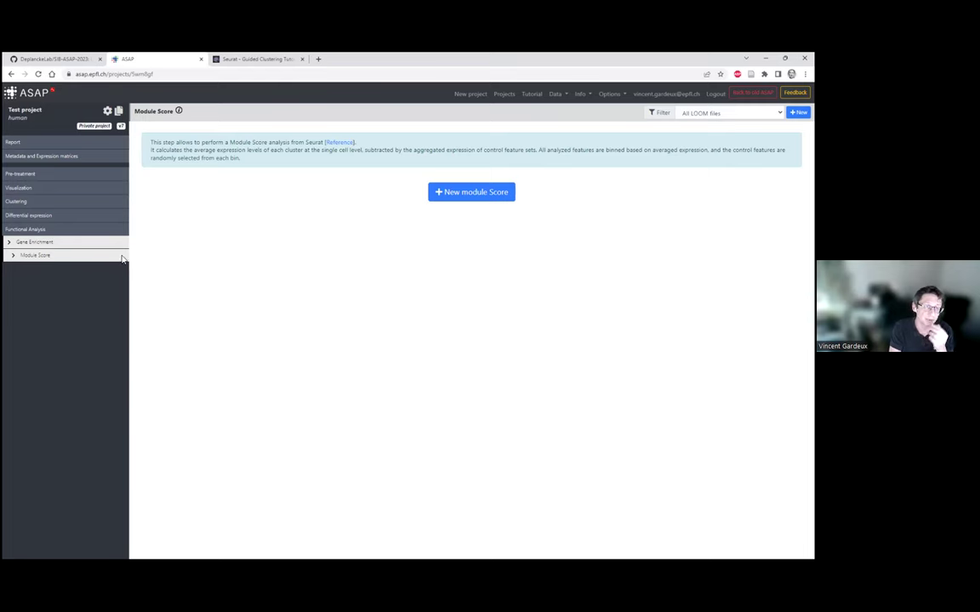
pyautogui.click(38, 243)
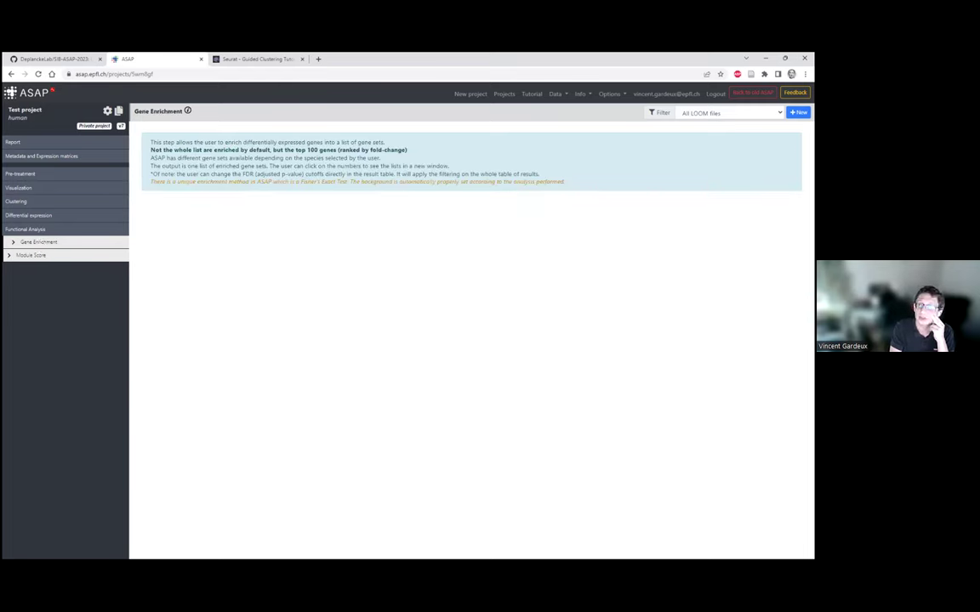
# - Start a new gene enrichment using differential expression results 1 to 9 as input, excluding 10 and 11
pyautogui.click(798, 112)
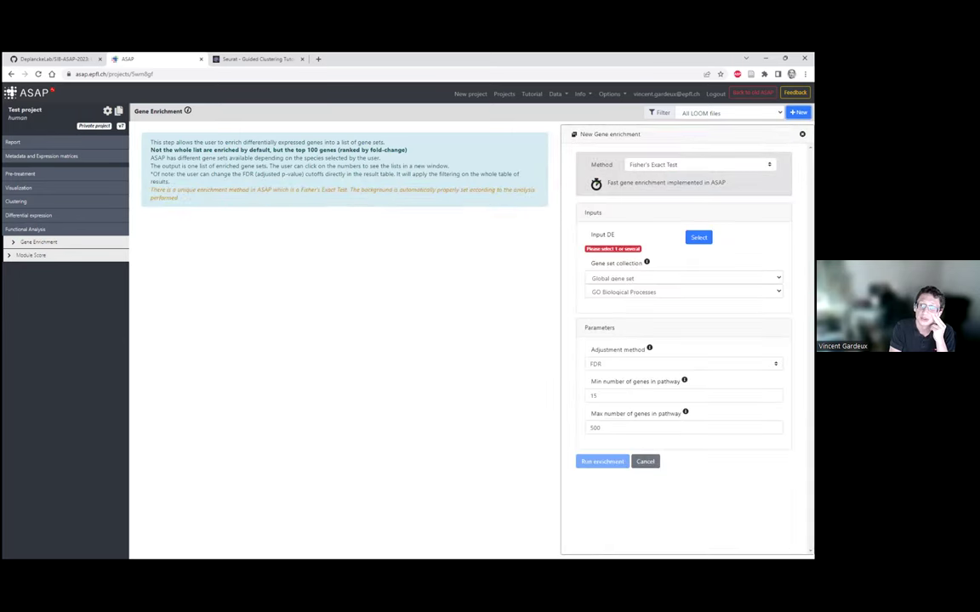
pyautogui.click(699, 237)
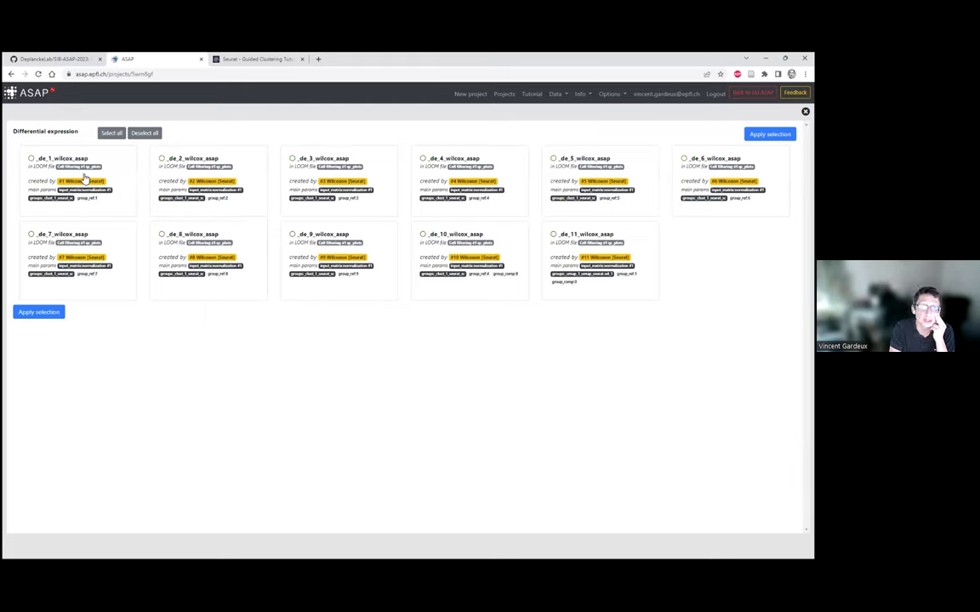
pyautogui.click(108, 133)
pyautogui.click(576, 271)
pyautogui.click(455, 266)
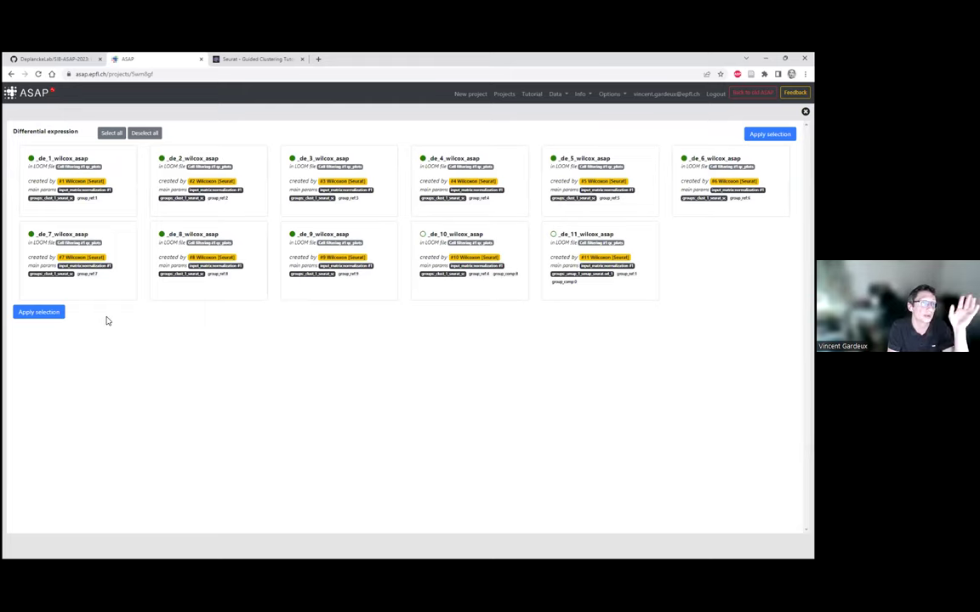
pyautogui.click(60, 313)
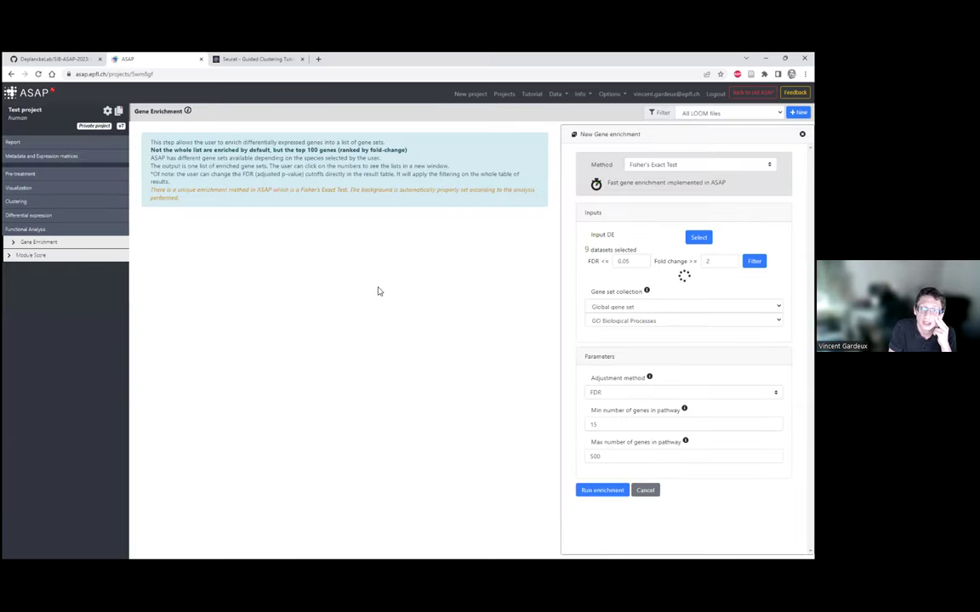
# - Set the global gene set collection to DrugBank and run the enrichment
pyautogui.click(681, 379)
pyautogui.click(630, 387)
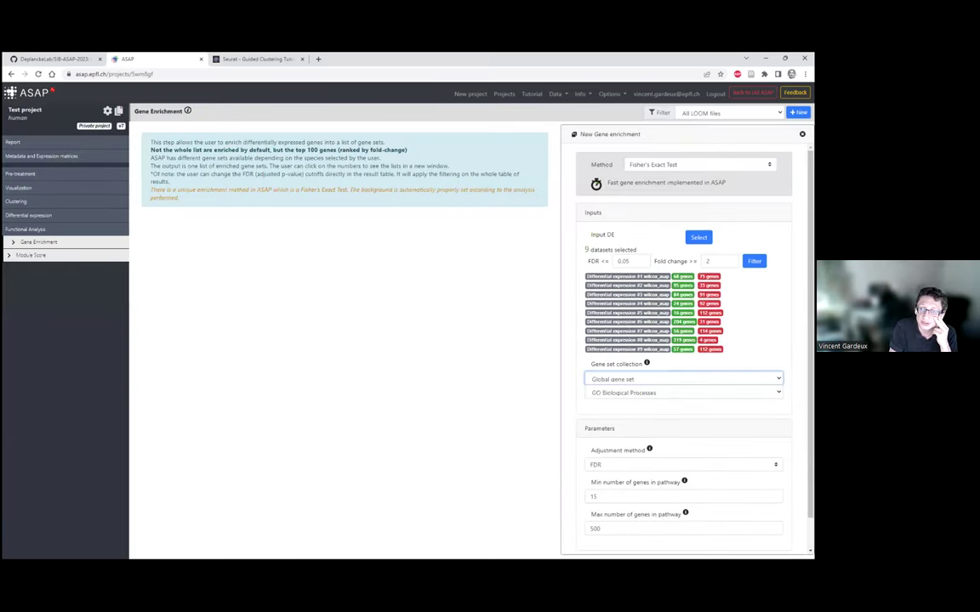
pyautogui.click(647, 393)
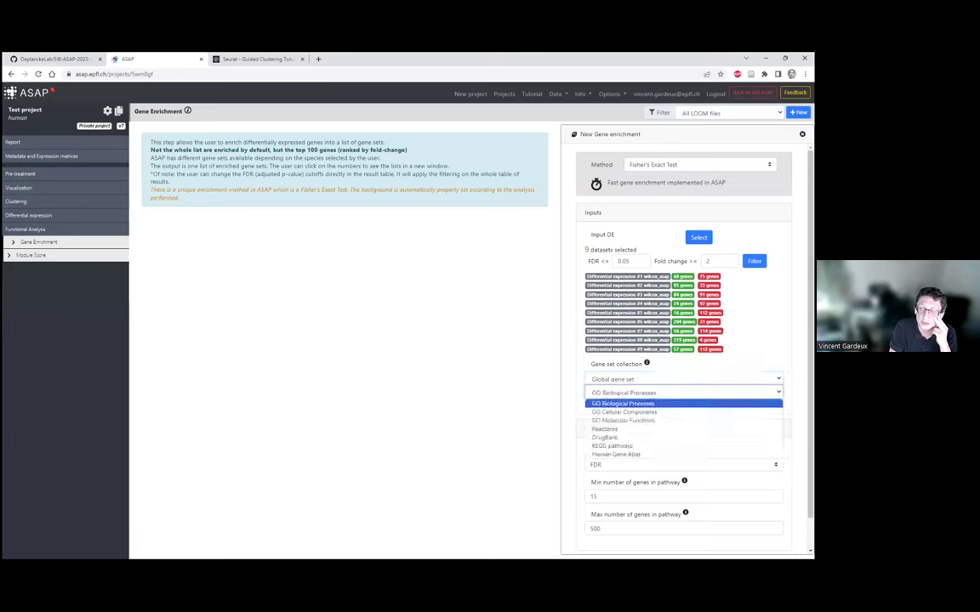
pyautogui.click(639, 439)
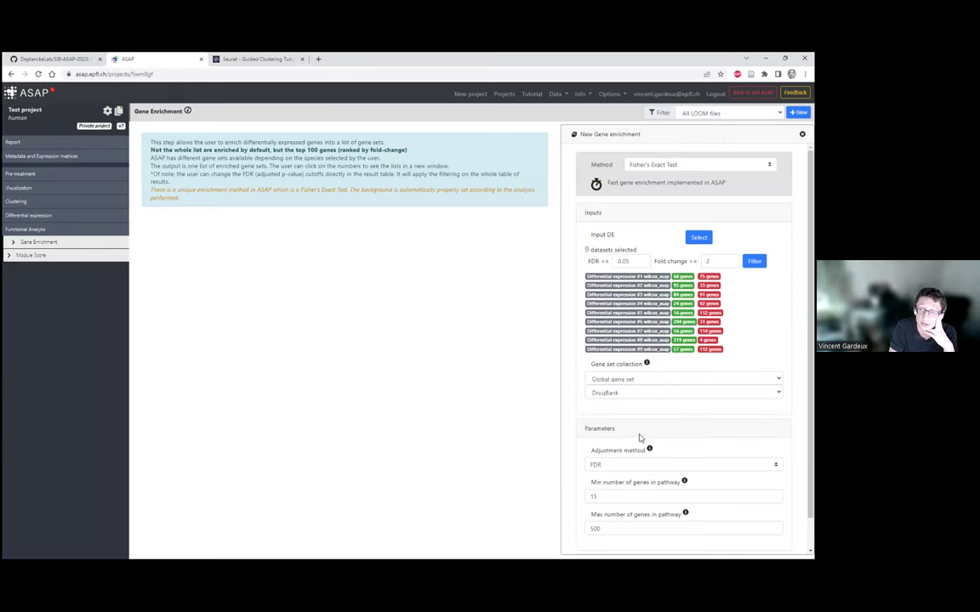
pyautogui.scroll(-2, 595, 434)
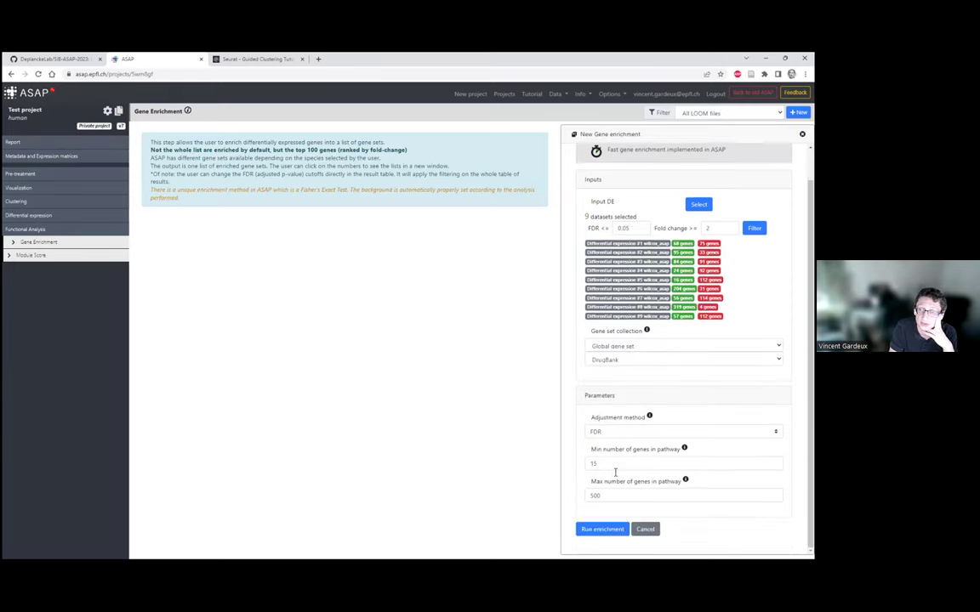
pyautogui.click(614, 529)
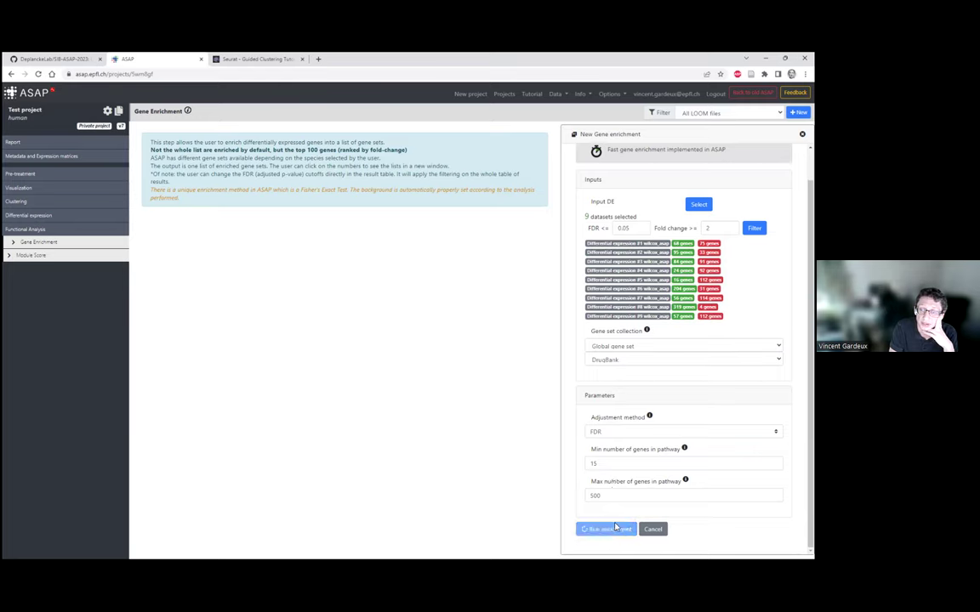
# - Look through the available global gene sets without changing the choice, and close the new enrichment form
pyautogui.click(632, 361)
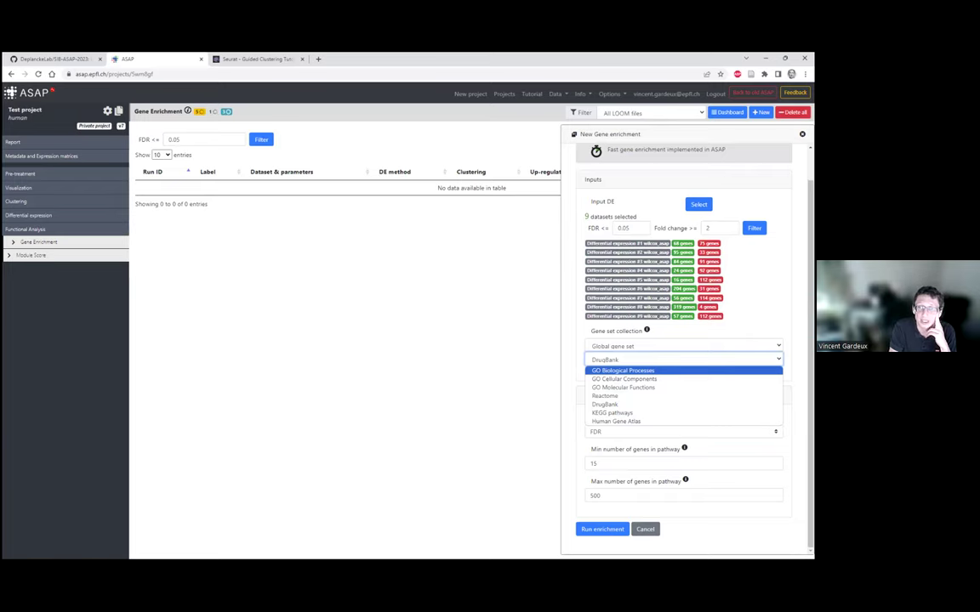
pyautogui.press('Escape')
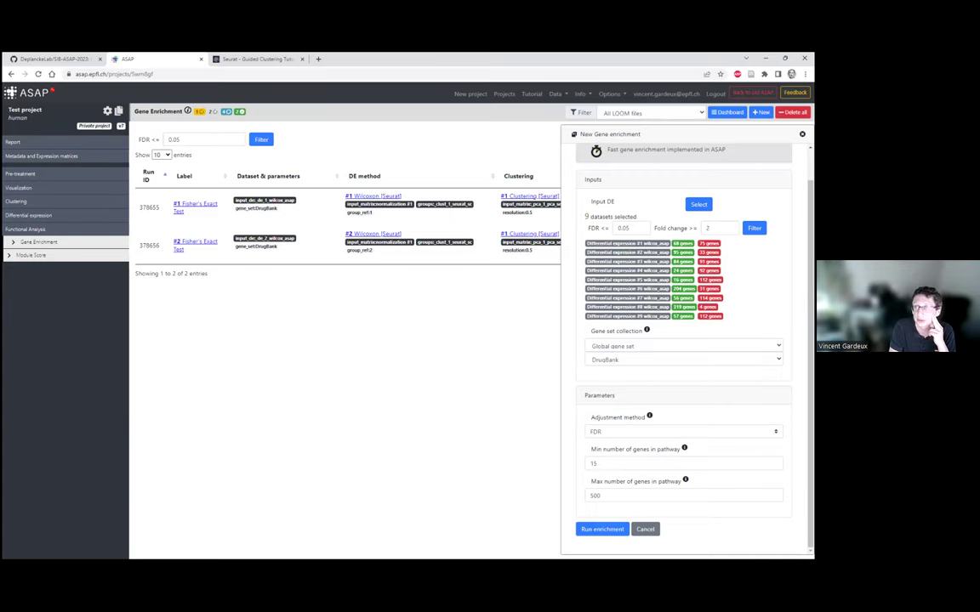
pyautogui.click(430, 300)
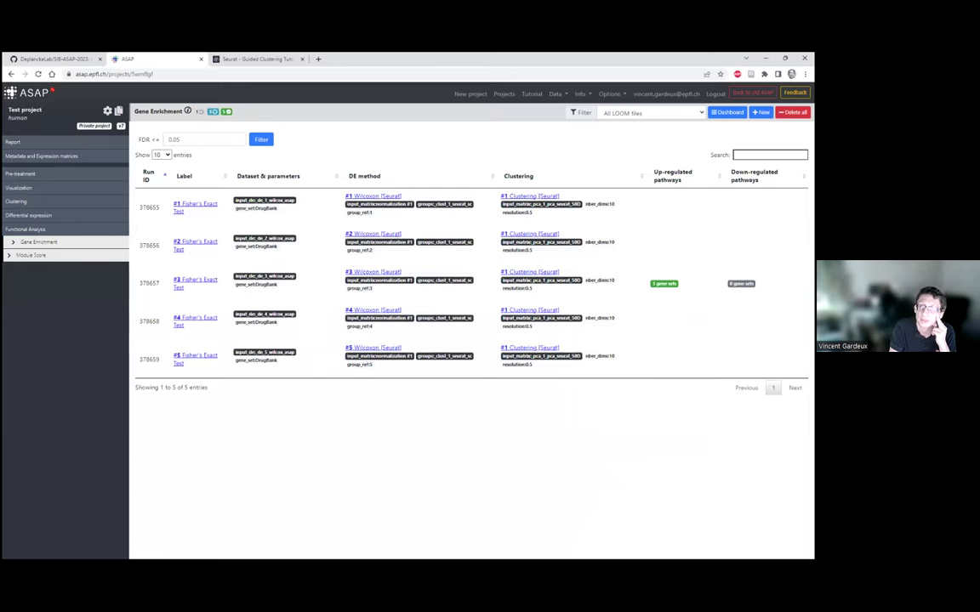
# - Examine the up-regulated gene sets of the first available enrichment result and of Fisher's Exact Test #8, highlighting N-Formylmethionine
pyautogui.click(664, 210)
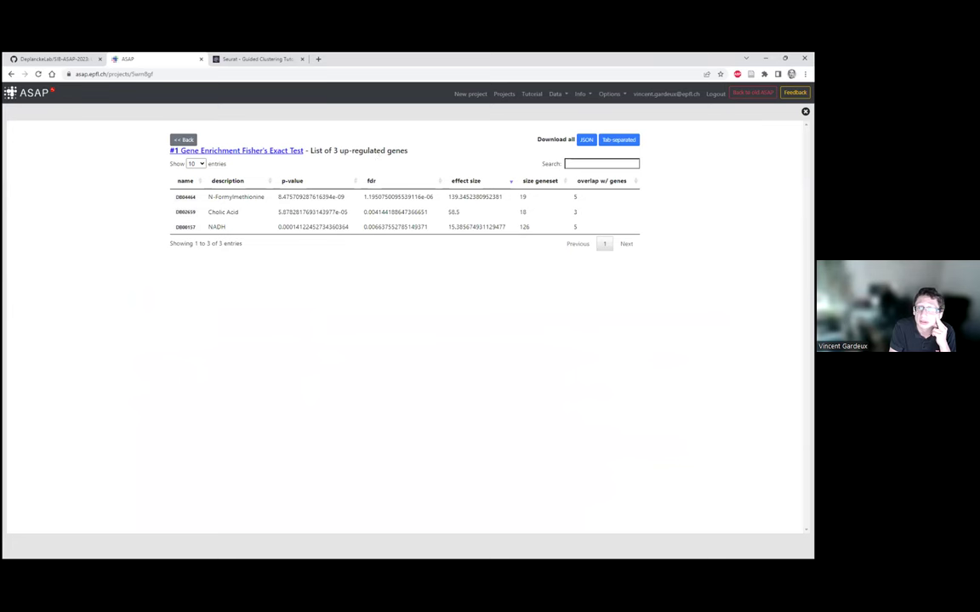
pyautogui.click(183, 140)
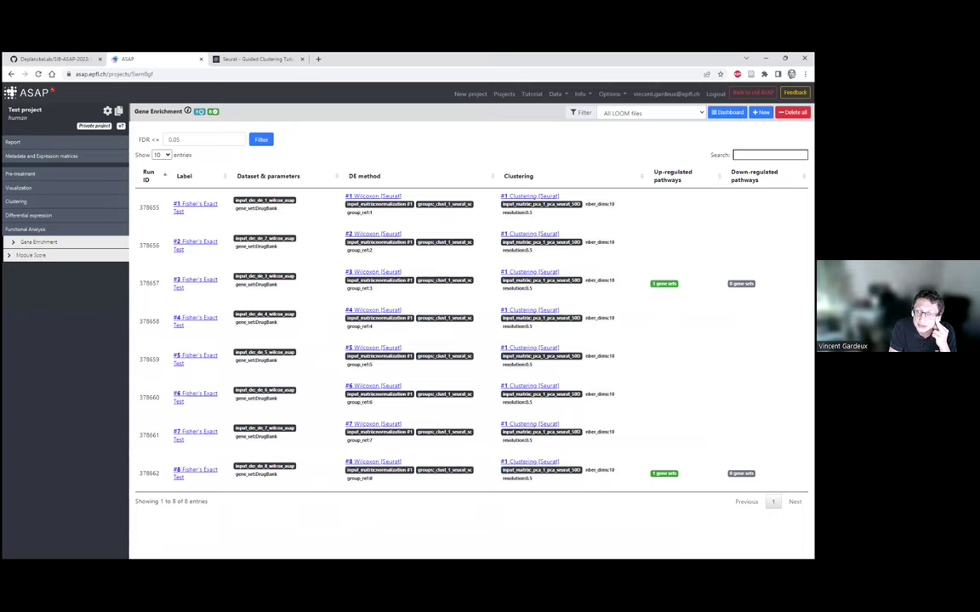
pyautogui.click(663, 473)
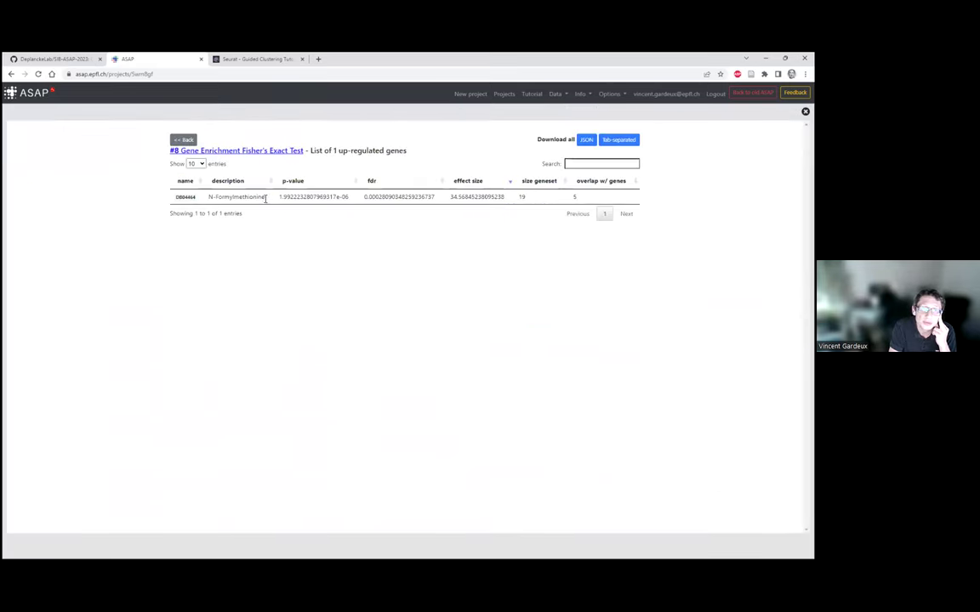
pyautogui.moveTo(266, 198); pyautogui.dragTo(207, 197)
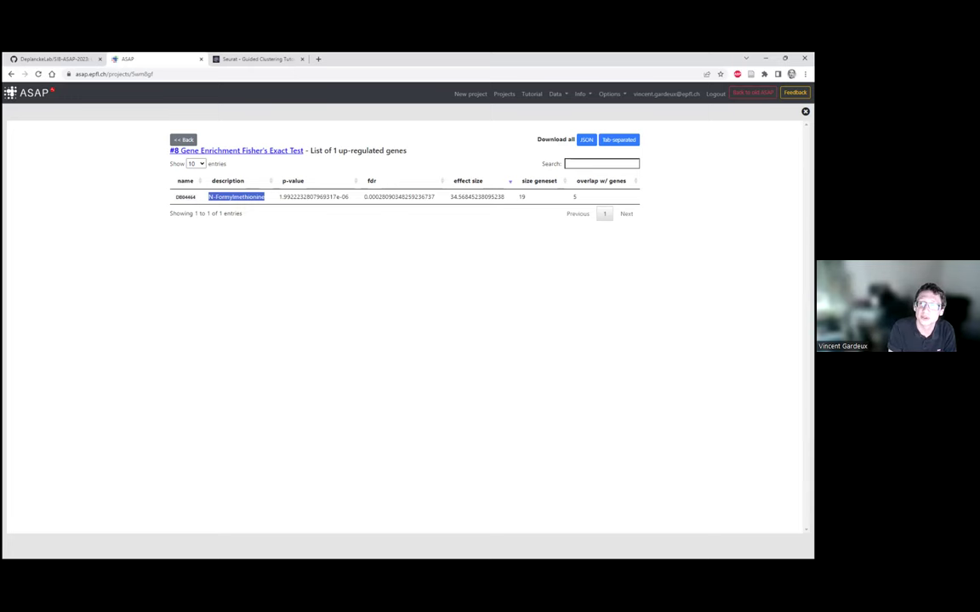
pyautogui.press('Escape')
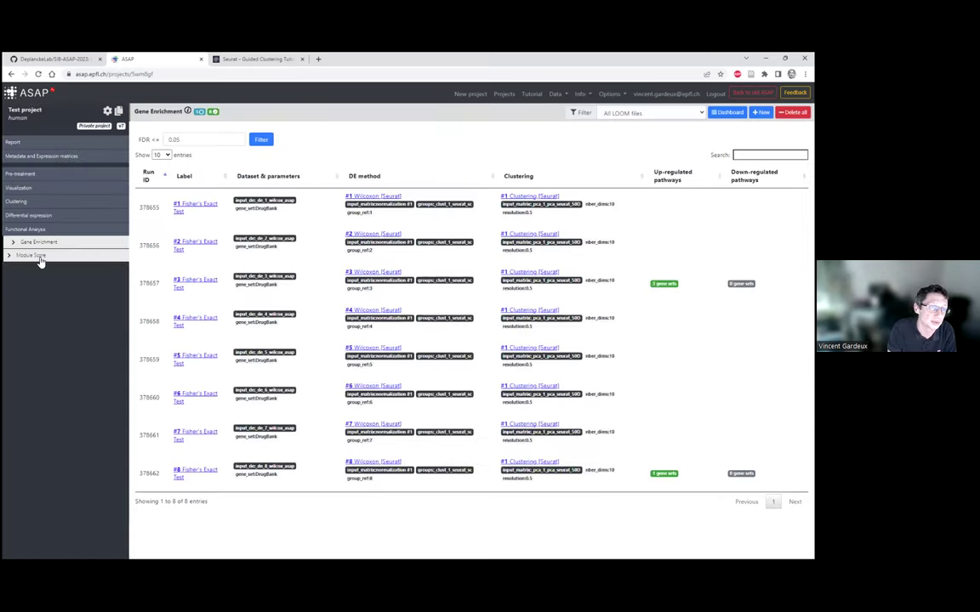
# - Return to the cell scatter plot visualization, and open the ASAP tutorials page
pyautogui.click(31, 191)
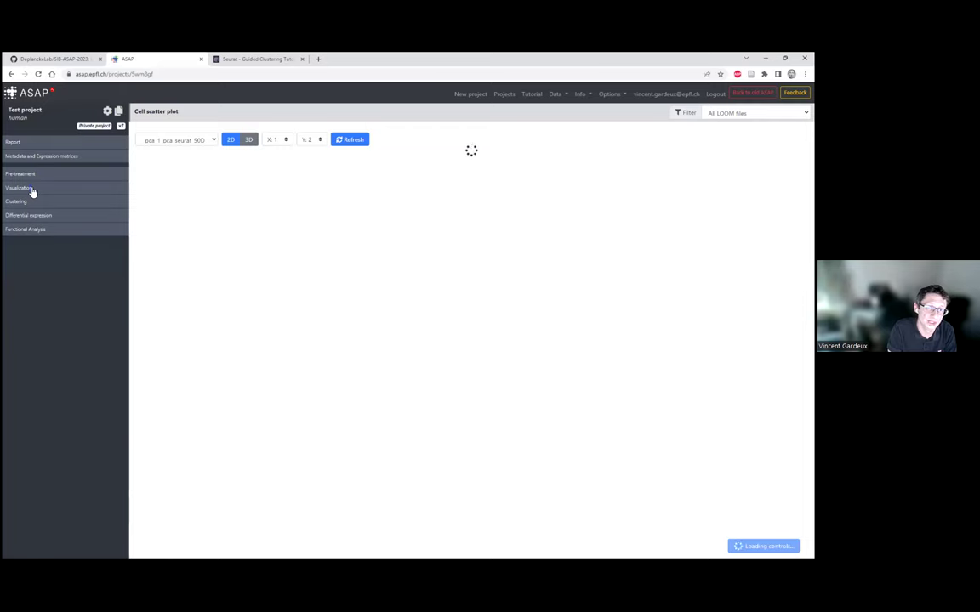
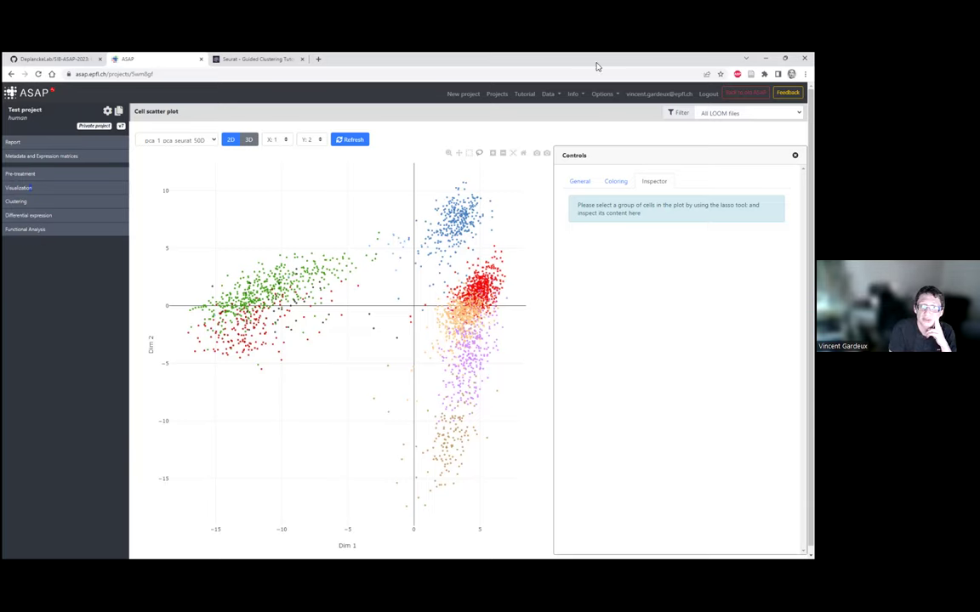
pyautogui.click(527, 95)
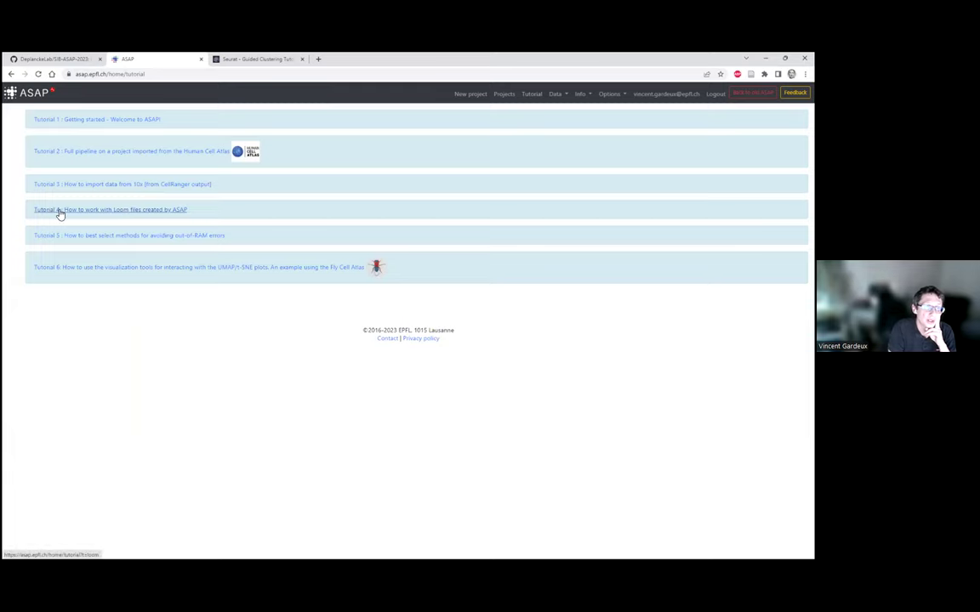
# - Open Tutorial 4 on working with Loom files and read through its sections, highlighting the Python script for loading a .loom file
pyautogui.click(125, 212)
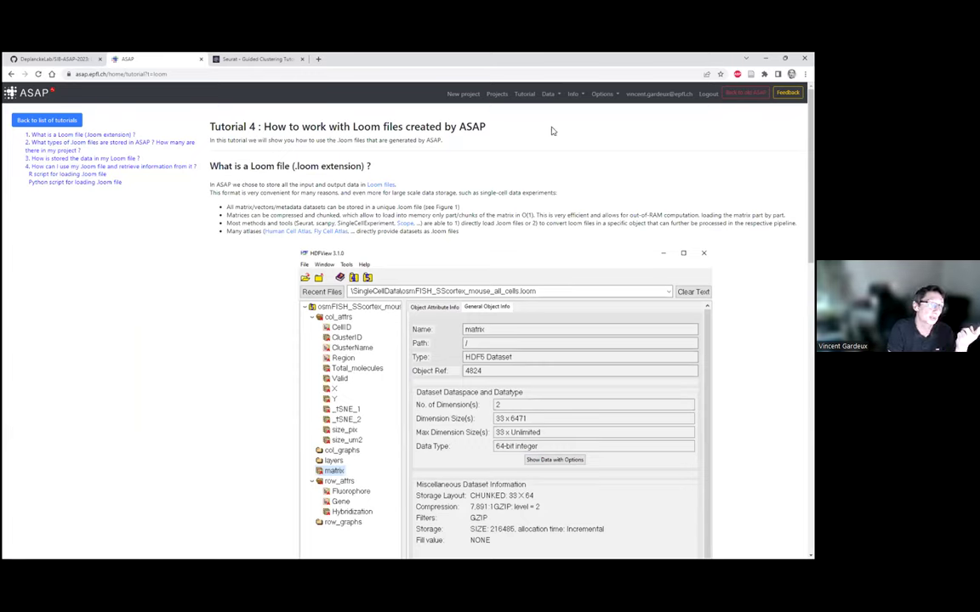
pyautogui.scroll(-4, 267, 247)
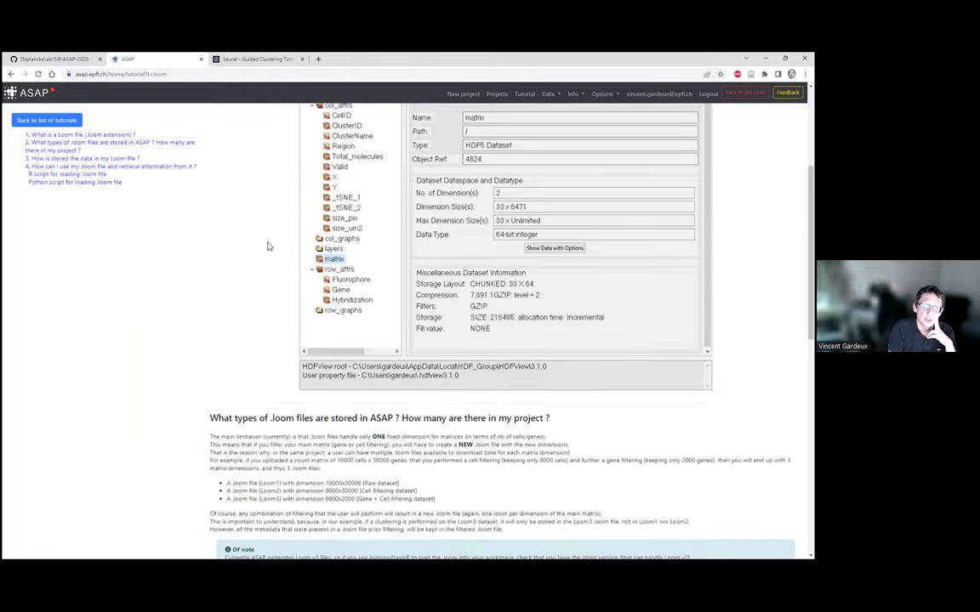
pyautogui.scroll(-3, 267, 246)
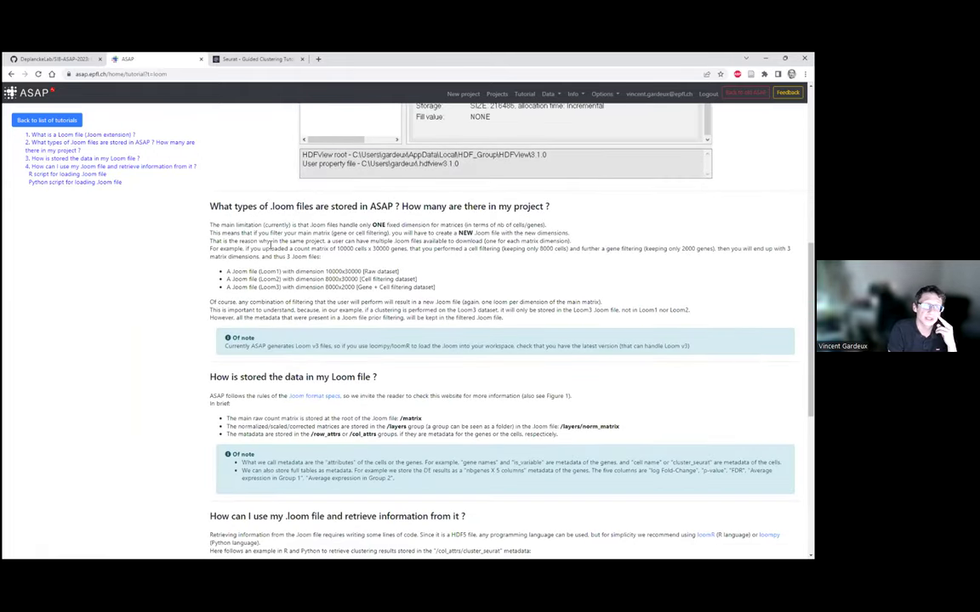
pyautogui.scroll(-6, 315, 290)
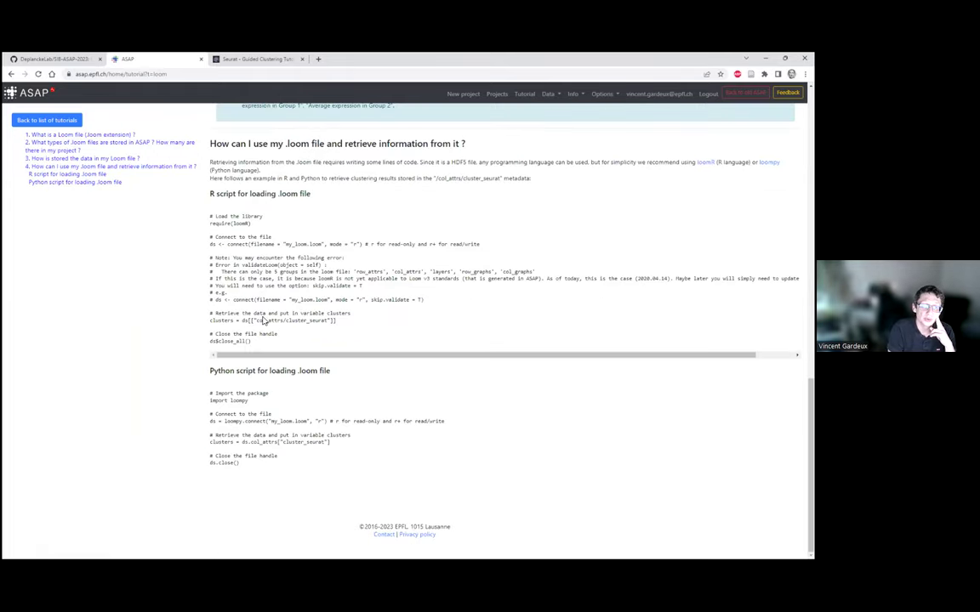
pyautogui.click(264, 320)
pyautogui.click(230, 425)
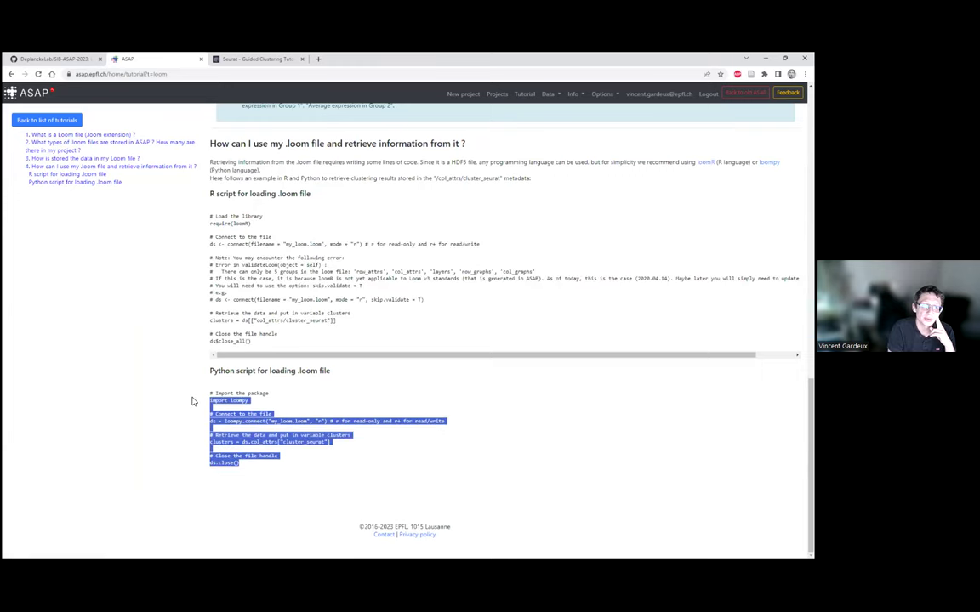
pyautogui.click(238, 435)
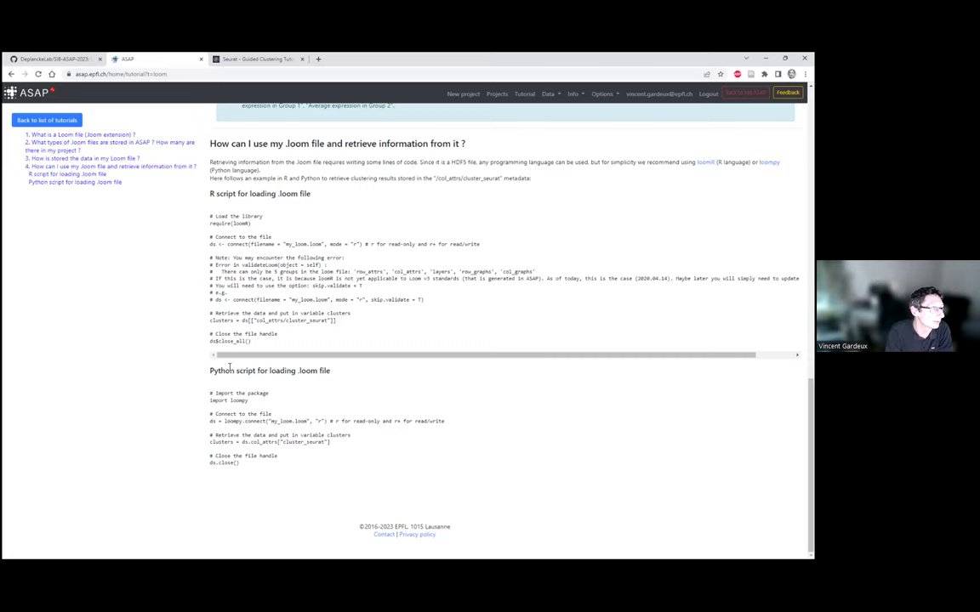
pyautogui.scroll(2, 252, 266)
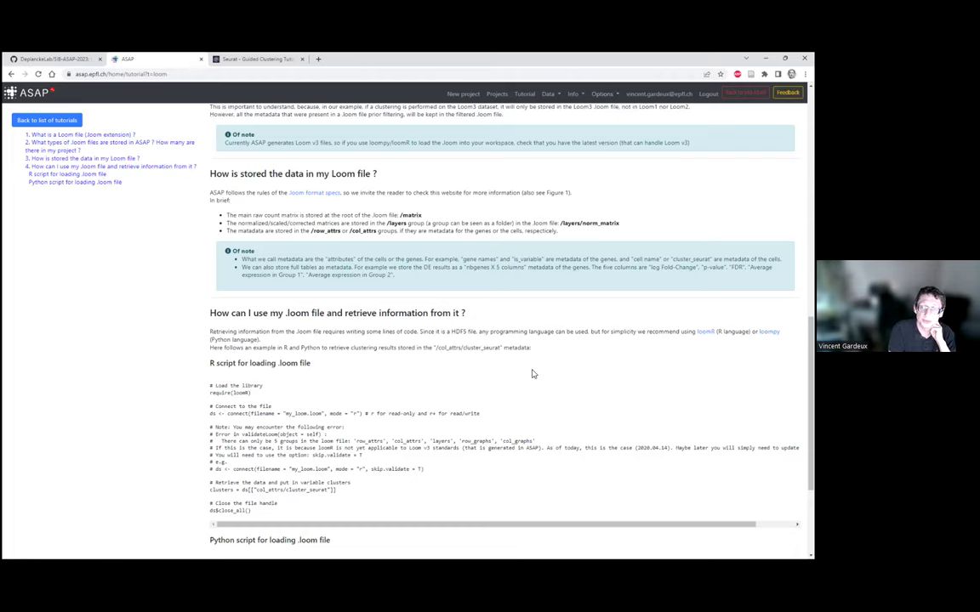
pyautogui.scroll(-3, 511, 376)
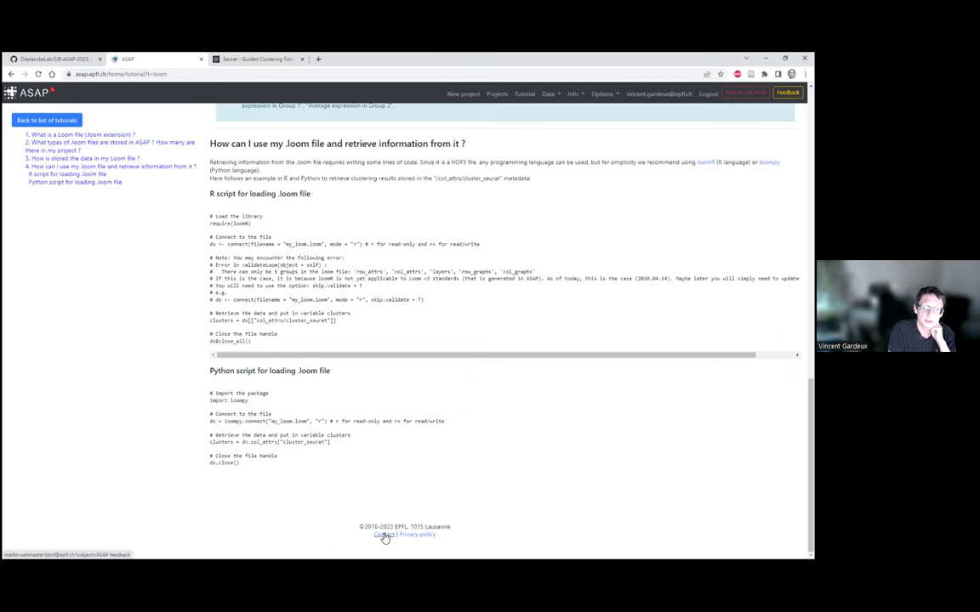
# - Open Test project from the list of own projects and bring up its metadata import form
pyautogui.scroll(10, 481, 250)
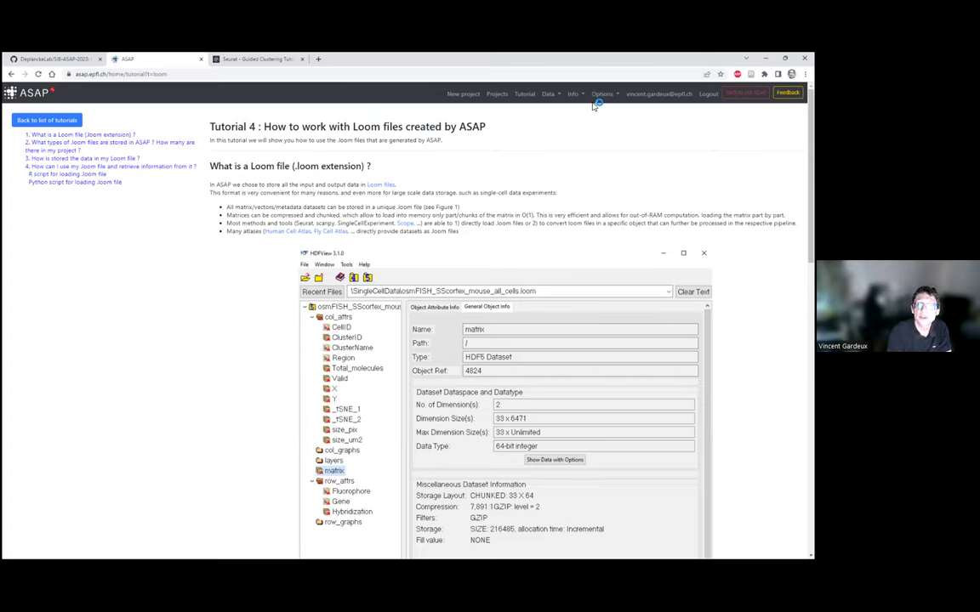
pyautogui.click(494, 95)
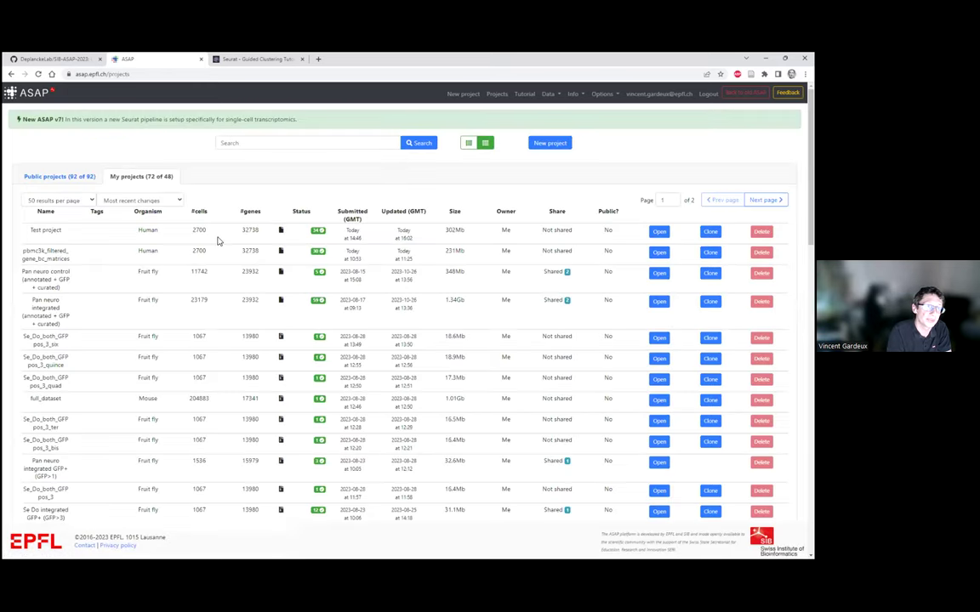
pyautogui.click(659, 231)
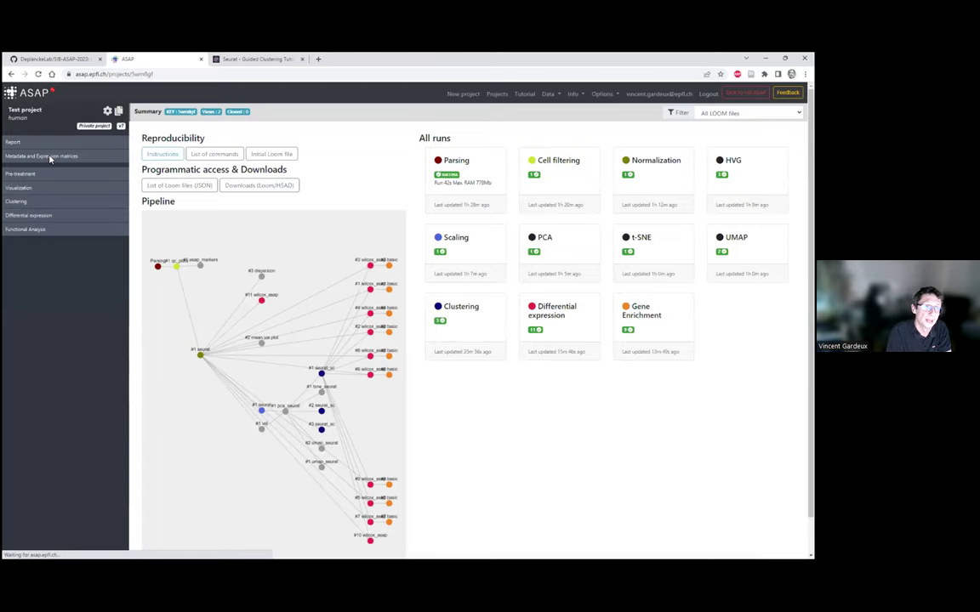
pyautogui.click(49, 157)
pyautogui.click(46, 183)
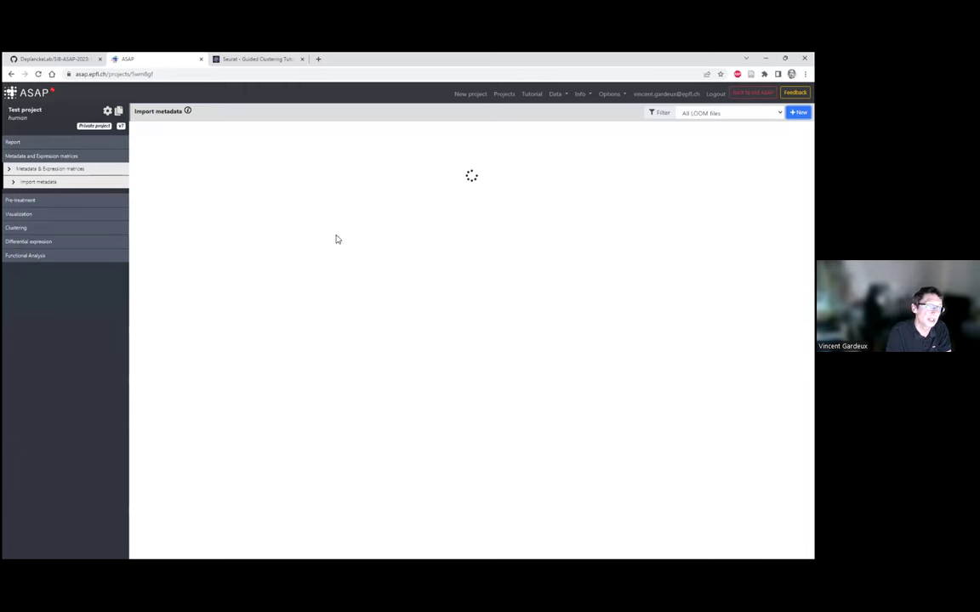
# - Examine the example content for importing cell metadata in List and Matrix format, and return to the cell scatter plot
pyautogui.click(229, 237)
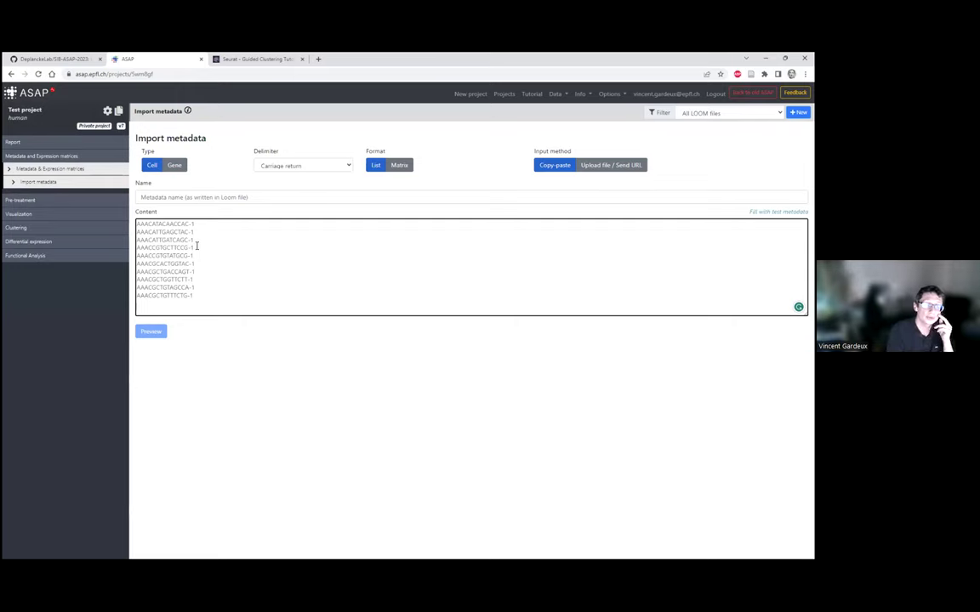
pyautogui.click(406, 168)
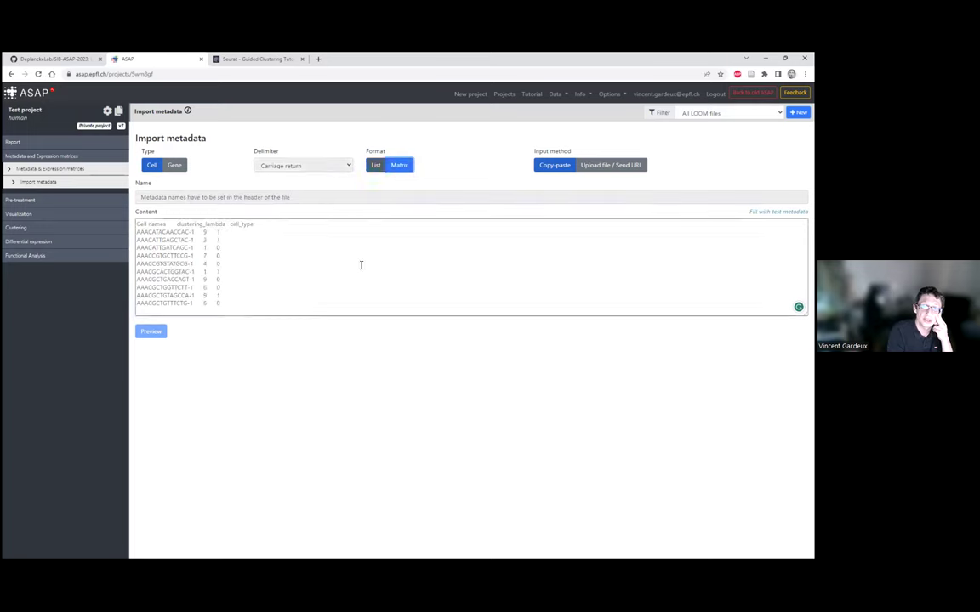
pyautogui.click(207, 256)
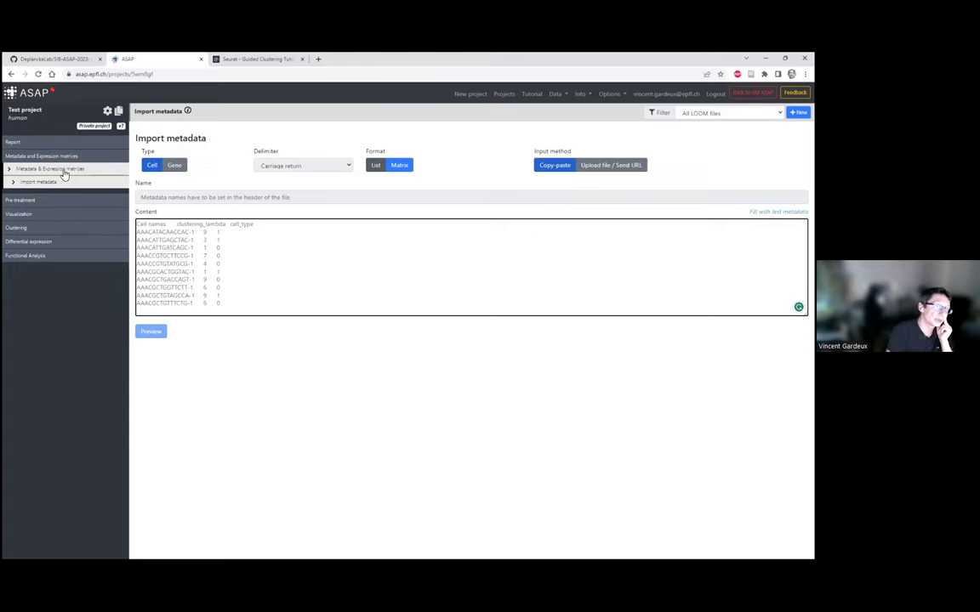
pyautogui.click(27, 216)
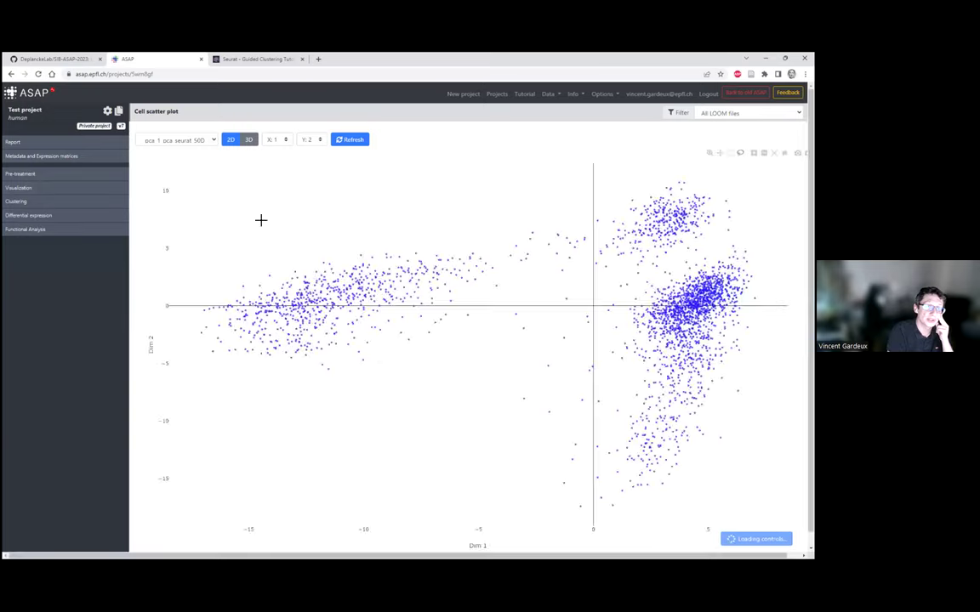